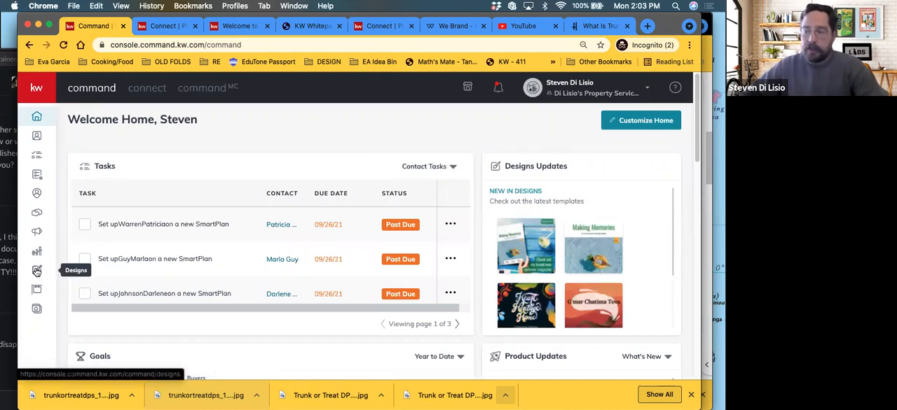
Step: Start a new Social design from the Designs area, without importing photos or text from a listing
{"action": "left_click", "coordinate": [36, 272]}
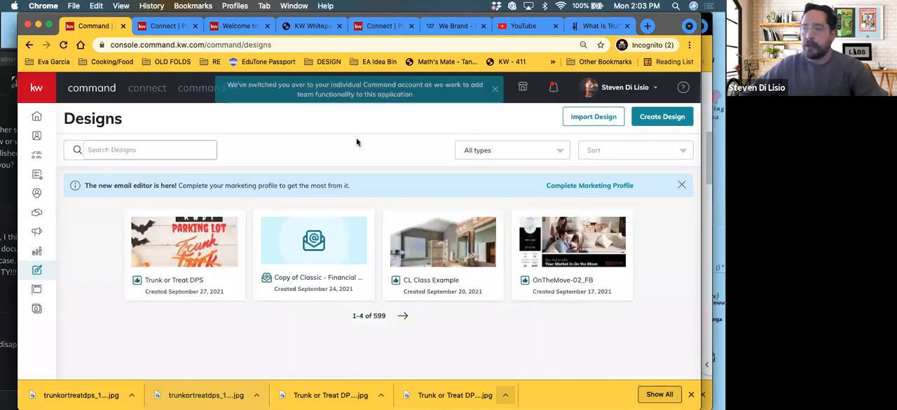
{"action": "left_click", "coordinate": [649, 118]}
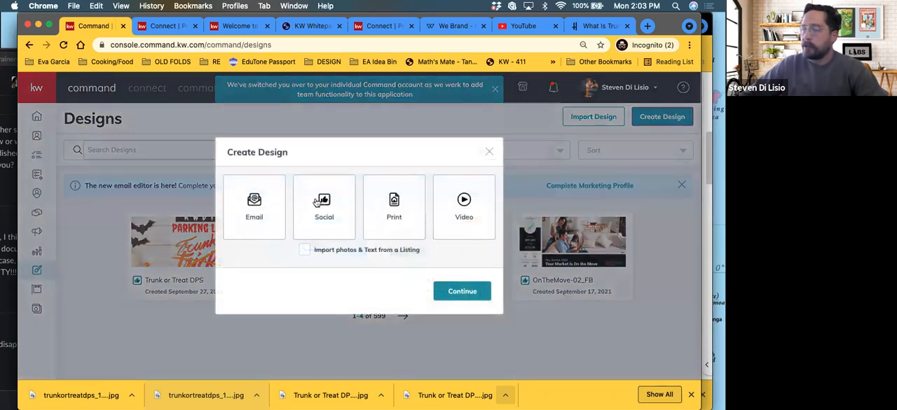
{"action": "left_click", "coordinate": [324, 201]}
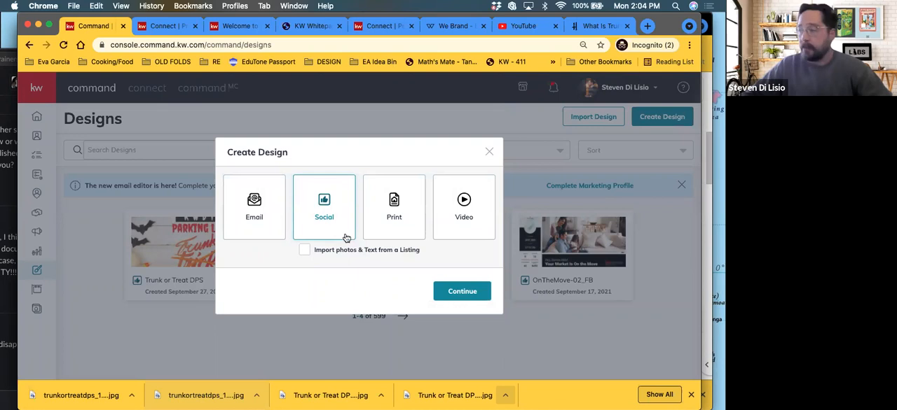
{"action": "left_click", "coordinate": [461, 291]}
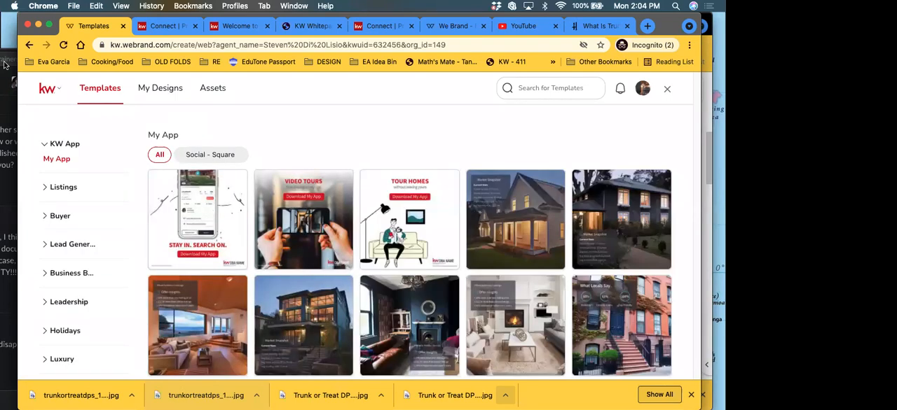
Step: Browse the Holidays templates for October and filter them to the Social - Square format
{"action": "left_click", "coordinate": [60, 246]}
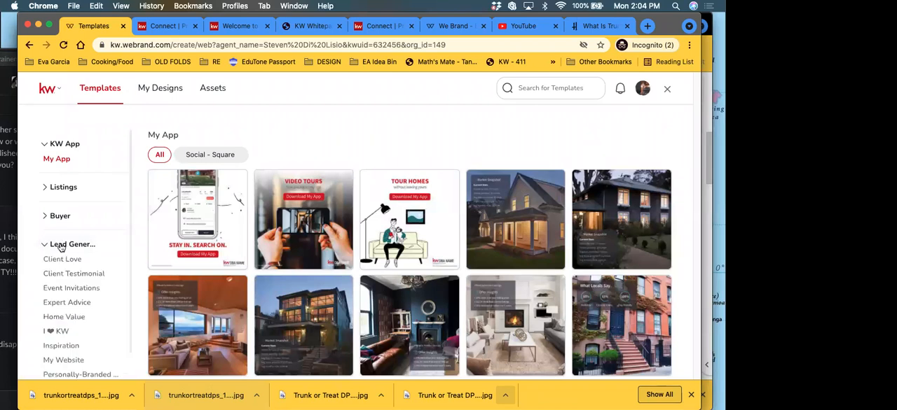
{"action": "scroll", "coordinate": [63, 254], "scroll_direction": "down", "scroll_amount": 1}
{"action": "scroll", "coordinate": [63, 254], "scroll_direction": "down", "scroll_amount": 4}
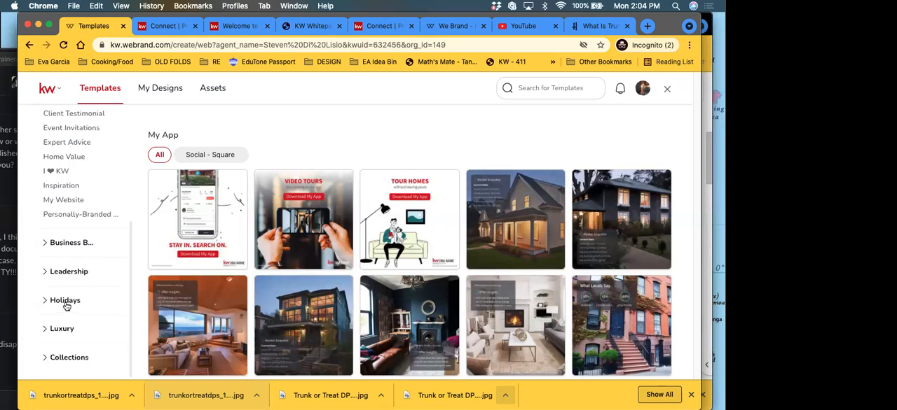
{"action": "left_click", "coordinate": [65, 301]}
{"action": "scroll", "coordinate": [66, 304], "scroll_direction": "down", "scroll_amount": 5}
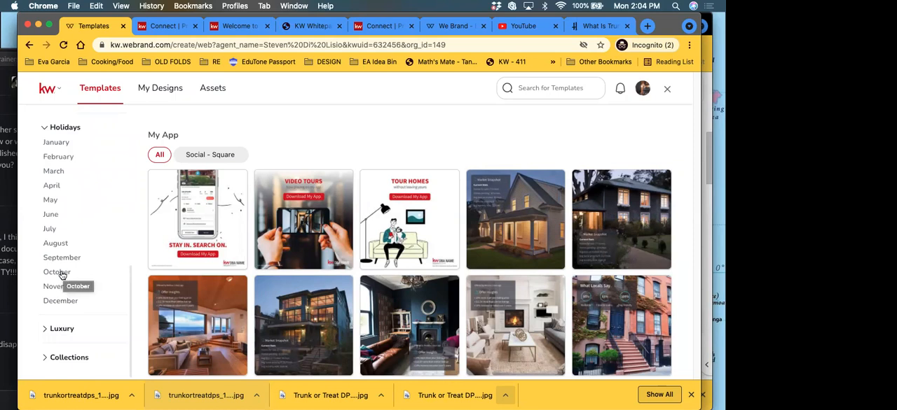
{"action": "left_click", "coordinate": [59, 273]}
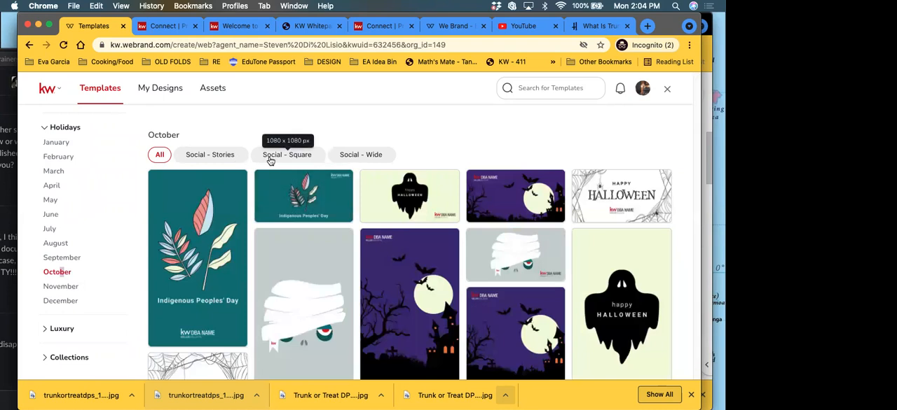
{"action": "left_click", "coordinate": [269, 158]}
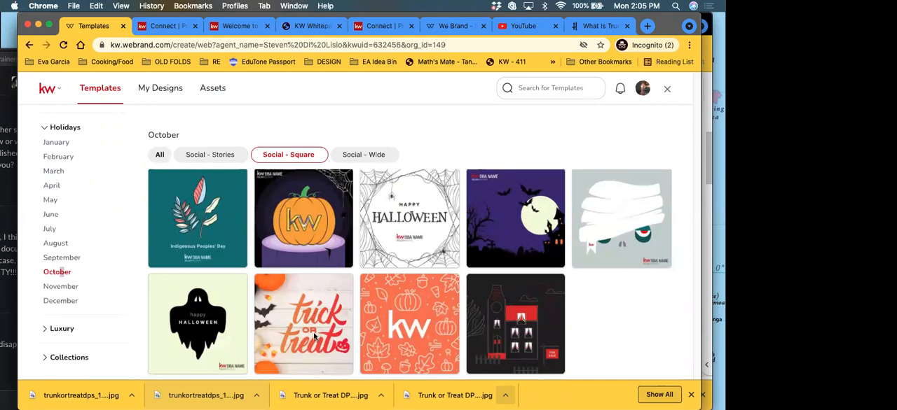
{"action": "mouse_move", "coordinate": [312, 334]}
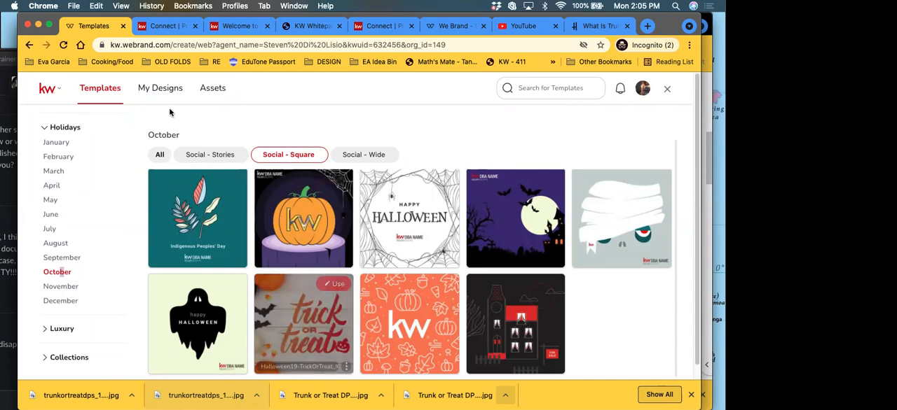
Step: Open the existing Trunk or Treat DPS design from the saved designs and look through the available logo assets
{"action": "left_click", "coordinate": [162, 91]}
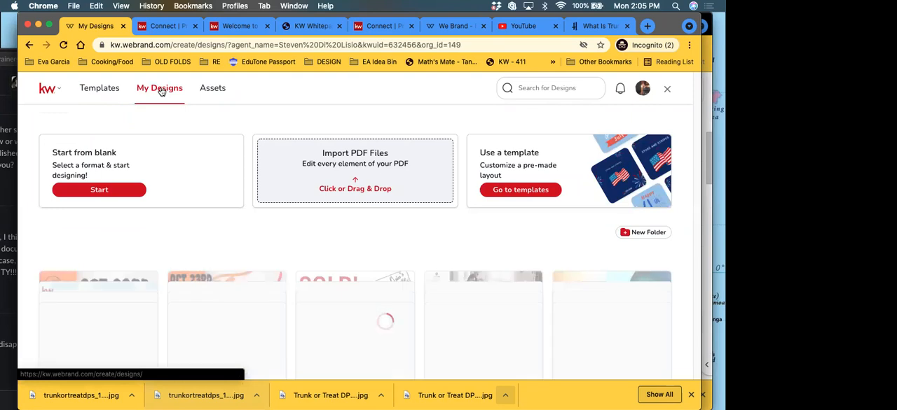
{"action": "scroll", "coordinate": [175, 205], "scroll_direction": "down", "scroll_amount": 5}
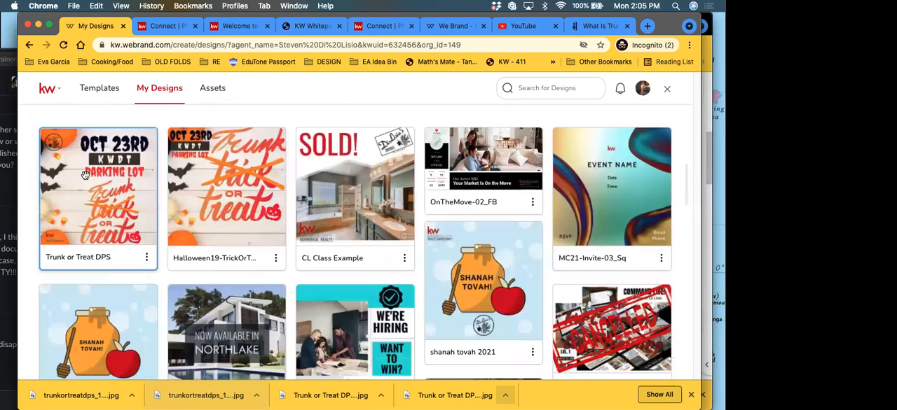
{"action": "left_click", "coordinate": [102, 171]}
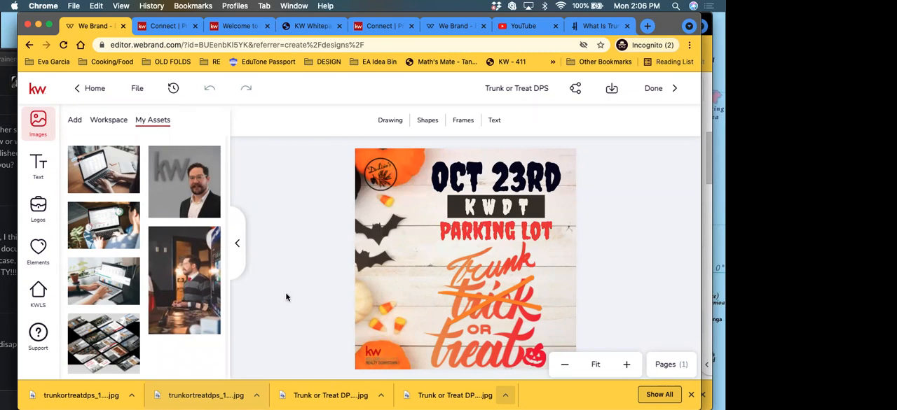
{"action": "left_click", "coordinate": [29, 217]}
{"action": "scroll", "coordinate": [146, 332], "scroll_direction": "down", "scroll_amount": 1}
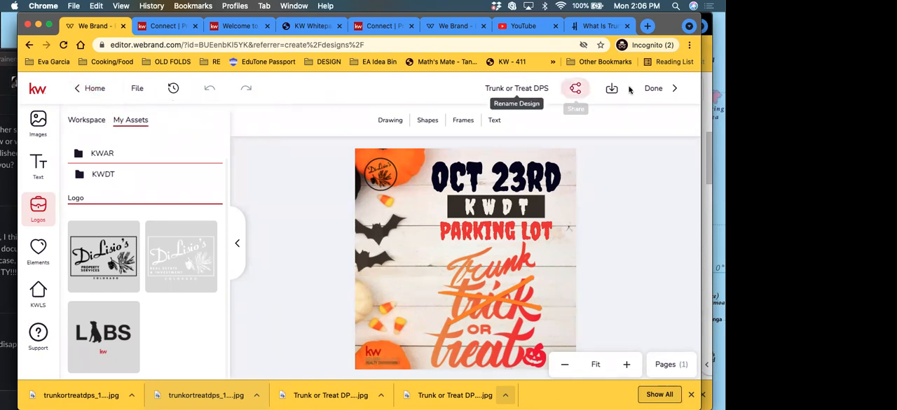
Step: Leave the design editor and review the October holiday templates in all formats
{"action": "left_click", "coordinate": [95, 88]}
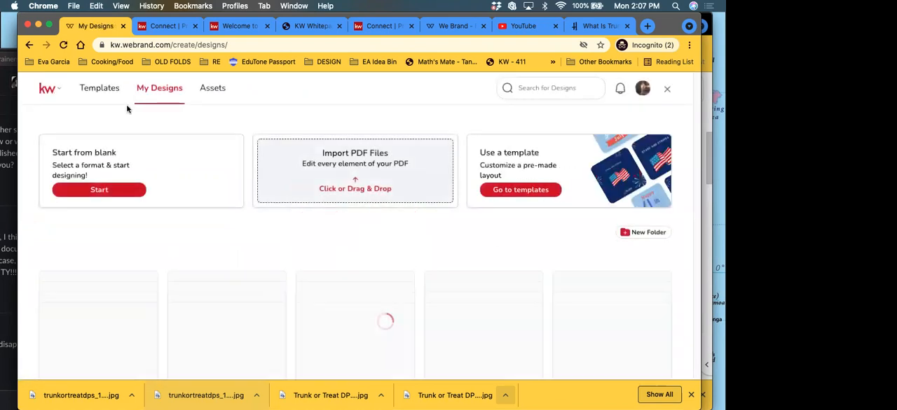
{"action": "left_click", "coordinate": [109, 94]}
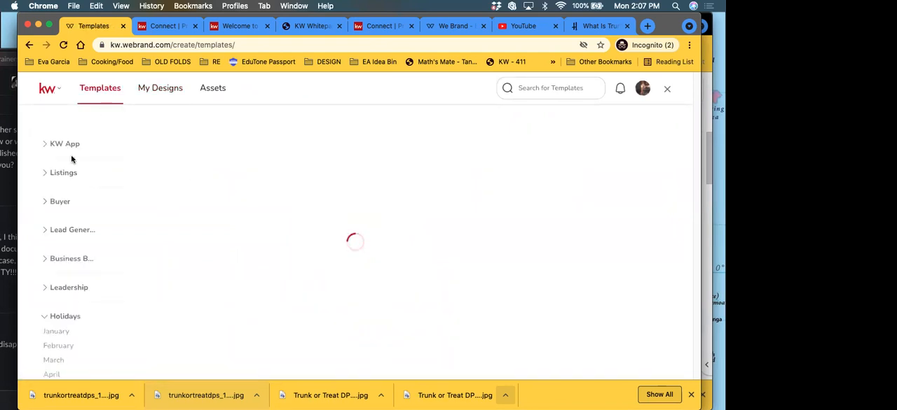
{"action": "scroll", "coordinate": [66, 329], "scroll_direction": "down", "scroll_amount": 5}
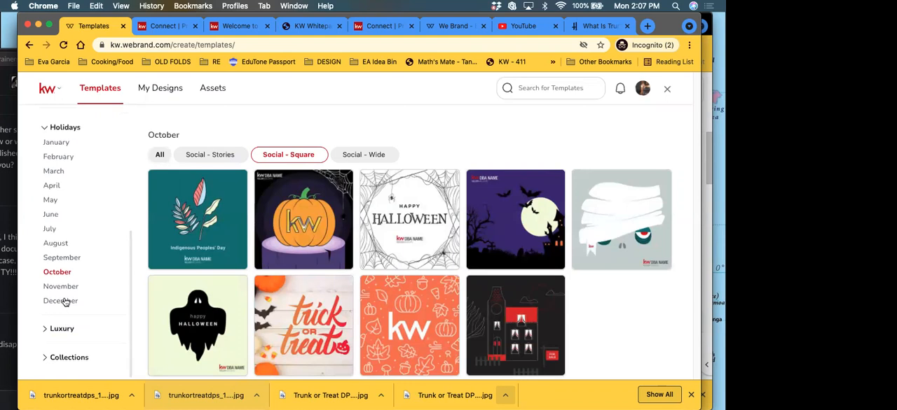
{"action": "left_click", "coordinate": [51, 129]}
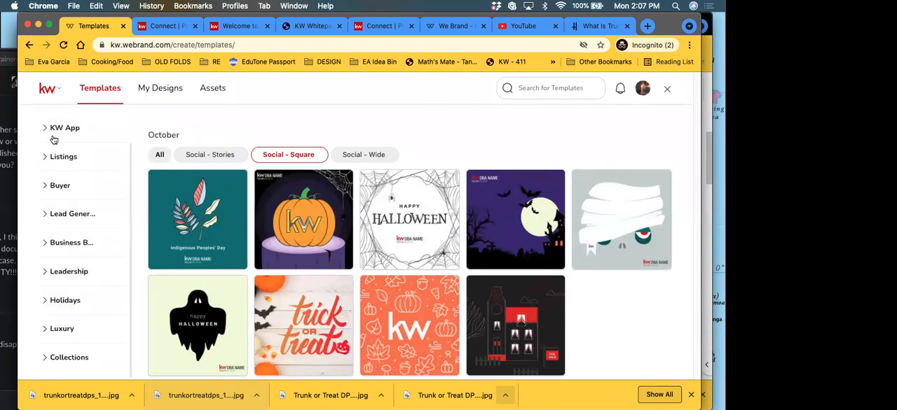
{"action": "left_click", "coordinate": [65, 300]}
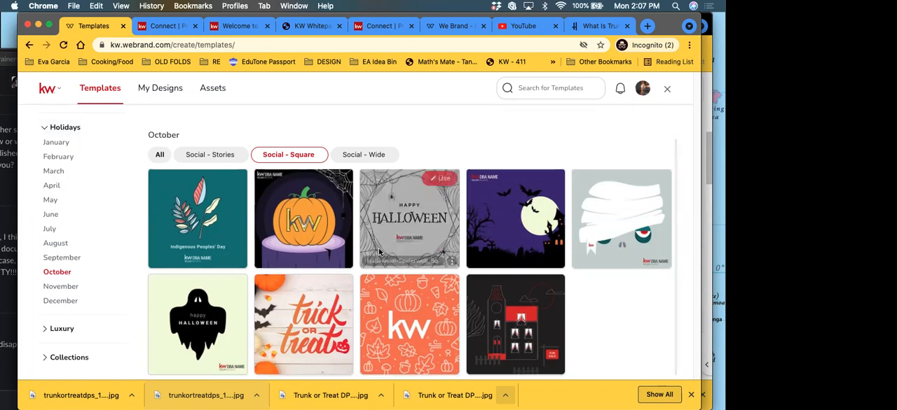
{"action": "scroll", "coordinate": [169, 159], "scroll_direction": "down", "scroll_amount": 1}
{"action": "left_click", "coordinate": [168, 159]}
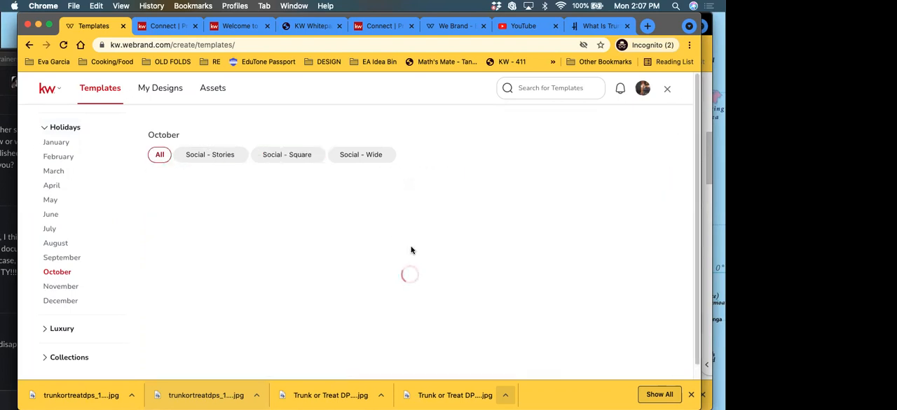
{"action": "scroll", "coordinate": [432, 268], "scroll_direction": "down", "scroll_amount": 7}
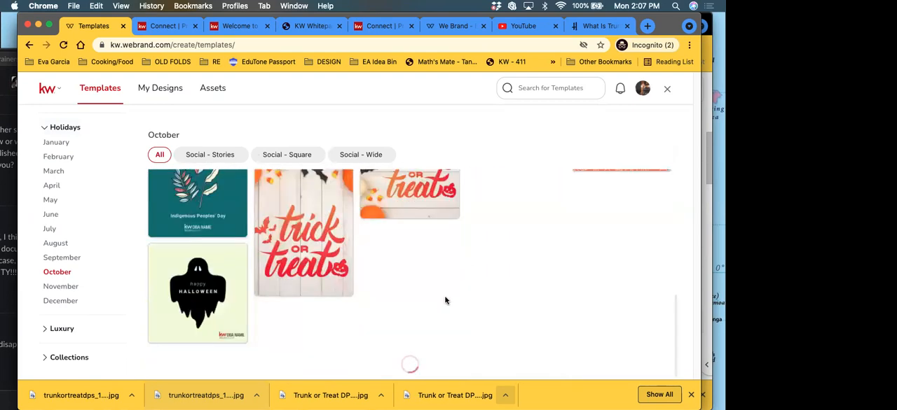
{"action": "scroll", "coordinate": [446, 300], "scroll_direction": "up", "scroll_amount": 7}
{"action": "scroll", "coordinate": [295, 221], "scroll_direction": "down", "scroll_amount": 7}
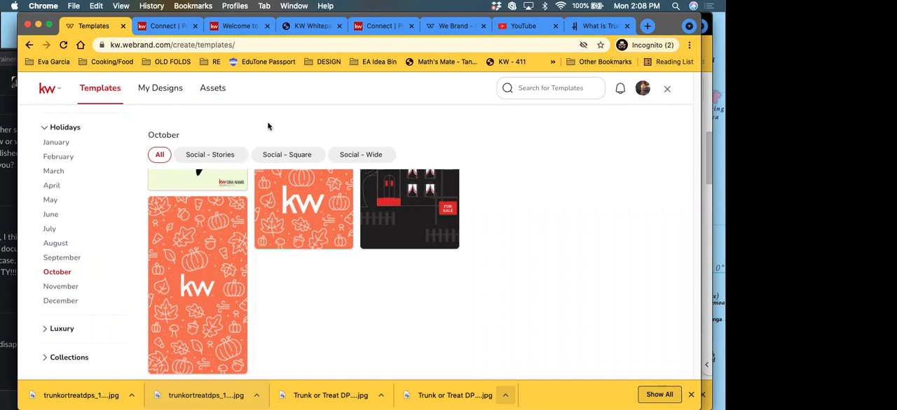
Step: Close the template gallery and create a new landing page for lead generation in the Consumer area
{"action": "left_click", "coordinate": [667, 91]}
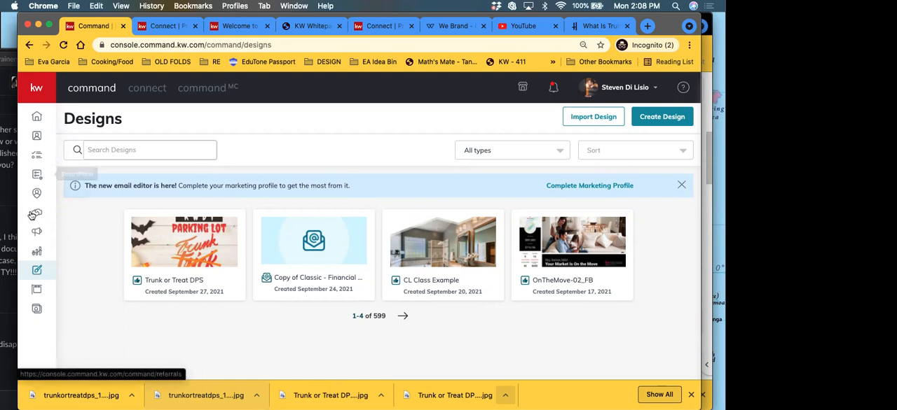
{"action": "left_click", "coordinate": [37, 310]}
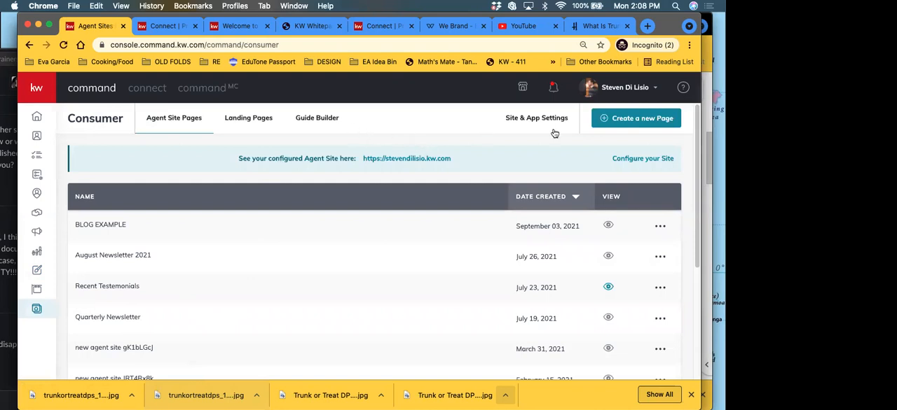
{"action": "left_click", "coordinate": [643, 120]}
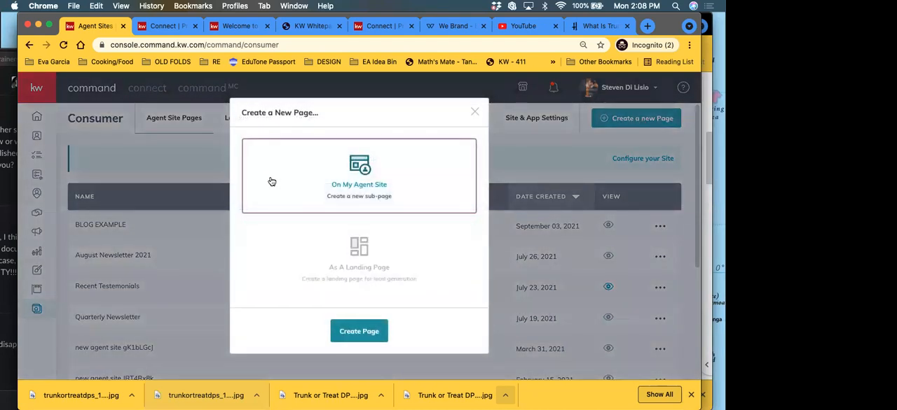
{"action": "left_click", "coordinate": [364, 260]}
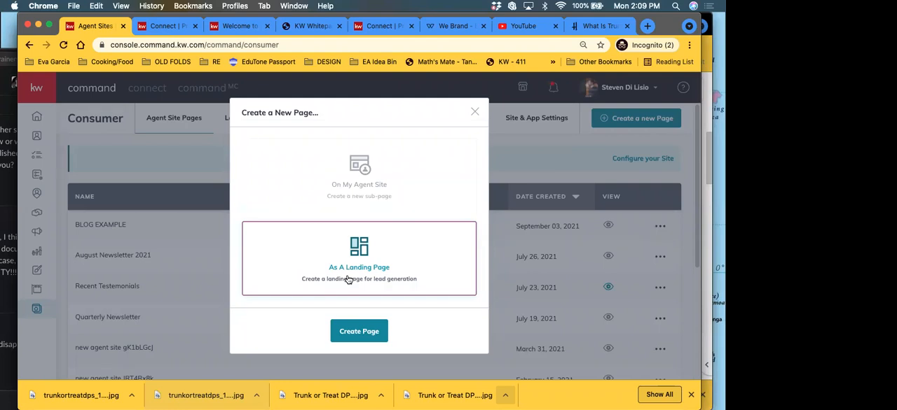
{"action": "left_click", "coordinate": [371, 340]}
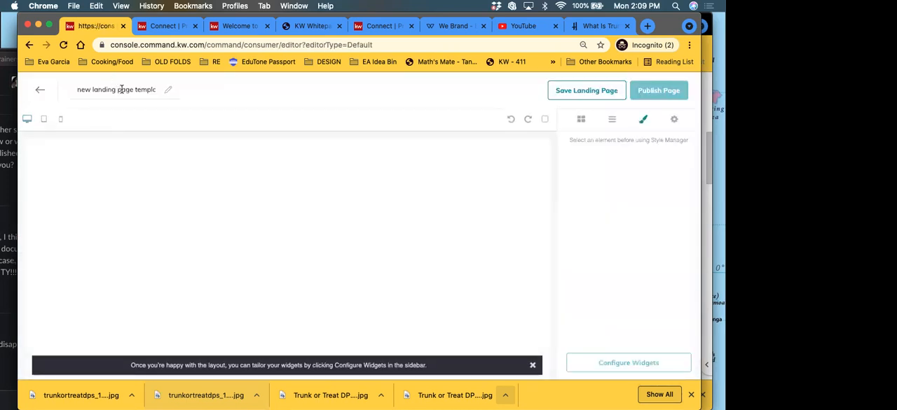
Step: Rename the new landing page "Trunk or Treat Lead Form"
{"action": "triple_click", "coordinate": [121, 89]}
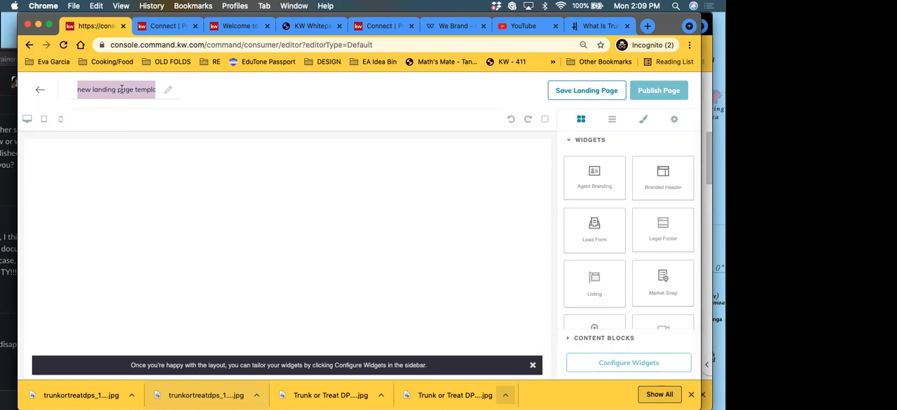
{"action": "type", "text": "Tru"}
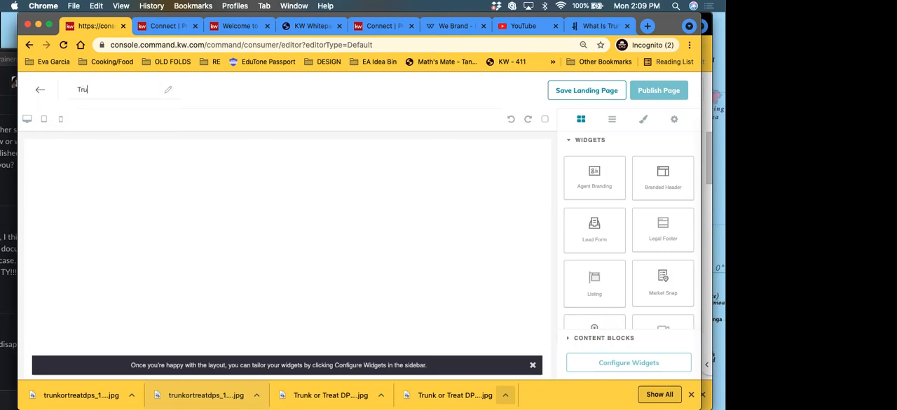
{"action": "type", "text": "nk or Treat Lead Form"}
{"action": "left_click", "coordinate": [239, 189]}
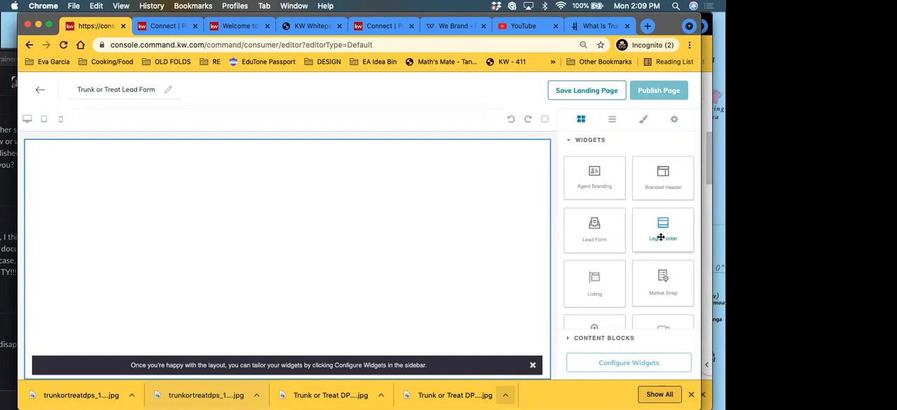
Step: Add a Legal Footer widget to the empty landing page and check its contents
{"action": "scroll", "coordinate": [663, 254], "scroll_direction": "down", "scroll_amount": 2}
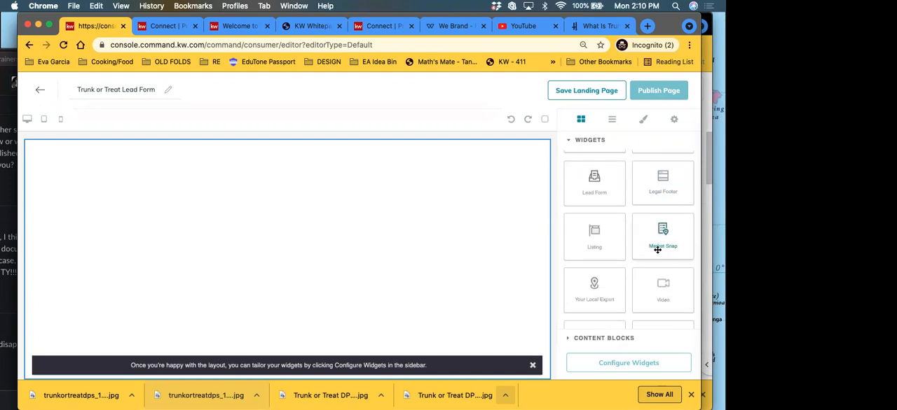
{"action": "left_click_drag", "start_coordinate": [663, 182], "coordinate": [237, 213]}
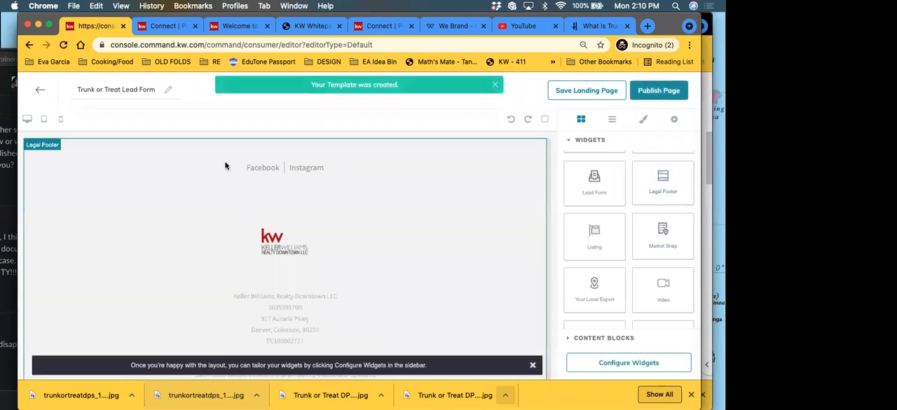
{"action": "scroll", "coordinate": [292, 329], "scroll_direction": "down", "scroll_amount": 1}
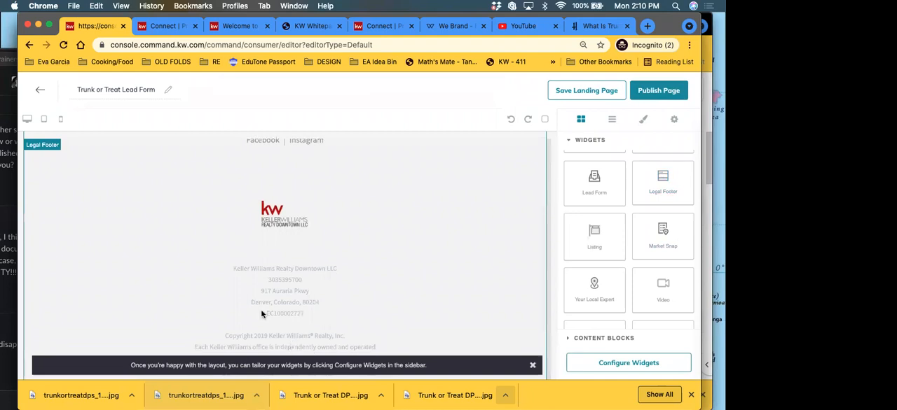
{"action": "scroll", "coordinate": [280, 286], "scroll_direction": "up", "scroll_amount": 1}
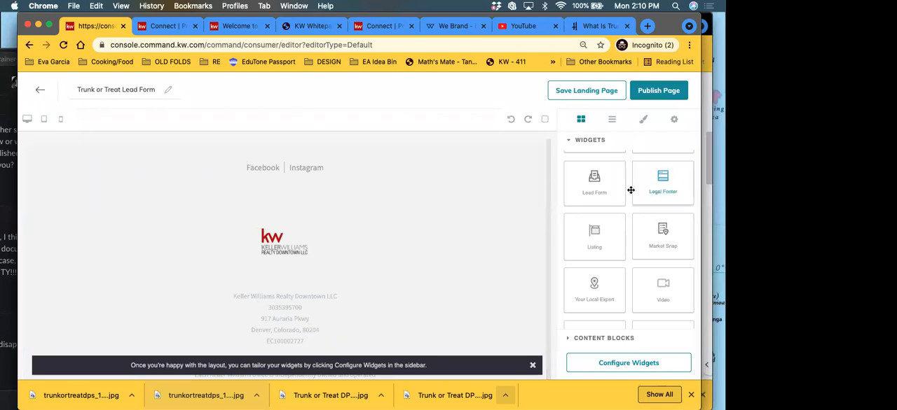
Step: Add a Lead Form widget above the Legal Footer and review both sections of the page
{"action": "left_click_drag", "start_coordinate": [606, 192], "coordinate": [273, 145]}
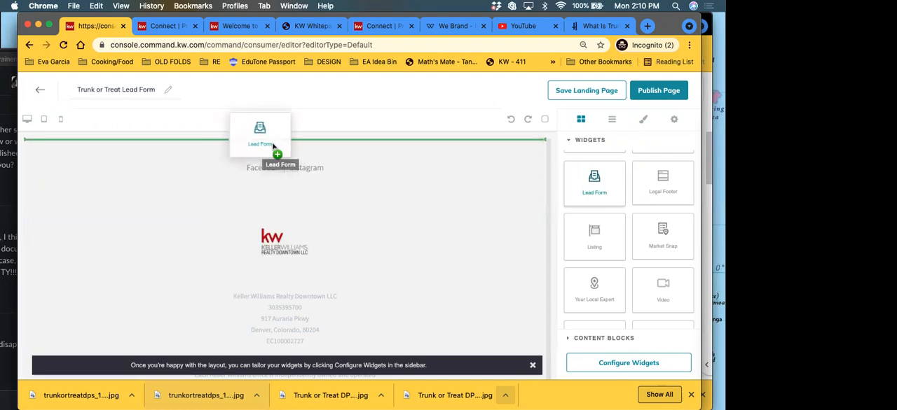
{"action": "left_click_drag", "start_coordinate": [273, 146], "coordinate": [272, 142]}
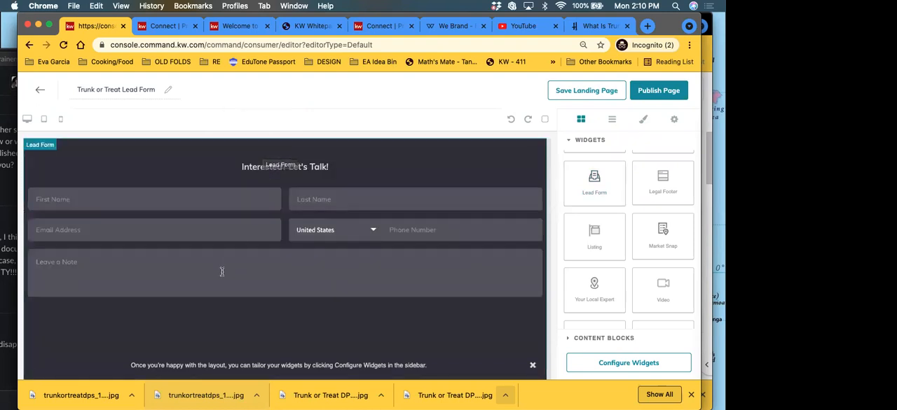
{"action": "scroll", "coordinate": [224, 278], "scroll_direction": "down", "scroll_amount": 4}
{"action": "scroll", "coordinate": [224, 278], "scroll_direction": "up", "scroll_amount": 5}
{"action": "scroll", "coordinate": [226, 272], "scroll_direction": "down", "scroll_amount": 2}
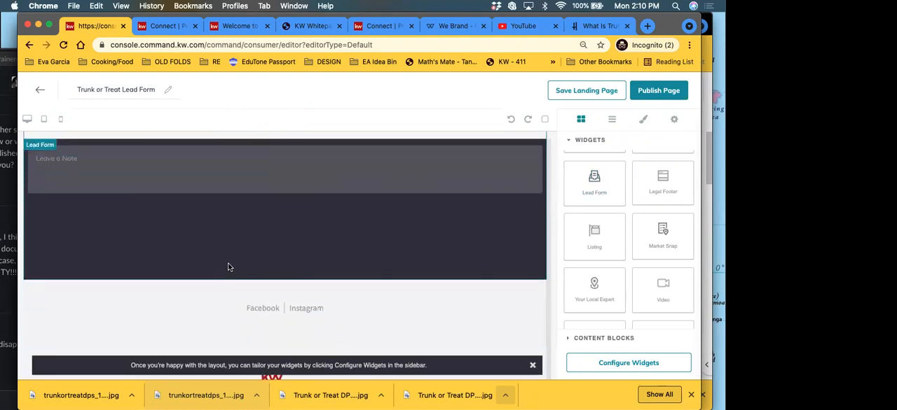
{"action": "scroll", "coordinate": [227, 267], "scroll_direction": "down", "scroll_amount": 2}
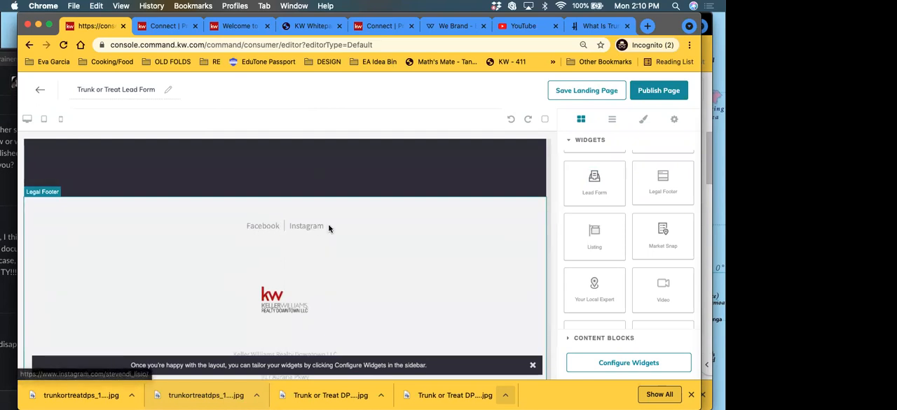
{"action": "scroll", "coordinate": [263, 283], "scroll_direction": "down", "scroll_amount": 2}
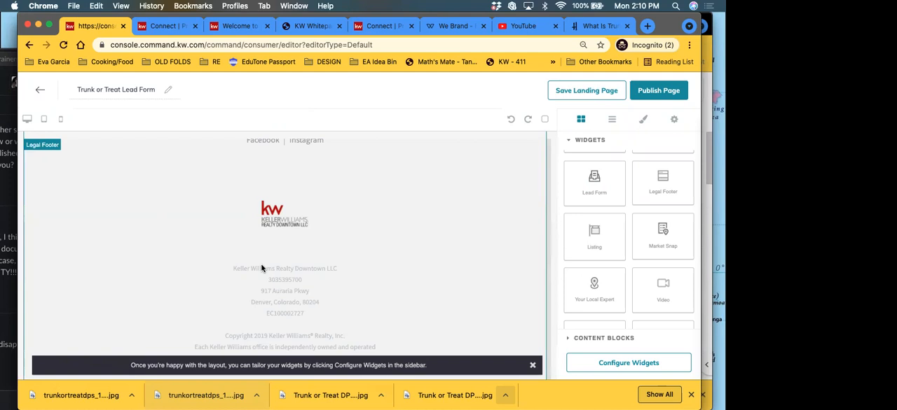
{"action": "scroll", "coordinate": [260, 264], "scroll_direction": "up", "scroll_amount": 5}
{"action": "scroll", "coordinate": [261, 267], "scroll_direction": "up", "scroll_amount": 2}
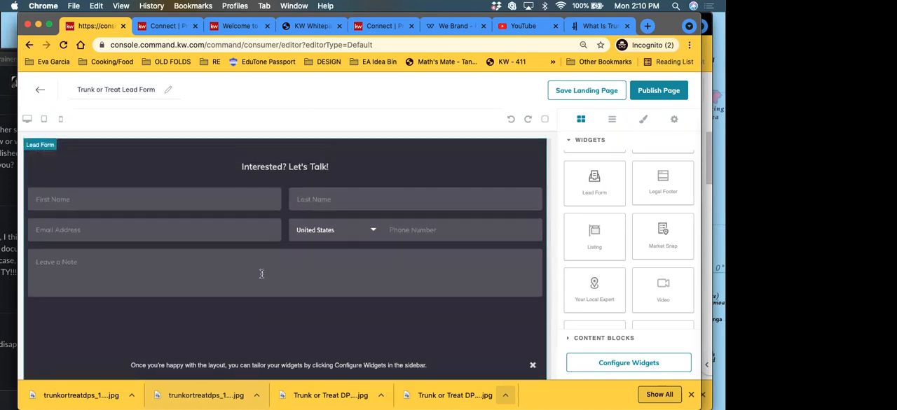
Step: Add a Branded Header widget above the Lead Form and look through the remaining available widgets
{"action": "scroll", "coordinate": [620, 236], "scroll_direction": "up", "scroll_amount": 2}
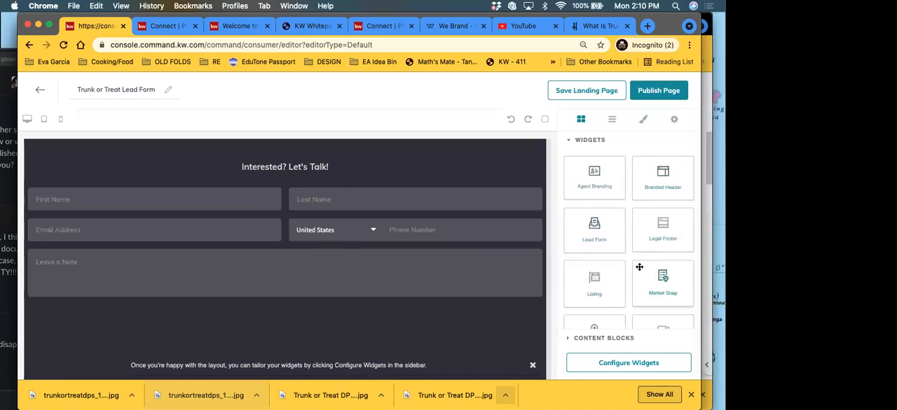
{"action": "left_click_drag", "start_coordinate": [667, 182], "coordinate": [272, 148]}
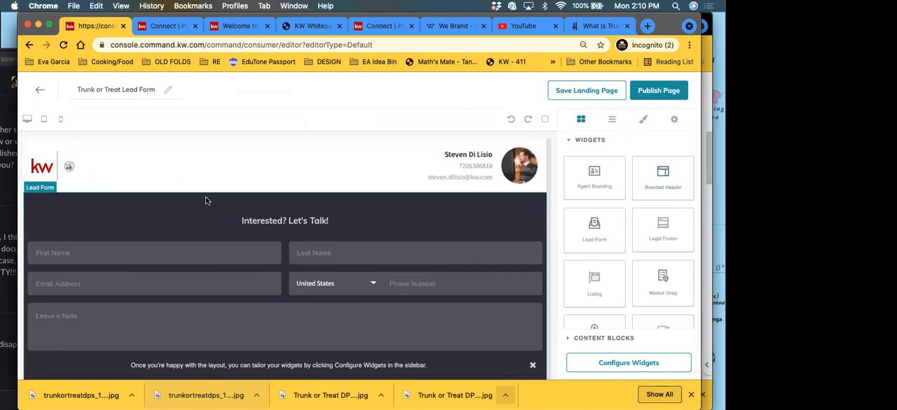
{"action": "scroll", "coordinate": [210, 201], "scroll_direction": "down", "scroll_amount": 3}
{"action": "scroll", "coordinate": [455, 231], "scroll_direction": "up", "scroll_amount": 3}
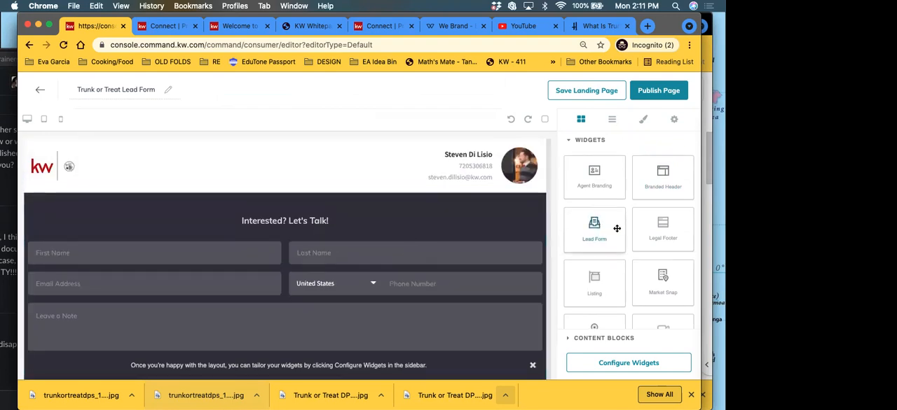
{"action": "scroll", "coordinate": [613, 226], "scroll_direction": "down", "scroll_amount": 3}
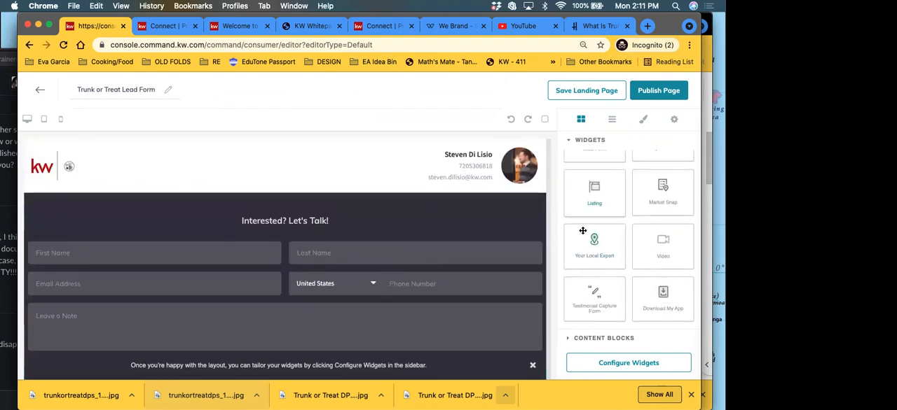
{"action": "scroll", "coordinate": [595, 232], "scroll_direction": "up", "scroll_amount": 3}
Step: Insert an Image block between the branded header and the lead form, using the uploaded file trunkortreatdps_1_original (1).jpg
{"action": "left_click", "coordinate": [571, 141]}
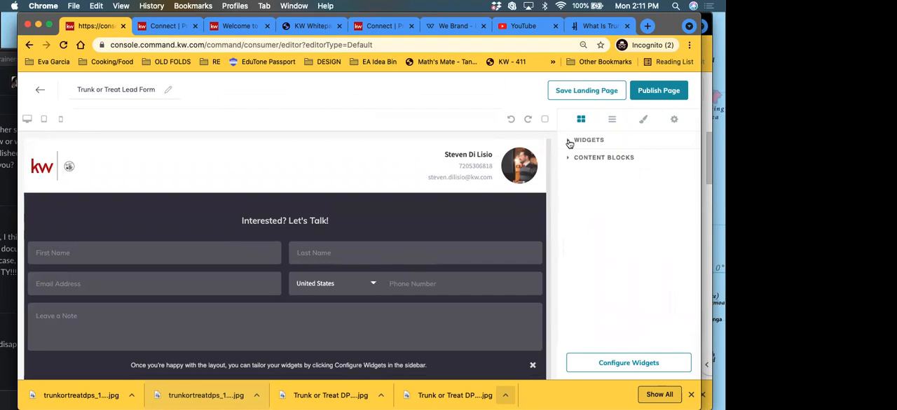
{"action": "left_click", "coordinate": [585, 159]}
{"action": "left_click_drag", "start_coordinate": [592, 197], "coordinate": [283, 197]}
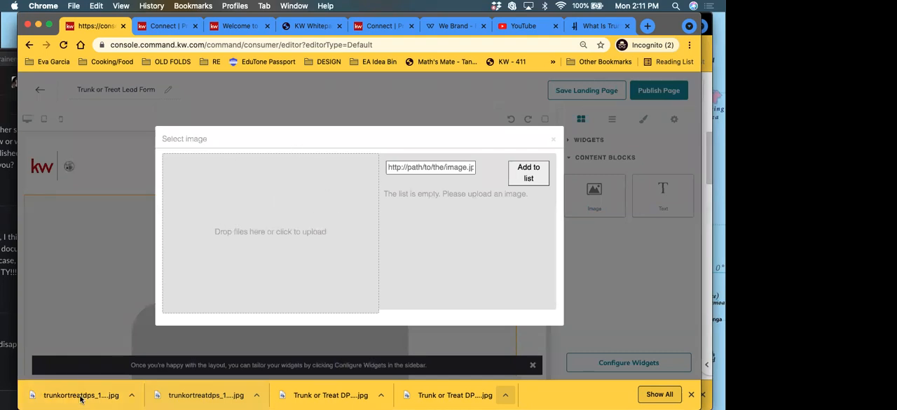
{"action": "left_click_drag", "start_coordinate": [61, 400], "coordinate": [258, 237]}
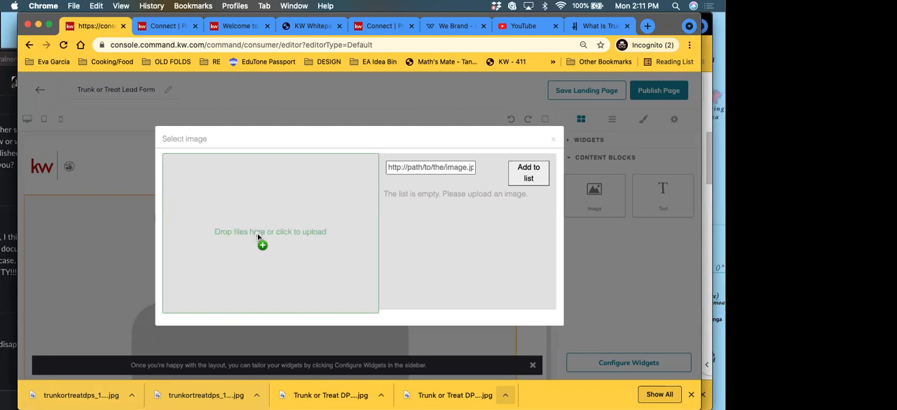
{"action": "left_click_drag", "start_coordinate": [257, 238], "coordinate": [257, 232]}
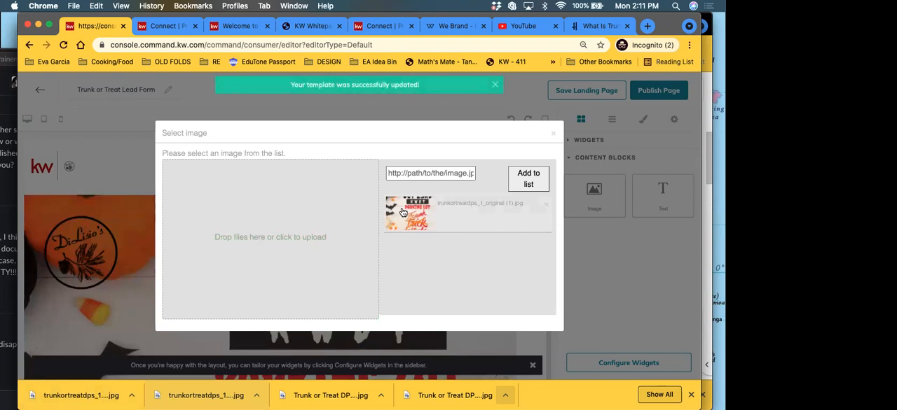
{"action": "left_click", "coordinate": [552, 137]}
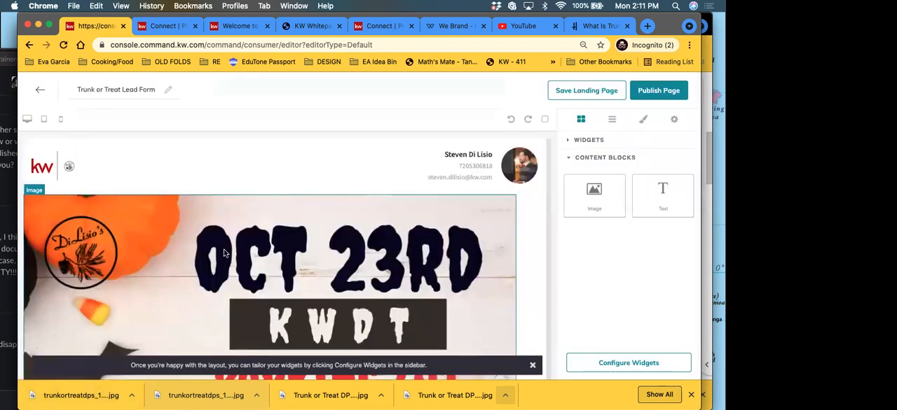
Step: Review the Oct 23rd flyer image on the page and delete its Image block
{"action": "scroll", "coordinate": [224, 254], "scroll_direction": "down", "scroll_amount": 10}
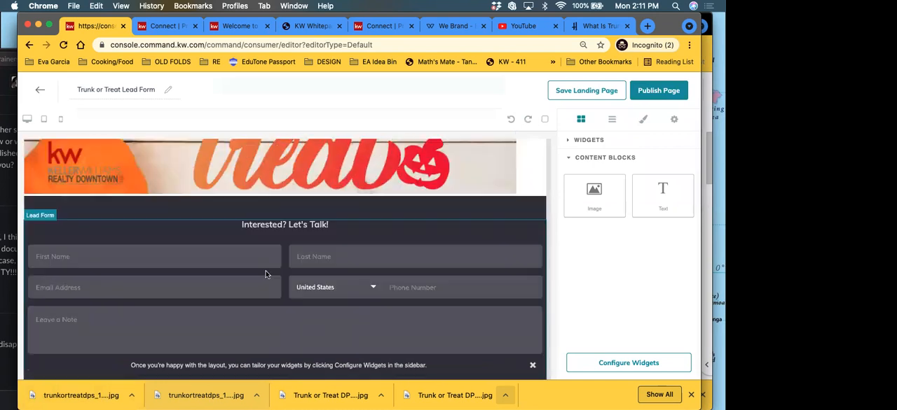
{"action": "scroll", "coordinate": [266, 274], "scroll_direction": "up", "scroll_amount": 10}
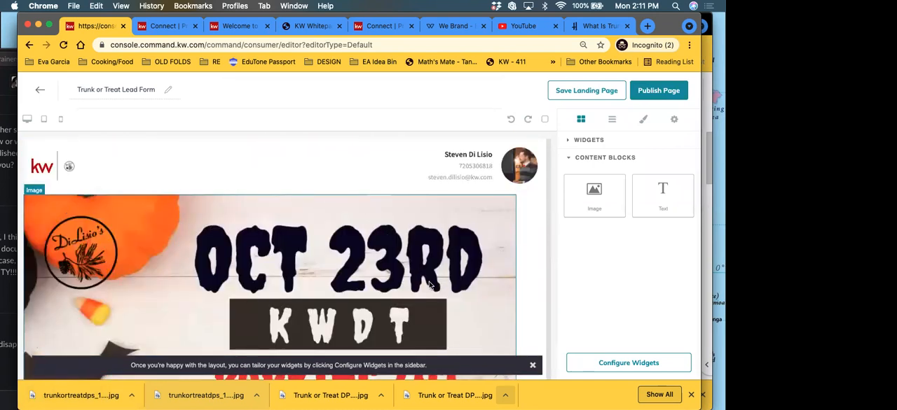
{"action": "scroll", "coordinate": [430, 285], "scroll_direction": "down", "scroll_amount": 3}
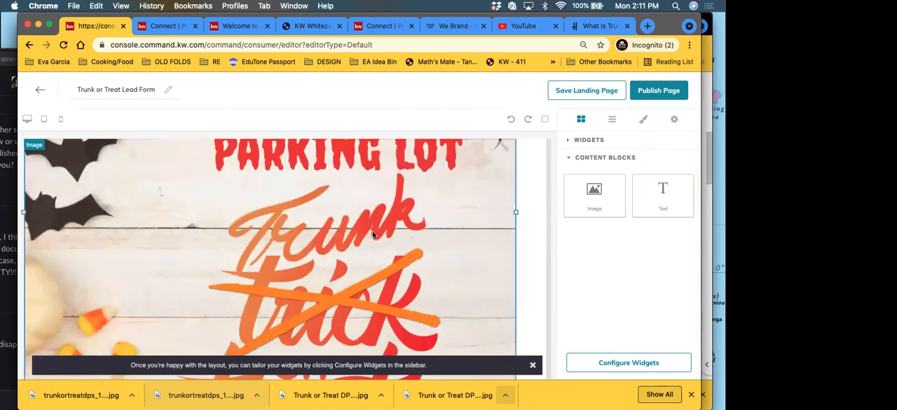
{"action": "scroll", "coordinate": [372, 231], "scroll_direction": "up", "scroll_amount": 4}
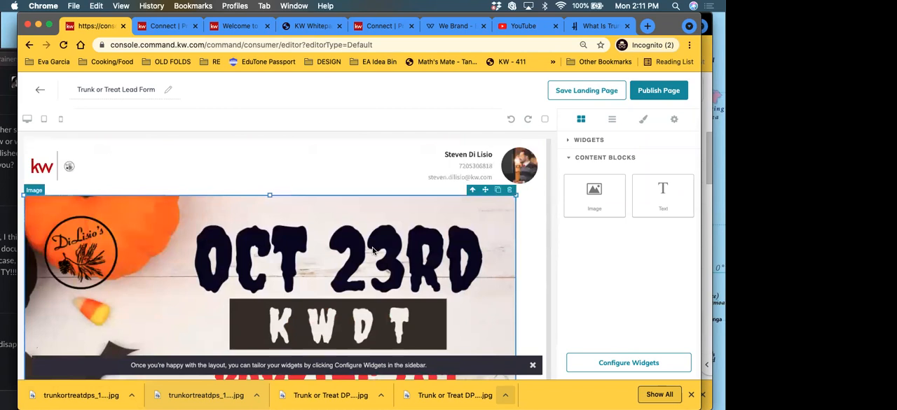
{"action": "left_click", "coordinate": [510, 192]}
Step: Insert a new Image block below the branded header and try to upload a flyer image, leaving the block empty
{"action": "left_click_drag", "start_coordinate": [594, 194], "coordinate": [287, 200]}
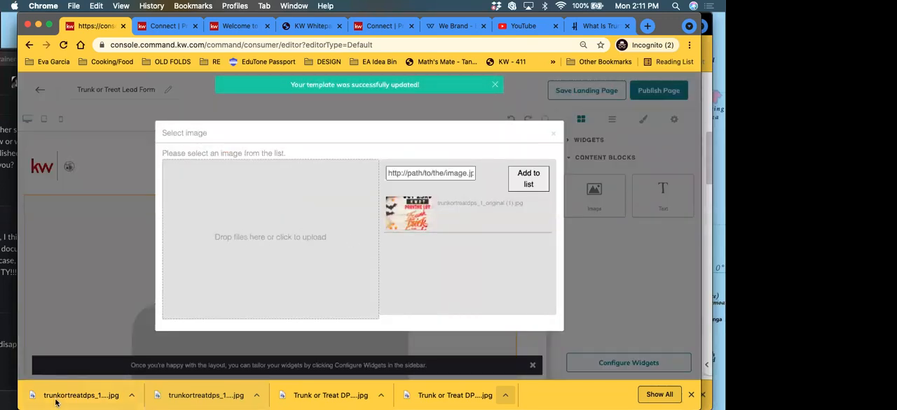
{"action": "left_click_drag", "start_coordinate": [48, 399], "coordinate": [88, 403]}
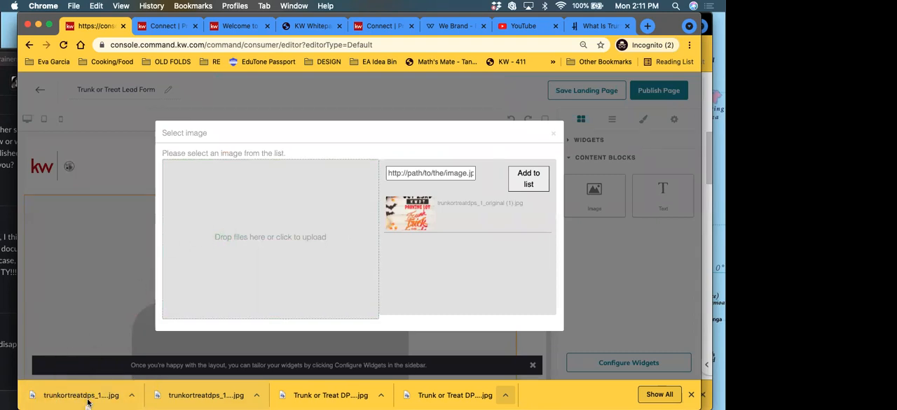
{"action": "left_click", "coordinate": [259, 241]}
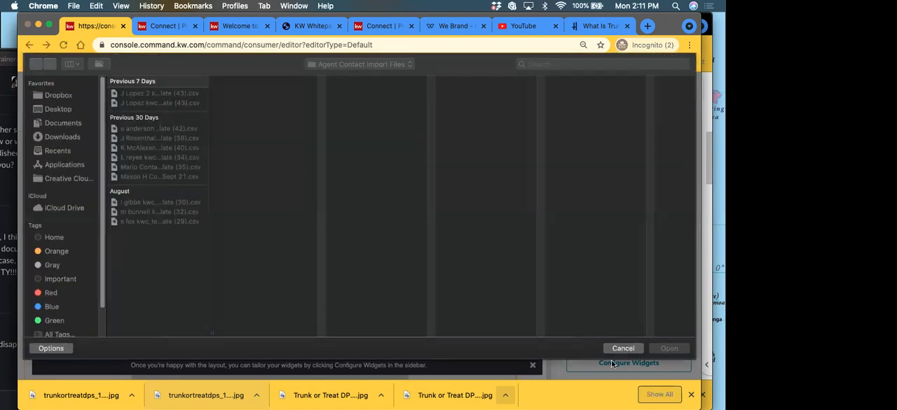
{"action": "left_click", "coordinate": [621, 350]}
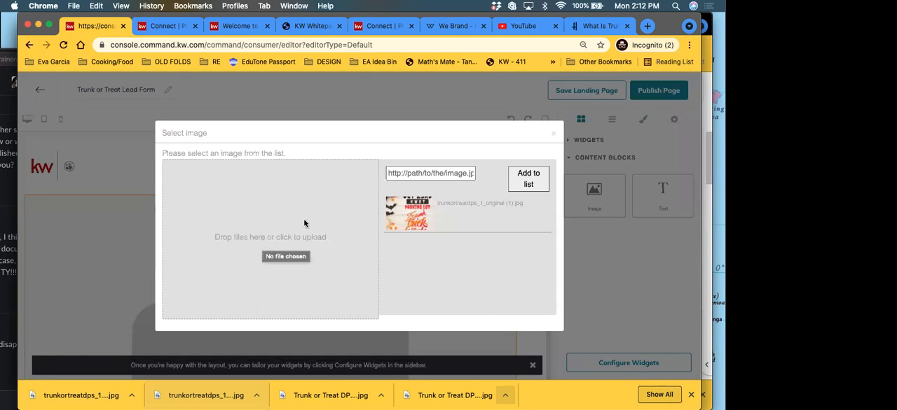
{"action": "left_click", "coordinate": [554, 134]}
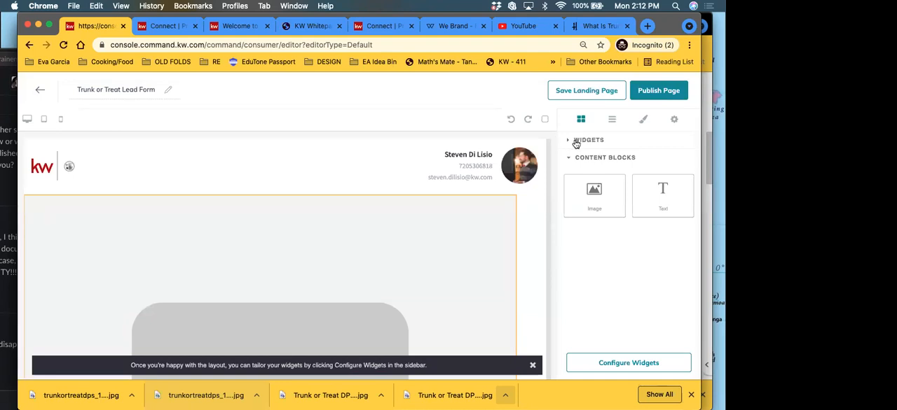
Step: Look through the available widgets and content blocks for another way to place the flyer
{"action": "left_click", "coordinate": [588, 141]}
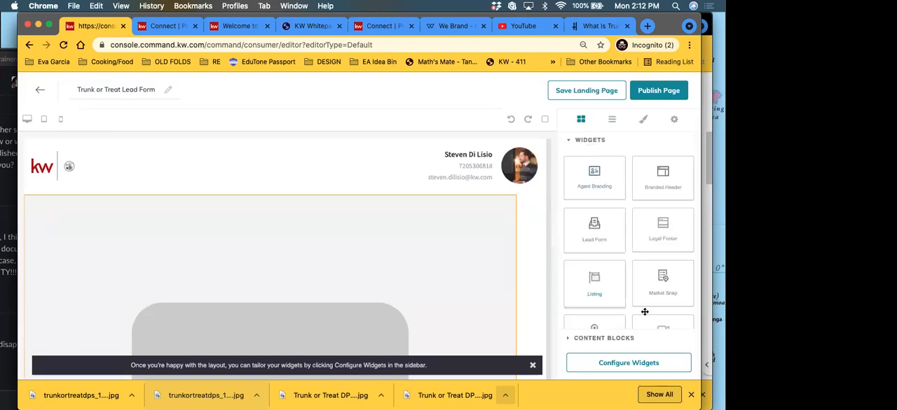
{"action": "scroll", "coordinate": [614, 219], "scroll_direction": "down", "scroll_amount": 2}
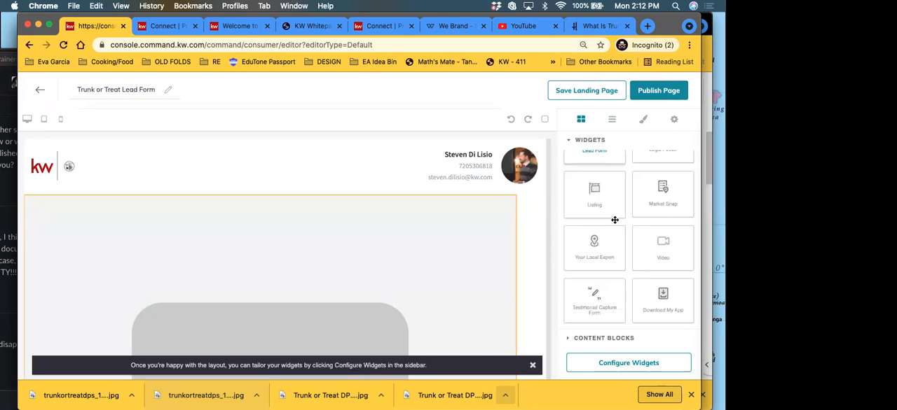
{"action": "scroll", "coordinate": [614, 225], "scroll_direction": "up", "scroll_amount": 2}
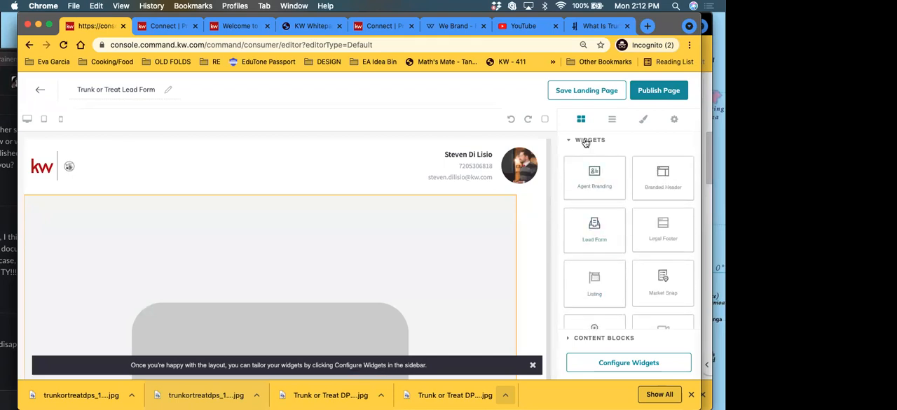
{"action": "left_click", "coordinate": [586, 141]}
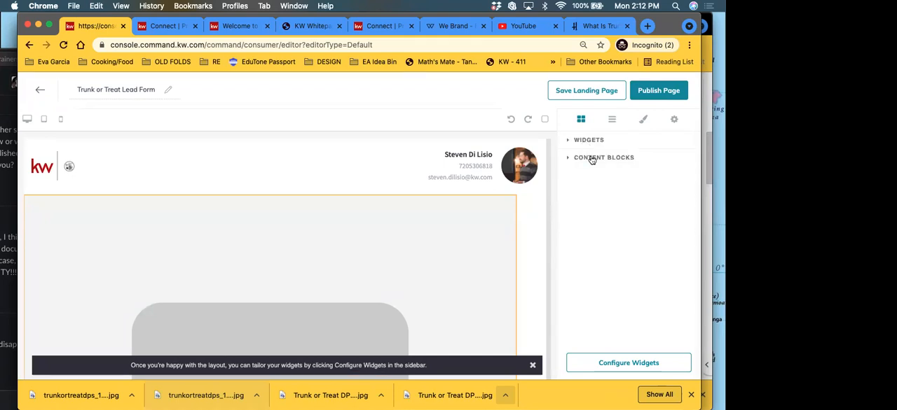
{"action": "left_click", "coordinate": [592, 158]}
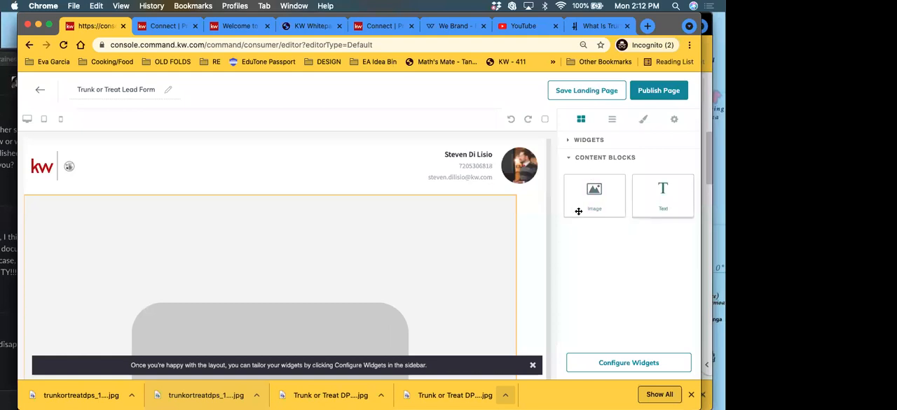
Step: Delete the empty image placeholder between the branded header and the lead form
{"action": "scroll", "coordinate": [433, 278], "scroll_direction": "down", "scroll_amount": 5}
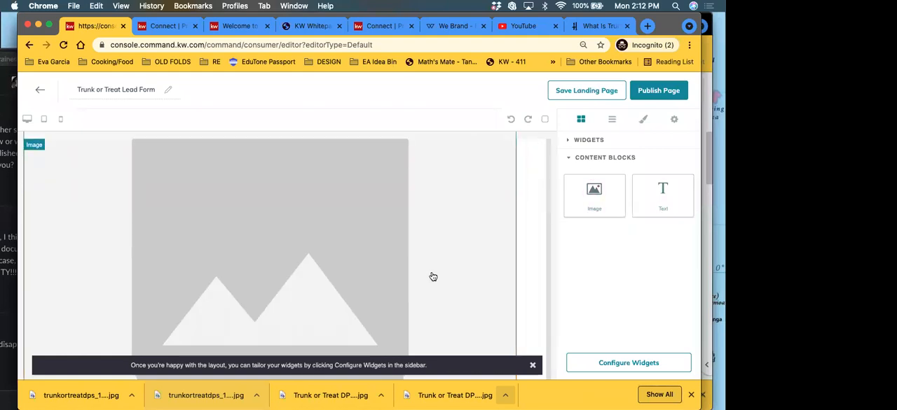
{"action": "scroll", "coordinate": [434, 280], "scroll_direction": "down", "scroll_amount": 8}
{"action": "scroll", "coordinate": [432, 280], "scroll_direction": "up", "scroll_amount": 8}
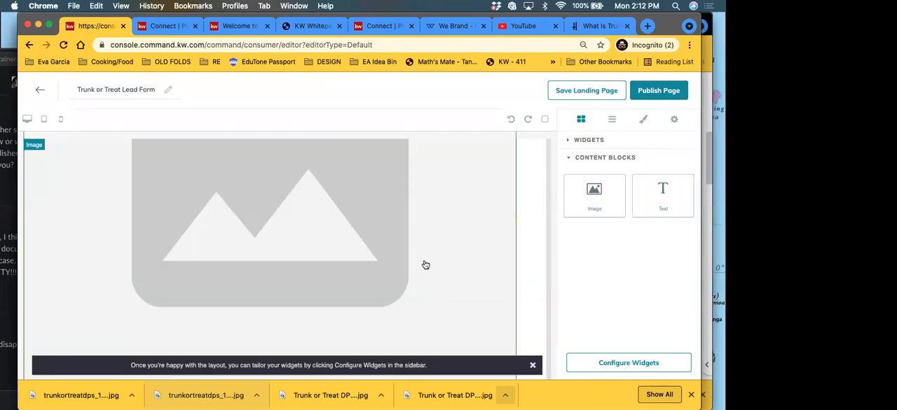
{"action": "scroll", "coordinate": [425, 265], "scroll_direction": "up", "scroll_amount": 4}
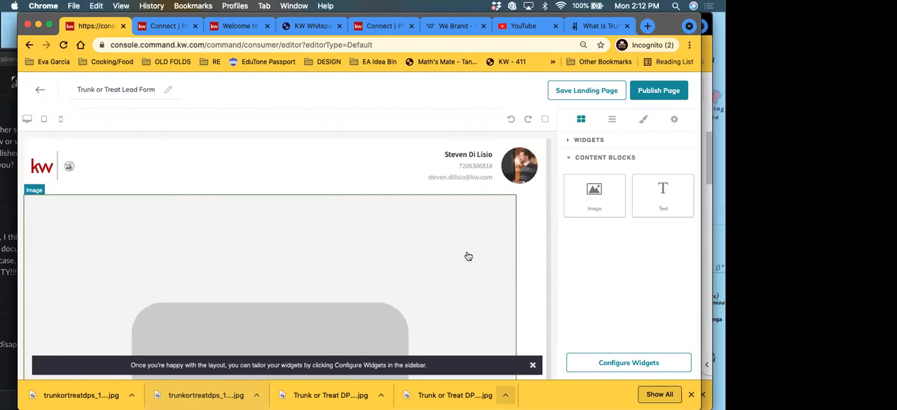
{"action": "left_click", "coordinate": [390, 241]}
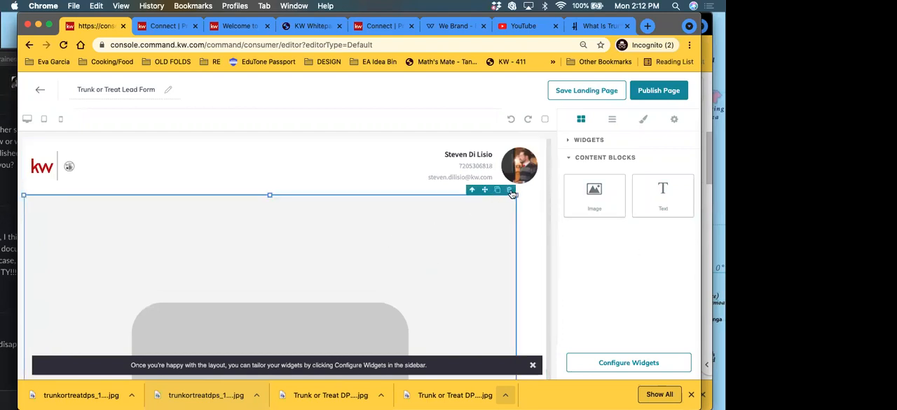
{"action": "left_click", "coordinate": [510, 192]}
Step: Add a Text block between the branded header and the lead form and clear its placeholder text
{"action": "left_click_drag", "start_coordinate": [686, 204], "coordinate": [344, 195]}
{"action": "left_click", "coordinate": [31, 201]}
{"action": "triple_click", "coordinate": [71, 203]}
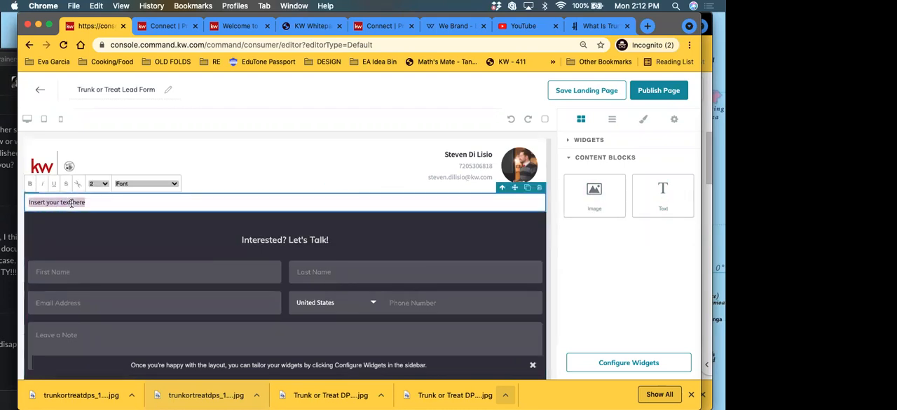
{"action": "key", "text": "BackSpace"}
{"action": "mouse_move", "coordinate": [595, 195]}
{"action": "left_mouse_down"}
{"action": "mouse_move", "coordinate": [309, 207]}
{"action": "mouse_move", "coordinate": [593, 202]}
{"action": "mouse_move", "coordinate": [581, 201]}
{"action": "left_mouse_up"}
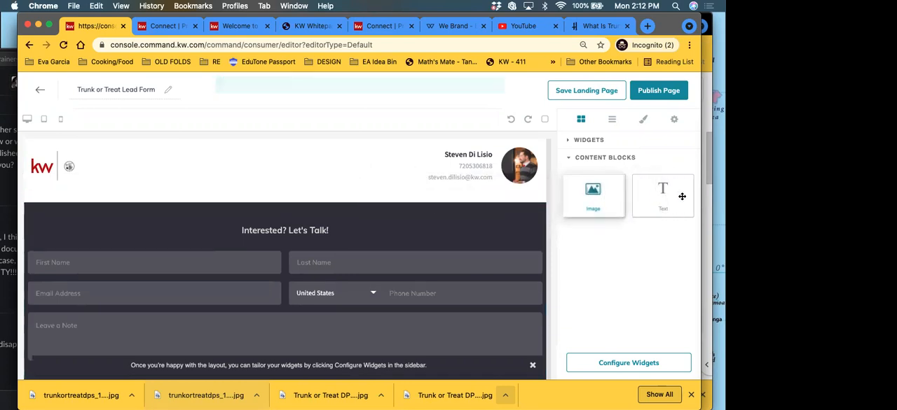
Step: Insert an Image block with the uploaded flyer trunkortreatdps_1_original (1).jpg directly below the branded header
{"action": "left_click", "coordinate": [166, 200]}
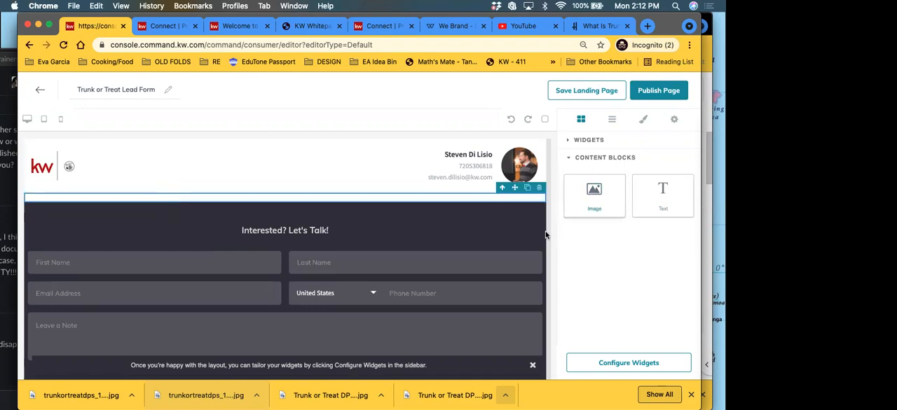
{"action": "left_click", "coordinate": [93, 400]}
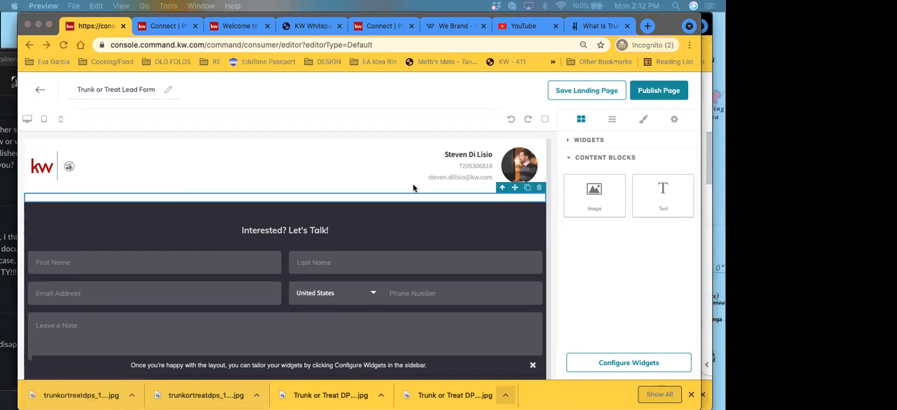
{"action": "left_click", "coordinate": [609, 260]}
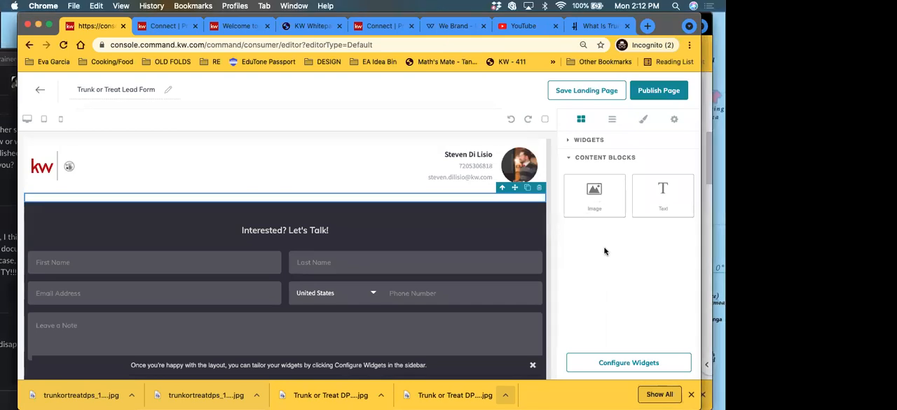
{"action": "left_click_drag", "start_coordinate": [594, 191], "coordinate": [303, 188]}
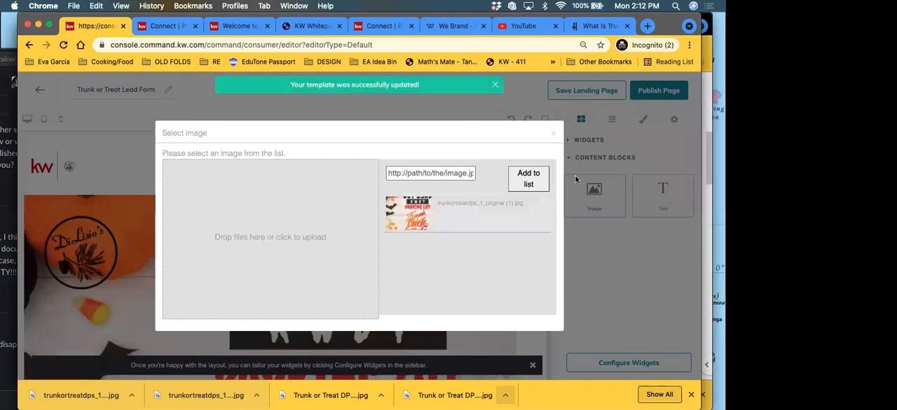
{"action": "left_click", "coordinate": [552, 134]}
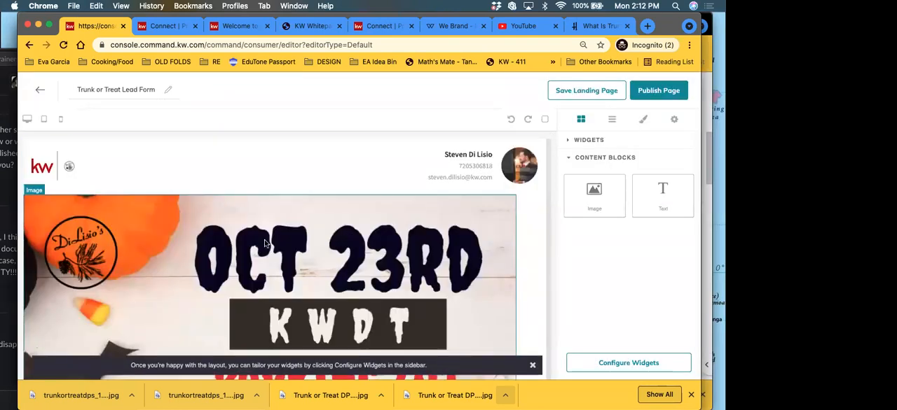
Step: Examine how the flyer image fits on the page and check the page's style options and layer structure
{"action": "scroll", "coordinate": [131, 224], "scroll_direction": "down", "scroll_amount": 10}
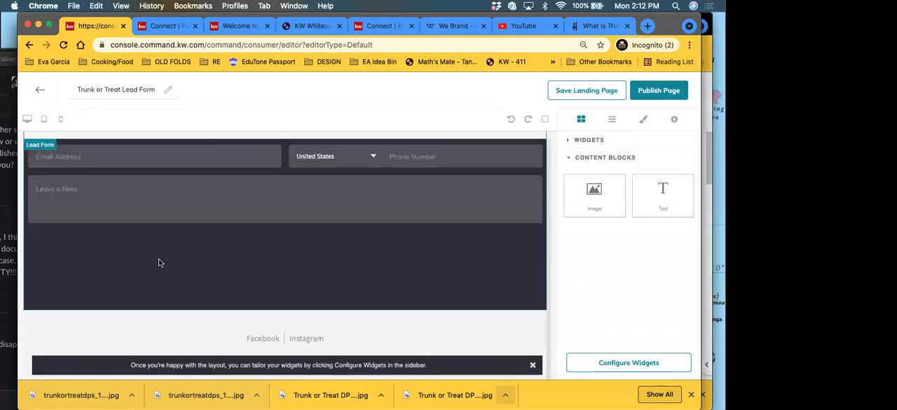
{"action": "scroll", "coordinate": [185, 301], "scroll_direction": "up", "scroll_amount": 10}
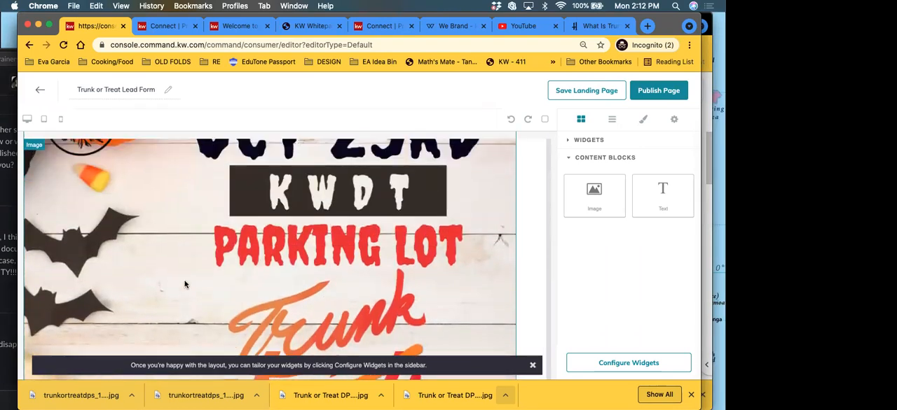
{"action": "scroll", "coordinate": [174, 281], "scroll_direction": "down", "scroll_amount": 5}
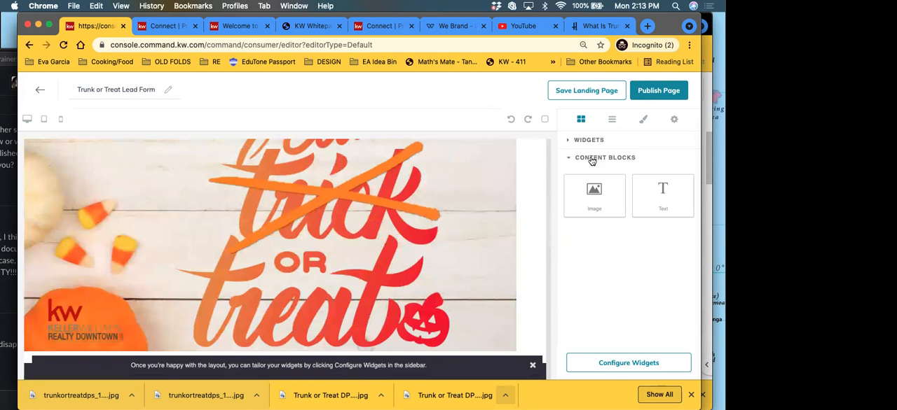
{"action": "left_click", "coordinate": [643, 120]}
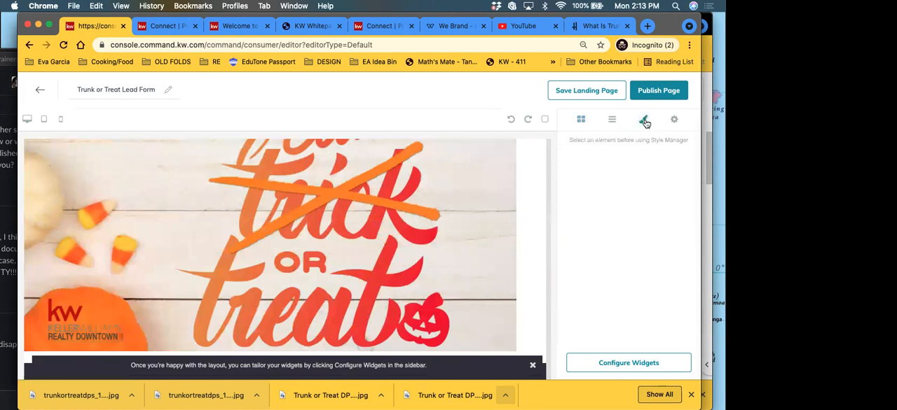
{"action": "left_click", "coordinate": [677, 121]}
{"action": "left_click", "coordinate": [642, 122]}
{"action": "left_click", "coordinate": [612, 120]}
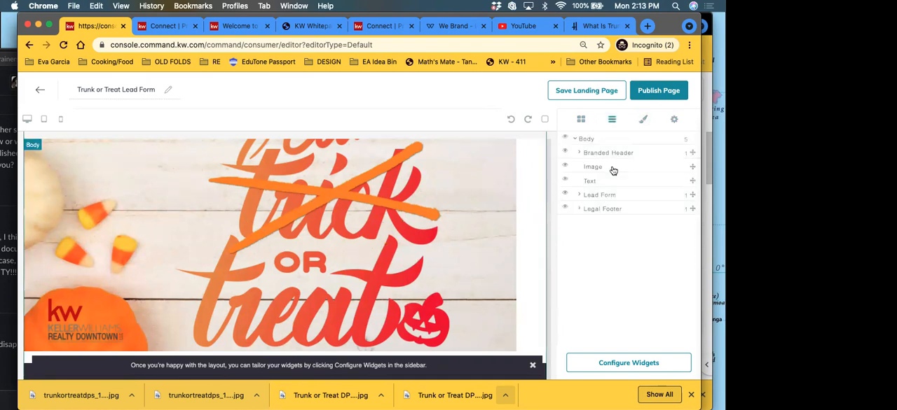
{"action": "scroll", "coordinate": [464, 251], "scroll_direction": "up", "scroll_amount": 5}
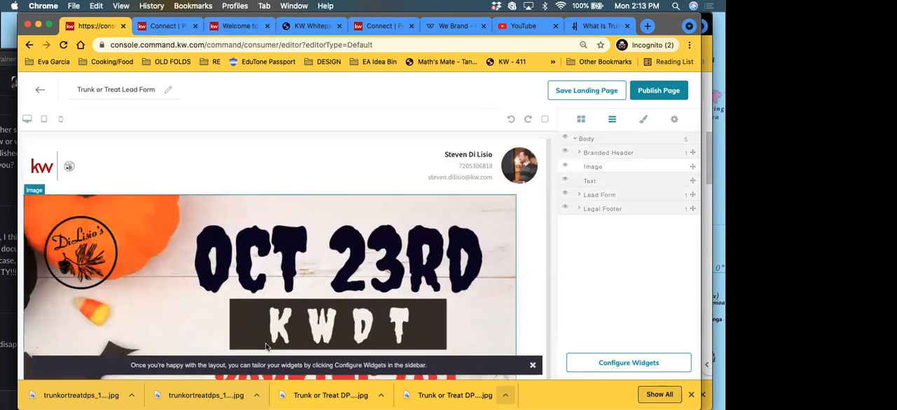
Step: Review the landing page layout from the branded header and flyer through the lead form to the legal footer
{"action": "left_click", "coordinate": [130, 396]}
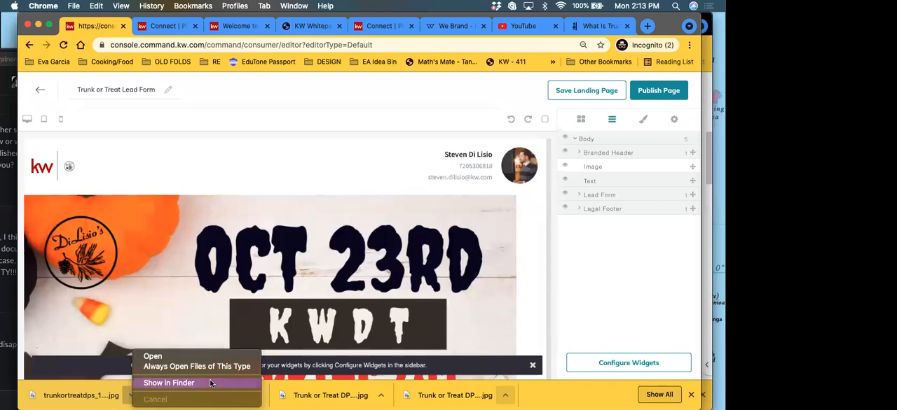
{"action": "left_click", "coordinate": [550, 401]}
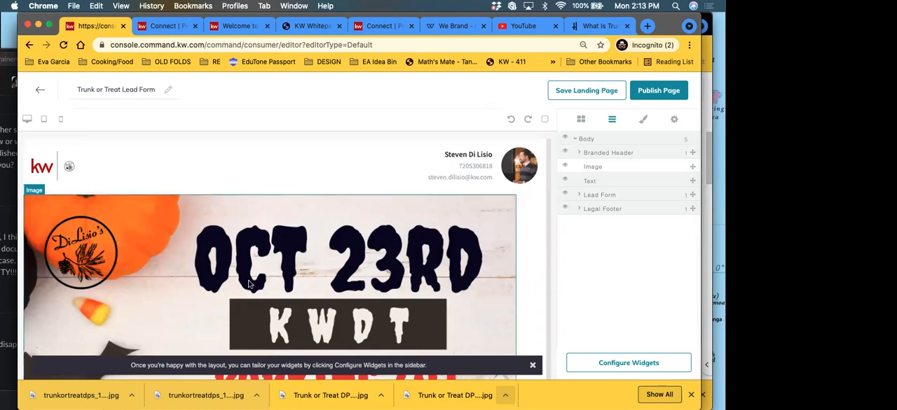
{"action": "scroll", "coordinate": [237, 299], "scroll_direction": "down", "scroll_amount": 1}
{"action": "scroll", "coordinate": [245, 313], "scroll_direction": "up", "scroll_amount": 1}
{"action": "scroll", "coordinate": [245, 290], "scroll_direction": "down", "scroll_amount": 10}
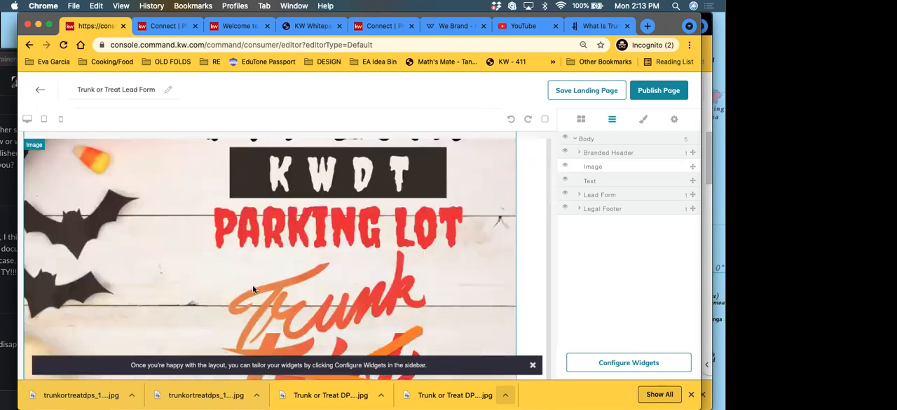
{"action": "scroll", "coordinate": [253, 264], "scroll_direction": "down", "scroll_amount": 5}
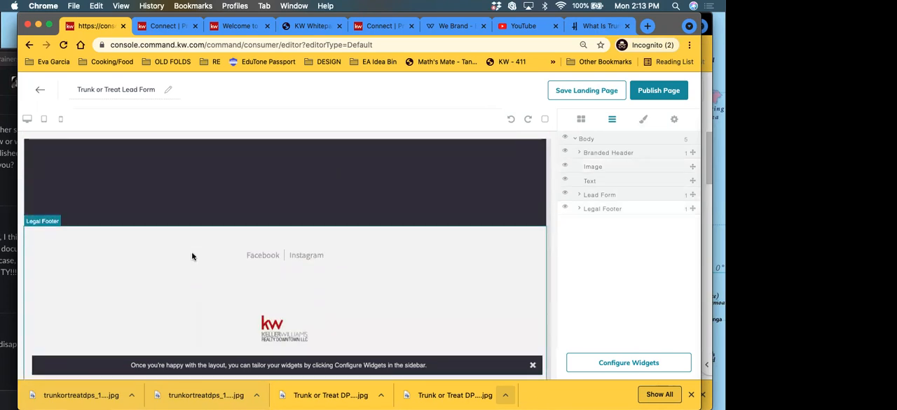
{"action": "scroll", "coordinate": [218, 317], "scroll_direction": "up", "scroll_amount": 15}
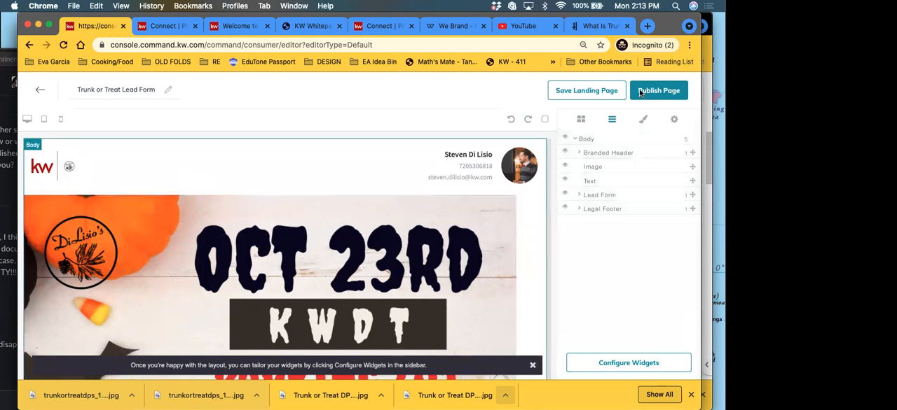
Step: Inspect the flyer image's dimension, margin and padding settings
{"action": "left_click", "coordinate": [643, 119]}
{"action": "left_click", "coordinate": [376, 258]}
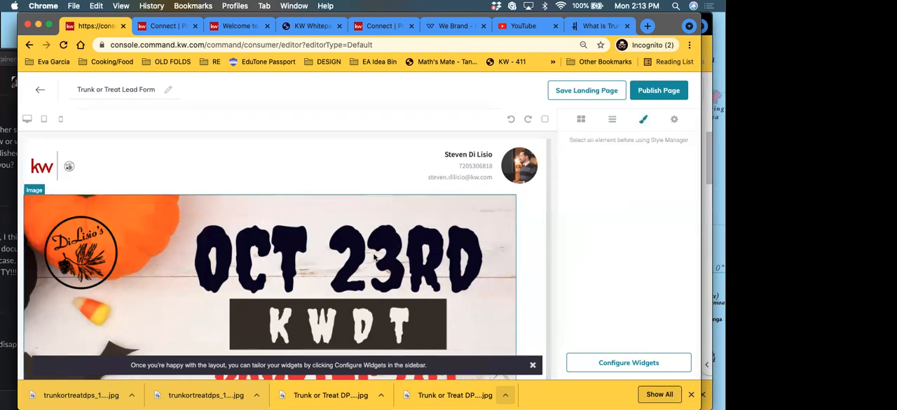
{"action": "left_click", "coordinate": [584, 215]}
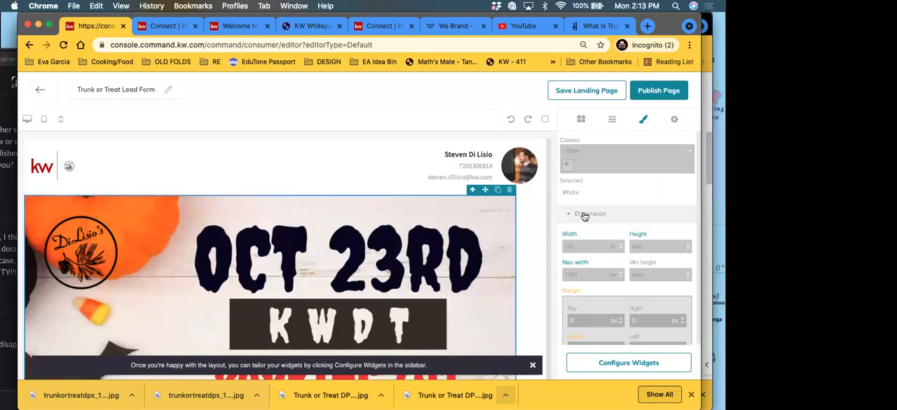
{"action": "scroll", "coordinate": [658, 287], "scroll_direction": "down", "scroll_amount": 3}
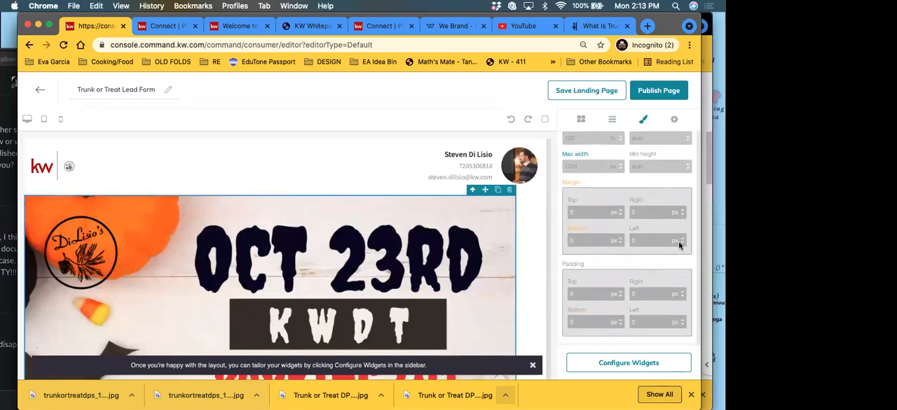
{"action": "scroll", "coordinate": [597, 283], "scroll_direction": "up", "scroll_amount": 3}
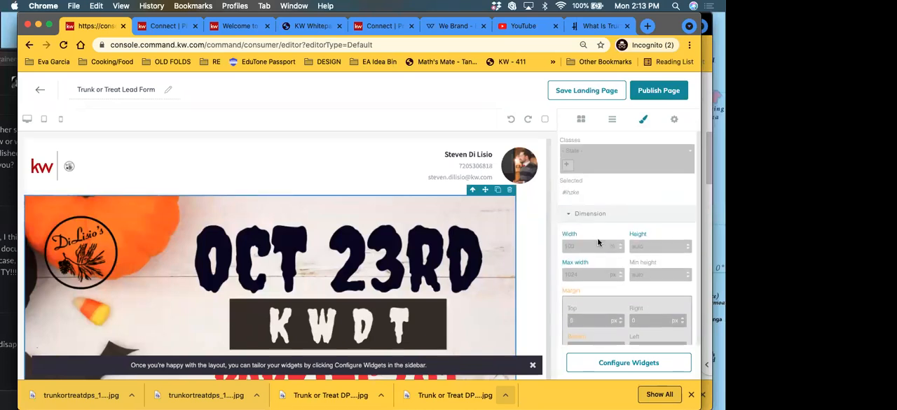
{"action": "left_click", "coordinate": [580, 120]}
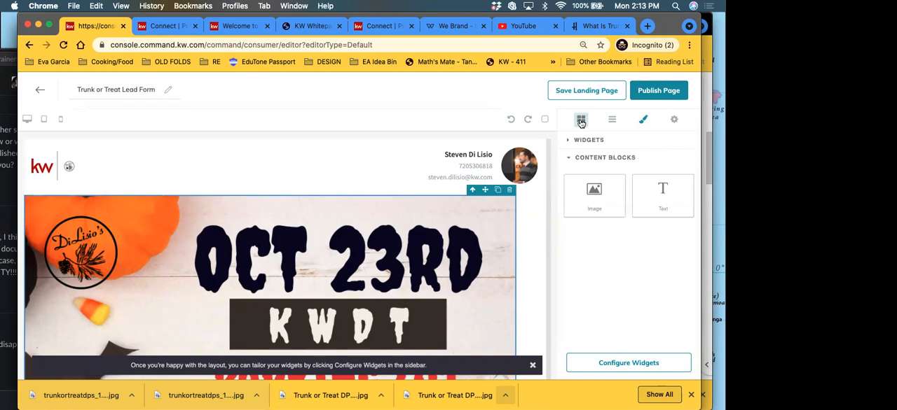
Step: Set the flyer image's left padding to 50 px
{"action": "left_click", "coordinate": [156, 242]}
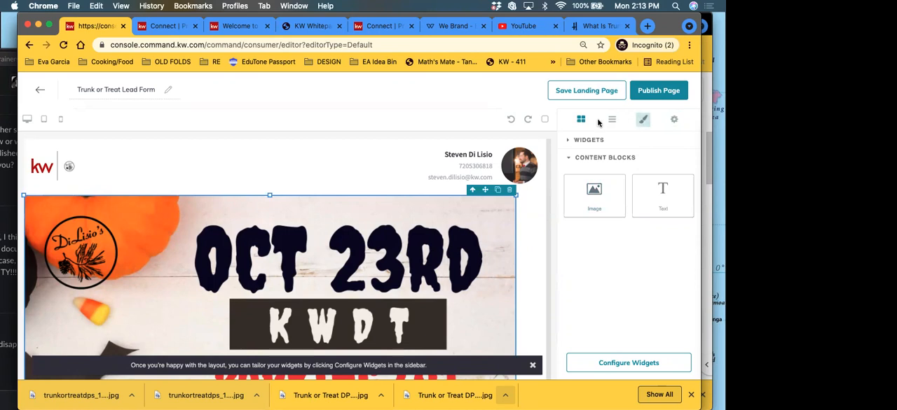
{"action": "left_click", "coordinate": [644, 122]}
{"action": "left_click", "coordinate": [594, 215]}
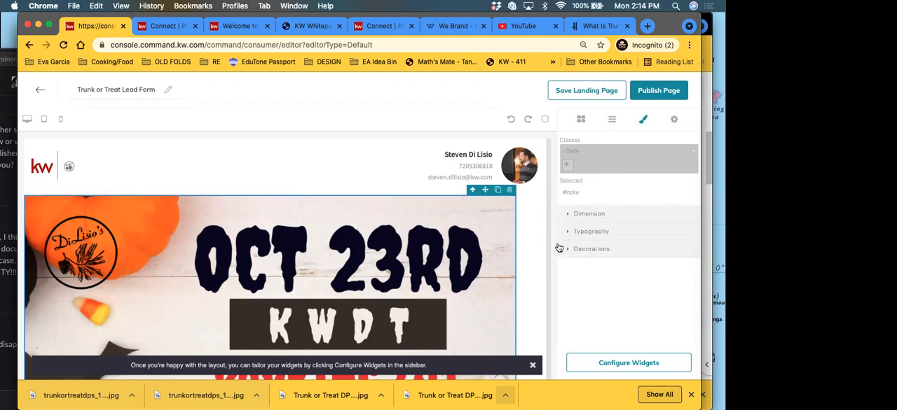
{"action": "left_click", "coordinate": [587, 213]}
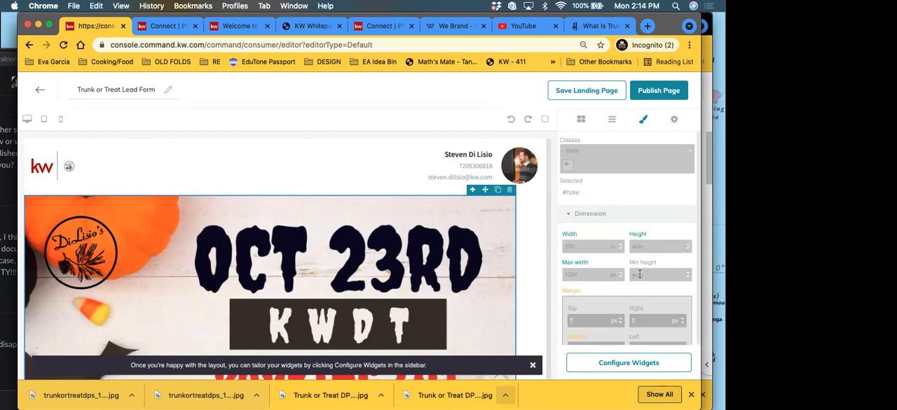
{"action": "scroll", "coordinate": [639, 273], "scroll_direction": "down", "scroll_amount": 3}
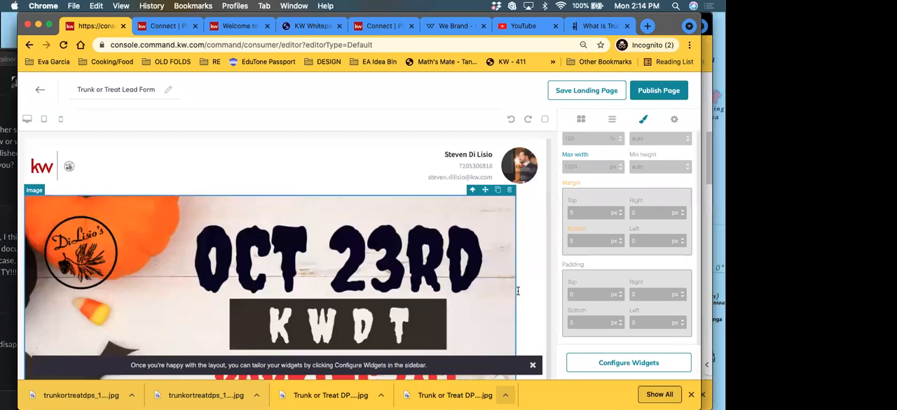
{"action": "left_click", "coordinate": [683, 321]}
{"action": "left_click", "coordinate": [683, 321]}
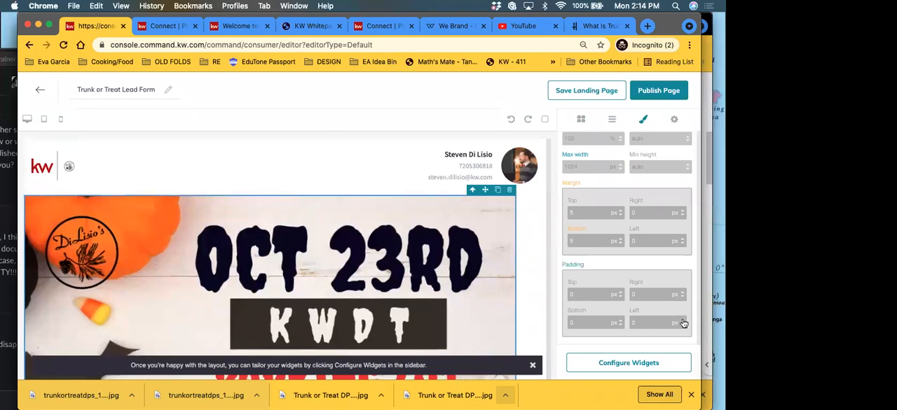
{"action": "left_click", "coordinate": [683, 322]}
{"action": "left_click", "coordinate": [683, 321]}
{"action": "left_click", "coordinate": [683, 321]}
{"action": "left_click", "coordinate": [683, 321]}
{"action": "left_click", "coordinate": [683, 322]}
{"action": "left_click", "coordinate": [683, 322]}
{"action": "left_click", "coordinate": [683, 322]}
{"action": "left_click", "coordinate": [683, 321]}
{"action": "left_click", "coordinate": [683, 321]}
{"action": "left_click", "coordinate": [683, 321]}
{"action": "left_click", "coordinate": [683, 321]}
{"action": "left_click", "coordinate": [683, 322]}
{"action": "left_click", "coordinate": [683, 322]}
{"action": "left_click", "coordinate": [683, 322]}
{"action": "left_click", "coordinate": [683, 322]}
{"action": "left_click", "coordinate": [683, 321]}
{"action": "left_click", "coordinate": [683, 321]}
{"action": "left_click", "coordinate": [683, 321]}
{"action": "left_click", "coordinate": [683, 322]}
{"action": "left_click", "coordinate": [683, 321]}
{"action": "left_click", "coordinate": [683, 322]}
{"action": "left_click", "coordinate": [683, 322]}
{"action": "left_click", "coordinate": [683, 321]}
{"action": "left_click", "coordinate": [683, 321]}
{"action": "left_click", "coordinate": [683, 322]}
{"action": "left_click", "coordinate": [683, 321]}
{"action": "left_click", "coordinate": [683, 321]}
{"action": "left_click", "coordinate": [683, 321]}
{"action": "left_click", "coordinate": [683, 322]}
{"action": "left_click", "coordinate": [683, 321]}
{"action": "left_click", "coordinate": [683, 321]}
{"action": "left_click", "coordinate": [683, 321]}
{"action": "left_click", "coordinate": [683, 322]}
{"action": "left_click", "coordinate": [683, 321]}
{"action": "left_click", "coordinate": [683, 321]}
{"action": "left_click", "coordinate": [683, 321]}
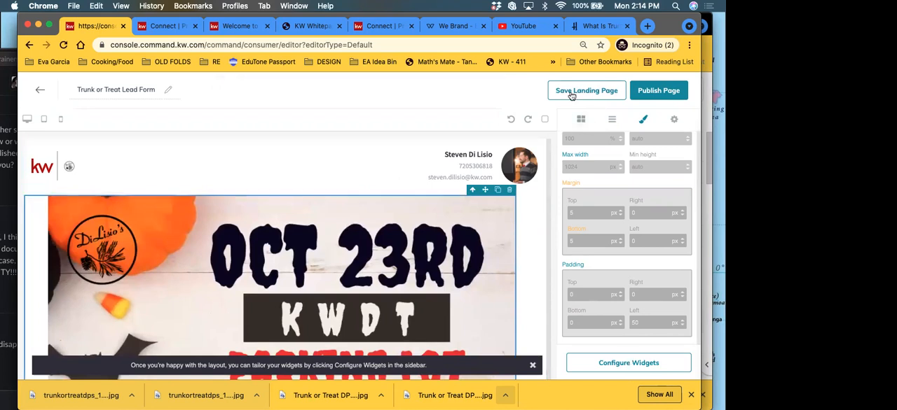
Step: Shrink the flyer image proportionally to about two-thirds of the page width, checking its fit above the lead form
{"action": "scroll", "coordinate": [210, 233], "scroll_direction": "down", "scroll_amount": 3}
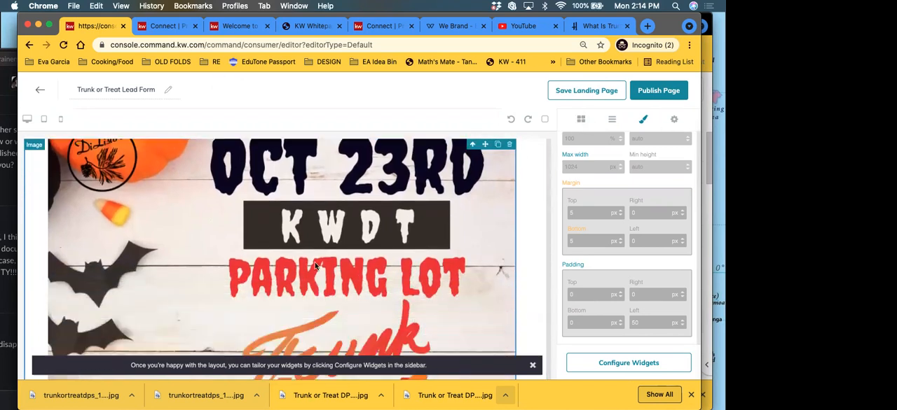
{"action": "left_click", "coordinate": [581, 120]}
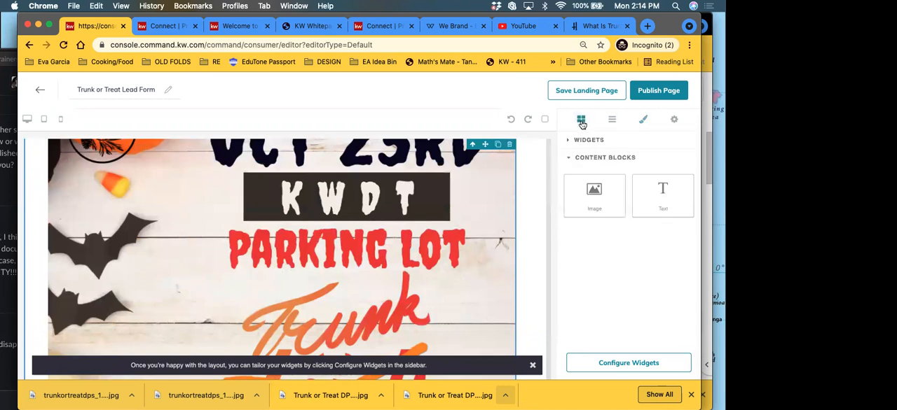
{"action": "scroll", "coordinate": [384, 269], "scroll_direction": "up", "scroll_amount": 3}
{"action": "scroll", "coordinate": [384, 269], "scroll_direction": "down", "scroll_amount": 10}
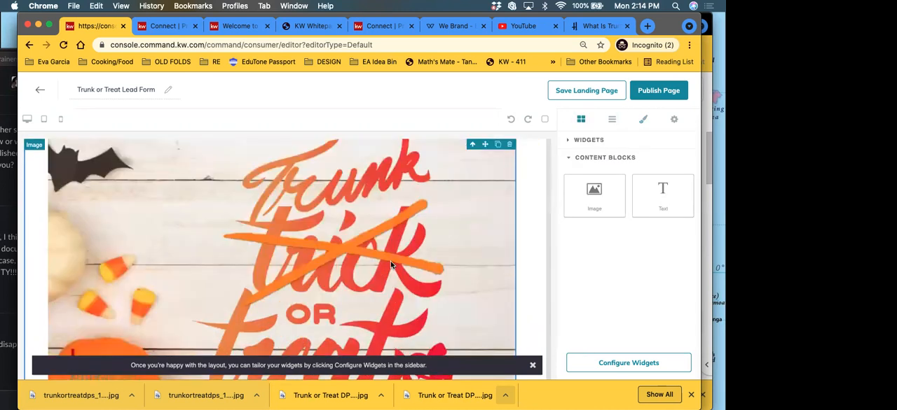
{"action": "scroll", "coordinate": [505, 176], "scroll_direction": "down", "scroll_amount": 2}
{"action": "scroll", "coordinate": [416, 110], "scroll_direction": "down", "scroll_amount": 2}
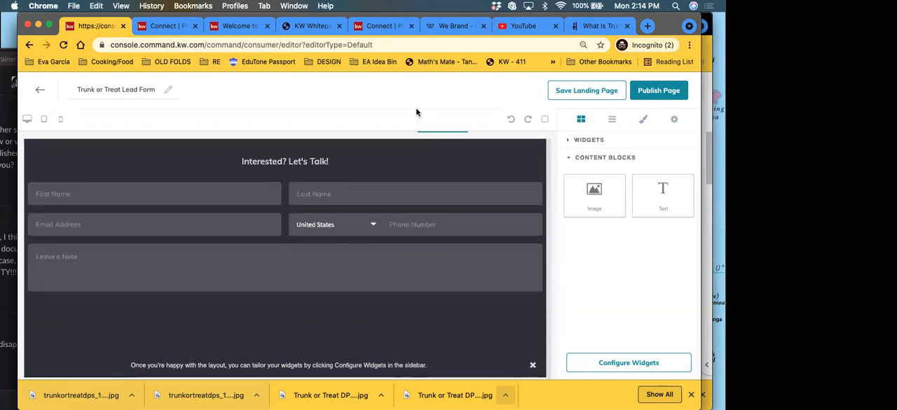
{"action": "scroll", "coordinate": [411, 276], "scroll_direction": "up", "scroll_amount": 6}
{"action": "scroll", "coordinate": [434, 301], "scroll_direction": "down", "scroll_amount": 6}
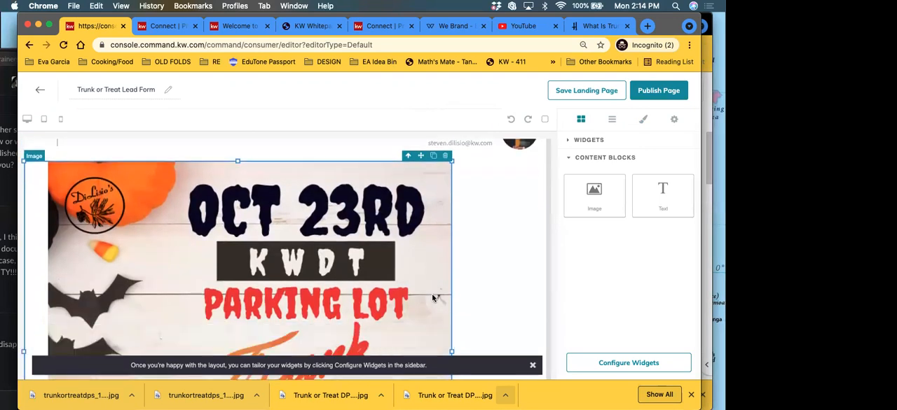
{"action": "scroll", "coordinate": [440, 201], "scroll_direction": "down", "scroll_amount": 3}
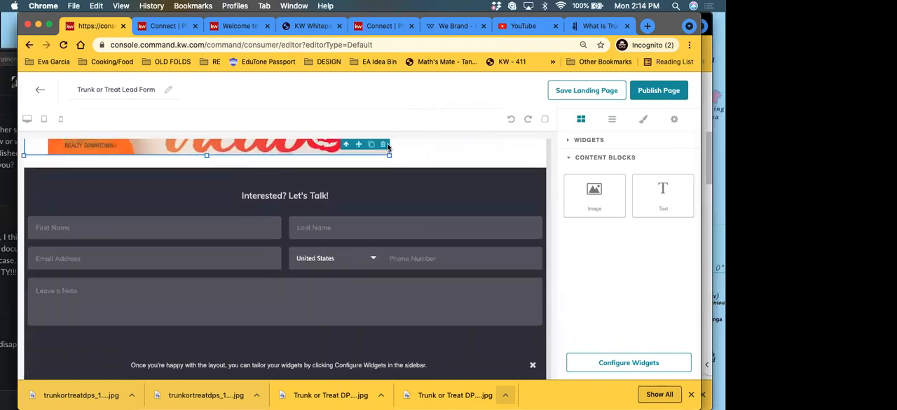
{"action": "scroll", "coordinate": [400, 294], "scroll_direction": "up", "scroll_amount": 5}
{"action": "scroll", "coordinate": [399, 307], "scroll_direction": "down", "scroll_amount": 5}
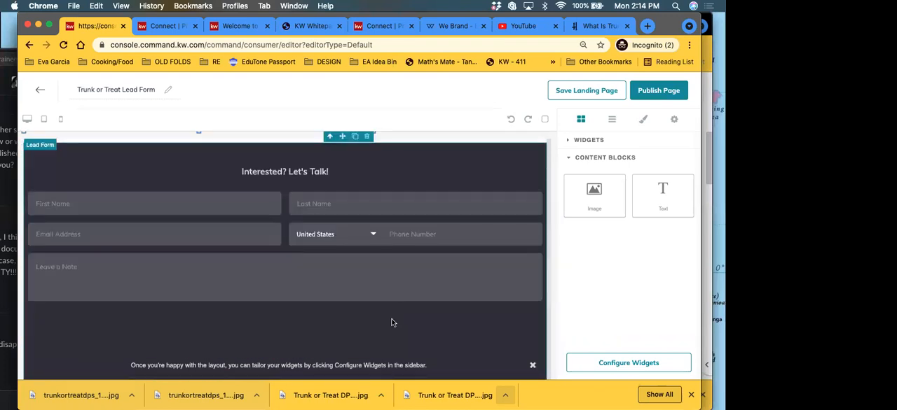
{"action": "scroll", "coordinate": [392, 323], "scroll_direction": "up", "scroll_amount": 5}
{"action": "scroll", "coordinate": [321, 158], "scroll_direction": "down", "scroll_amount": 2}
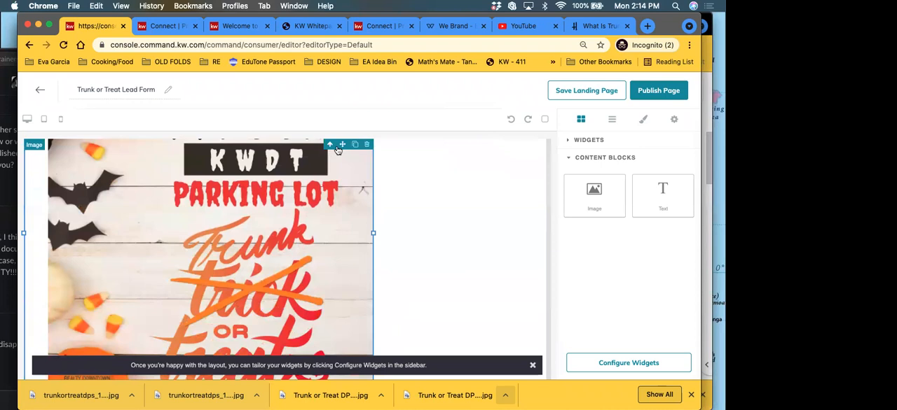
Step: Set the flyer image's left padding to 100 px and check its placement between the branded header and lead form
{"action": "left_click", "coordinate": [643, 119]}
{"action": "scroll", "coordinate": [650, 322], "scroll_direction": "down", "scroll_amount": 3}
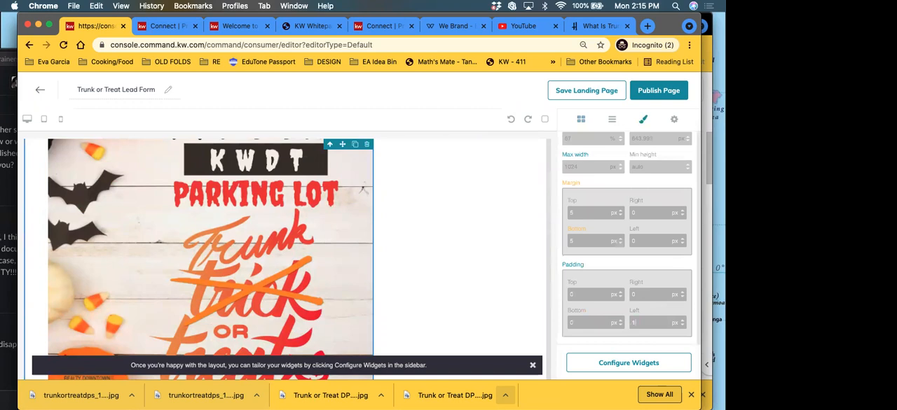
{"action": "left_click", "coordinate": [634, 266]}
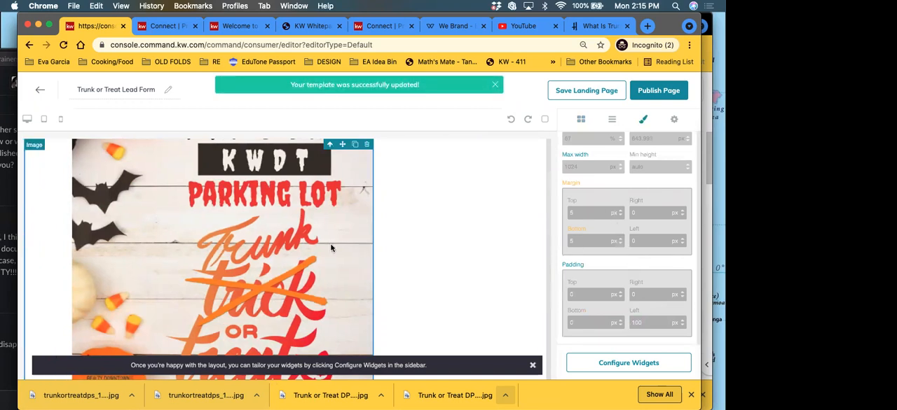
{"action": "scroll", "coordinate": [358, 291], "scroll_direction": "down", "scroll_amount": 5}
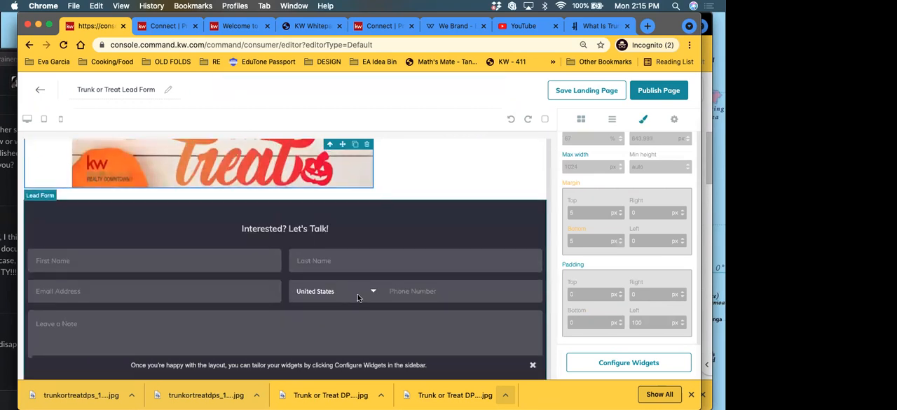
{"action": "scroll", "coordinate": [359, 295], "scroll_direction": "up", "scroll_amount": 4}
{"action": "scroll", "coordinate": [358, 295], "scroll_direction": "down", "scroll_amount": 6}
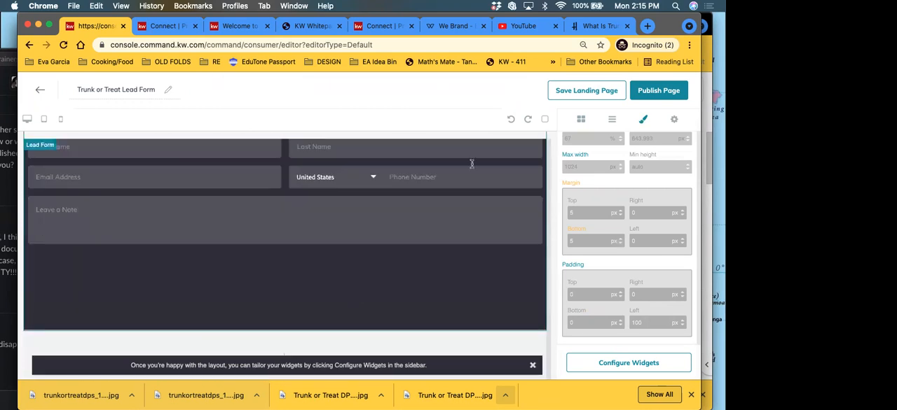
{"action": "scroll", "coordinate": [547, 327], "scroll_direction": "up", "scroll_amount": 3}
{"action": "scroll", "coordinate": [582, 260], "scroll_direction": "up", "scroll_amount": 2}
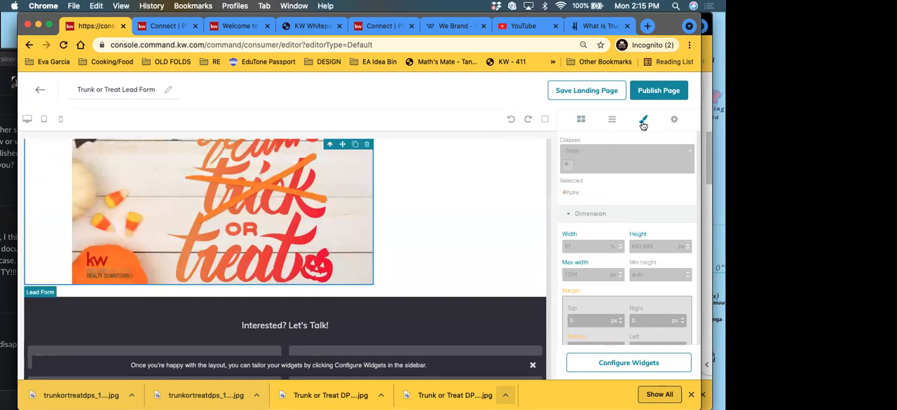
{"action": "left_click", "coordinate": [580, 120]}
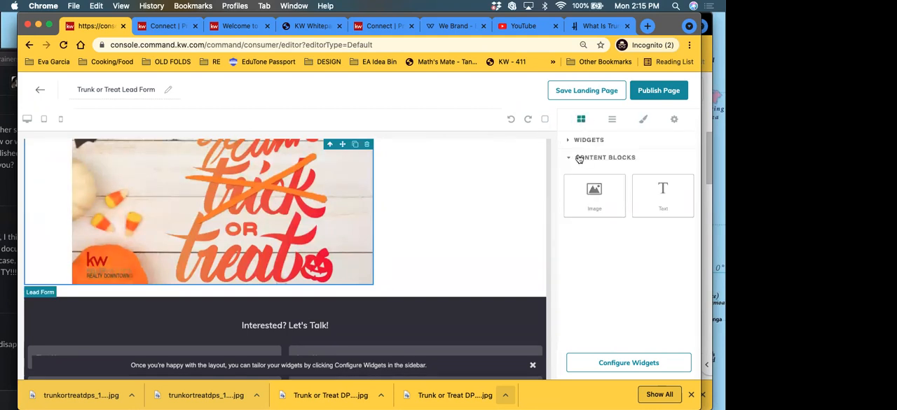
{"action": "scroll", "coordinate": [388, 250], "scroll_direction": "up", "scroll_amount": 3}
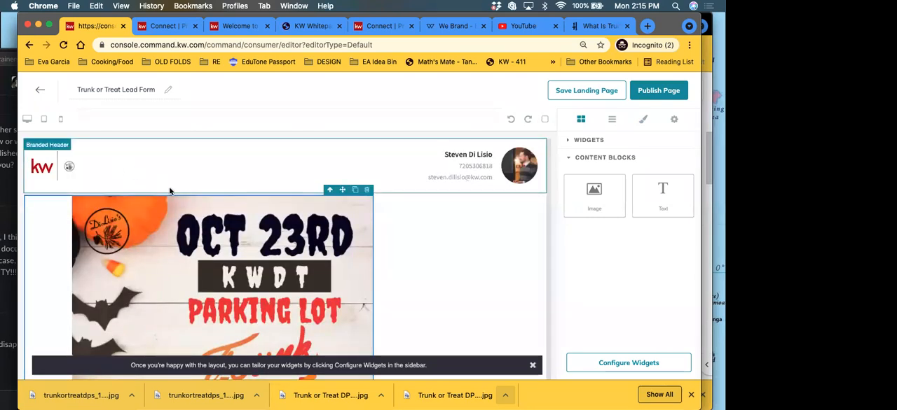
{"action": "scroll", "coordinate": [153, 225], "scroll_direction": "down", "scroll_amount": 3}
{"action": "scroll", "coordinate": [154, 222], "scroll_direction": "down", "scroll_amount": 5}
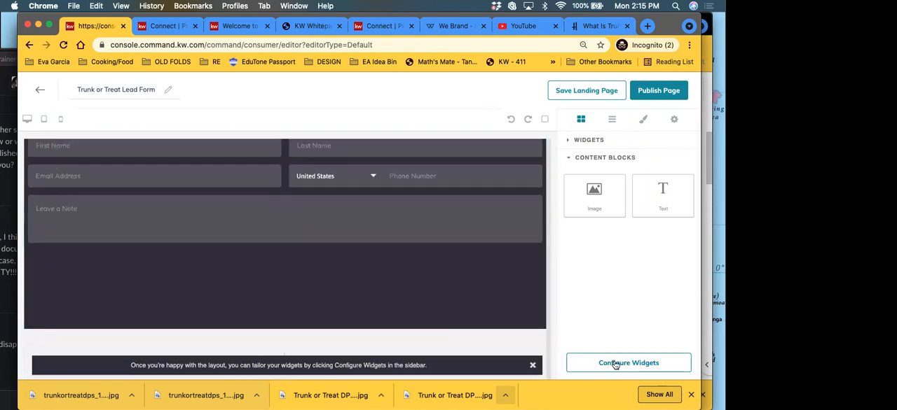
Step: Configure the Branded Header widget with the header text "Trunk or Treat 2021" and apply it
{"action": "left_click", "coordinate": [691, 395]}
{"action": "left_click", "coordinate": [606, 397]}
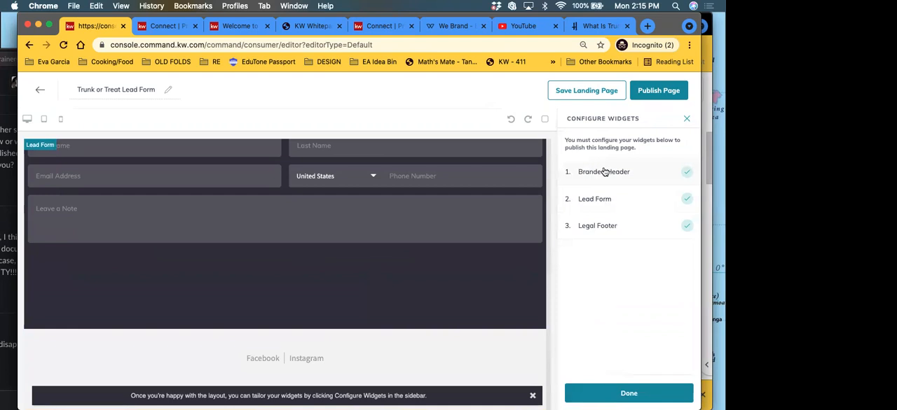
{"action": "scroll", "coordinate": [264, 216], "scroll_direction": "up", "scroll_amount": 5}
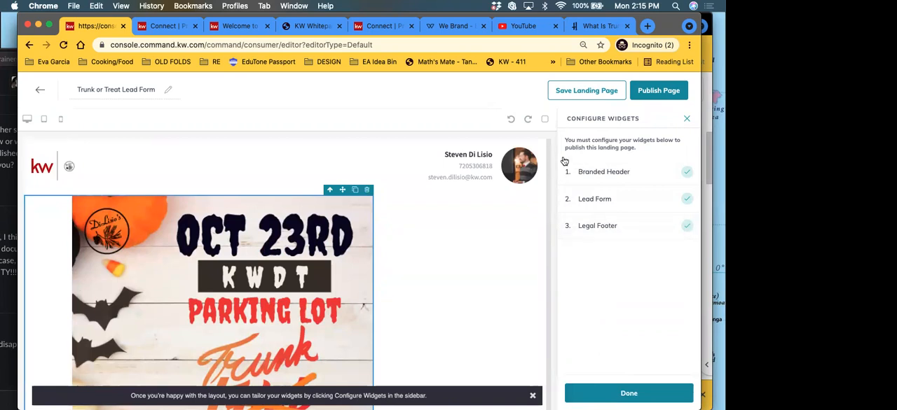
{"action": "left_click", "coordinate": [613, 174]}
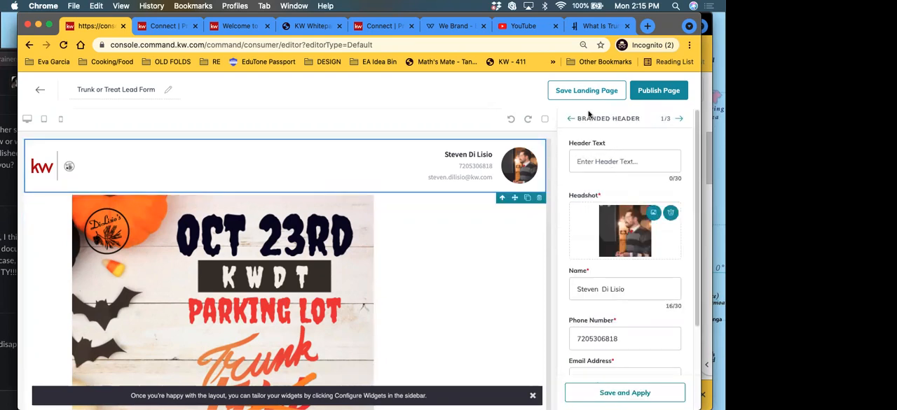
{"action": "left_click", "coordinate": [620, 164]}
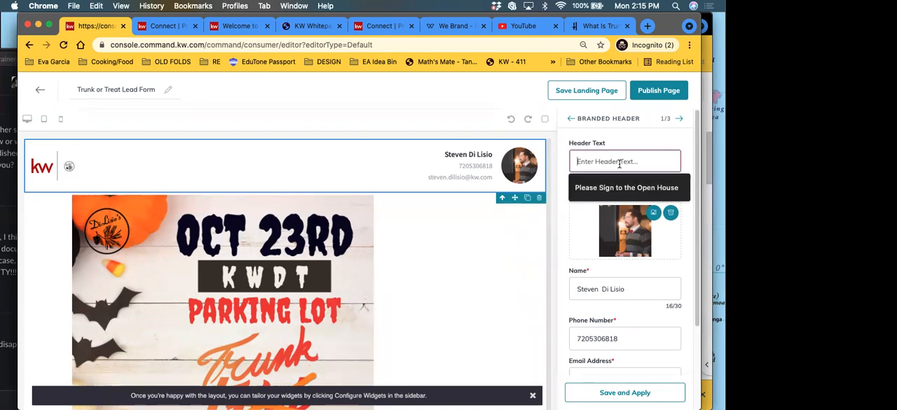
{"action": "type", "text": "Trunk or Treat 2021 Registrati"}
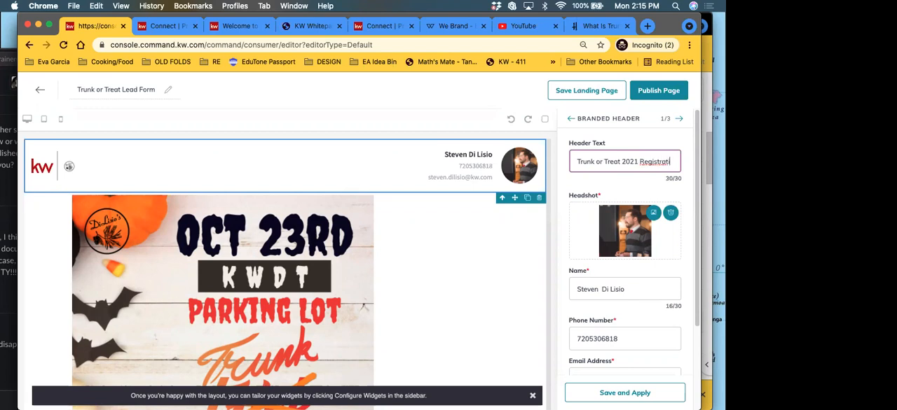
{"action": "key", "text": "BackSpace"}
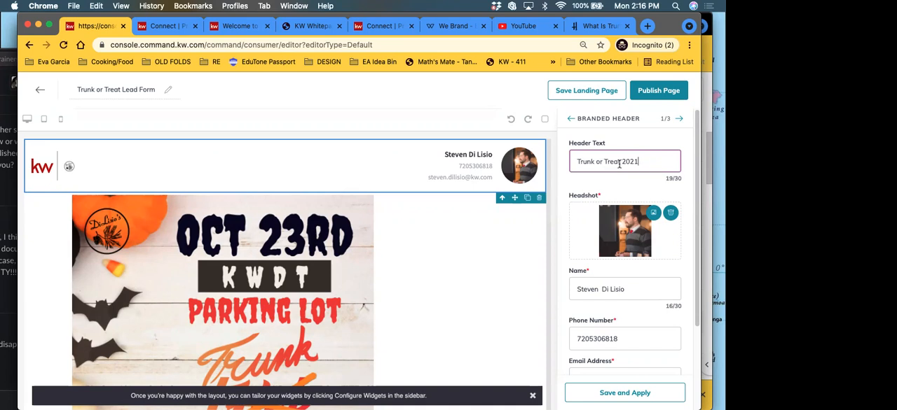
{"action": "scroll", "coordinate": [652, 191], "scroll_direction": "down", "scroll_amount": 4}
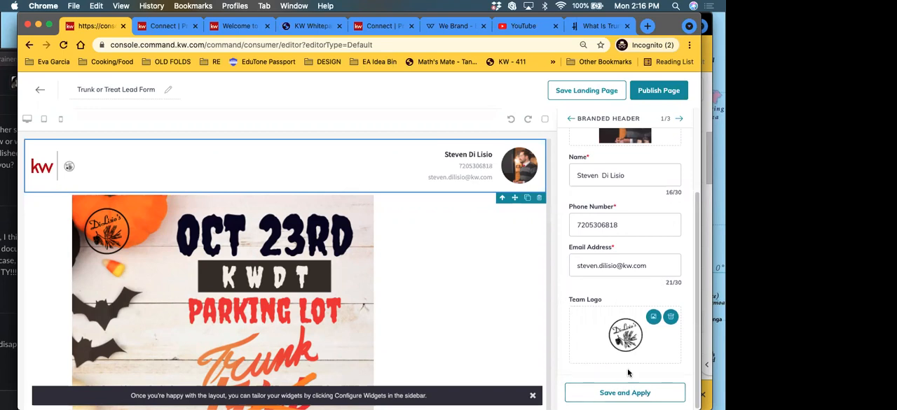
{"action": "left_click", "coordinate": [625, 393]}
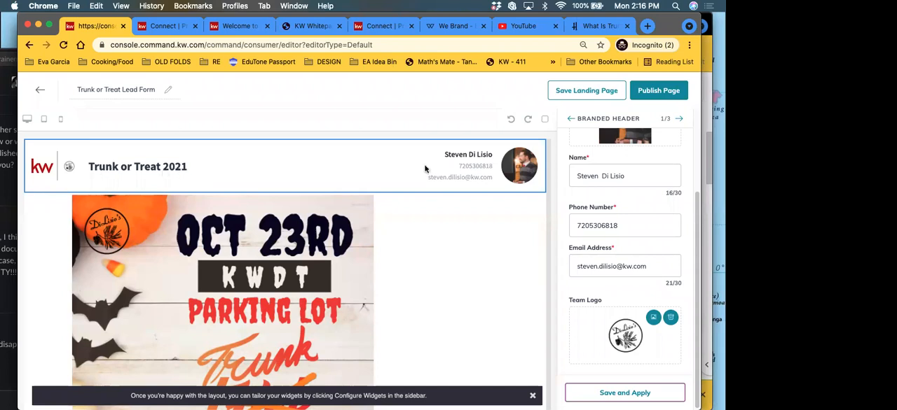
Step: Change the Lead Form widget's header text to "Register for Trunk or Treat" and apply it to the page
{"action": "left_click", "coordinate": [680, 121]}
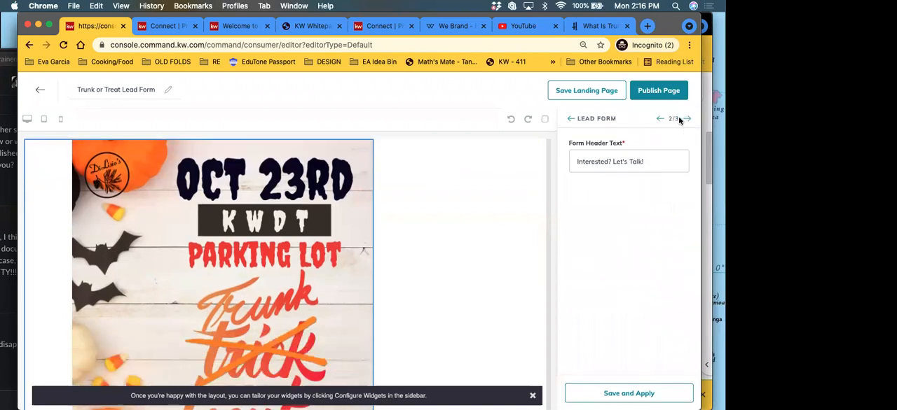
{"action": "scroll", "coordinate": [420, 231], "scroll_direction": "down", "scroll_amount": 5}
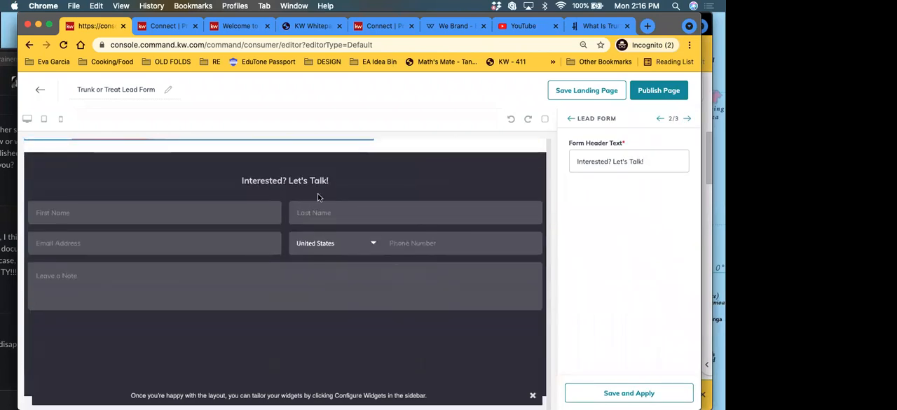
{"action": "left_click_drag", "start_coordinate": [646, 162], "coordinate": [576, 160]}
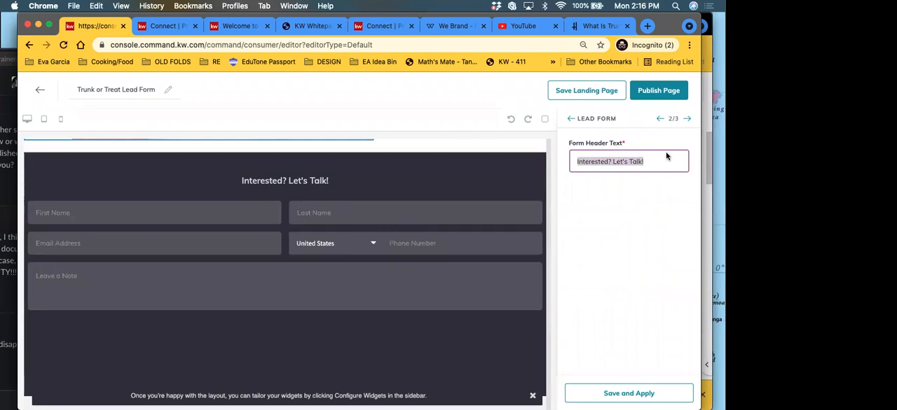
{"action": "type", "text": "Register for Trunk or Treat"}
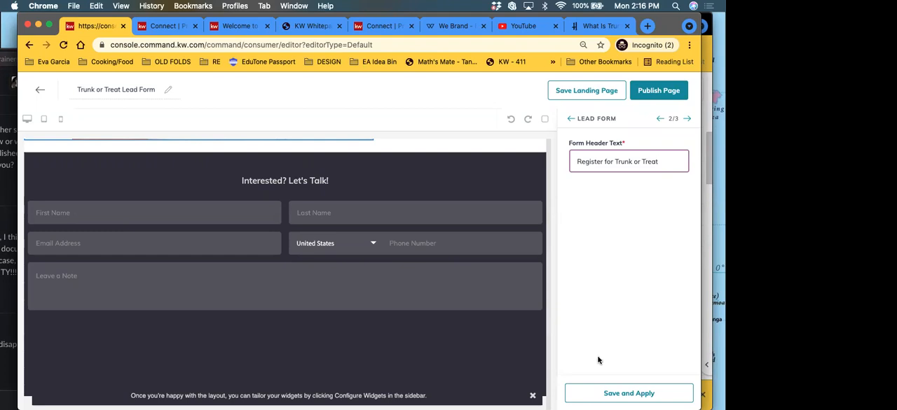
{"action": "left_click", "coordinate": [637, 396]}
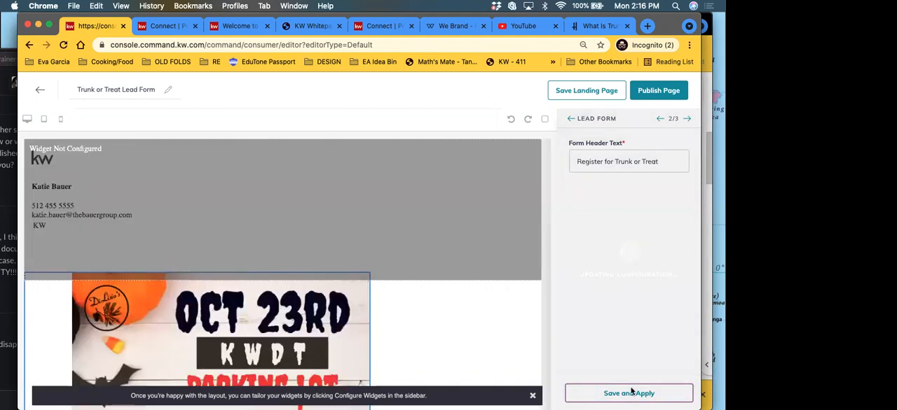
{"action": "scroll", "coordinate": [428, 249], "scroll_direction": "down", "scroll_amount": 5}
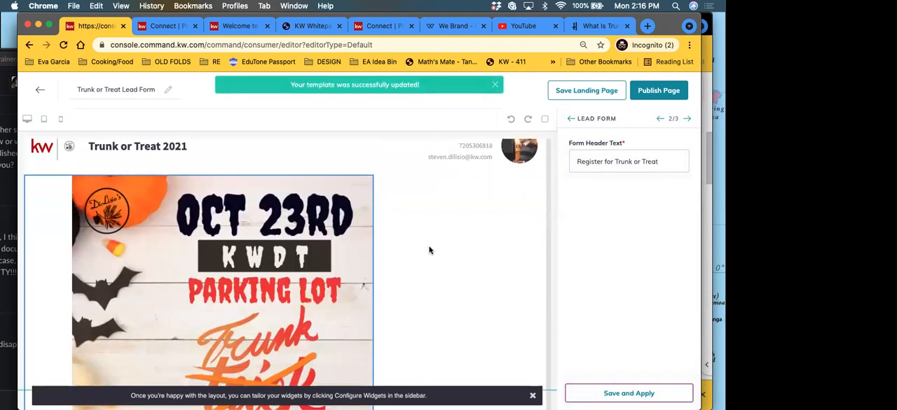
{"action": "scroll", "coordinate": [397, 261], "scroll_direction": "down", "scroll_amount": 2}
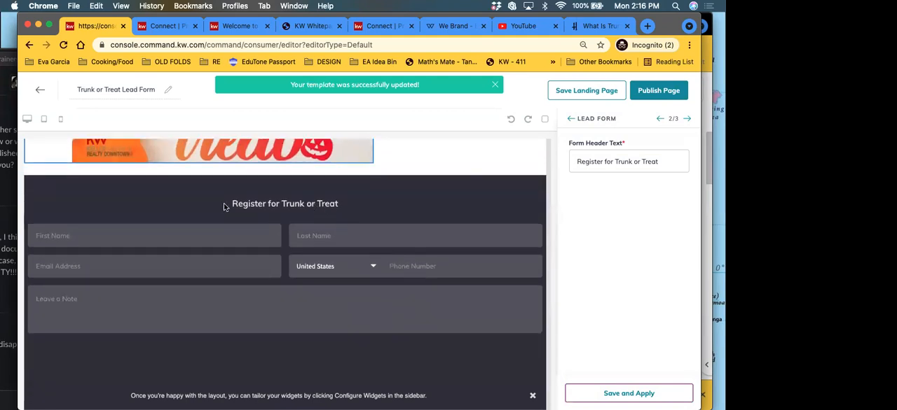
{"action": "scroll", "coordinate": [540, 333], "scroll_direction": "down", "scroll_amount": 1}
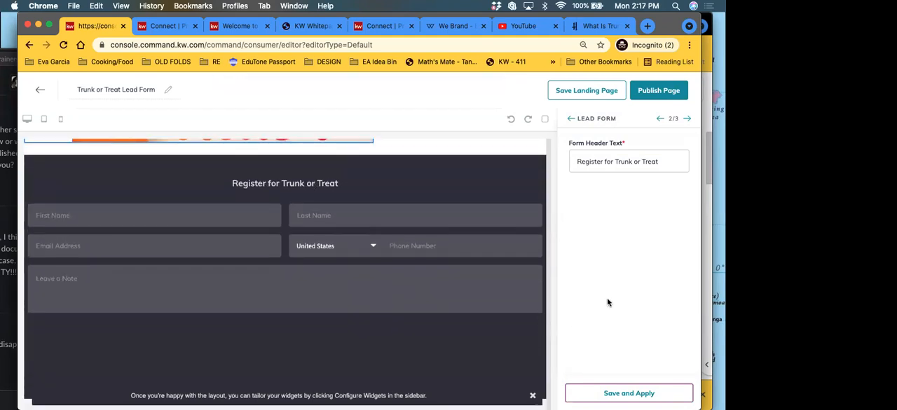
Step: Review the Legal Footer widget's social links, DBA logo, office contact details and brokerage license field, and apply its configuration
{"action": "left_click", "coordinate": [687, 120]}
{"action": "scroll", "coordinate": [117, 356], "scroll_direction": "down", "scroll_amount": 3}
{"action": "scroll", "coordinate": [133, 340], "scroll_direction": "down", "scroll_amount": 3}
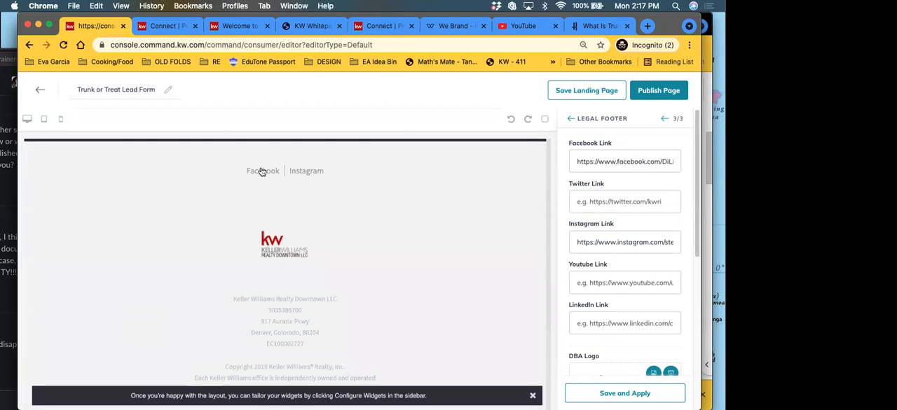
{"action": "scroll", "coordinate": [639, 277], "scroll_direction": "down", "scroll_amount": 2}
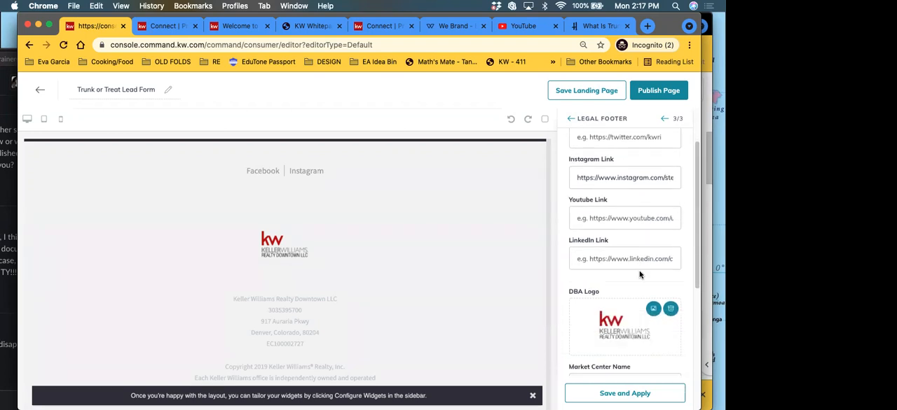
{"action": "scroll", "coordinate": [634, 252], "scroll_direction": "down", "scroll_amount": 2}
{"action": "scroll", "coordinate": [634, 254], "scroll_direction": "down", "scroll_amount": 1}
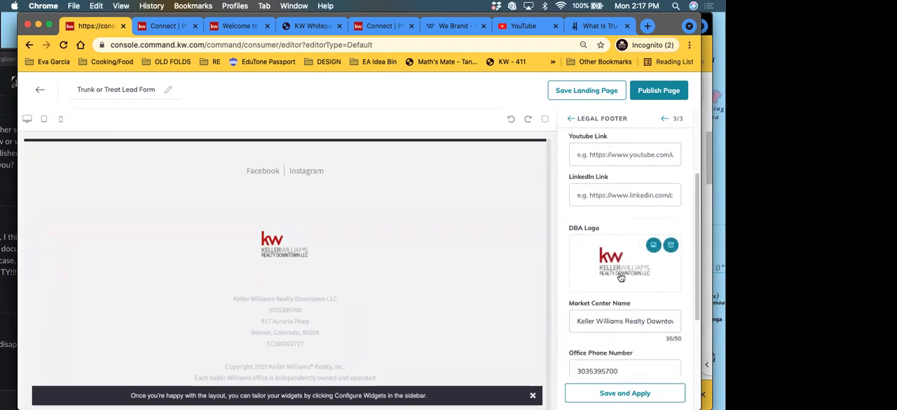
{"action": "scroll", "coordinate": [620, 278], "scroll_direction": "down", "scroll_amount": 3}
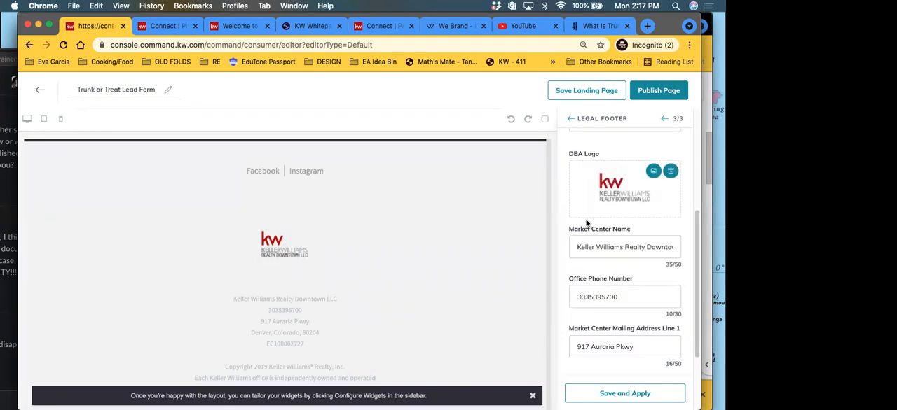
{"action": "scroll", "coordinate": [620, 284], "scroll_direction": "down", "scroll_amount": 4}
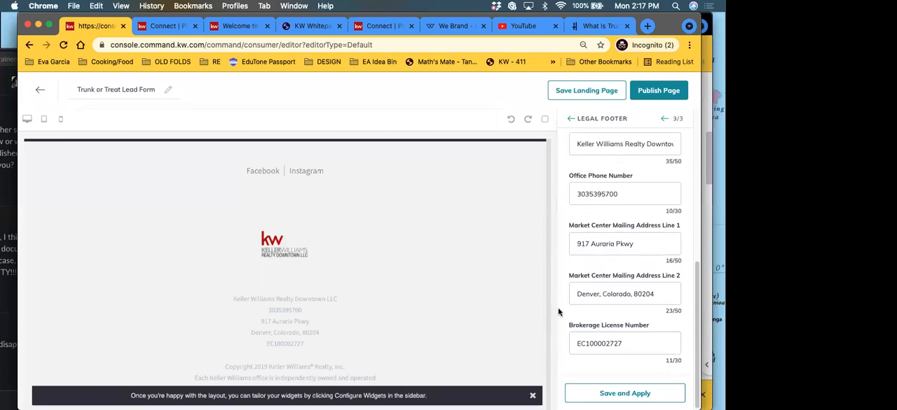
{"action": "left_click", "coordinate": [629, 396]}
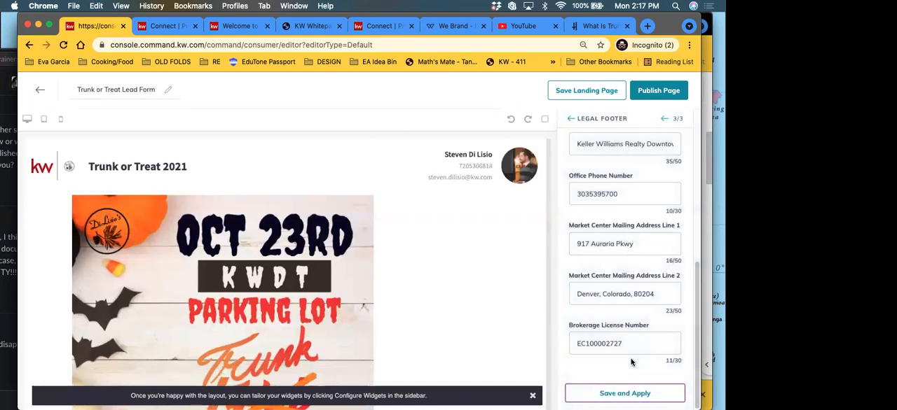
Step: Finish configuring the widgets and publish the landing page, agreeing to update the active version
{"action": "scroll", "coordinate": [608, 241], "scroll_direction": "up", "scroll_amount": 1}
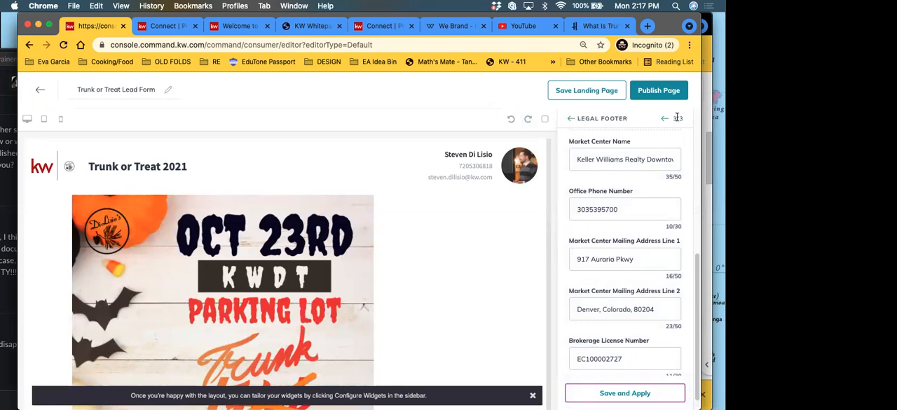
{"action": "left_click", "coordinate": [572, 120]}
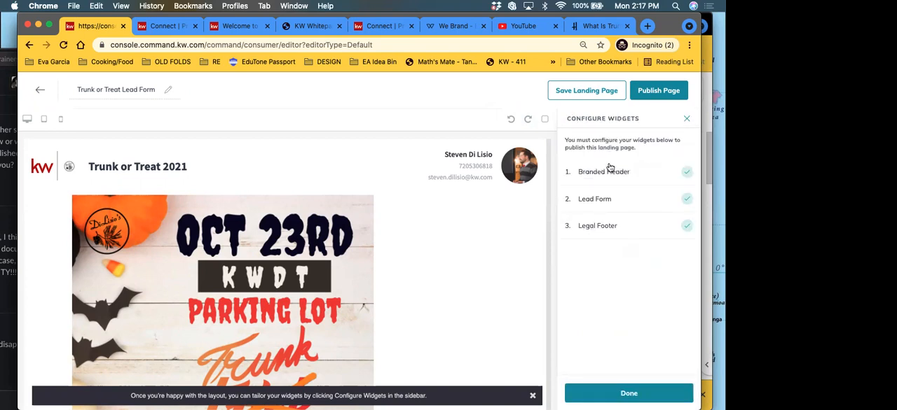
{"action": "left_click", "coordinate": [628, 394]}
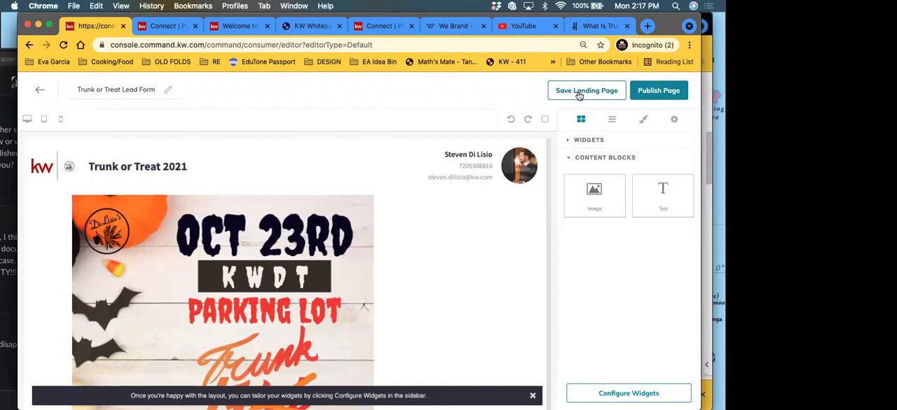
{"action": "left_click", "coordinate": [671, 92]}
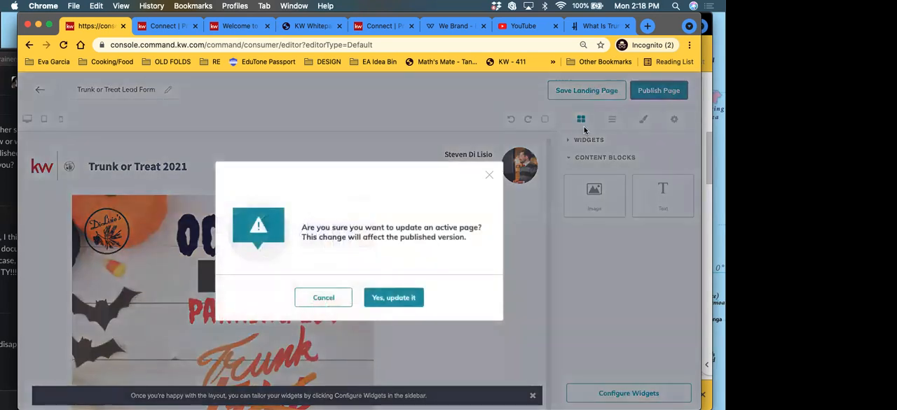
{"action": "left_click", "coordinate": [391, 299]}
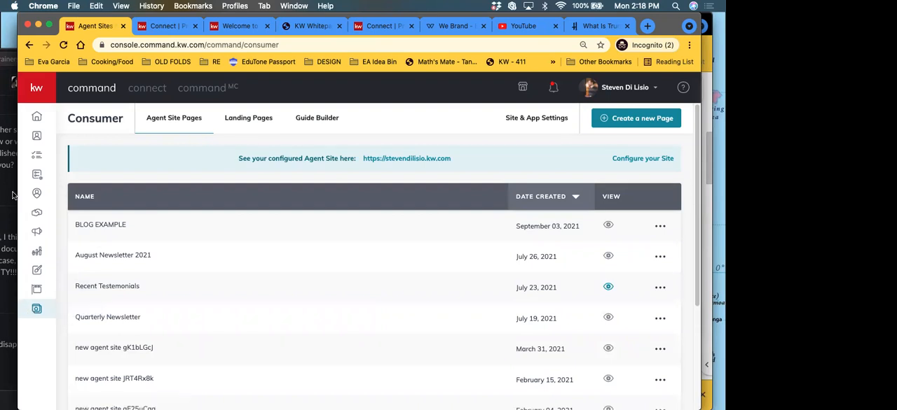
Step: In the landing pages list, deactivate the Trunk or Treat Lead Form page and activate it again, confirming both status changes
{"action": "left_click", "coordinate": [267, 124]}
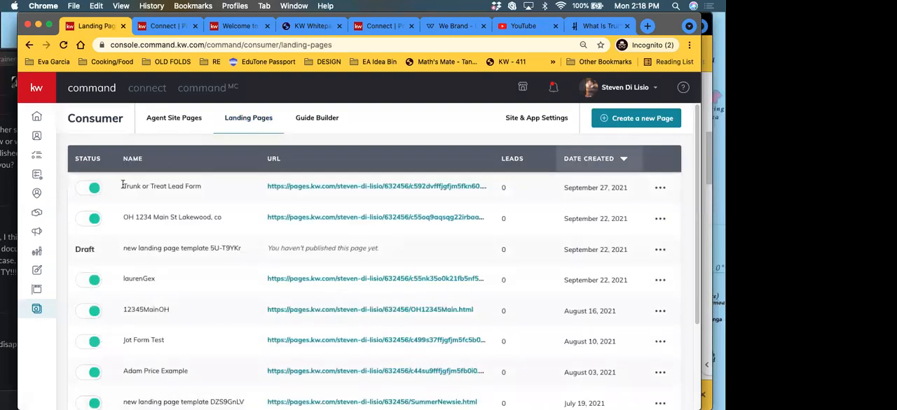
{"action": "left_click_drag", "start_coordinate": [122, 185], "coordinate": [215, 185]}
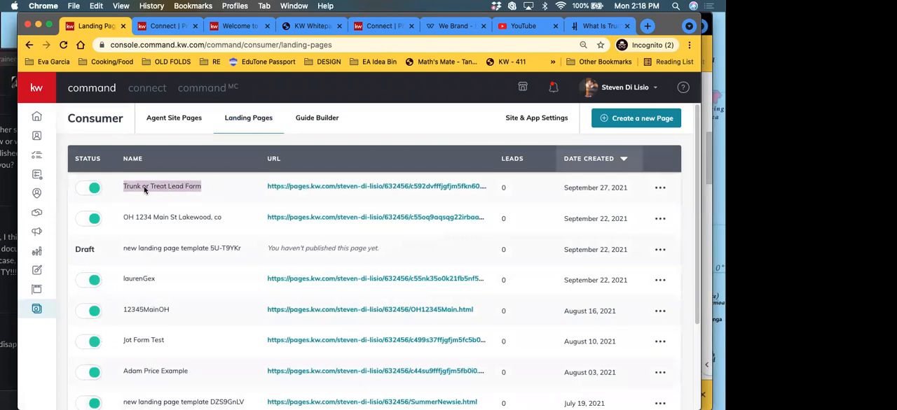
{"action": "left_click", "coordinate": [94, 188]}
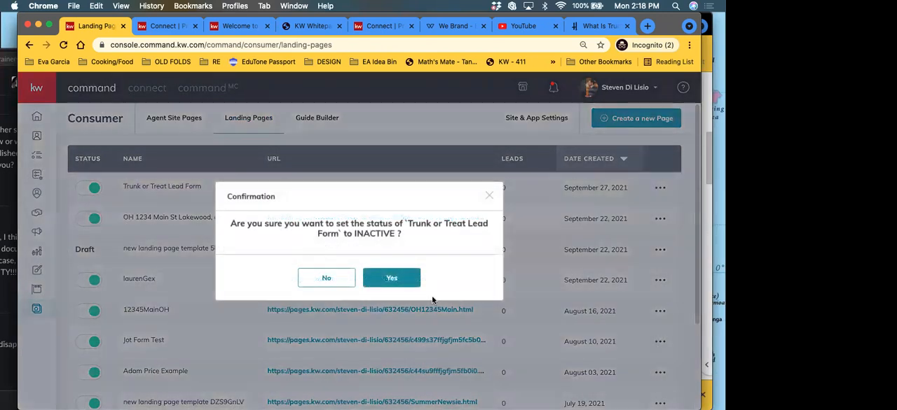
{"action": "left_click", "coordinate": [417, 283]}
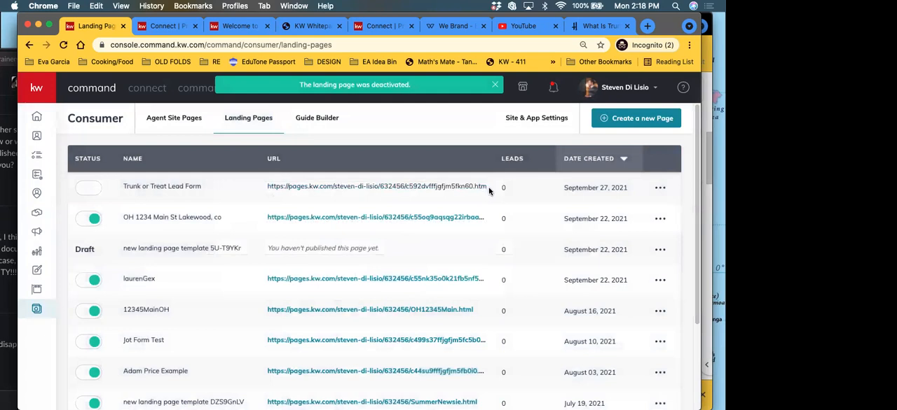
{"action": "left_click", "coordinate": [82, 190]}
{"action": "left_click", "coordinate": [400, 284]}
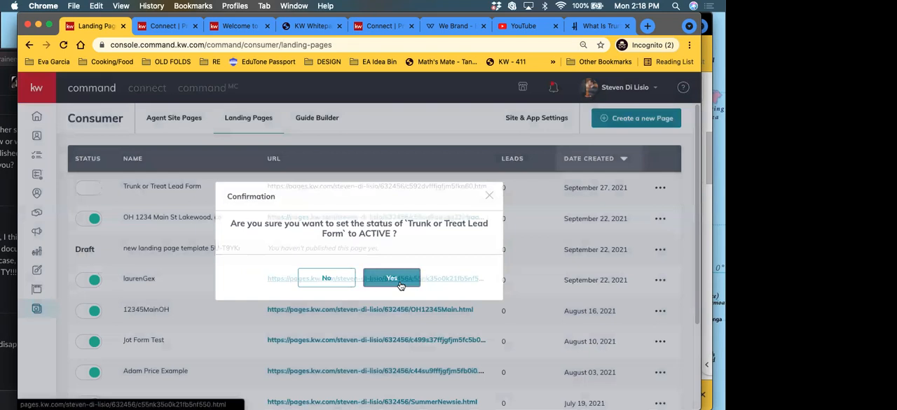
Step: Open the published Trunk or Treat Lead Form page from its URL and review it down to the footer
{"action": "left_click", "coordinate": [371, 187]}
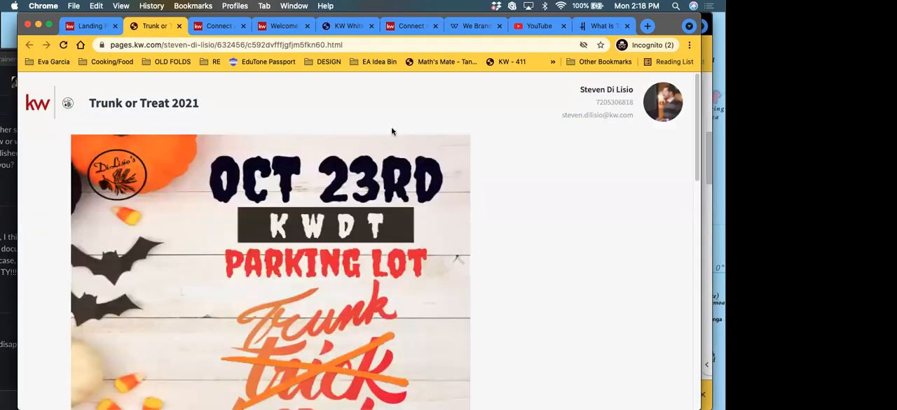
{"action": "scroll", "coordinate": [511, 264], "scroll_direction": "down", "scroll_amount": 5}
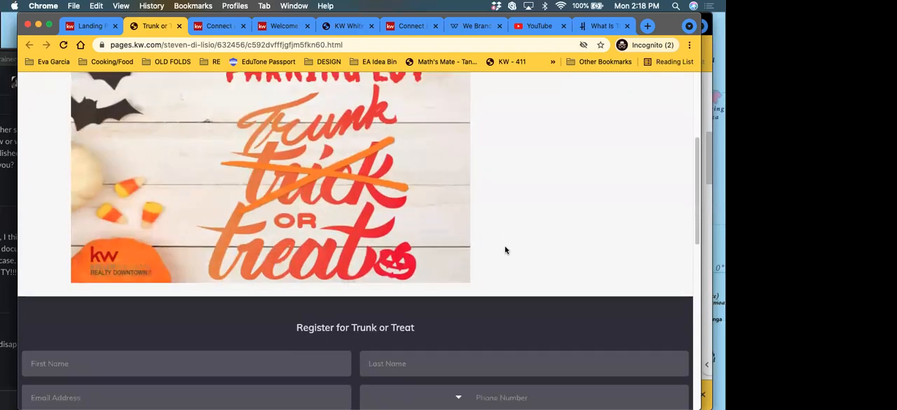
{"action": "scroll", "coordinate": [505, 250], "scroll_direction": "down", "scroll_amount": 10}
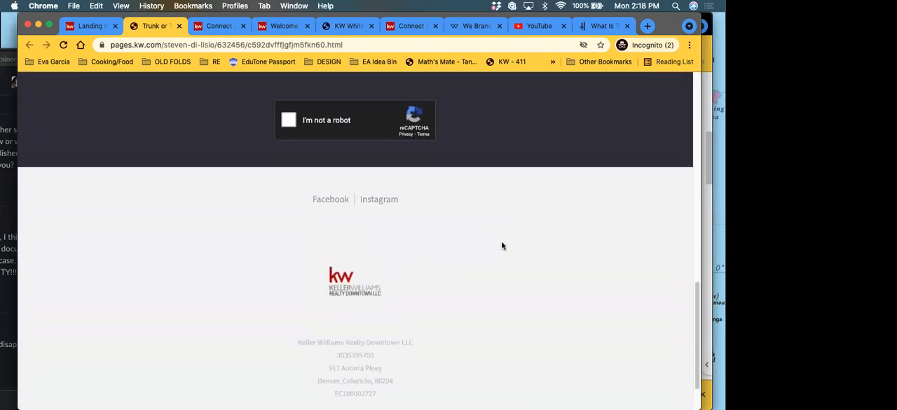
Step: Fill in a test registrant's first name, last name and email address in the Register for Trunk or Treat form
{"action": "scroll", "coordinate": [490, 248], "scroll_direction": "up", "scroll_amount": 10}
{"action": "left_click", "coordinate": [102, 240]}
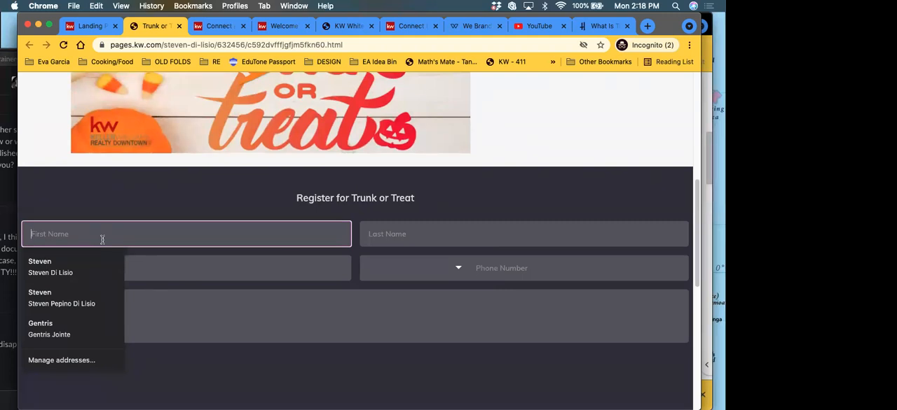
{"action": "type", "text": "Freddy"}
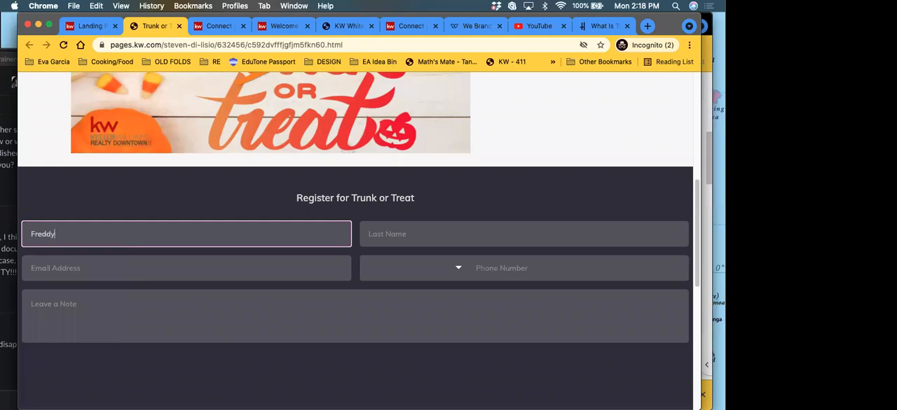
{"action": "key", "text": "Tab"}
{"action": "type", "text": "C"}
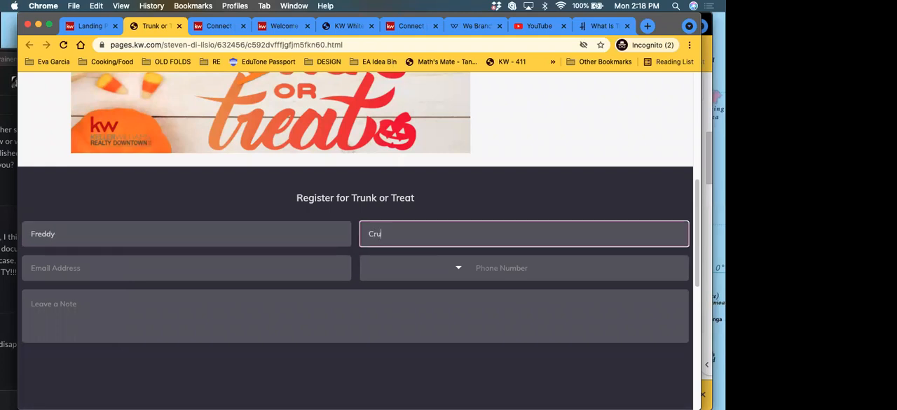
{"action": "type", "text": "ruger"}
{"action": "key", "text": "Tab"}
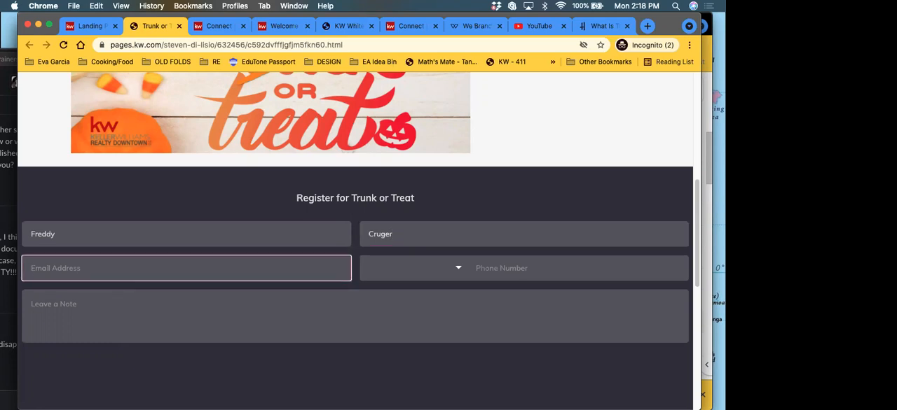
{"action": "key", "text": "Tab"}
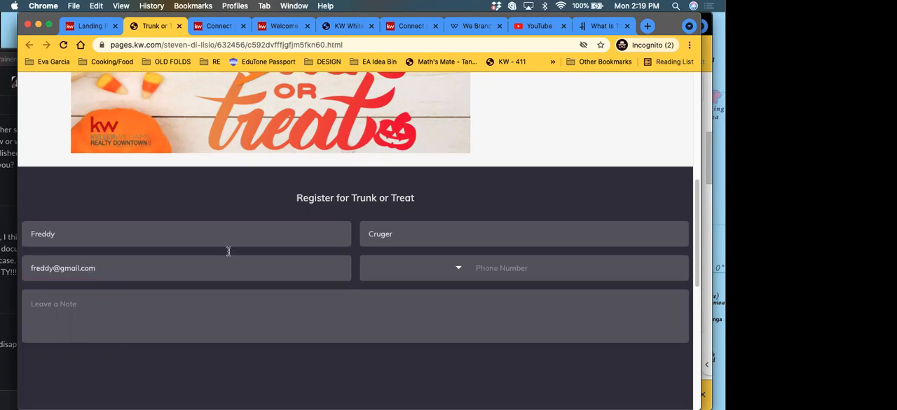
Step: Enter the test registrant's phone number and leave the note "Halloween!!!!" in the registration form
{"action": "left_click", "coordinate": [502, 274]}
{"action": "left_click", "coordinate": [509, 295]}
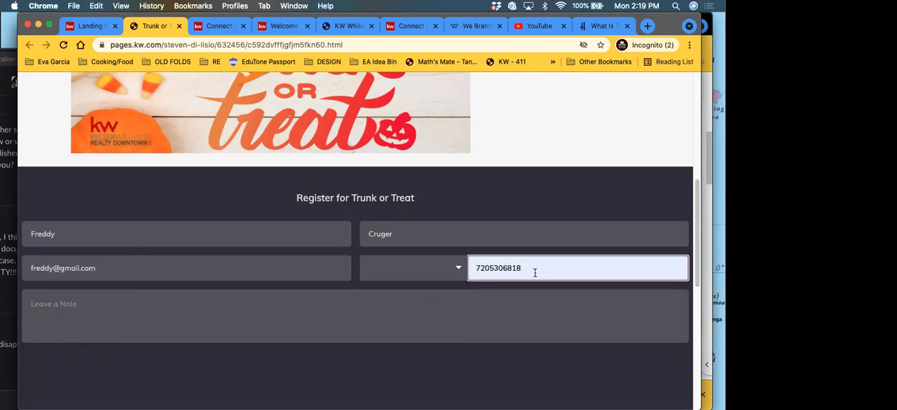
{"action": "key", "text": "BackSpace"}
{"action": "key", "text": "BackSpace"}
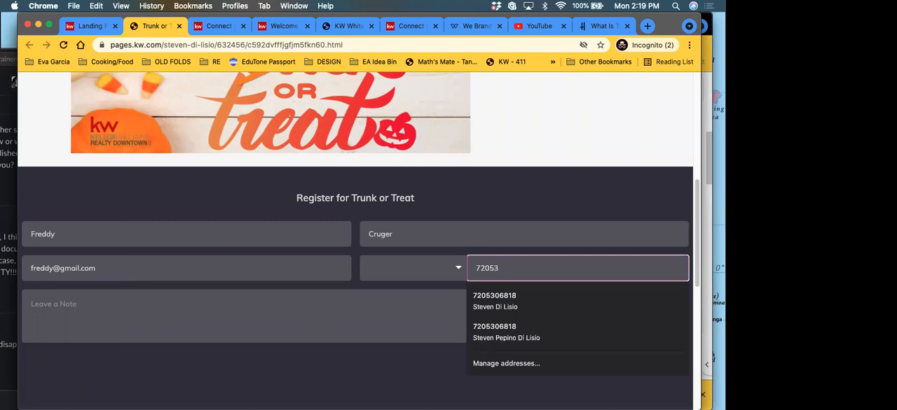
{"action": "type", "text": "77777"}
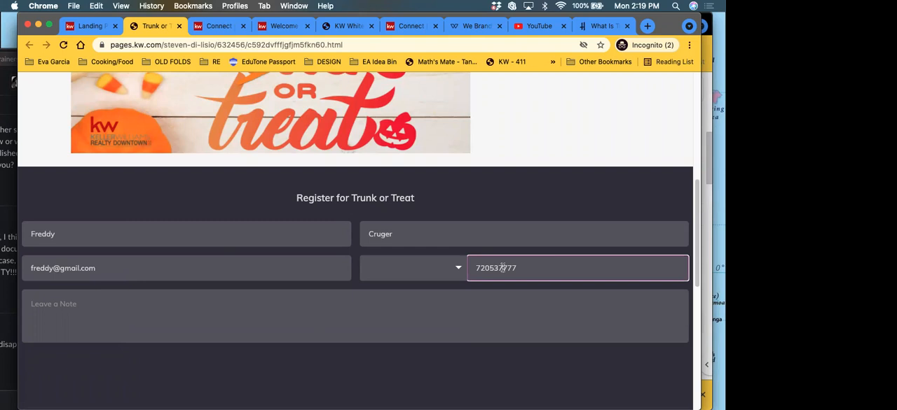
{"action": "key", "text": "Left"}
{"action": "left_click", "coordinate": [470, 303]}
{"action": "left_click", "coordinate": [457, 273]}
{"action": "left_click", "coordinate": [300, 320]}
{"action": "type", "text": "H"}
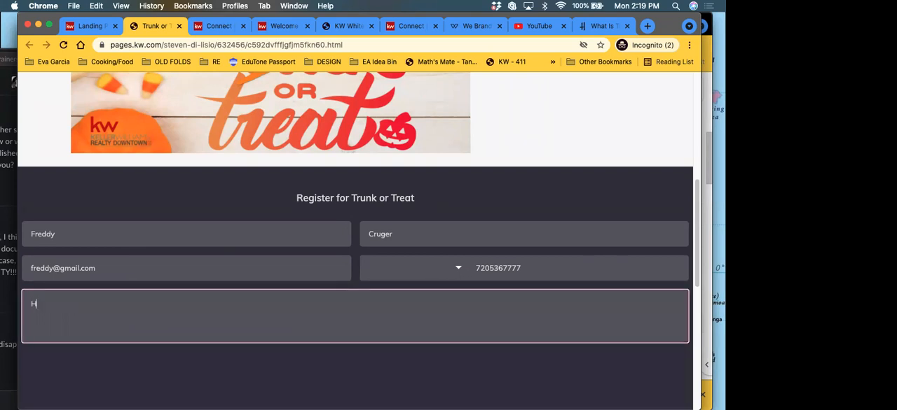
{"action": "type", "text": "alloween!!!!"}
Step: Complete the reCAPTCHA by selecting the squares with bicycles, and send the registration form
{"action": "scroll", "coordinate": [352, 220], "scroll_direction": "down", "scroll_amount": 5}
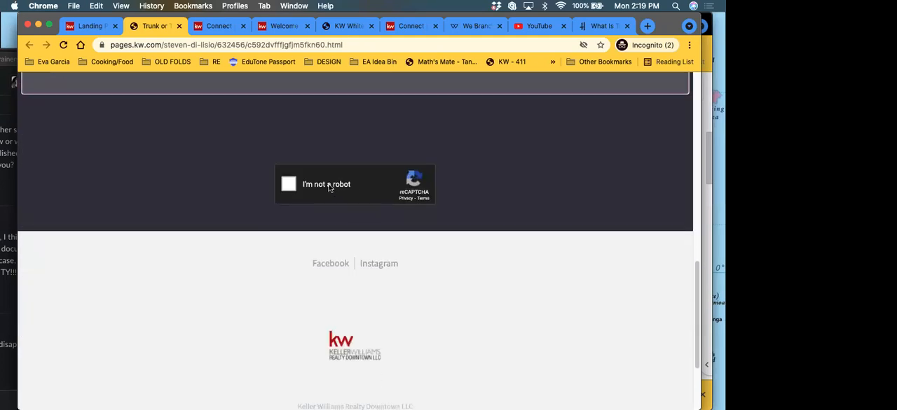
{"action": "left_click", "coordinate": [289, 185]}
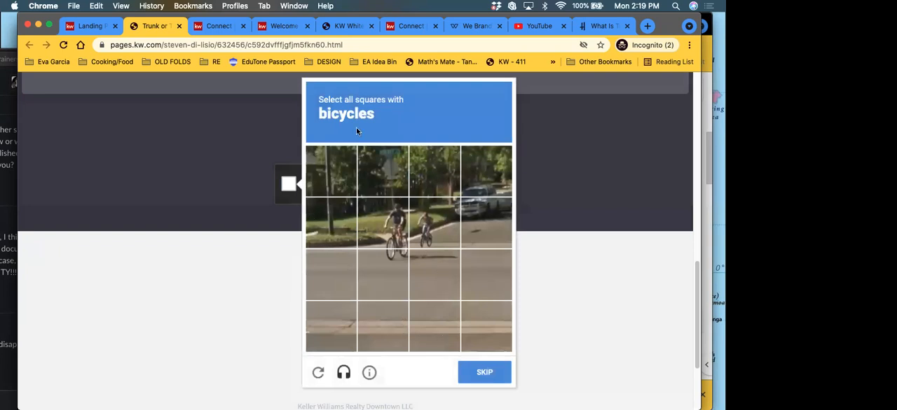
{"action": "left_click", "coordinate": [382, 223]}
{"action": "left_click", "coordinate": [426, 223]}
{"action": "left_click", "coordinate": [434, 275]}
{"action": "left_click", "coordinate": [395, 270]}
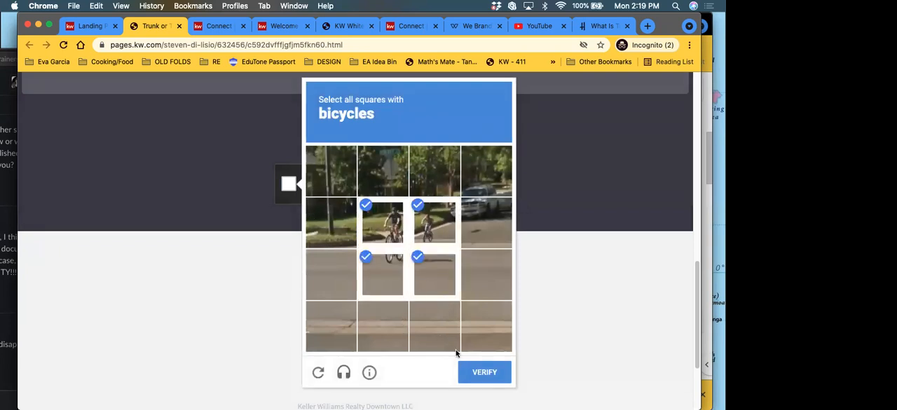
{"action": "left_click", "coordinate": [479, 371]}
{"action": "left_click", "coordinate": [371, 141]}
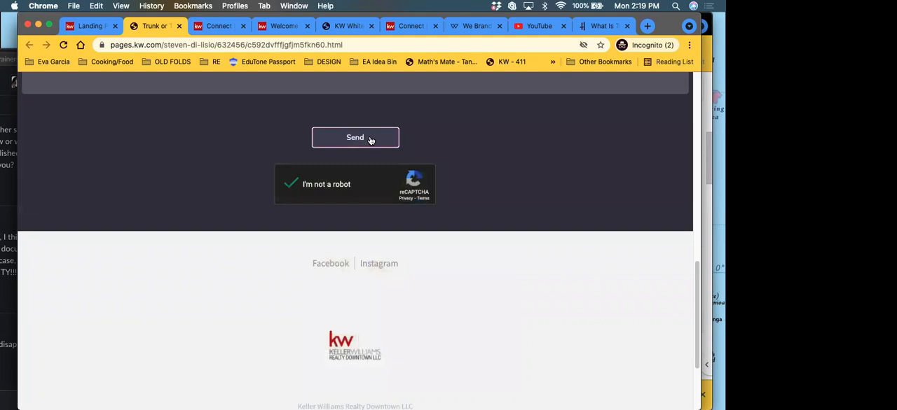
Step: Look over the published page and the sent registration form for a sign of the submission
{"action": "scroll", "coordinate": [245, 241], "scroll_direction": "up", "scroll_amount": 4}
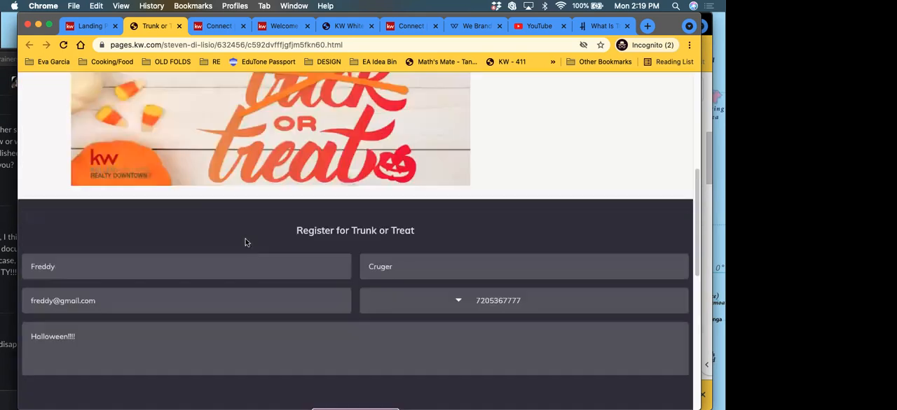
{"action": "scroll", "coordinate": [254, 224], "scroll_direction": "down", "scroll_amount": 5}
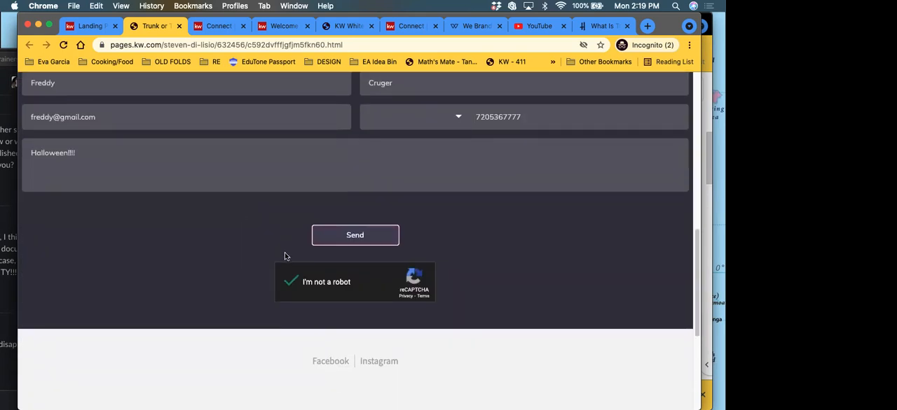
{"action": "scroll", "coordinate": [286, 255], "scroll_direction": "down", "scroll_amount": 1}
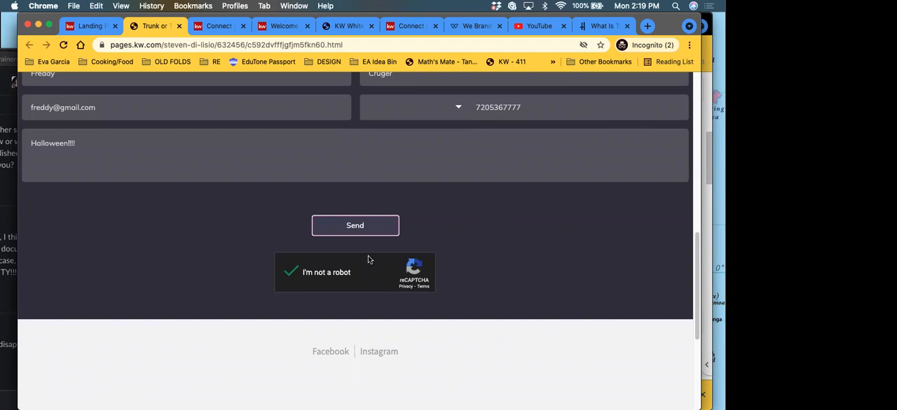
{"action": "scroll", "coordinate": [258, 282], "scroll_direction": "up", "scroll_amount": 4}
{"action": "scroll", "coordinate": [275, 265], "scroll_direction": "up", "scroll_amount": 5}
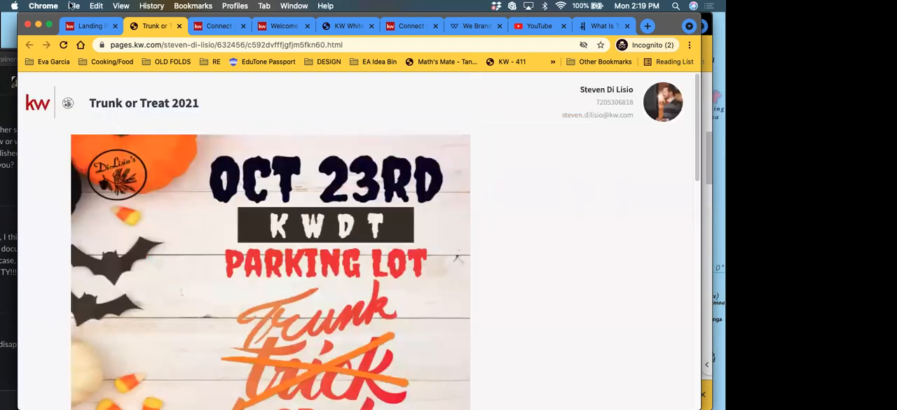
Step: Return to the landing pages list and check the notifications for the new lead, reloading the page and checking again
{"action": "left_click", "coordinate": [88, 28]}
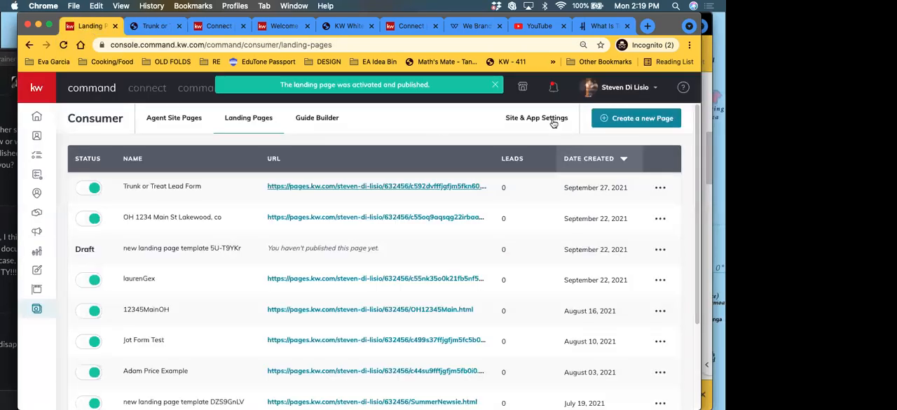
{"action": "left_click", "coordinate": [553, 87]}
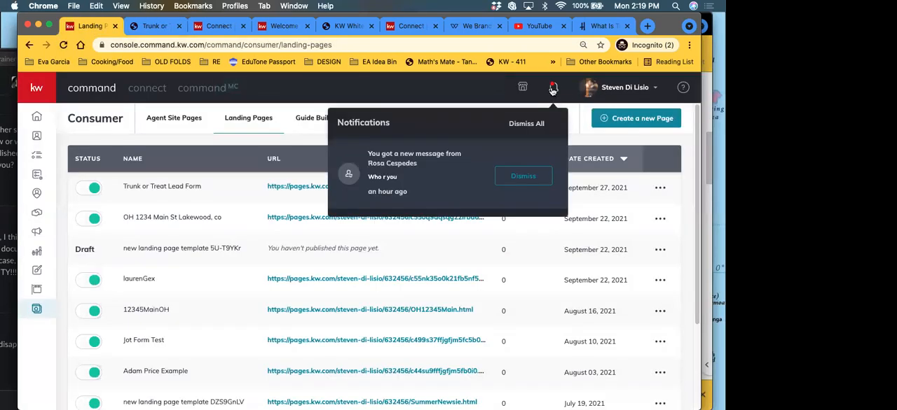
{"action": "left_click", "coordinate": [585, 131]}
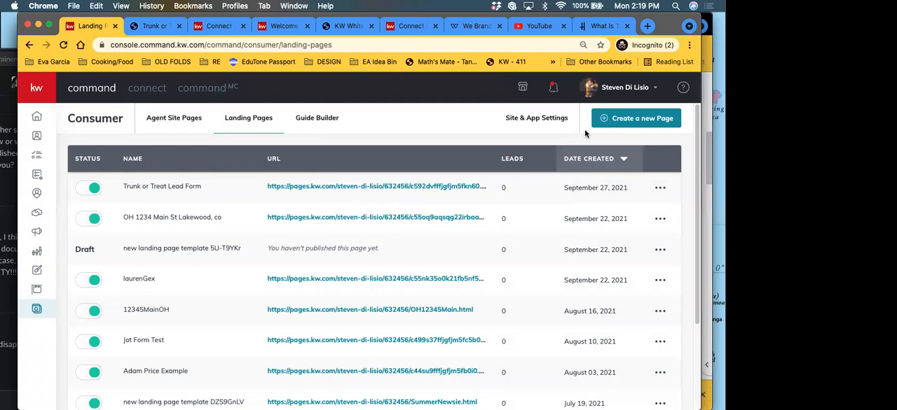
{"action": "left_click", "coordinate": [63, 46]}
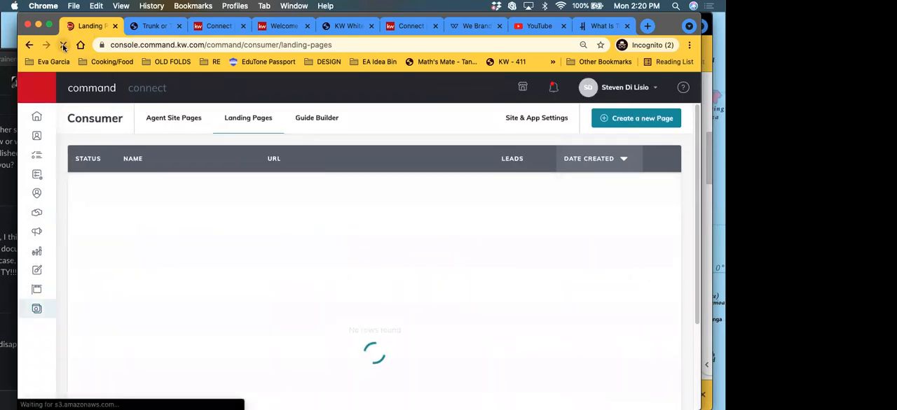
{"action": "left_click", "coordinate": [554, 87]}
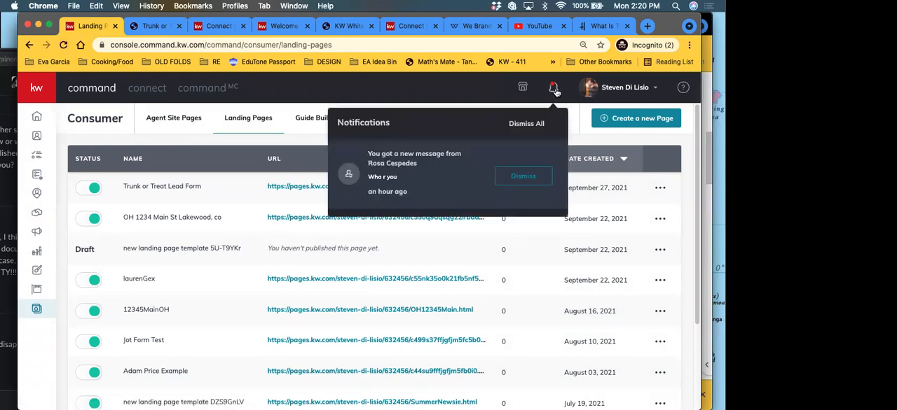
{"action": "left_click", "coordinate": [149, 27]}
{"action": "left_click", "coordinate": [89, 27]}
{"action": "left_click", "coordinate": [614, 146]}
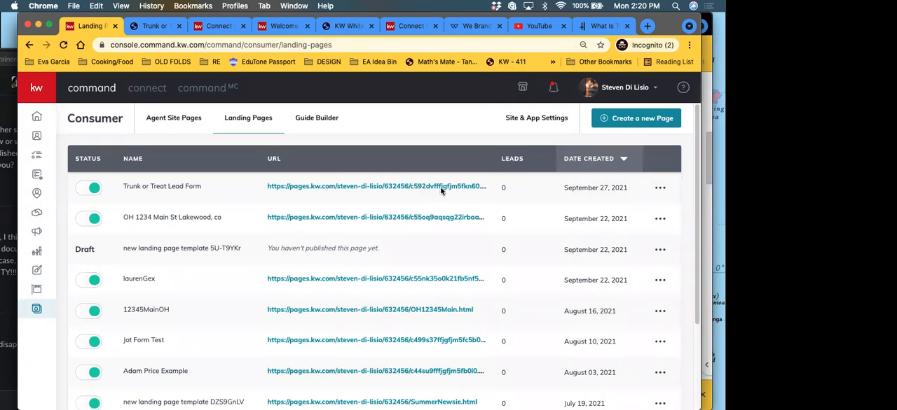
Step: Change the Trunk or Treat Lead Form page's custom URL ending to "trunkortreat21"
{"action": "left_click", "coordinate": [660, 188]}
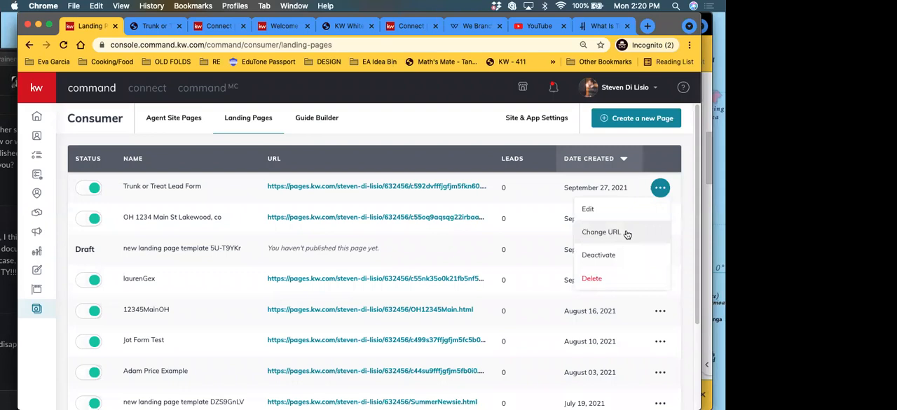
{"action": "left_click", "coordinate": [600, 231]}
{"action": "left_click_drag", "start_coordinate": [436, 223], "coordinate": [352, 224]}
{"action": "key", "text": "BackSpace"}
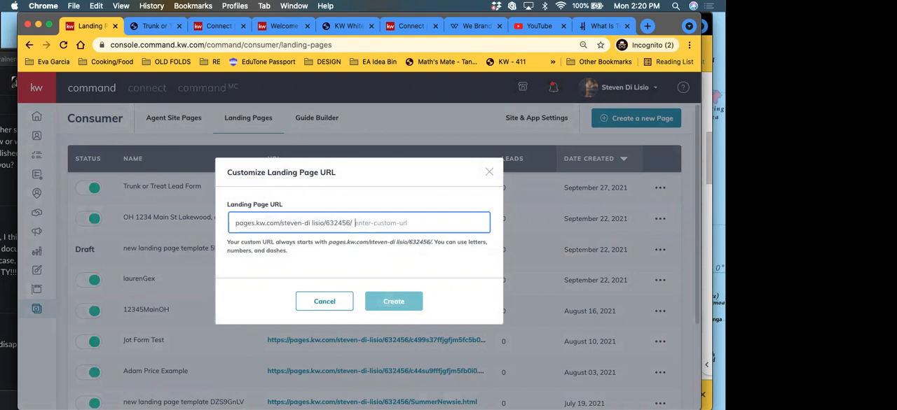
{"action": "type", "text": "trunkortreat21"}
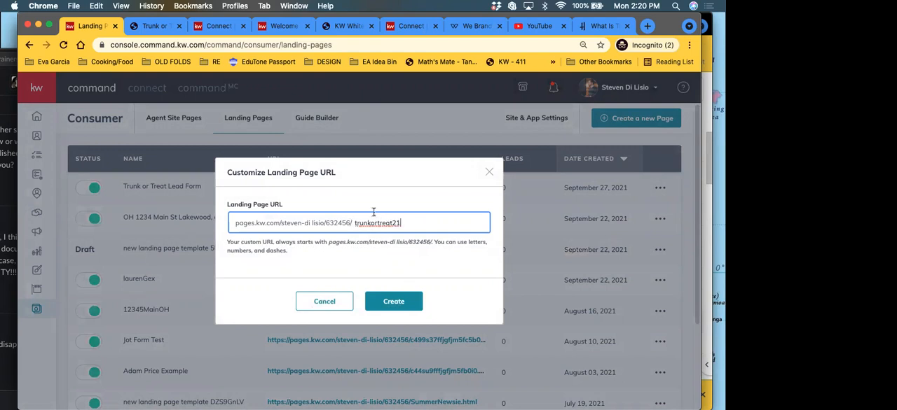
{"action": "left_click", "coordinate": [410, 304]}
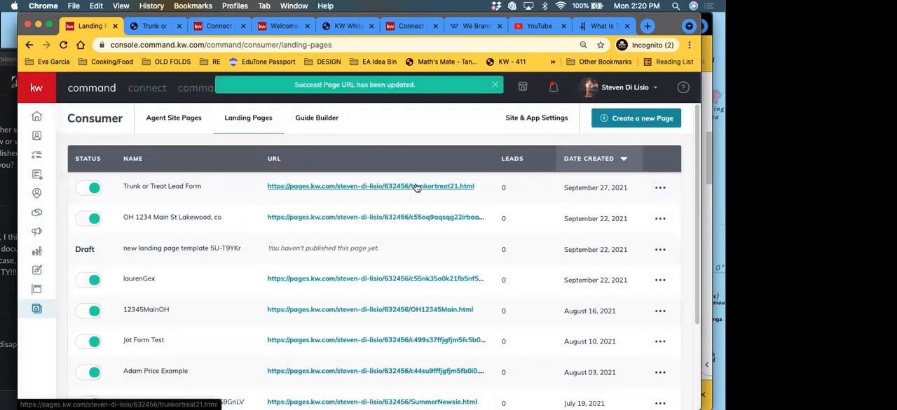
Step: Copy the Trunk or Treat Lead Form page's link address and reload the landing pages list
{"action": "right_click", "coordinate": [416, 187]}
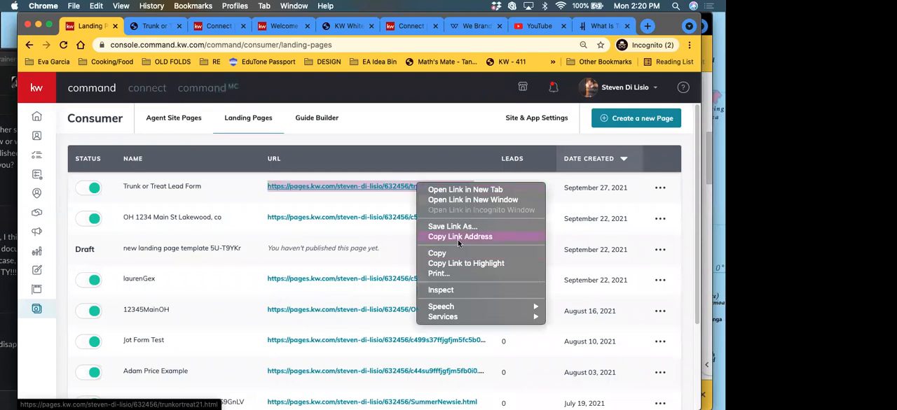
{"action": "left_click", "coordinate": [458, 238]}
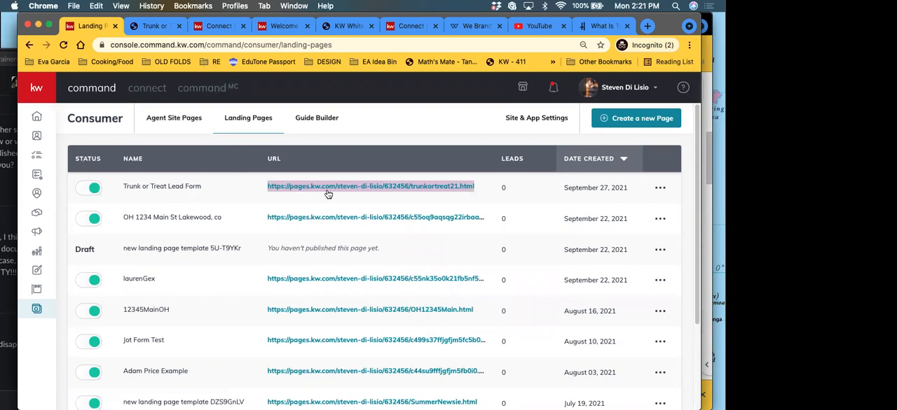
{"action": "left_click", "coordinate": [659, 192]}
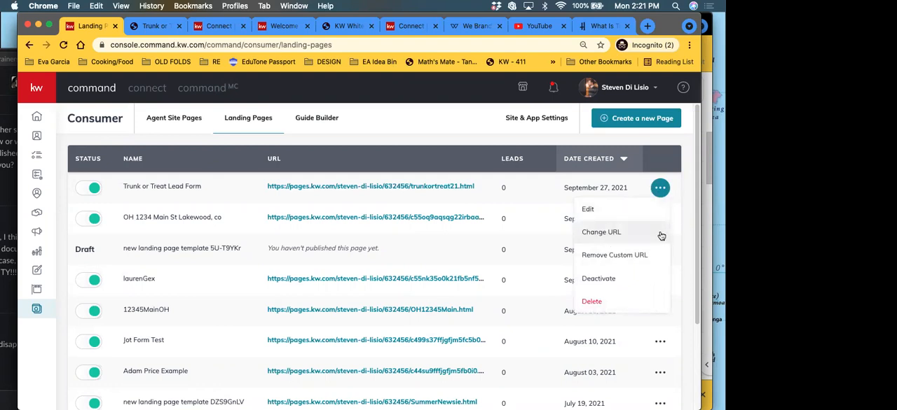
{"action": "left_click", "coordinate": [683, 200]}
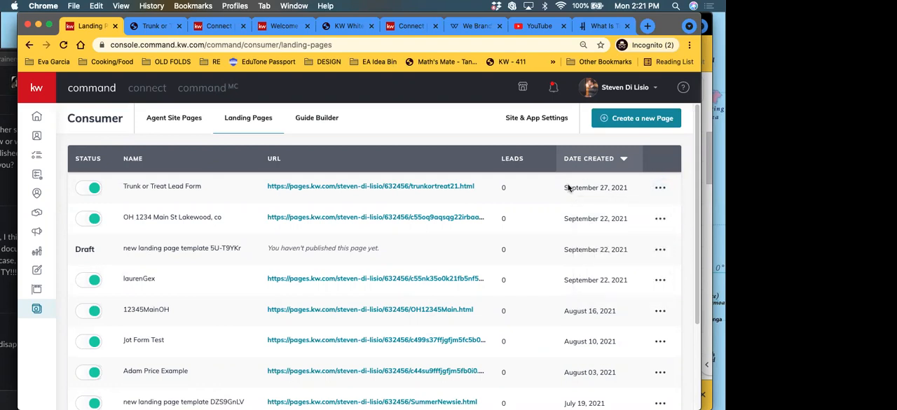
{"action": "left_click", "coordinate": [64, 45]}
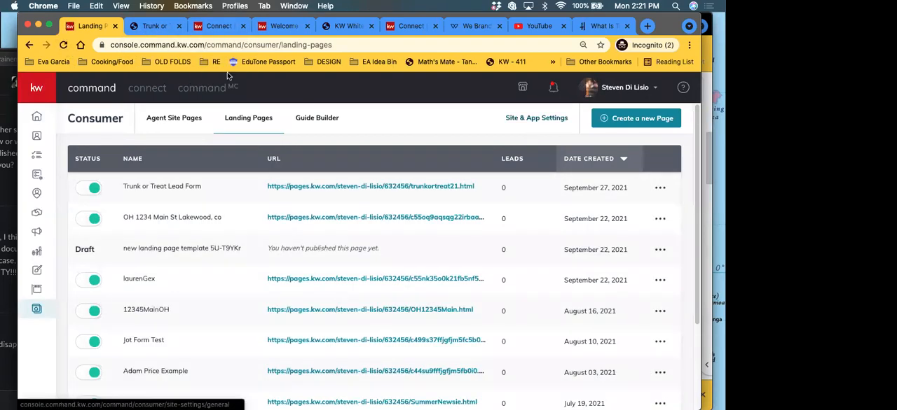
Step: Complete the reCAPTCHA on the published page by selecting the images with stairs, and send the registration form again
{"action": "left_click", "coordinate": [155, 26]}
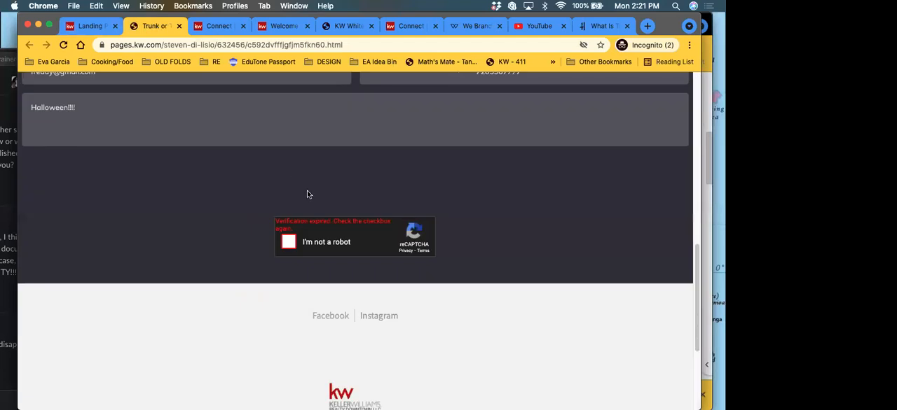
{"action": "left_click", "coordinate": [288, 243]}
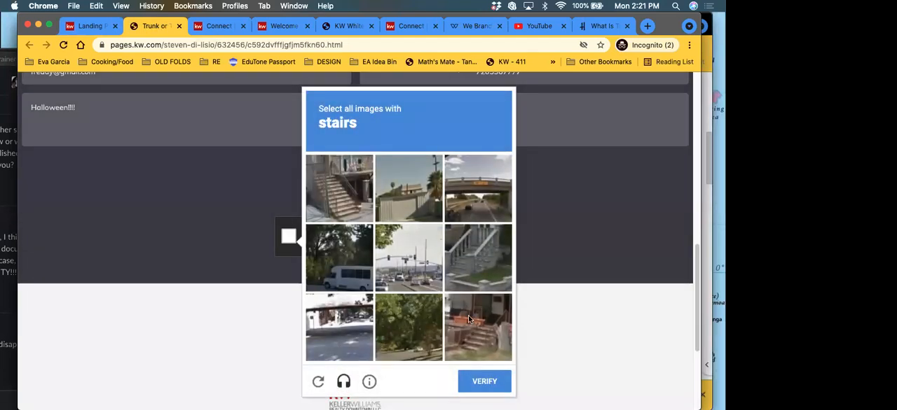
{"action": "left_click", "coordinate": [336, 193]}
{"action": "left_click", "coordinate": [468, 266]}
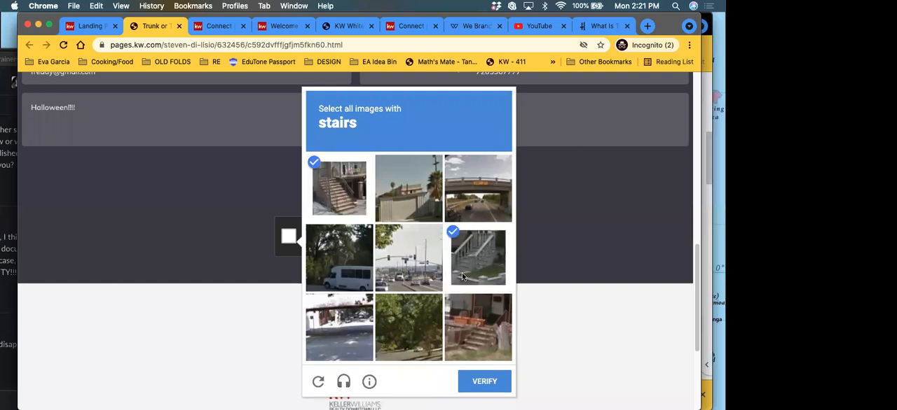
{"action": "left_click", "coordinate": [473, 328]}
{"action": "left_click", "coordinate": [472, 390]}
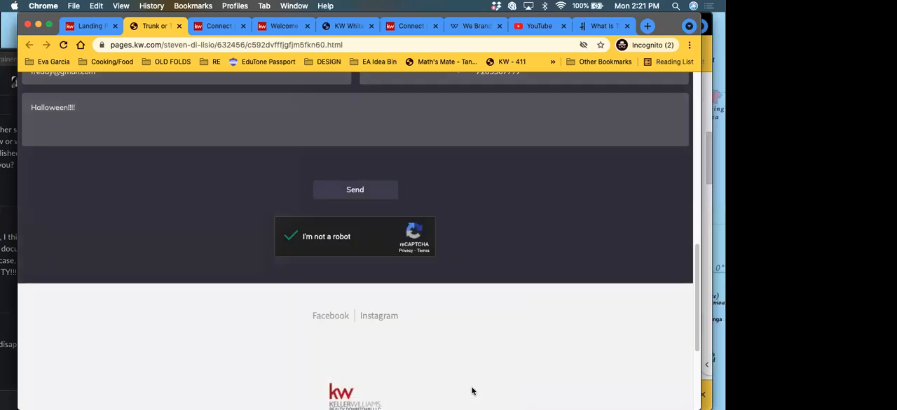
{"action": "left_click", "coordinate": [355, 190]}
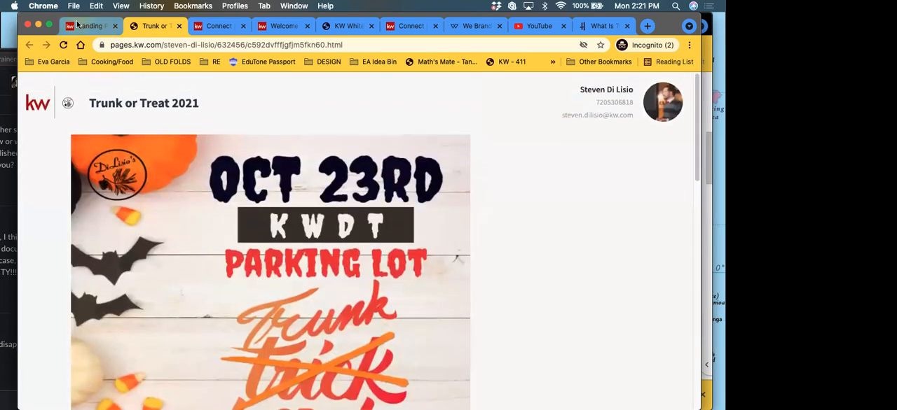
Step: Return to the landing pages list, check it for the new lead and highlight the Trunk or Treat Lead Form page's custom URL
{"action": "left_click", "coordinate": [84, 26]}
{"action": "scroll", "coordinate": [161, 215], "scroll_direction": "down", "scroll_amount": 1}
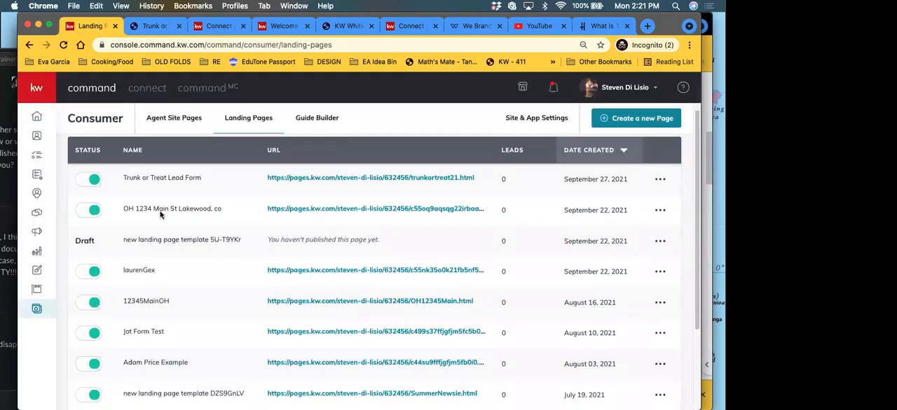
{"action": "scroll", "coordinate": [192, 237], "scroll_direction": "up", "scroll_amount": 1}
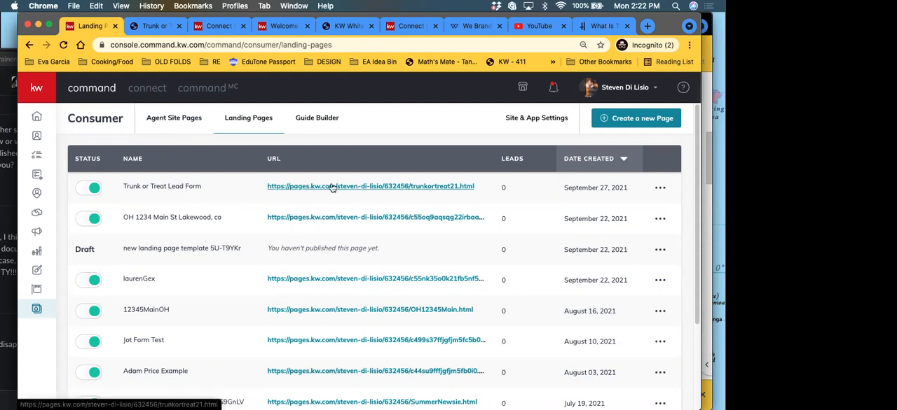
{"action": "left_click_drag", "start_coordinate": [483, 188], "coordinate": [216, 188]}
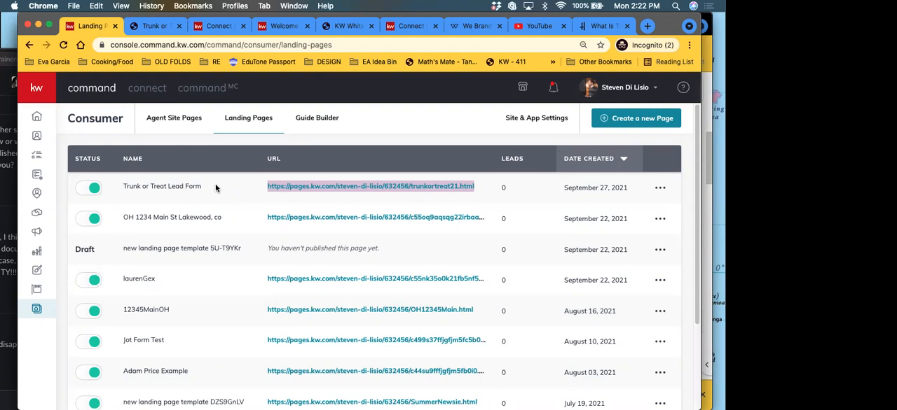
Step: Look over the published Trunk or Treat page from its flyer image to the registration form
{"action": "left_click", "coordinate": [146, 27]}
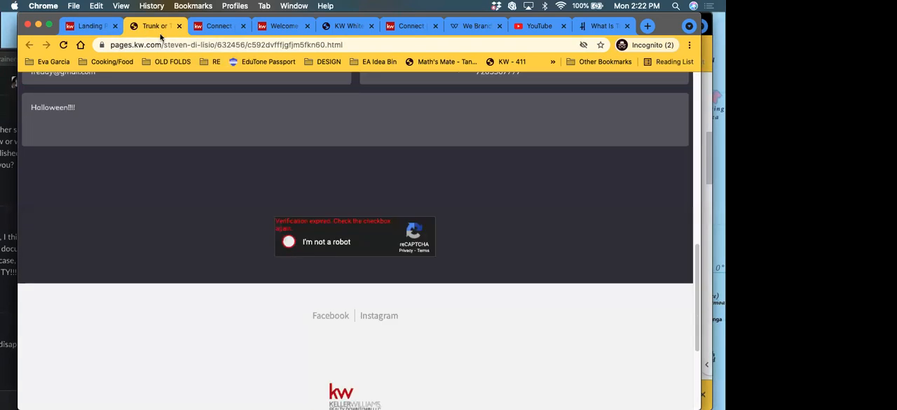
{"action": "scroll", "coordinate": [262, 236], "scroll_direction": "up", "scroll_amount": 8}
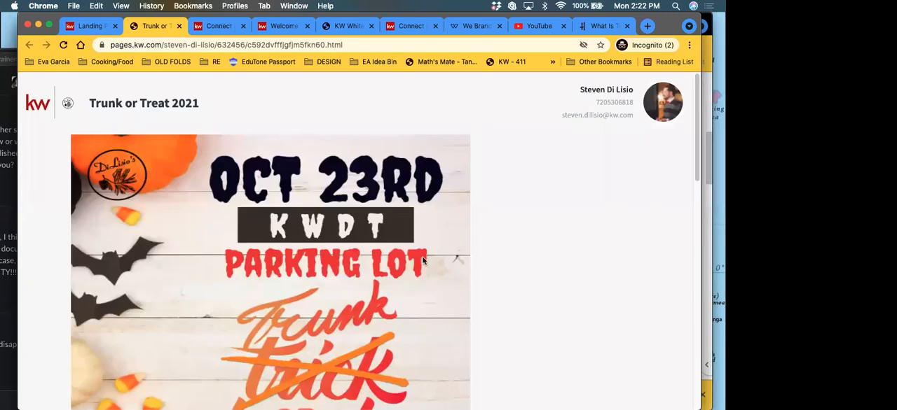
{"action": "scroll", "coordinate": [423, 260], "scroll_direction": "down", "scroll_amount": 8}
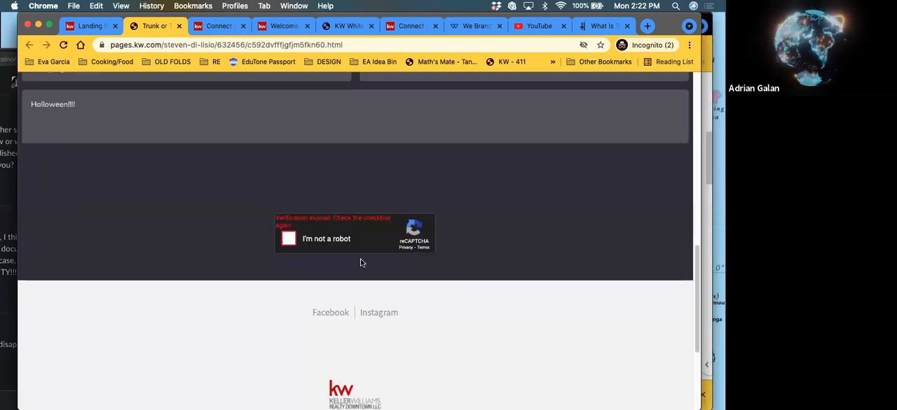
{"action": "scroll", "coordinate": [356, 228], "scroll_direction": "up", "scroll_amount": 1}
{"action": "scroll", "coordinate": [356, 228], "scroll_direction": "up", "scroll_amount": 4}
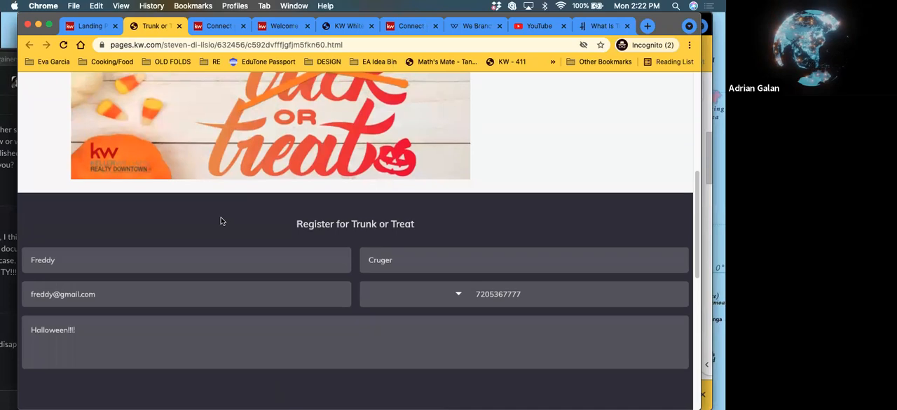
{"action": "scroll", "coordinate": [220, 218], "scroll_direction": "up", "scroll_amount": 10}
Step: Open the Trunk or Treat Lead Form page for editing from the landing pages list
{"action": "left_click", "coordinate": [89, 28]}
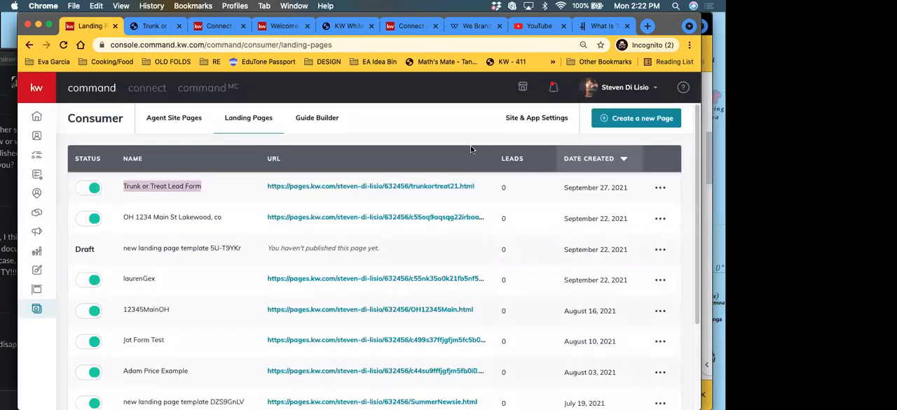
{"action": "left_click", "coordinate": [660, 188]}
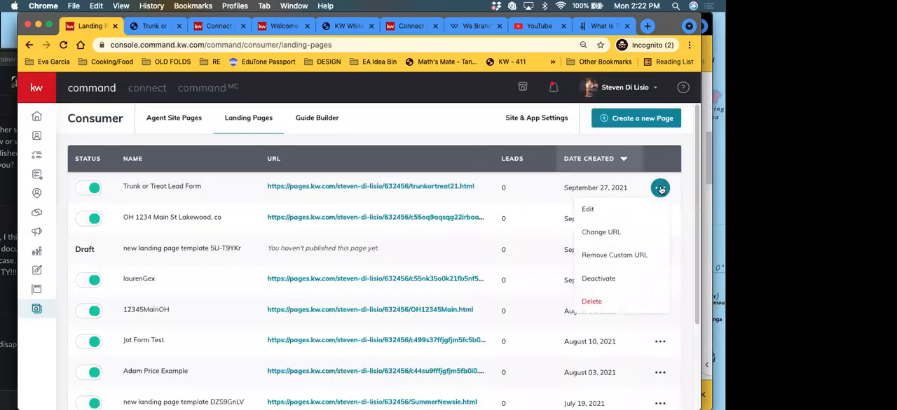
{"action": "left_click", "coordinate": [585, 210]}
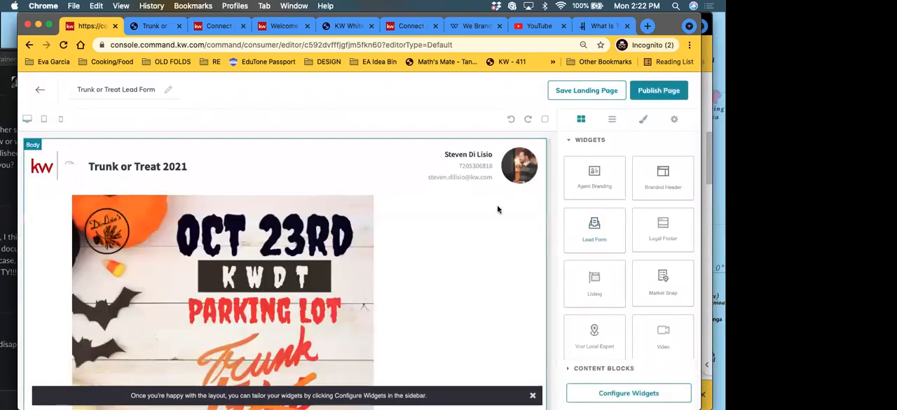
Step: Replace the Trunk or Treat flyer image with a Video widget between the branded header and the lead form
{"action": "scroll", "coordinate": [637, 308], "scroll_direction": "down", "scroll_amount": 2}
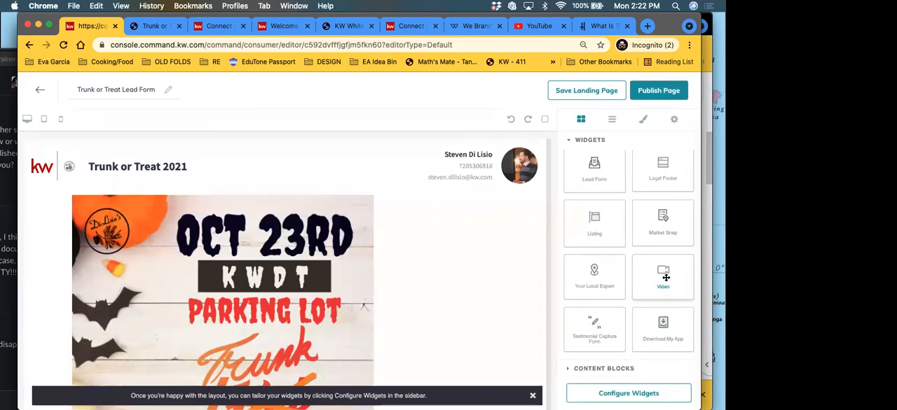
{"action": "scroll", "coordinate": [353, 290], "scroll_direction": "down", "scroll_amount": 5}
{"action": "scroll", "coordinate": [333, 260], "scroll_direction": "up", "scroll_amount": 4}
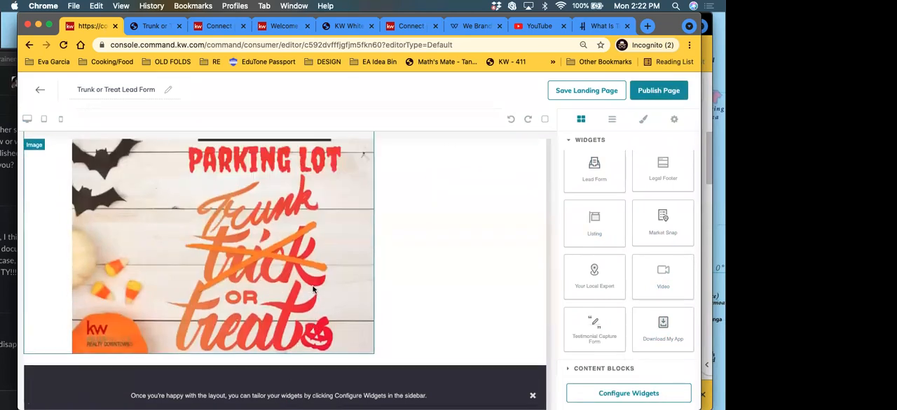
{"action": "scroll", "coordinate": [335, 252], "scroll_direction": "up", "scroll_amount": 2}
{"action": "left_click", "coordinate": [343, 241]}
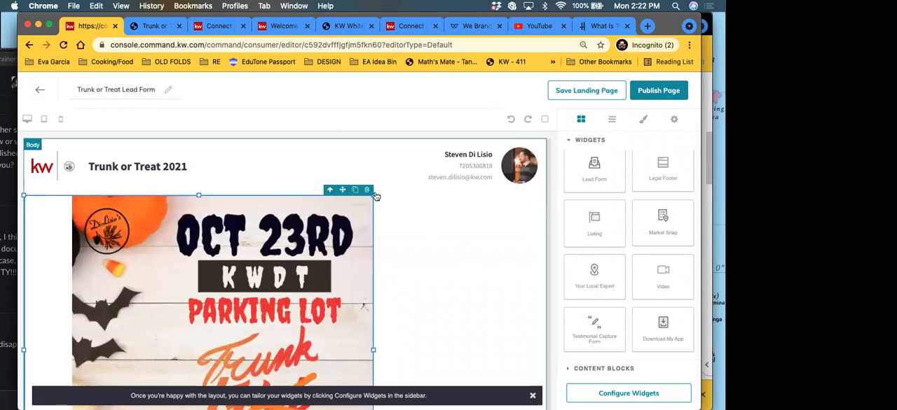
{"action": "left_click", "coordinate": [368, 192]}
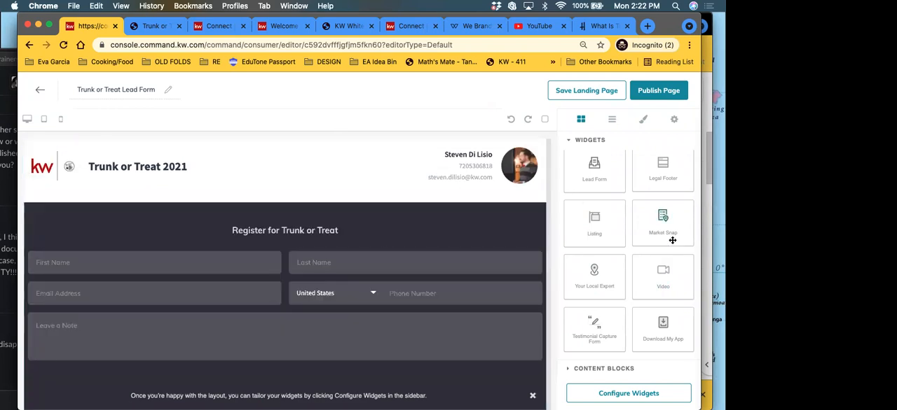
{"action": "left_click_drag", "start_coordinate": [633, 283], "coordinate": [296, 205]}
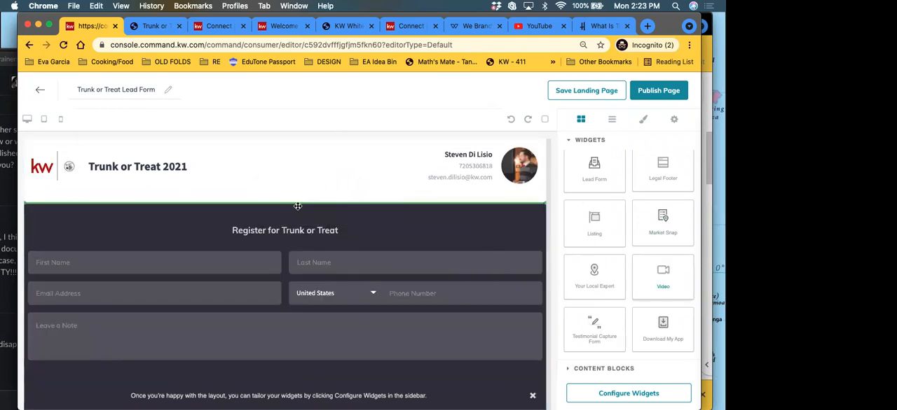
{"action": "scroll", "coordinate": [305, 273], "scroll_direction": "down", "scroll_amount": 3}
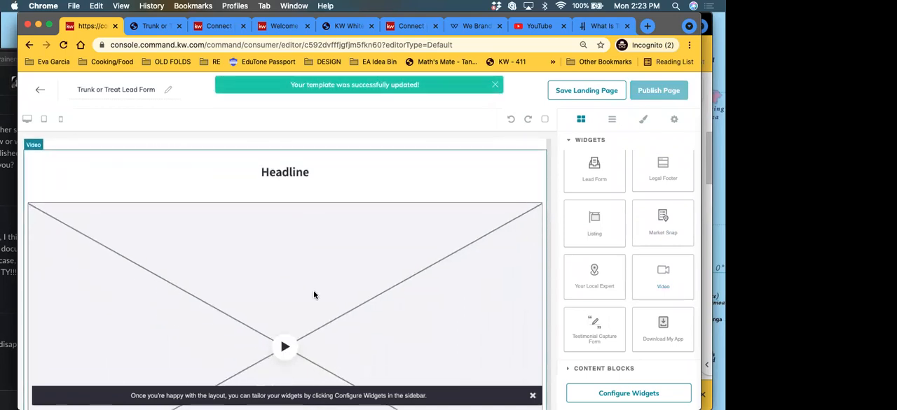
Step: Open the Video widget's configuration and set its headline to "Video"
{"action": "left_click", "coordinate": [613, 395]}
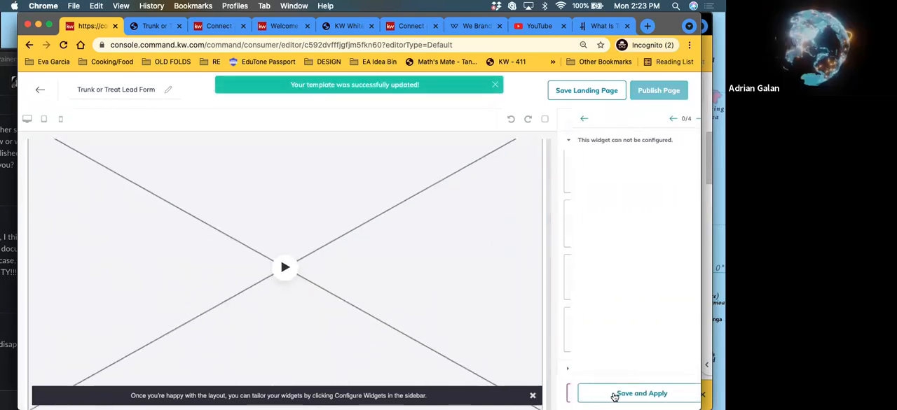
{"action": "left_click", "coordinate": [580, 119]}
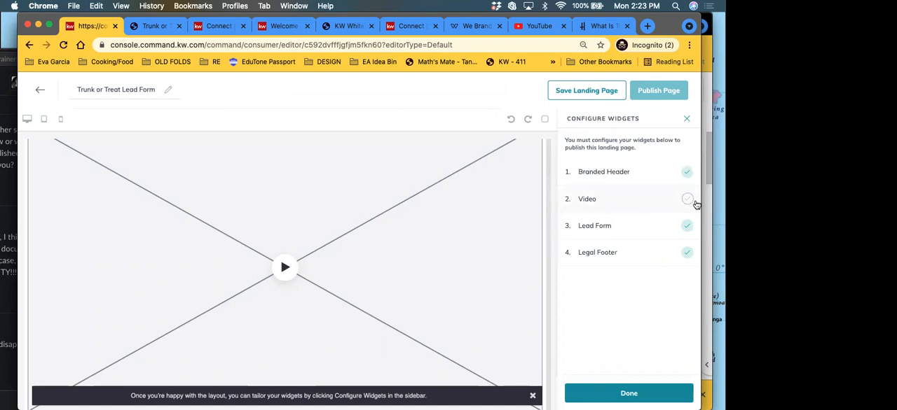
{"action": "left_click", "coordinate": [653, 197]}
{"action": "left_click", "coordinate": [605, 162]}
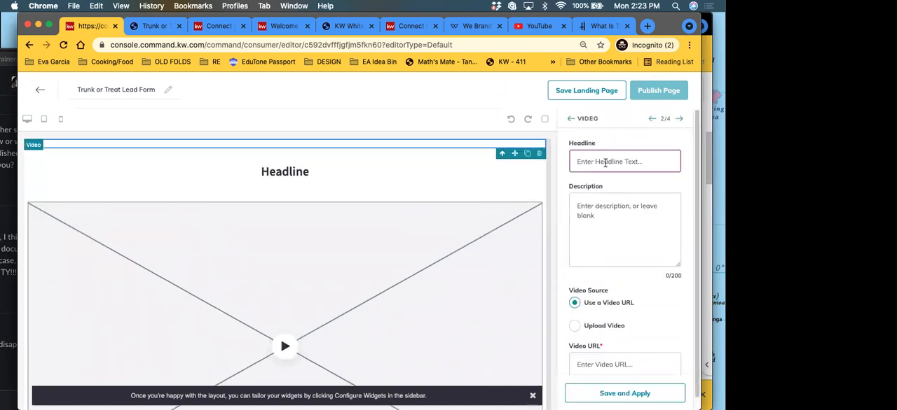
{"action": "type", "text": "Video"}
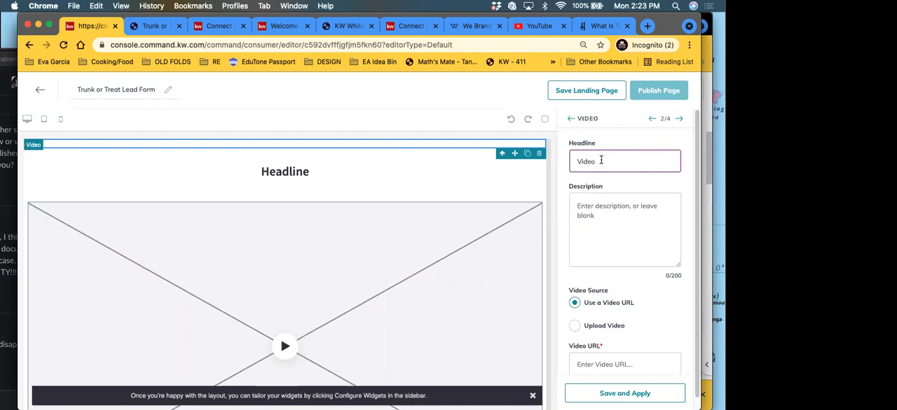
Step: Enter "Small Description" as the Video widget's description, correcting the misspelled second word
{"action": "left_click", "coordinate": [613, 214]}
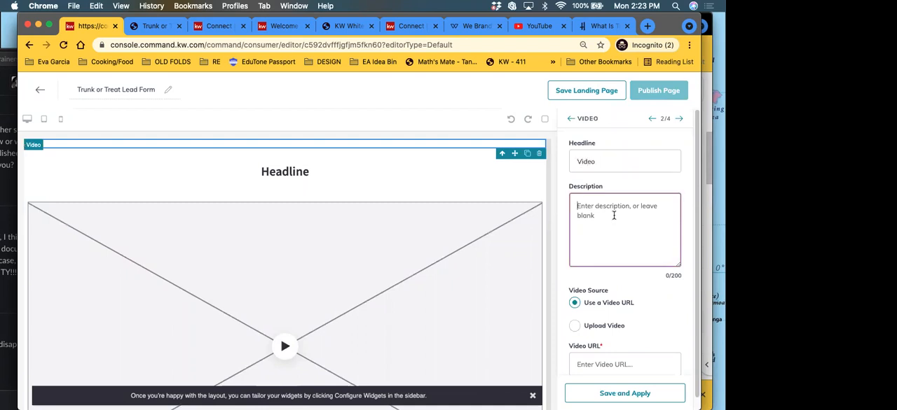
{"action": "scroll", "coordinate": [609, 226], "scroll_direction": "down", "scroll_amount": 1}
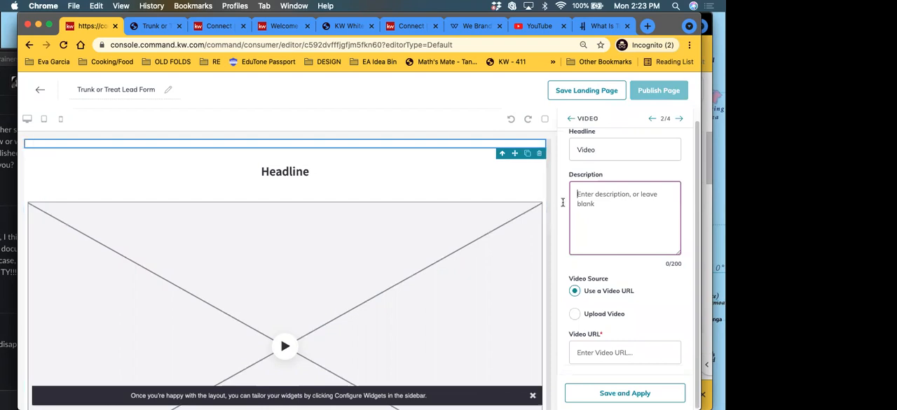
{"action": "type", "text": "ll Descri"}
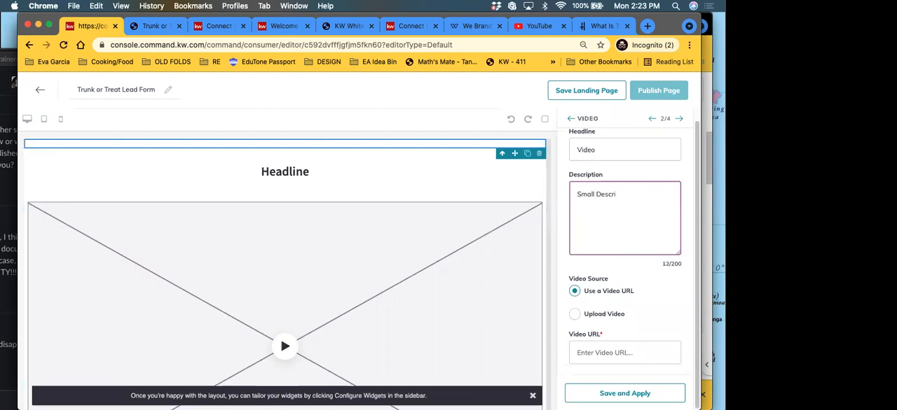
{"action": "type", "text": "ption"}
{"action": "left_click", "coordinate": [590, 393]}
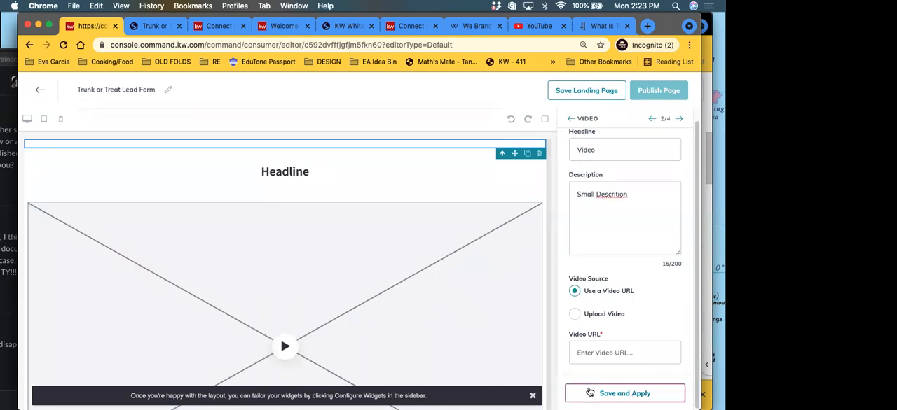
{"action": "right_click", "coordinate": [601, 198]}
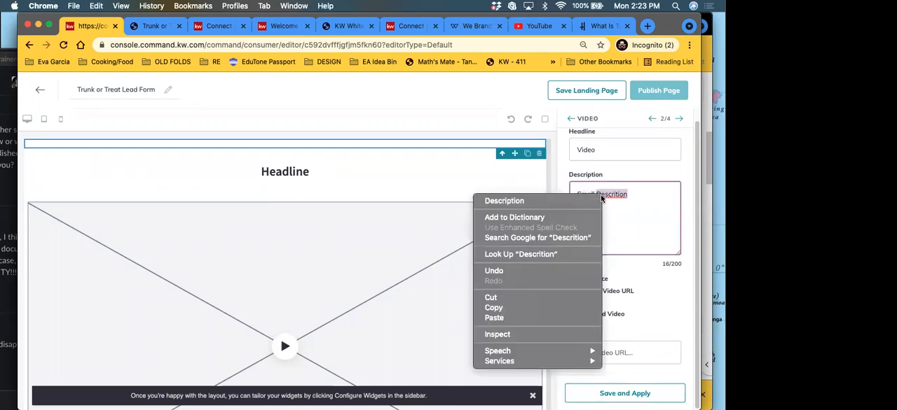
{"action": "left_click", "coordinate": [542, 201]}
{"action": "left_click", "coordinate": [642, 395]}
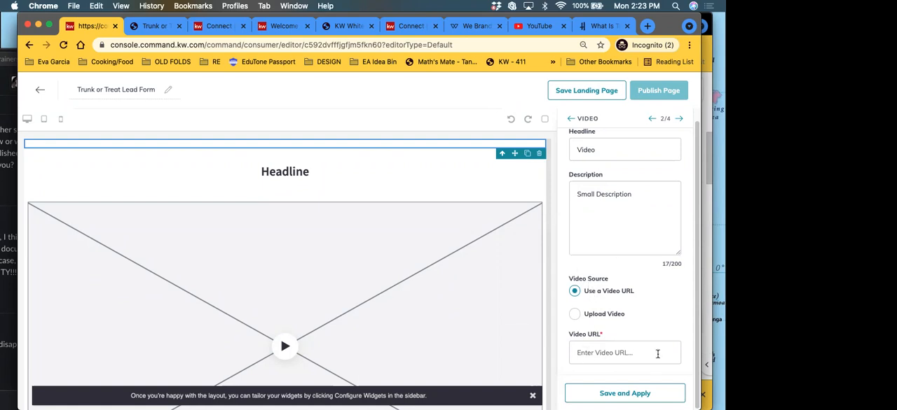
Step: Switch the Video widget's source to Upload Video, then back to Use a Video URL
{"action": "left_click", "coordinate": [603, 354]}
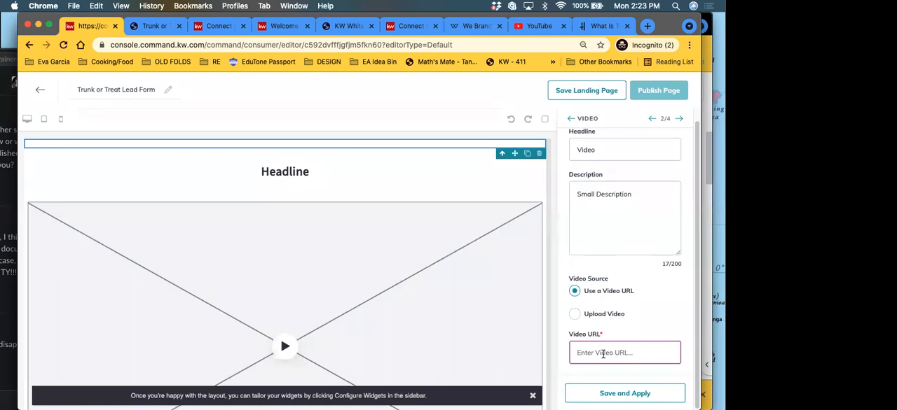
{"action": "left_click", "coordinate": [576, 315]}
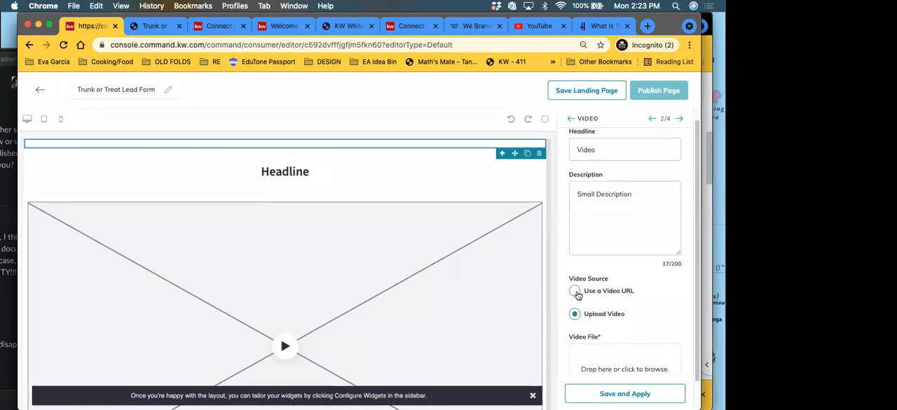
{"action": "left_click", "coordinate": [575, 291]}
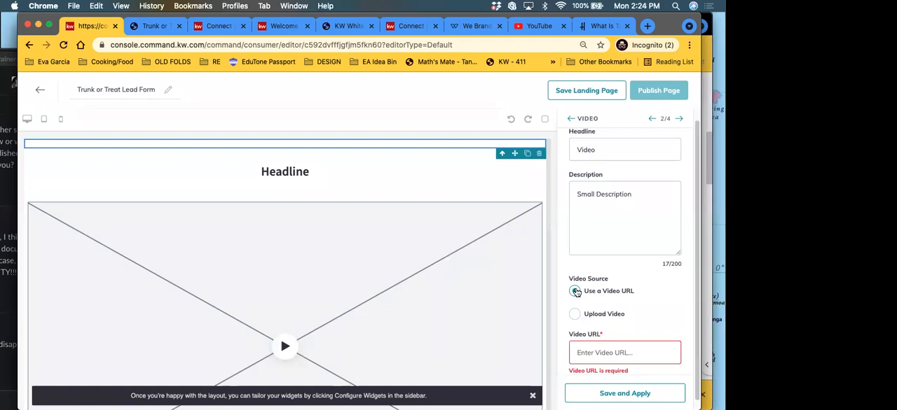
{"action": "scroll", "coordinate": [606, 322], "scroll_direction": "down", "scroll_amount": 1}
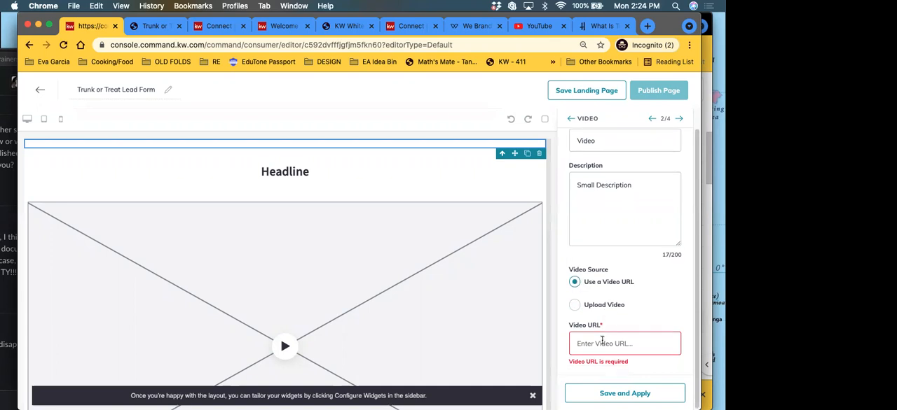
{"action": "left_click", "coordinate": [601, 342]}
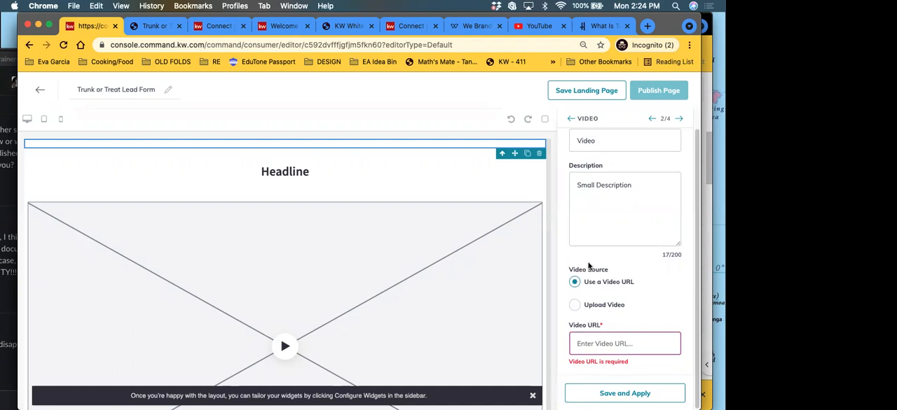
{"action": "scroll", "coordinate": [593, 260], "scroll_direction": "up", "scroll_amount": 1}
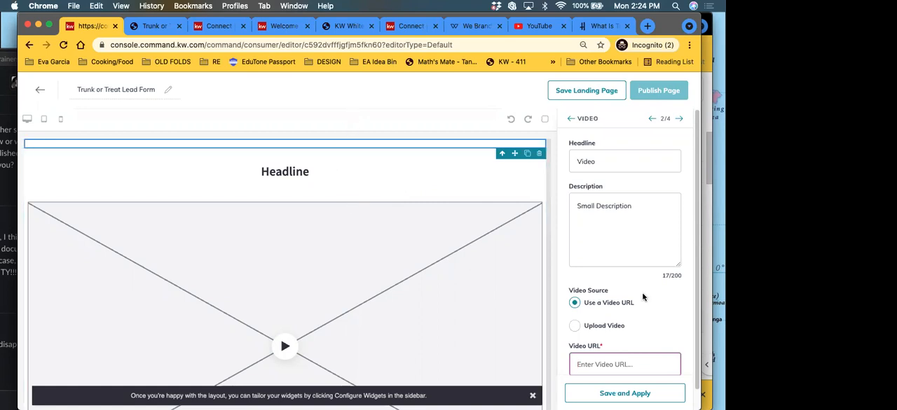
{"action": "scroll", "coordinate": [617, 210], "scroll_direction": "down", "scroll_amount": 1}
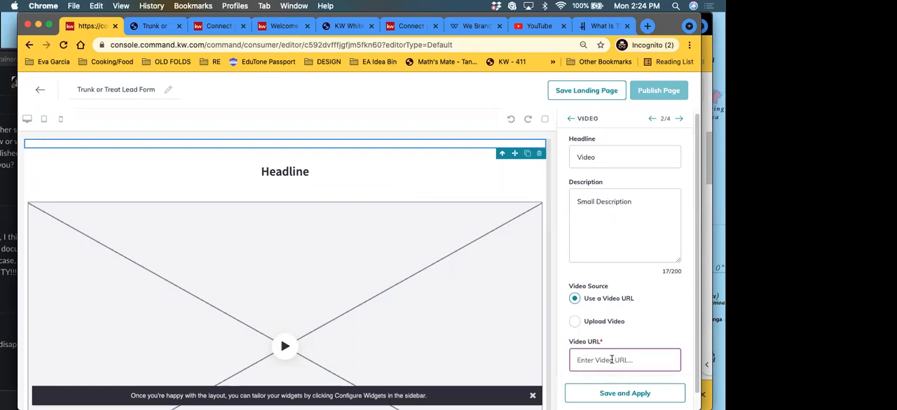
{"action": "type", "text": "www.google.com"}
{"action": "left_click", "coordinate": [630, 395]}
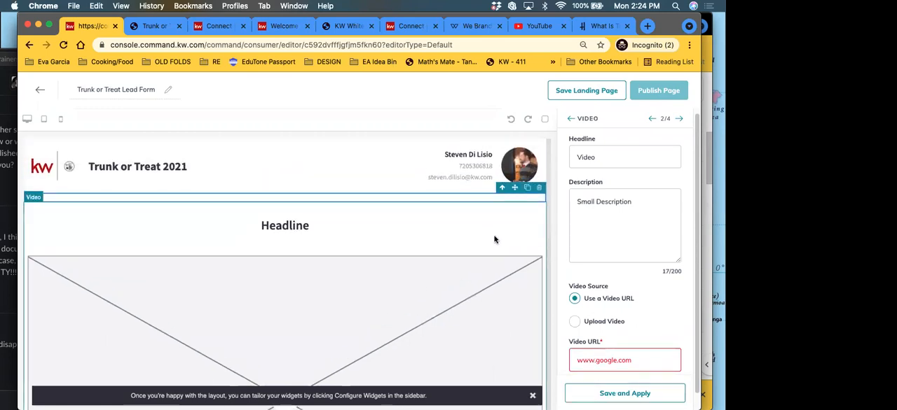
Step: Delete the Video widget from the landing page and close the widget configuration
{"action": "left_click", "coordinate": [539, 199]}
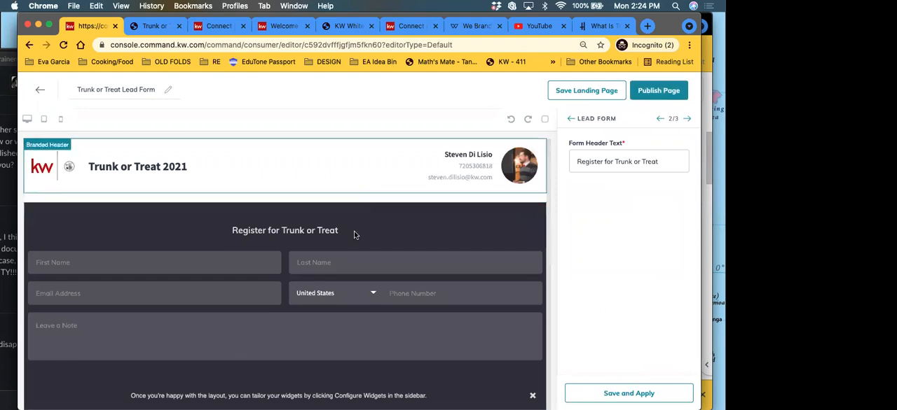
{"action": "left_click", "coordinate": [571, 118]}
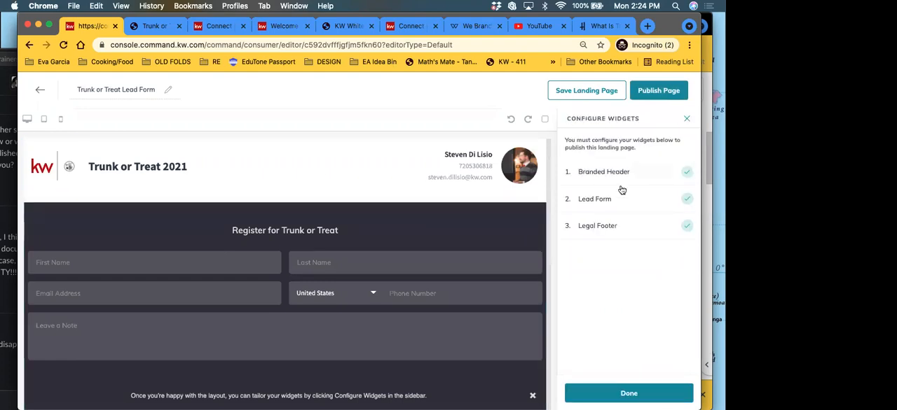
{"action": "left_click", "coordinate": [687, 118]}
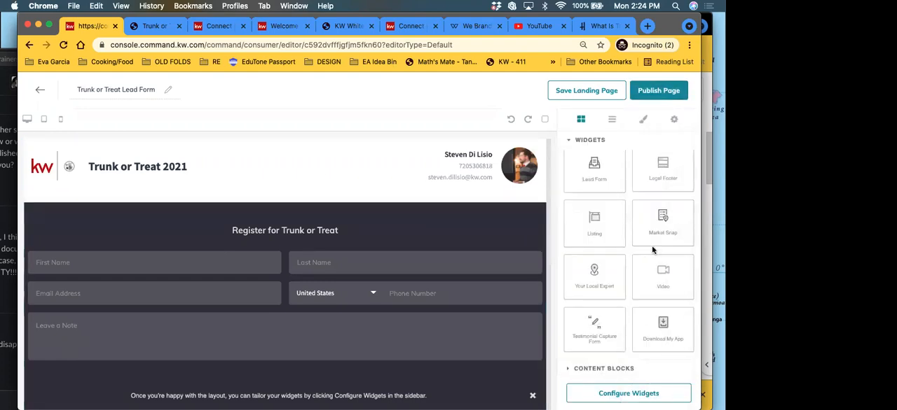
Step: Check the edited layout, reload the published Trunk or Treat page in its browser tab, and return to the editor
{"action": "scroll", "coordinate": [624, 278], "scroll_direction": "up", "scroll_amount": 2}
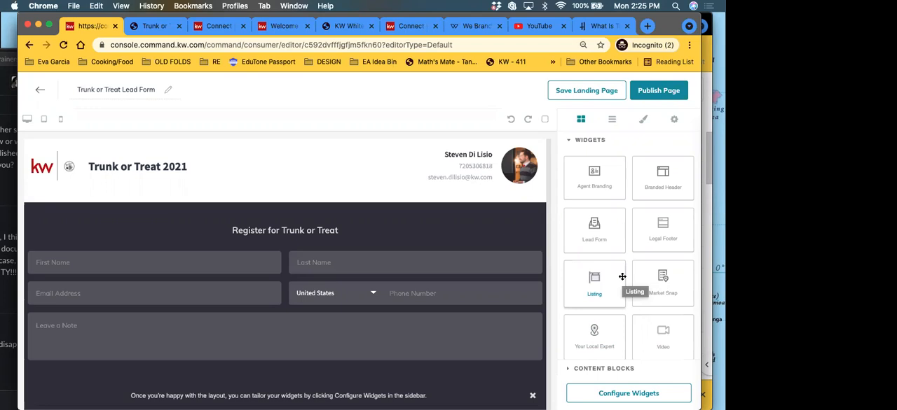
{"action": "scroll", "coordinate": [250, 238], "scroll_direction": "down", "scroll_amount": 3}
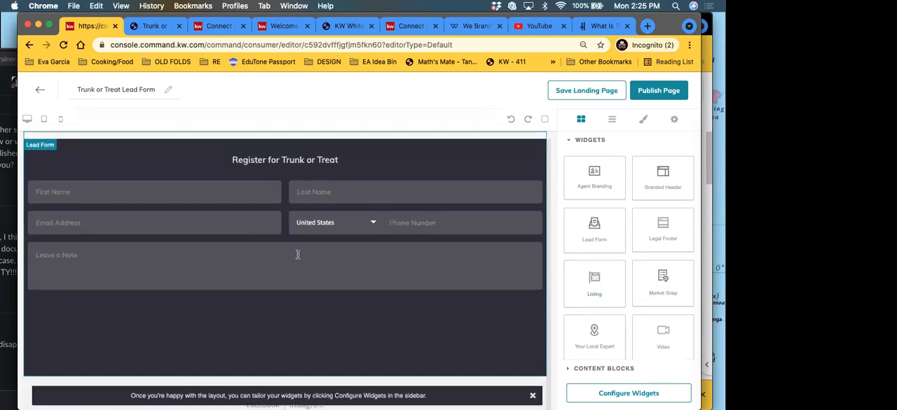
{"action": "scroll", "coordinate": [297, 255], "scroll_direction": "up", "scroll_amount": 3}
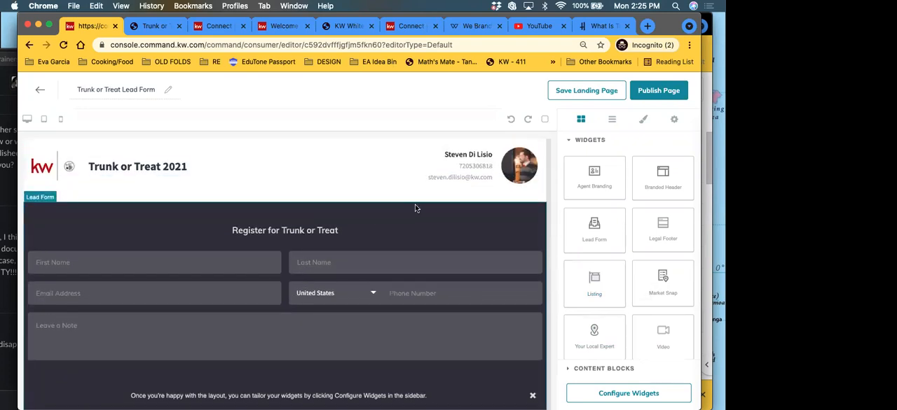
{"action": "left_click", "coordinate": [145, 30]}
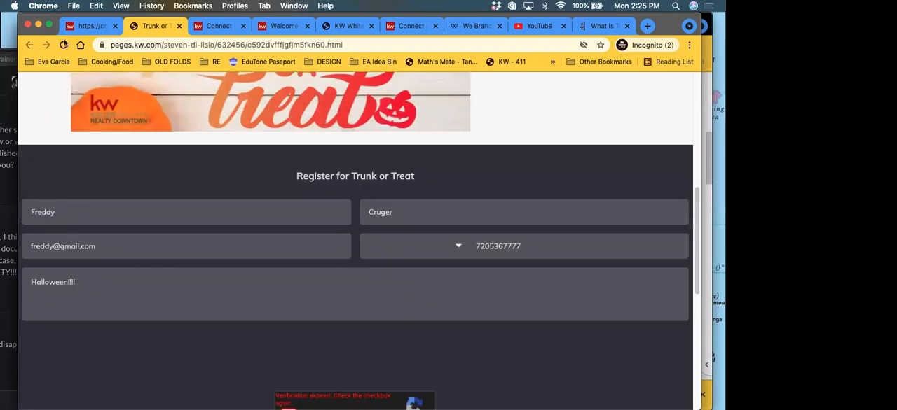
{"action": "left_click", "coordinate": [63, 45]}
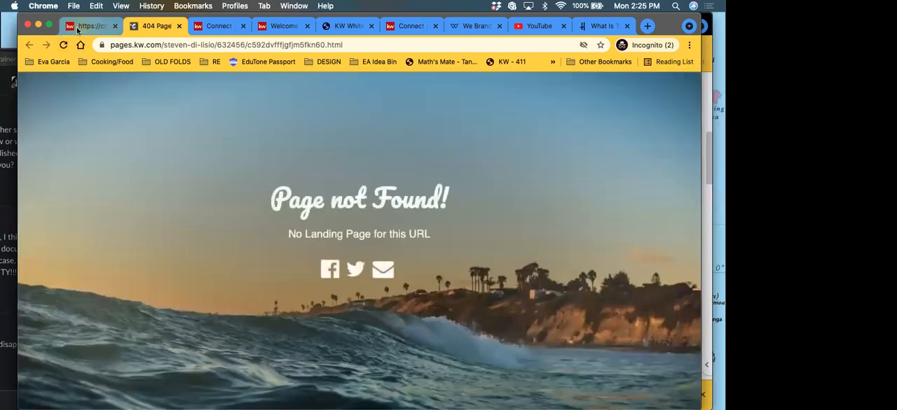
{"action": "left_click", "coordinate": [82, 28]}
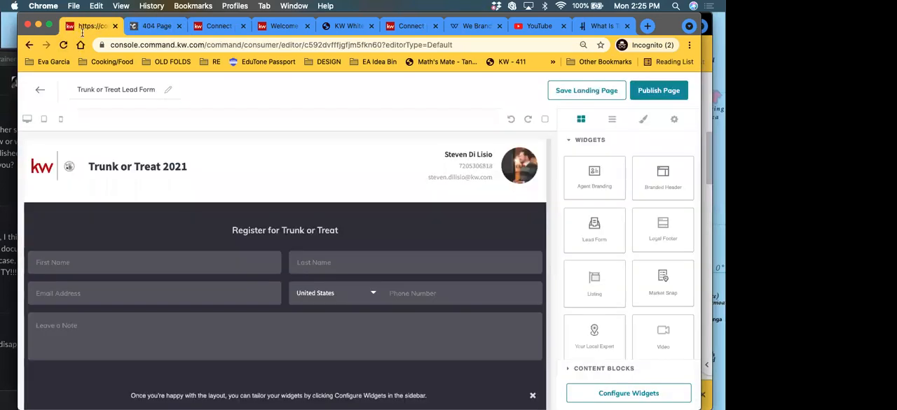
Step: Start publishing the edited landing page, but dismiss the confirmation without updating the active page
{"action": "left_click", "coordinate": [658, 97]}
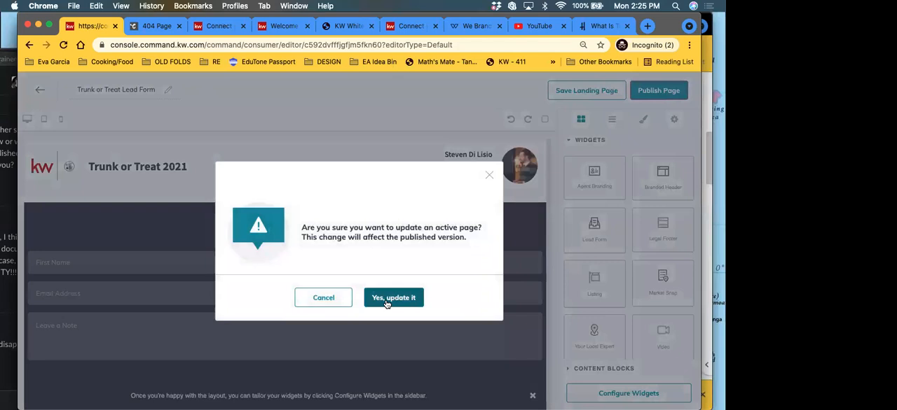
{"action": "left_click", "coordinate": [489, 175]}
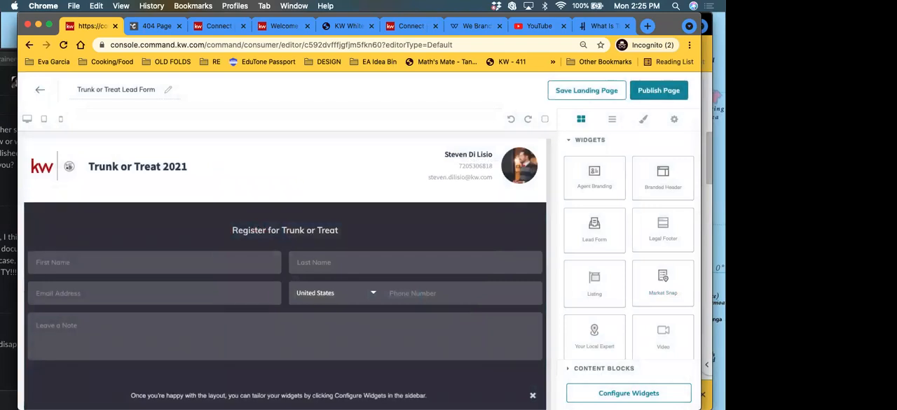
Step: Select the empty text block between the branded header and the lead form
{"action": "left_click", "coordinate": [493, 202]}
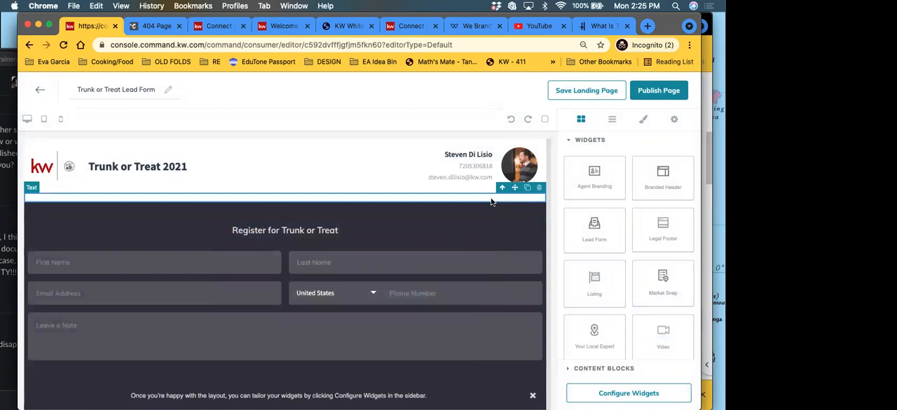
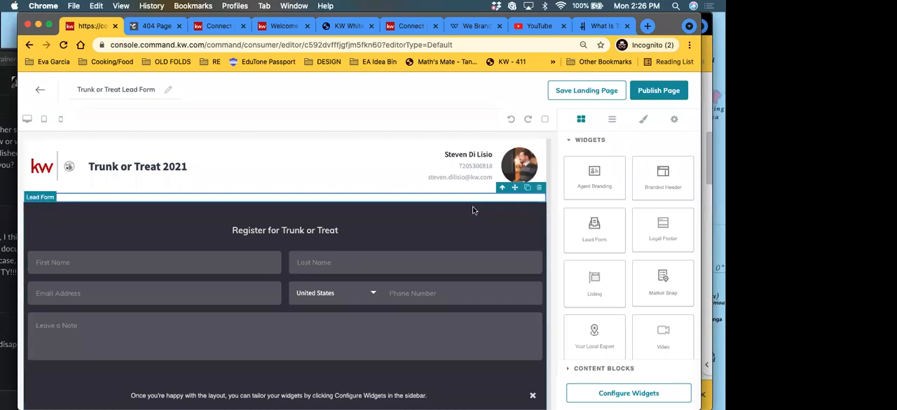
Step: Enter filler text in the empty text block between the branded header and the lead form
{"action": "left_click", "coordinate": [30, 200]}
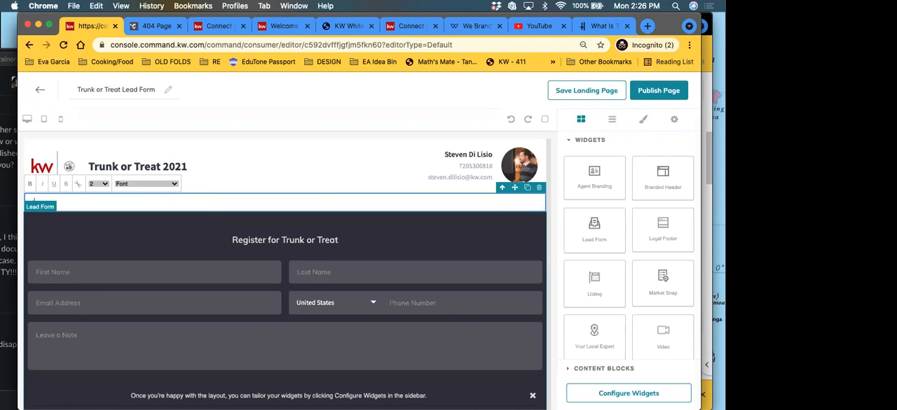
{"action": "type", "text": "kjhkjhjhgjhgbj gh jhg jhg"}
{"action": "type", "text": " hjfg hgf hgf"}
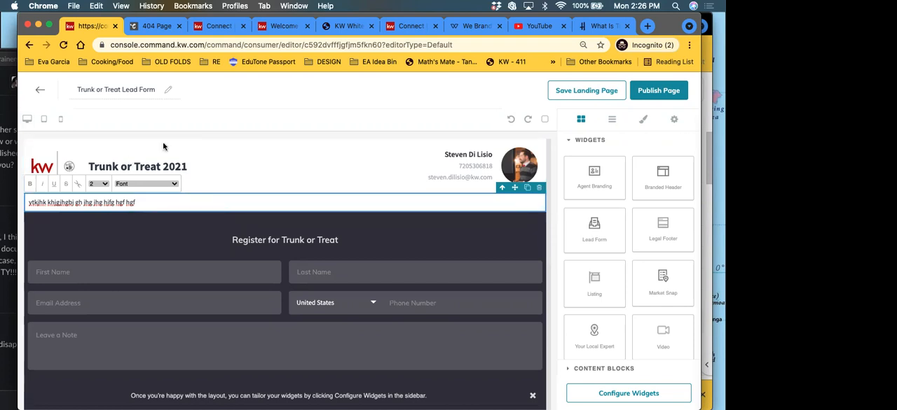
Step: Switch to Notes and copy the entire "Calendly Link Breakdown" note, including its heading
{"action": "key", "text": "ctrl+Up"}
{"action": "left_click", "coordinate": [306, 115]}
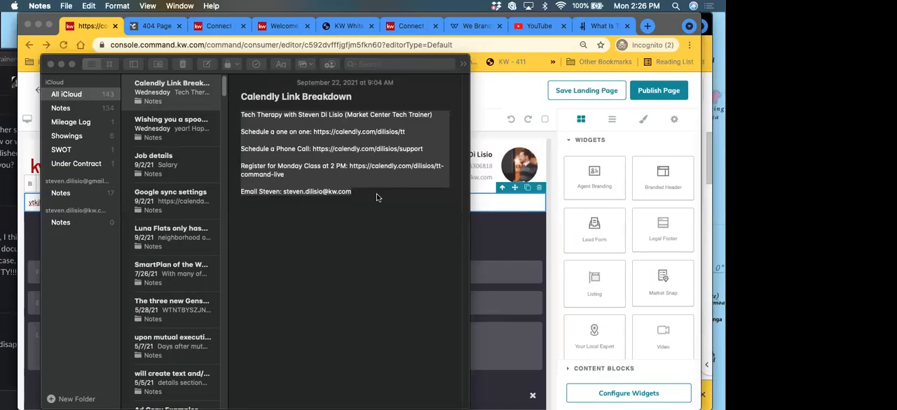
{"action": "left_click", "coordinate": [367, 193]}
{"action": "left_click_drag", "start_coordinate": [284, 187], "coordinate": [239, 96]}
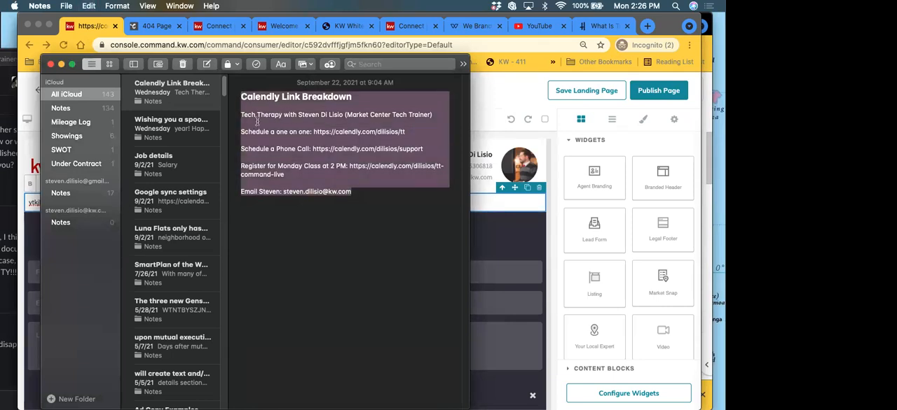
{"action": "right_click", "coordinate": [257, 120]}
{"action": "left_click", "coordinate": [351, 170]}
Step: Return to the landing page editor in Chrome and replace the filler text with the copied Calendly Link Breakdown note
{"action": "left_click", "coordinate": [497, 199]}
{"action": "triple_click", "coordinate": [143, 202]}
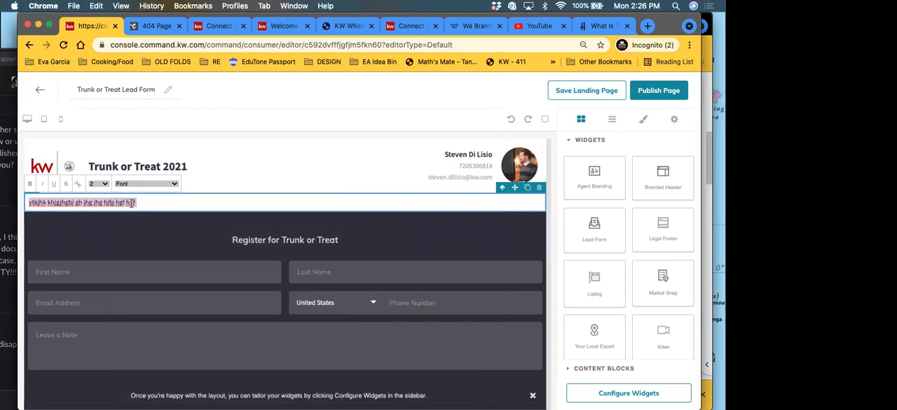
{"action": "right_click", "coordinate": [144, 207]}
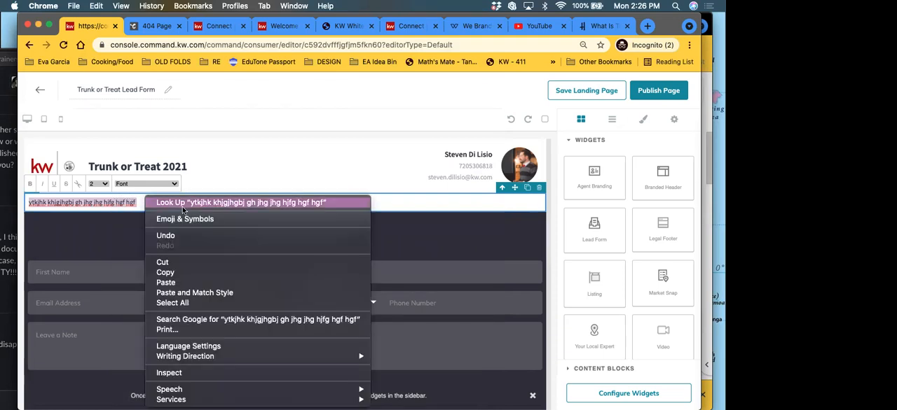
{"action": "left_click", "coordinate": [168, 283]}
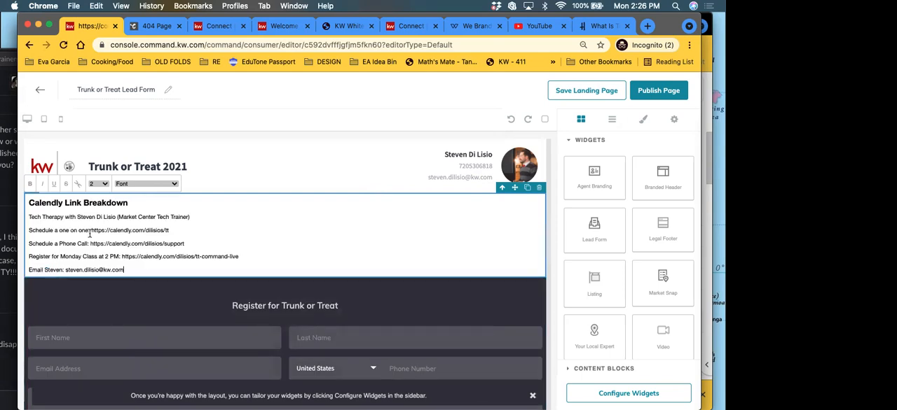
Step: Center-align the Calendly Link Breakdown text block through its typography settings and check how it sits above the lead form
{"action": "left_click", "coordinate": [642, 121]}
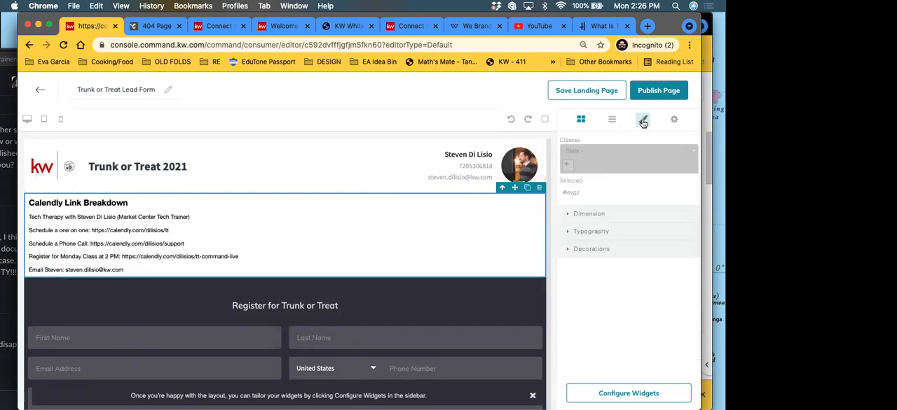
{"action": "left_click", "coordinate": [603, 233]}
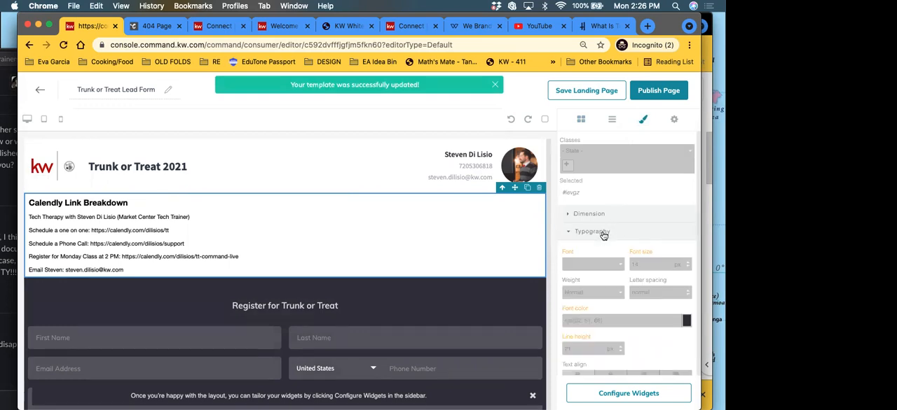
{"action": "scroll", "coordinate": [610, 224], "scroll_direction": "down", "scroll_amount": 3}
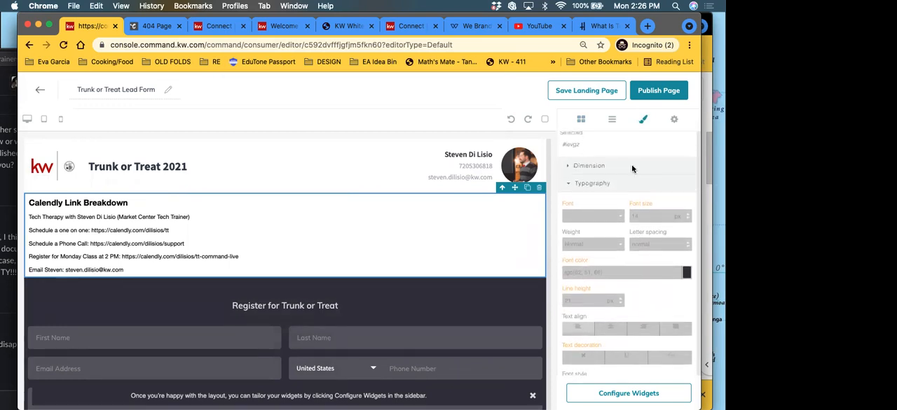
{"action": "scroll", "coordinate": [629, 262], "scroll_direction": "down", "scroll_amount": 2}
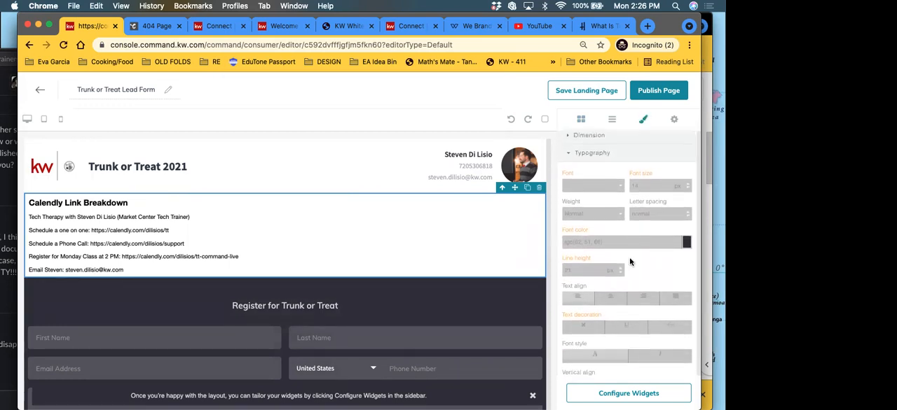
{"action": "scroll", "coordinate": [630, 262], "scroll_direction": "down", "scroll_amount": 2}
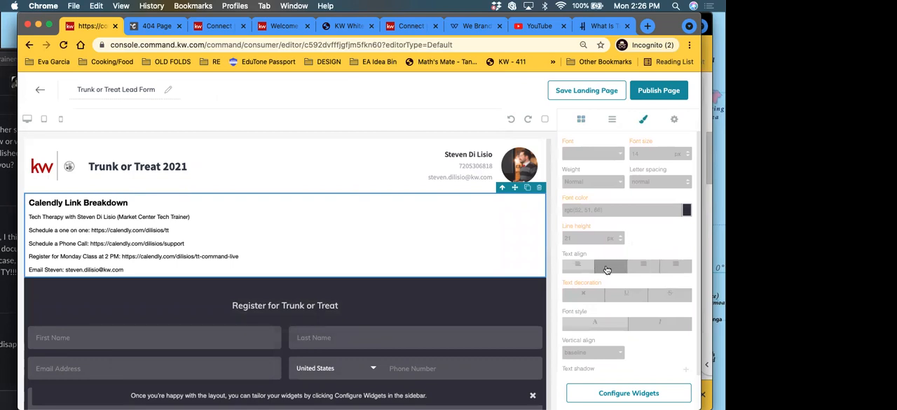
{"action": "left_click", "coordinate": [607, 269]}
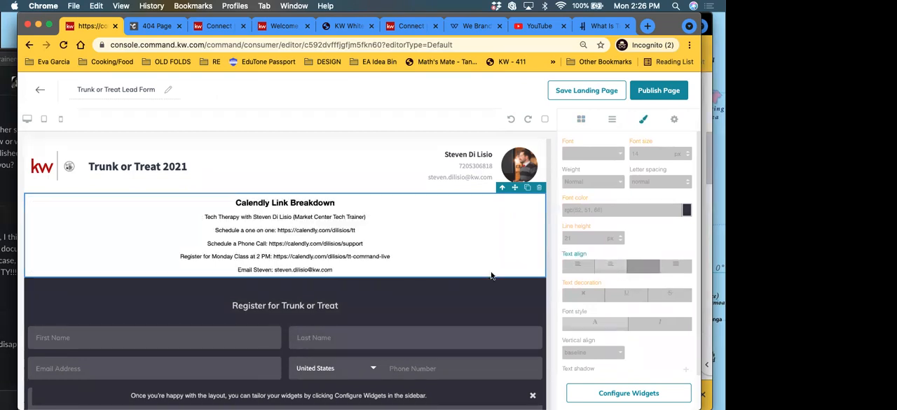
{"action": "scroll", "coordinate": [354, 241], "scroll_direction": "down", "scroll_amount": 3}
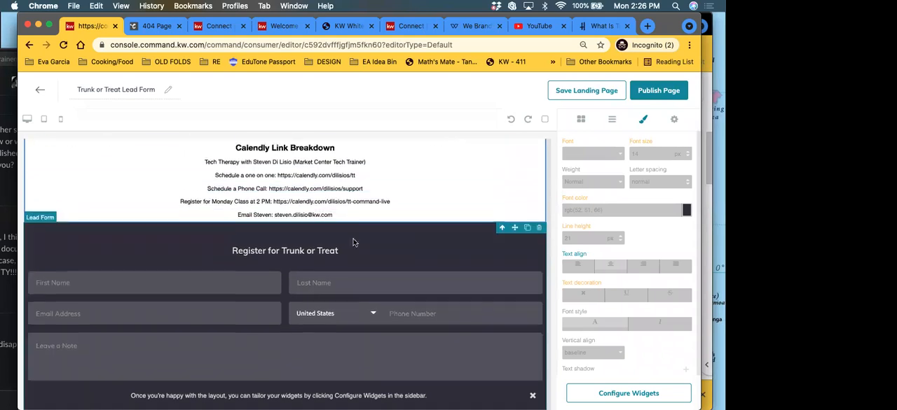
{"action": "scroll", "coordinate": [313, 241], "scroll_direction": "up", "scroll_amount": 3}
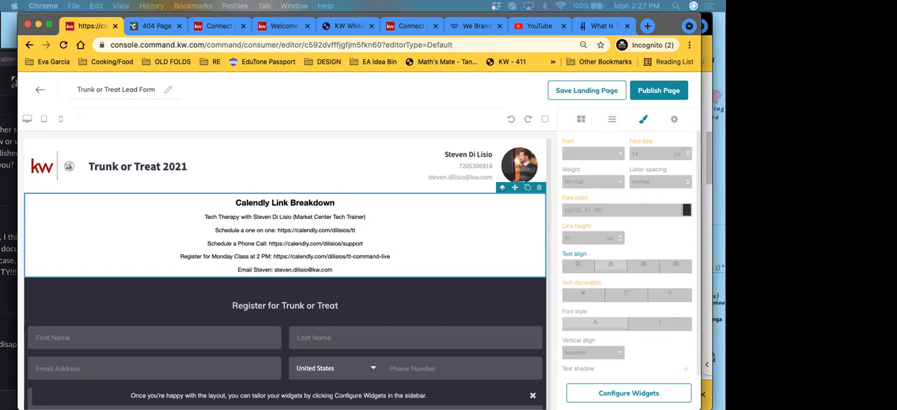
{"action": "left_click", "coordinate": [332, 273]}
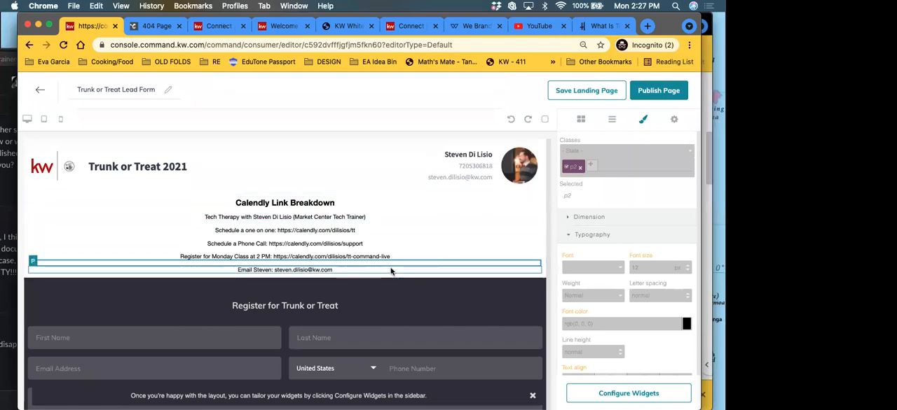
{"action": "left_click", "coordinate": [380, 245]}
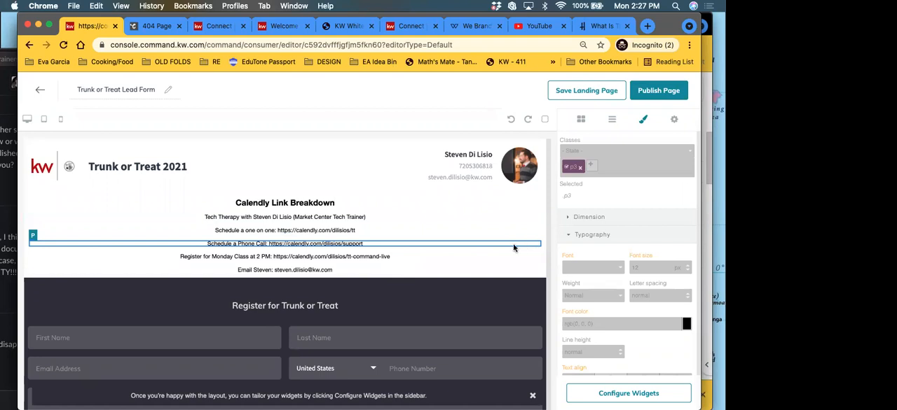
{"action": "scroll", "coordinate": [453, 250], "scroll_direction": "down", "scroll_amount": 1}
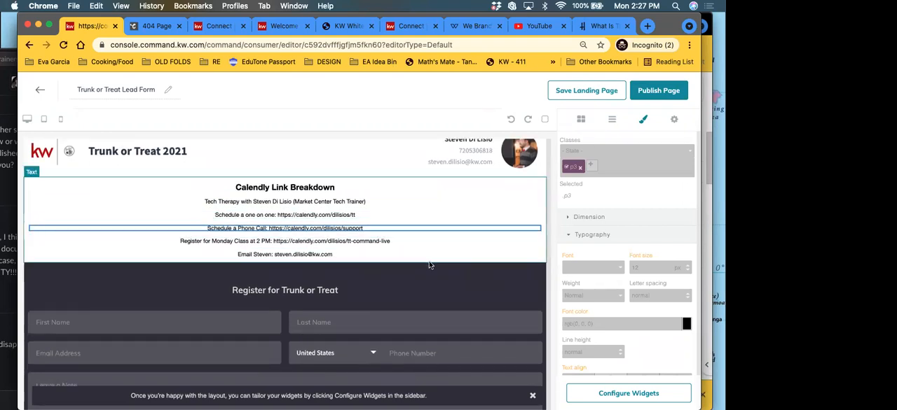
Step: Add a Text content block above the Calendly Link Breakdown and replace its placeholder text with the copied Trunk or Treat flyer image
{"action": "left_click", "coordinate": [580, 119]}
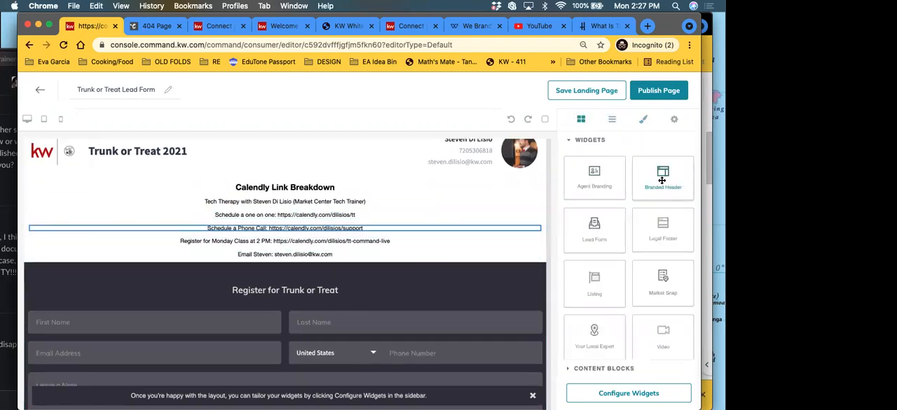
{"action": "left_click", "coordinate": [620, 372]}
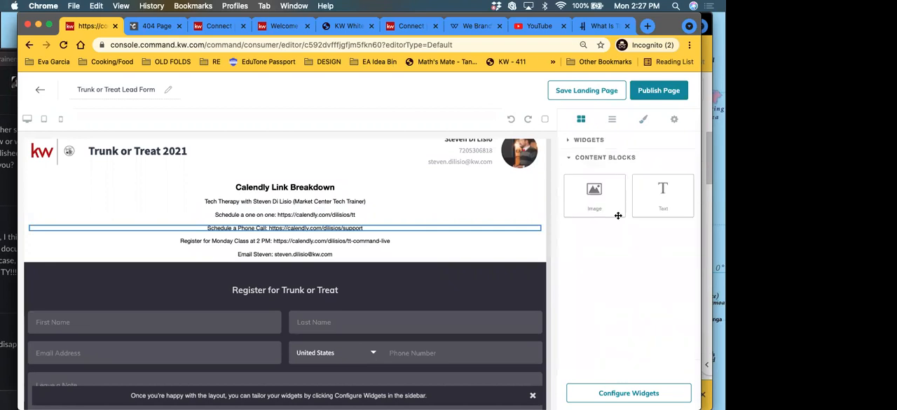
{"action": "left_click_drag", "start_coordinate": [665, 195], "coordinate": [306, 190]}
{"action": "triple_click", "coordinate": [83, 187]}
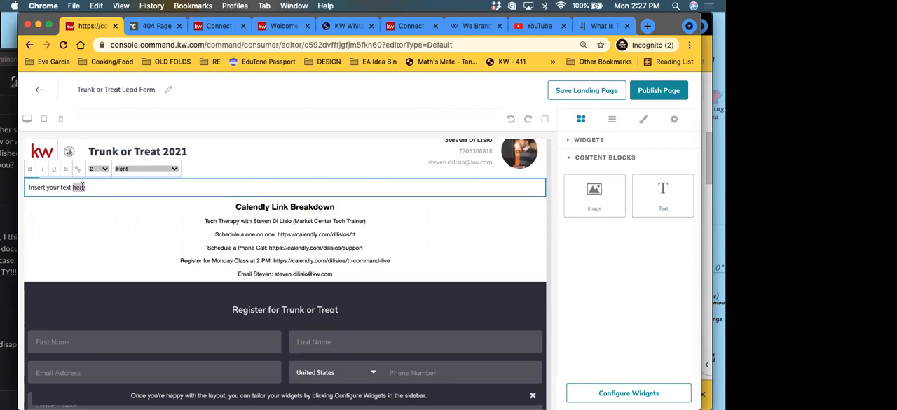
{"action": "key", "text": "ctrl+v"}
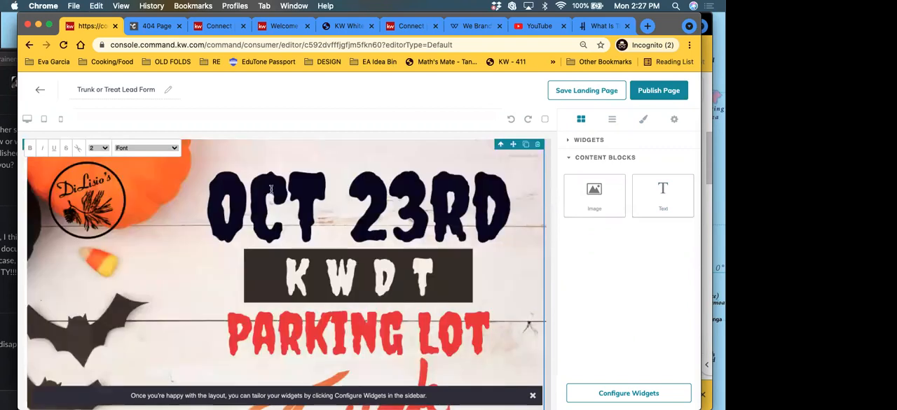
Step: Center-align the text block holding the flyer image and check the layout down to the lead form
{"action": "left_click", "coordinate": [643, 119]}
{"action": "scroll", "coordinate": [634, 284], "scroll_direction": "down", "scroll_amount": 2}
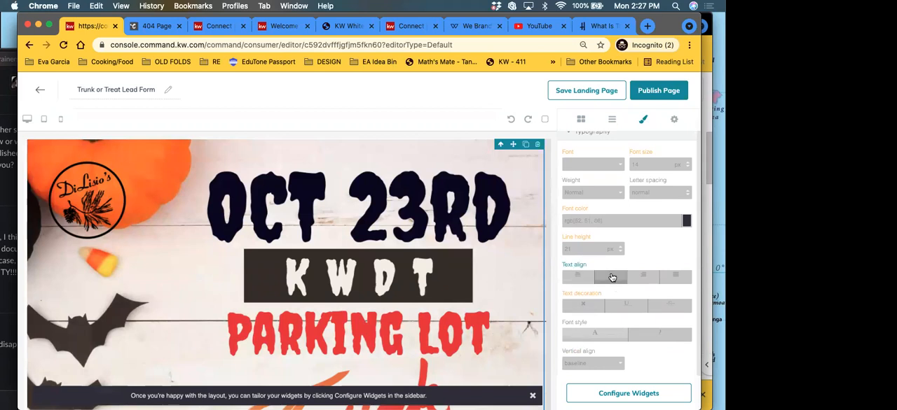
{"action": "scroll", "coordinate": [512, 333], "scroll_direction": "up", "scroll_amount": 5}
{"action": "scroll", "coordinate": [512, 333], "scroll_direction": "down", "scroll_amount": 5}
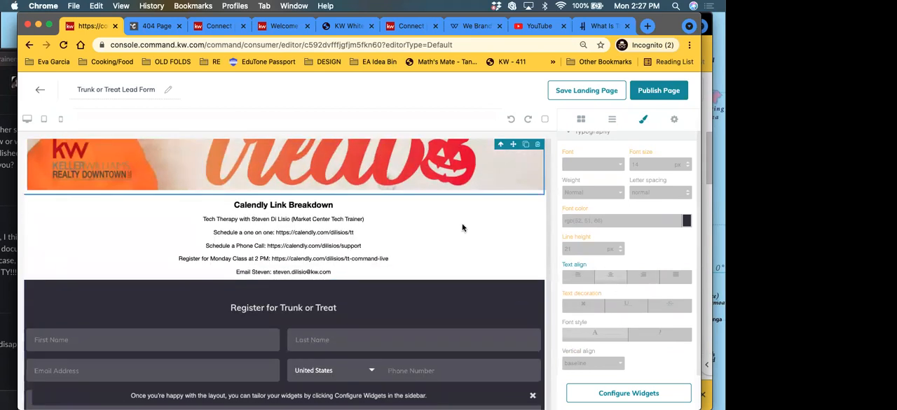
{"action": "scroll", "coordinate": [442, 201], "scroll_direction": "up", "scroll_amount": 2}
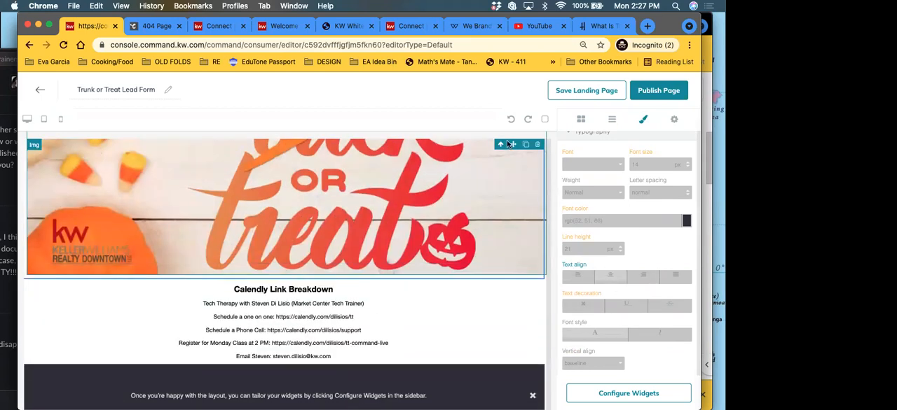
Step: Publish the edited landing page, confirm updating the active version, and close the browser tab showing the outdated 404 page
{"action": "left_click", "coordinate": [655, 91]}
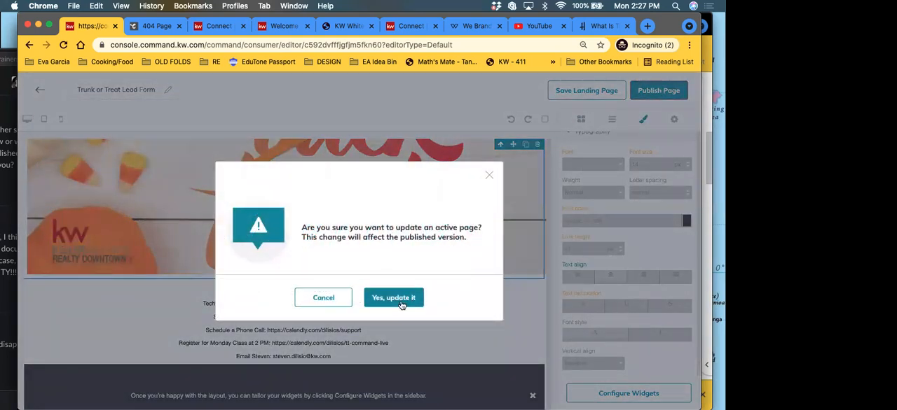
{"action": "left_click", "coordinate": [399, 300]}
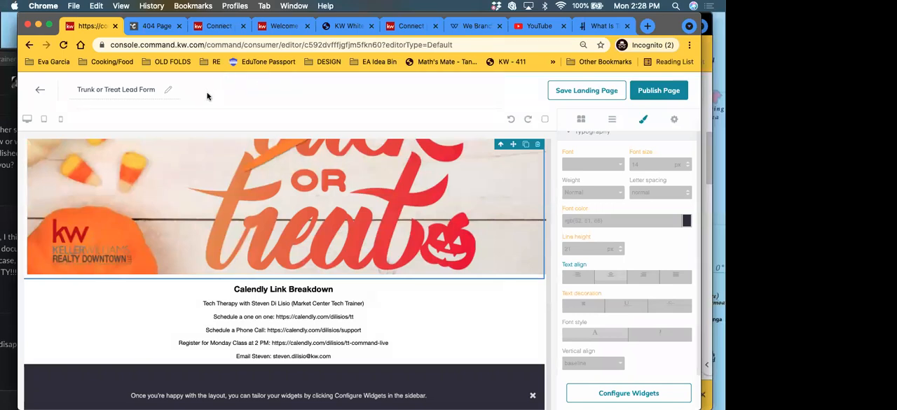
{"action": "left_click", "coordinate": [152, 26]}
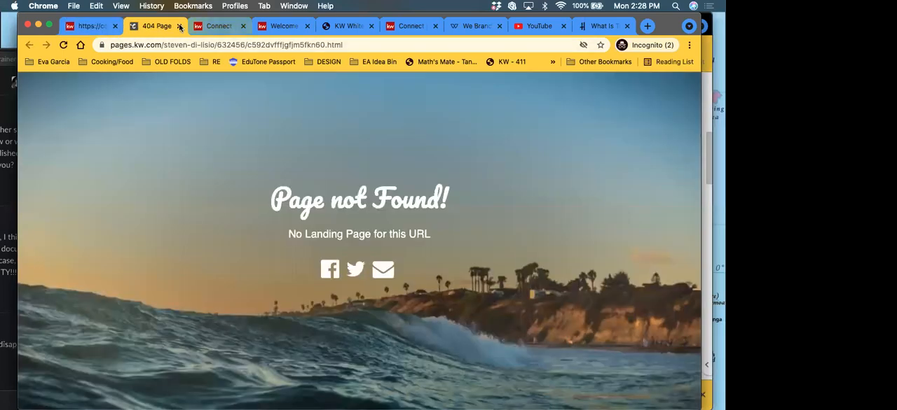
{"action": "left_click", "coordinate": [179, 26]}
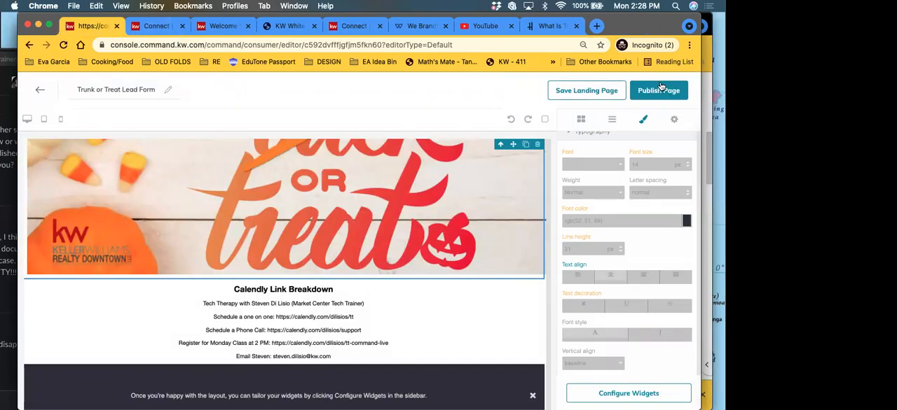
Step: Publish the landing page again with the update confirmed, and open its trunkortreat21.html link from the Landing Pages list
{"action": "left_click", "coordinate": [658, 90]}
{"action": "left_click", "coordinate": [410, 297]}
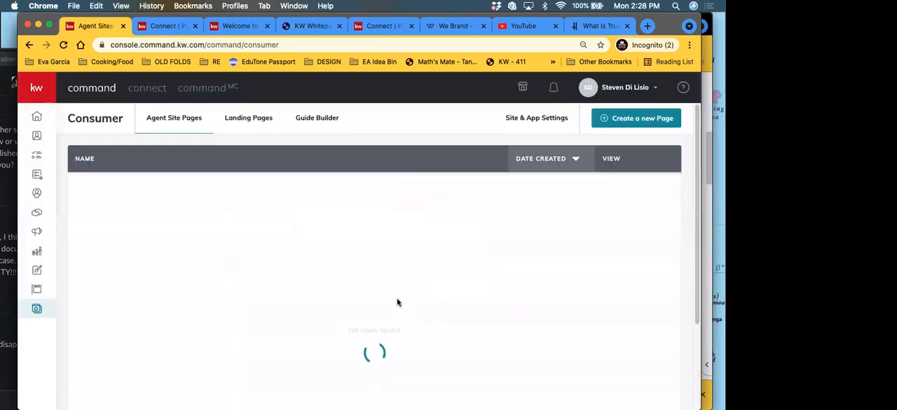
{"action": "left_click", "coordinate": [247, 120]}
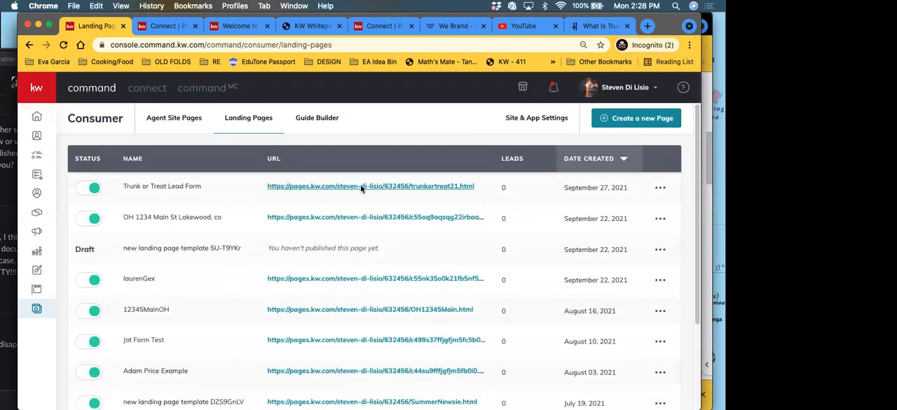
{"action": "left_click", "coordinate": [361, 188]}
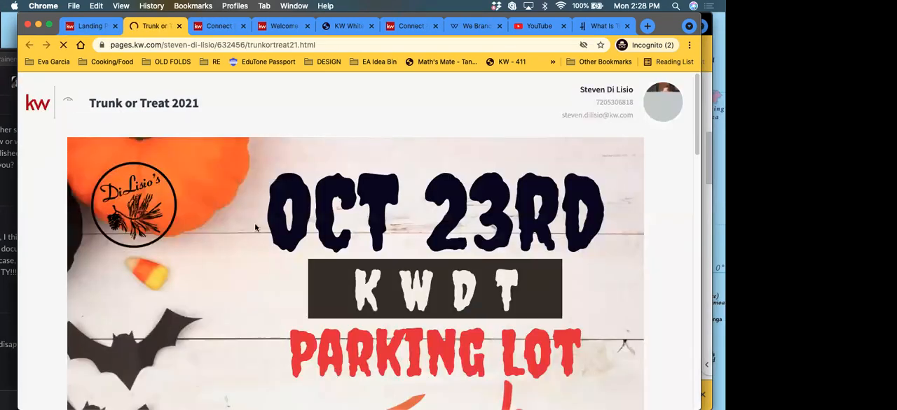
Step: Review the published page and fill its registration form with a saved contact's name, email and phone number
{"action": "scroll", "coordinate": [223, 222], "scroll_direction": "down", "scroll_amount": 5}
{"action": "scroll", "coordinate": [223, 224], "scroll_direction": "down", "scroll_amount": 20}
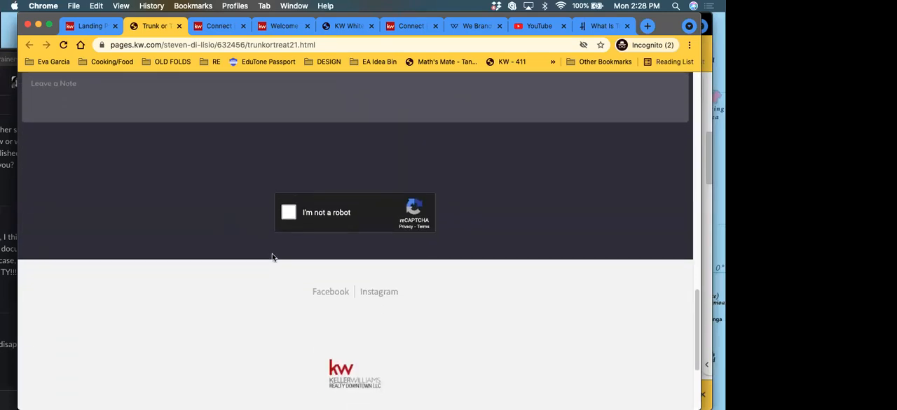
{"action": "scroll", "coordinate": [271, 254], "scroll_direction": "up", "scroll_amount": 7}
{"action": "left_click", "coordinate": [71, 267]}
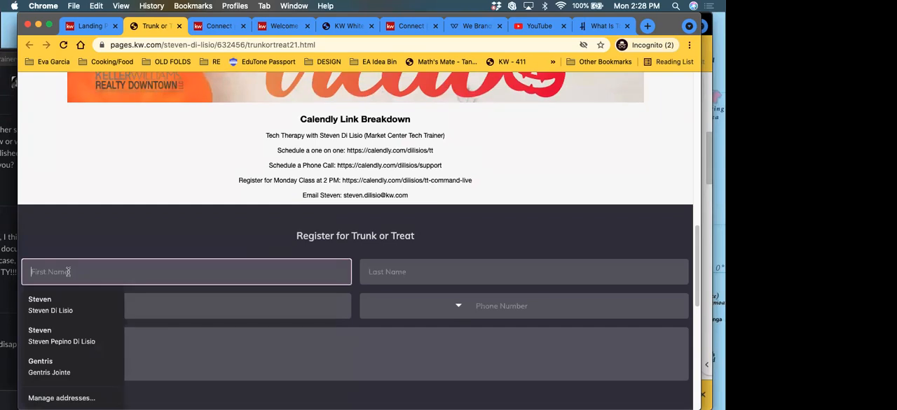
{"action": "left_click", "coordinate": [97, 304]}
{"action": "scroll", "coordinate": [202, 298], "scroll_direction": "down", "scroll_amount": 3}
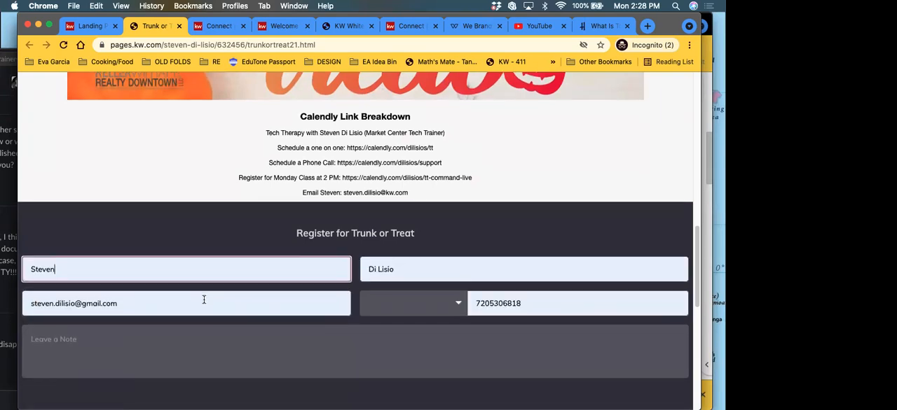
Step: Enter the note "I WANT TO JOIN!" in the Trunk or Treat registration form
{"action": "left_click", "coordinate": [206, 283]}
{"action": "type", "text": "I qw"}
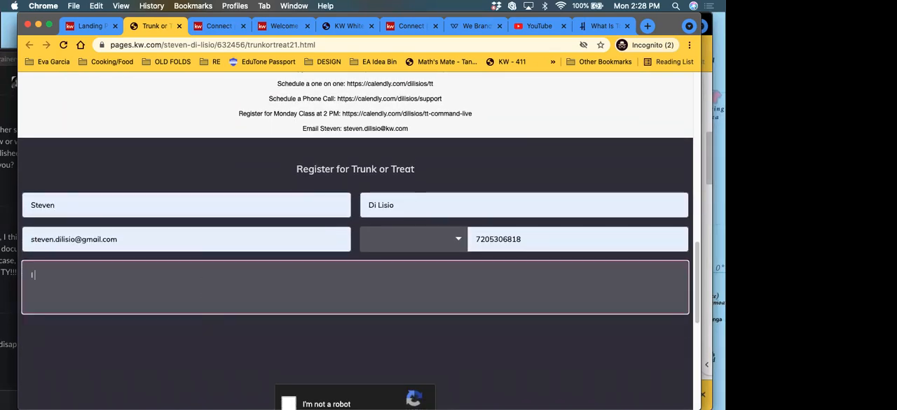
{"action": "key", "text": "BackSpace"}
{"action": "key", "text": "BackSpace"}
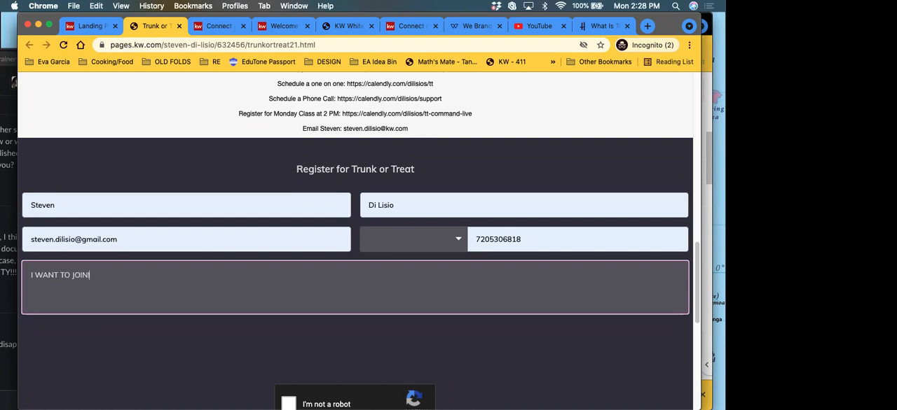
Step: Complete the reCAPTCHA check by selecting the motorcycle images and send the registration form
{"action": "scroll", "coordinate": [280, 315], "scroll_direction": "down", "scroll_amount": 3}
{"action": "left_click", "coordinate": [288, 299]}
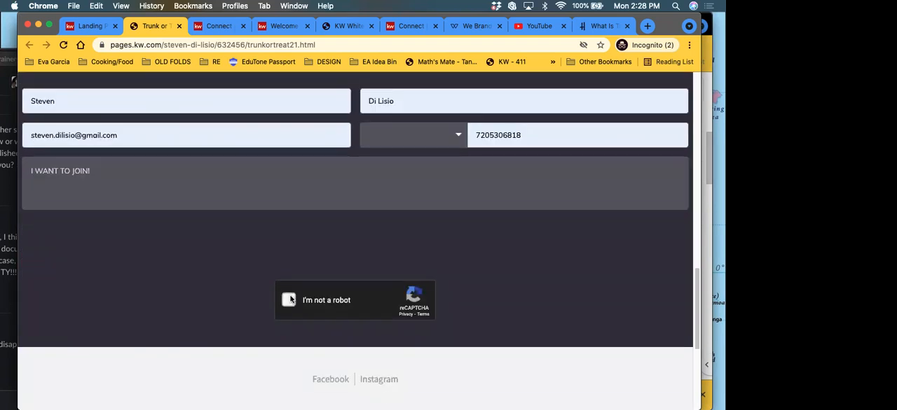
{"action": "left_click", "coordinate": [357, 246]}
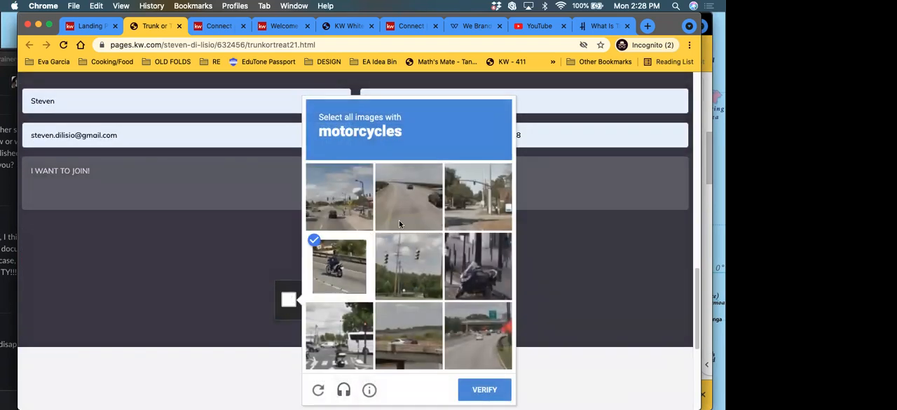
{"action": "left_click", "coordinate": [471, 267]}
{"action": "left_click", "coordinate": [339, 348]}
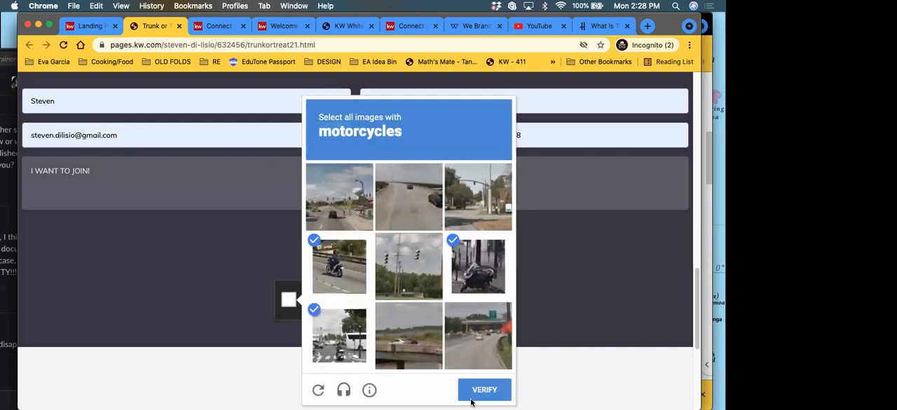
{"action": "left_click", "coordinate": [472, 397]}
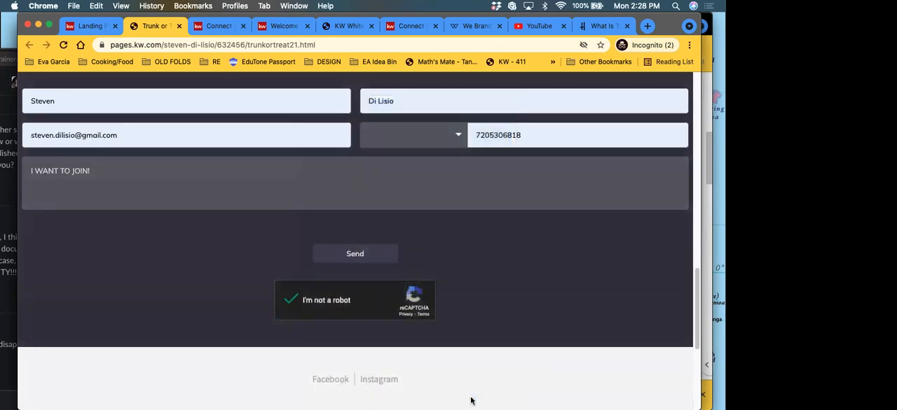
{"action": "left_click", "coordinate": [363, 256]}
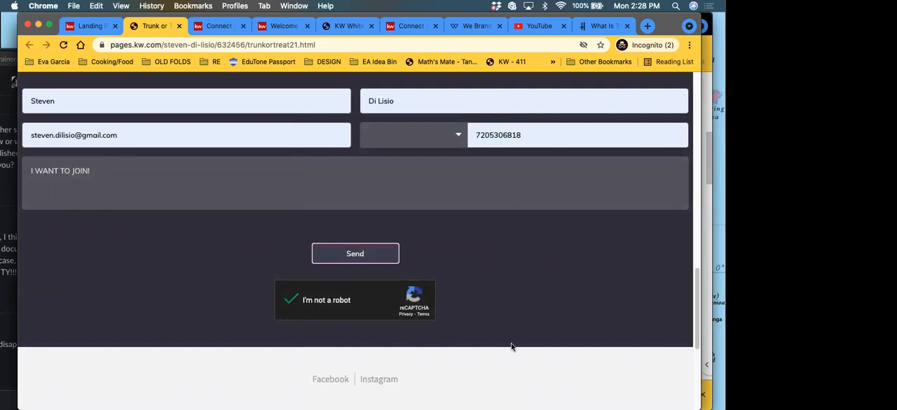
{"action": "scroll", "coordinate": [488, 370], "scroll_direction": "down", "scroll_amount": 5}
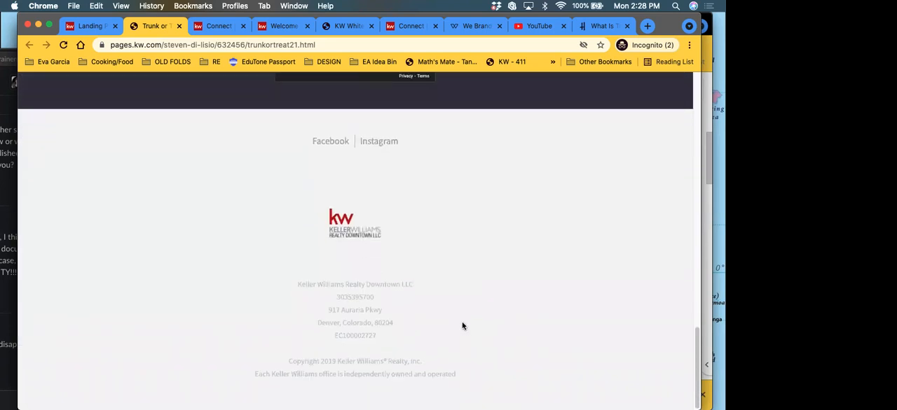
{"action": "scroll", "coordinate": [463, 325], "scroll_direction": "up", "scroll_amount": 6}
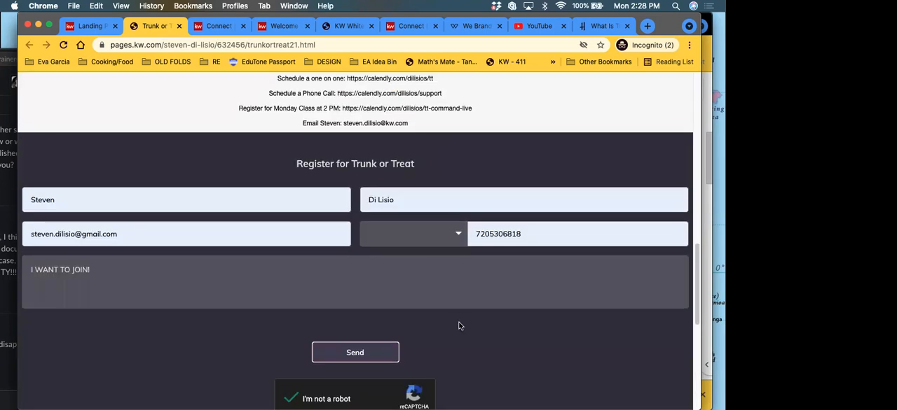
Step: Return to the Command console, open the SmartPlans list, and check the notifications for a new lead
{"action": "left_click", "coordinate": [88, 27]}
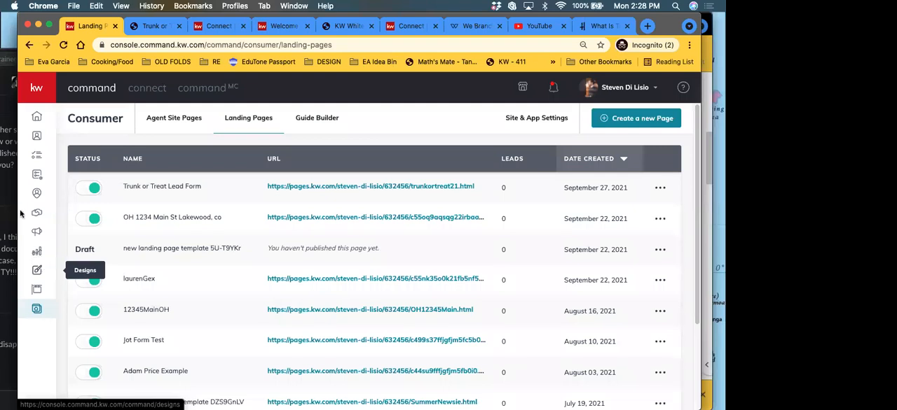
{"action": "left_click", "coordinate": [38, 176]}
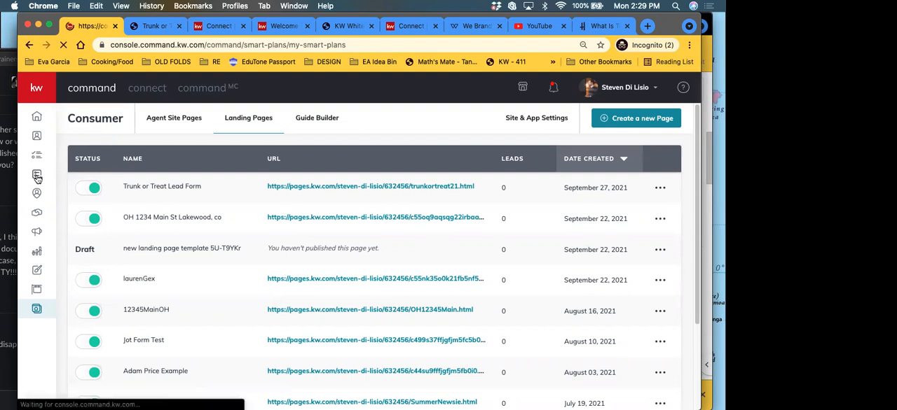
{"action": "left_click", "coordinate": [156, 27]}
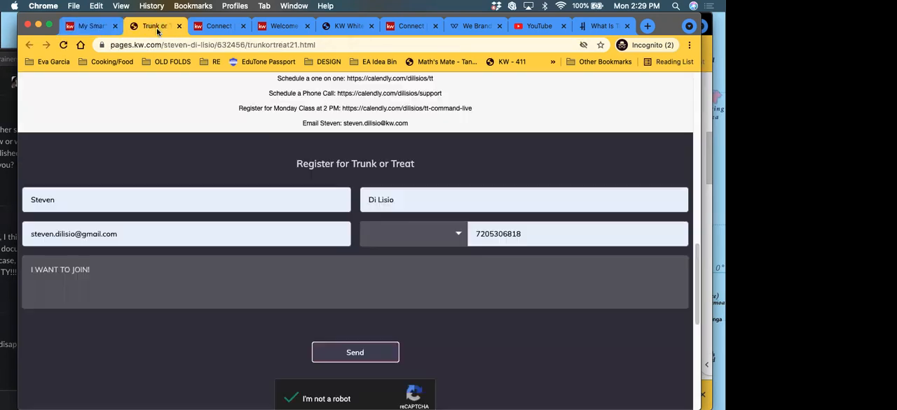
{"action": "left_click", "coordinate": [83, 27]}
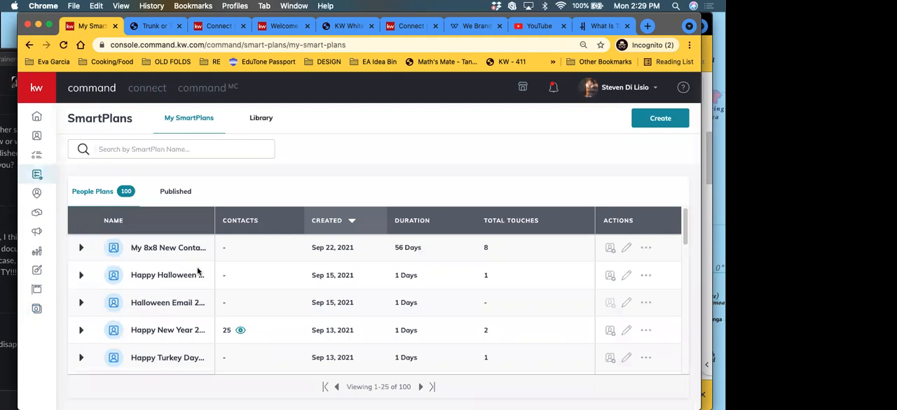
{"action": "left_click", "coordinate": [553, 89]}
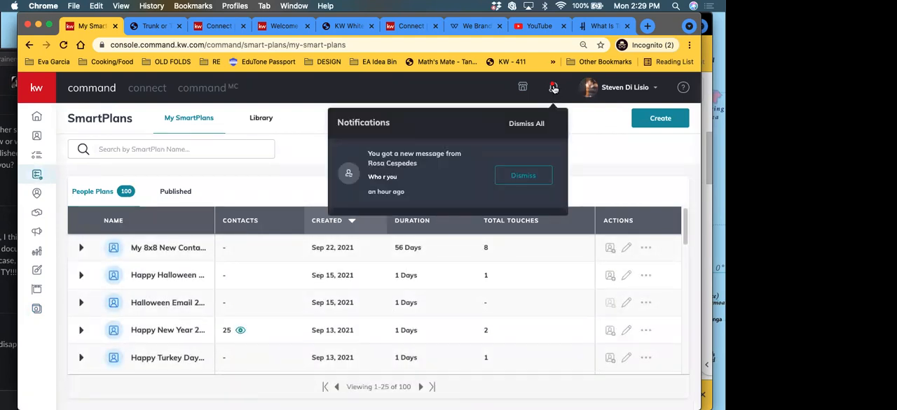
{"action": "left_click", "coordinate": [608, 123]}
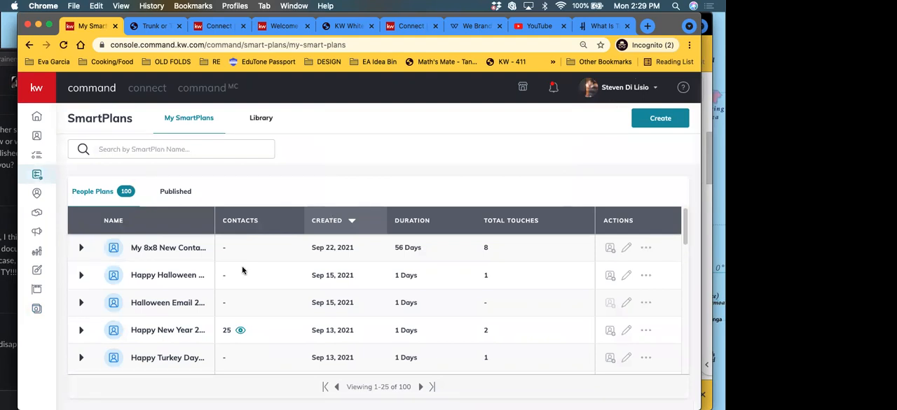
Step: Create a new SmartPlan named "ToT 21 Email Plan"
{"action": "left_click", "coordinate": [662, 118]}
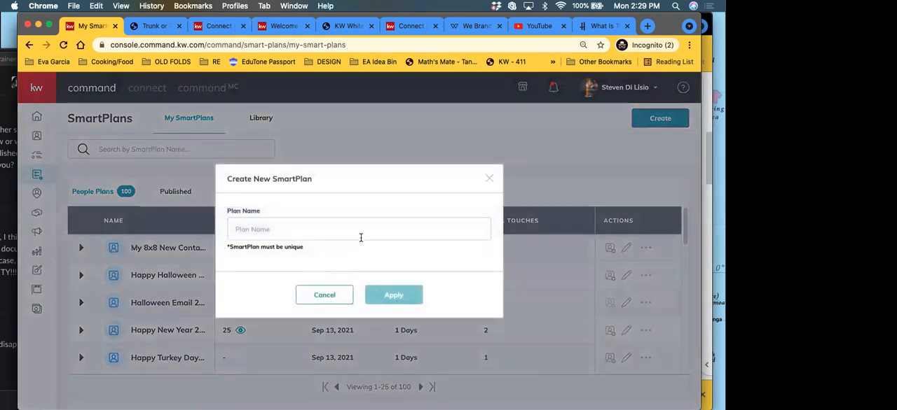
{"action": "left_click", "coordinate": [360, 238]}
{"action": "type", "text": "ToT 21 Em"}
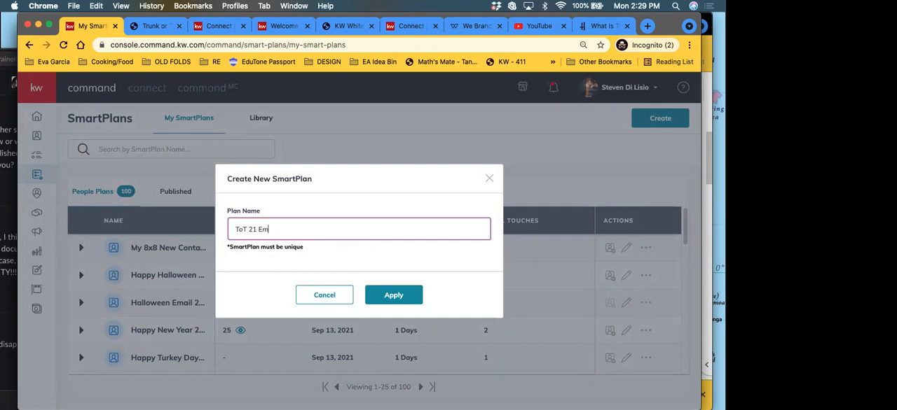
{"action": "type", "text": "ail P"}
{"action": "key", "text": "Left"}
{"action": "key", "text": "Left"}
{"action": "key", "text": "BackSpace"}
{"action": "left_click", "coordinate": [408, 297]}
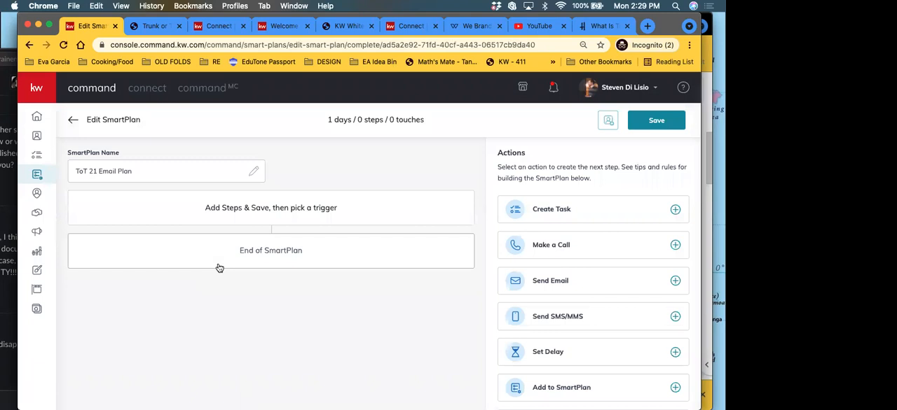
Step: Add a Send Email step to the SmartPlan with the subject "Trunk or Treat at KWDT!!!"
{"action": "right_click", "coordinate": [189, 313]}
{"action": "left_click", "coordinate": [139, 316]}
{"action": "left_click", "coordinate": [578, 273]}
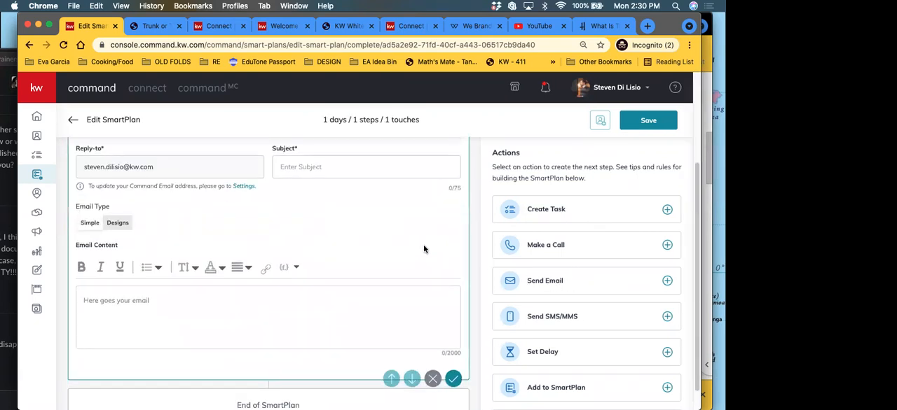
{"action": "left_click", "coordinate": [279, 163]}
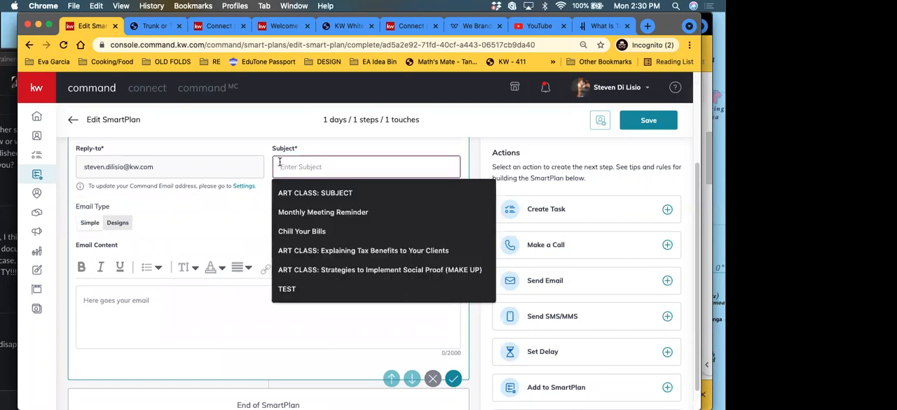
{"action": "type", "text": "T"}
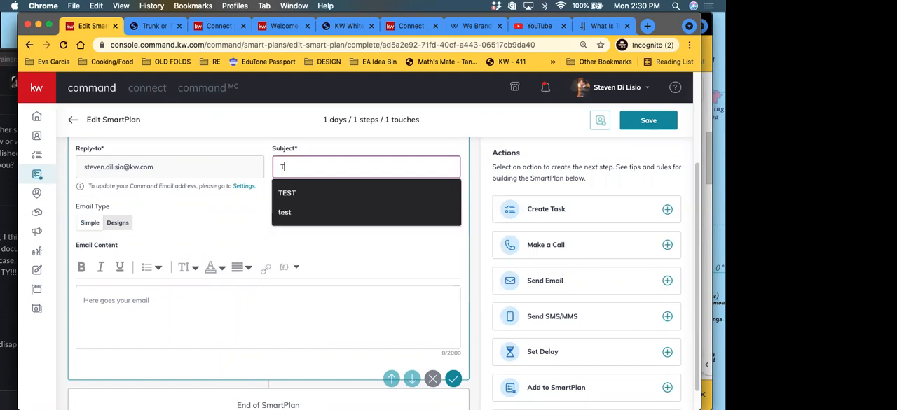
{"action": "type", "text": "runk or Tr"}
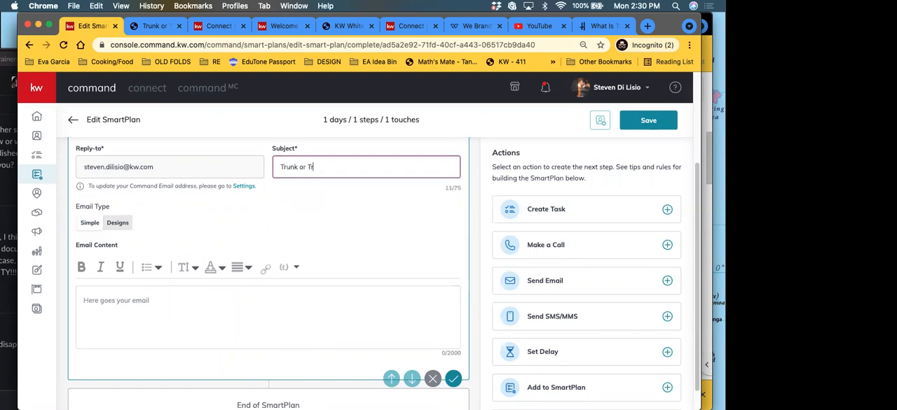
{"action": "type", "text": "eat at KWDT!!!"}
Step: Set the email type to Designs and choose the Modern - Newsletter A template from the KWRI Templates
{"action": "left_click", "coordinate": [118, 223]}
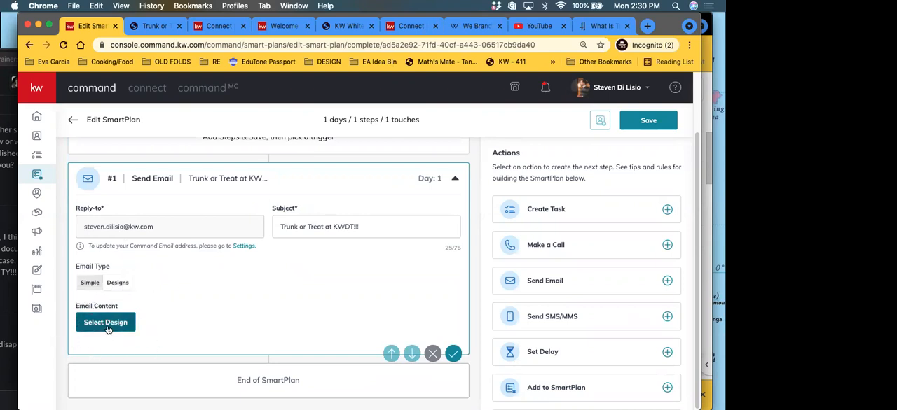
{"action": "left_click", "coordinate": [94, 284]}
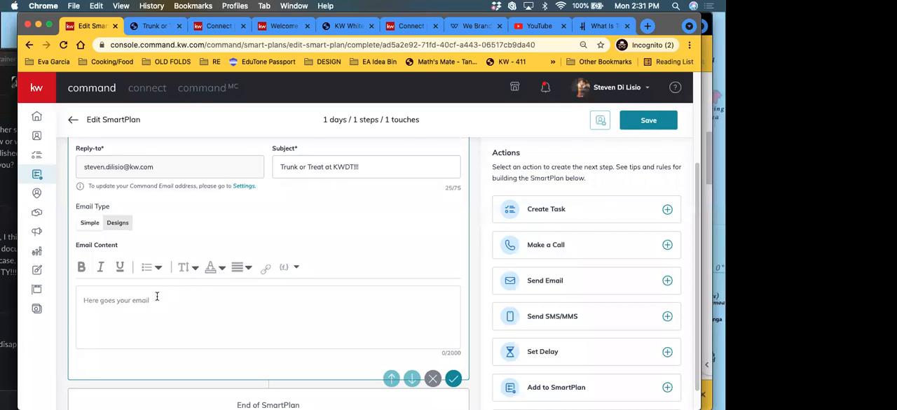
{"action": "left_click", "coordinate": [112, 224]}
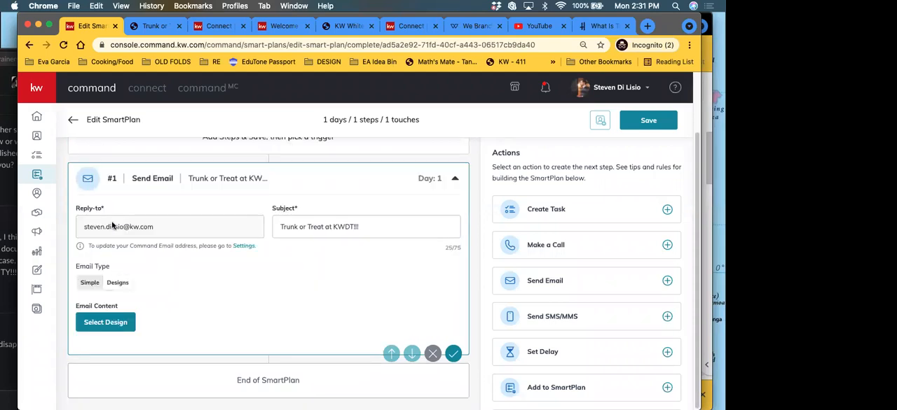
{"action": "left_click", "coordinate": [111, 324]}
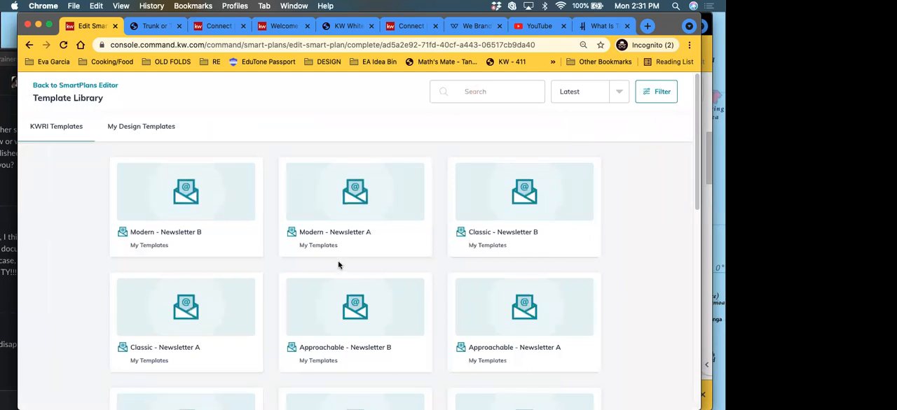
{"action": "scroll", "coordinate": [341, 263], "scroll_direction": "down", "scroll_amount": 10}
{"action": "scroll", "coordinate": [343, 264], "scroll_direction": "down", "scroll_amount": 3}
{"action": "scroll", "coordinate": [342, 263], "scroll_direction": "up", "scroll_amount": 10}
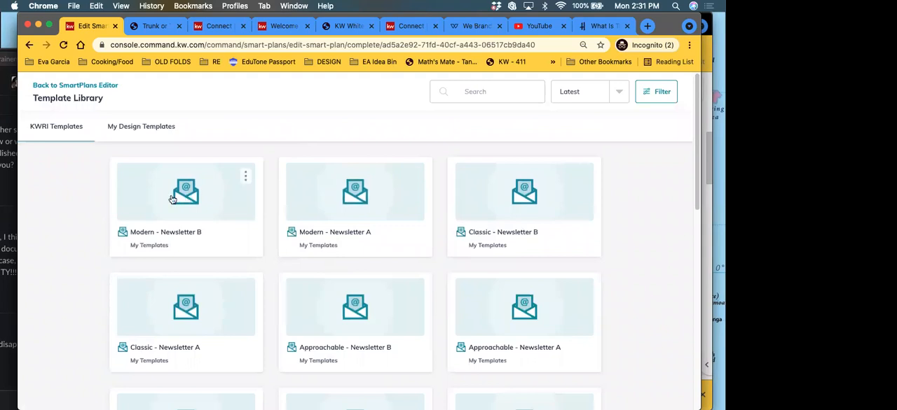
{"action": "left_click", "coordinate": [340, 234]}
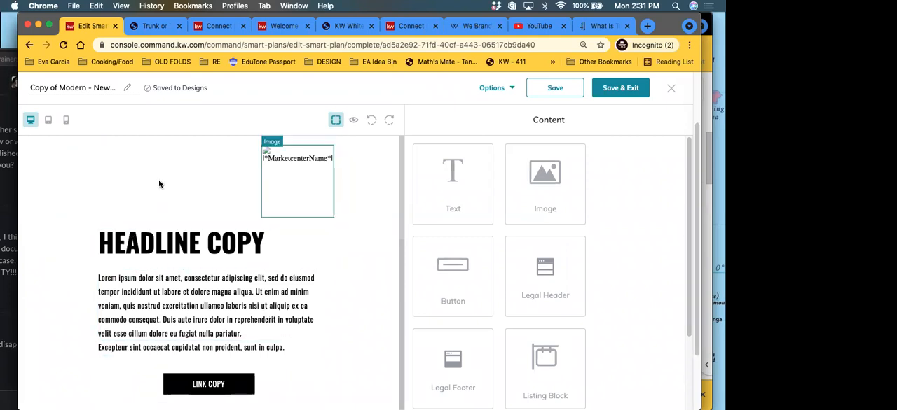
Step: Look over the newsletter template's layout and rename the design "Trunk or Treat Email"
{"action": "scroll", "coordinate": [213, 286], "scroll_direction": "down", "scroll_amount": 8}
{"action": "scroll", "coordinate": [213, 286], "scroll_direction": "up", "scroll_amount": 4}
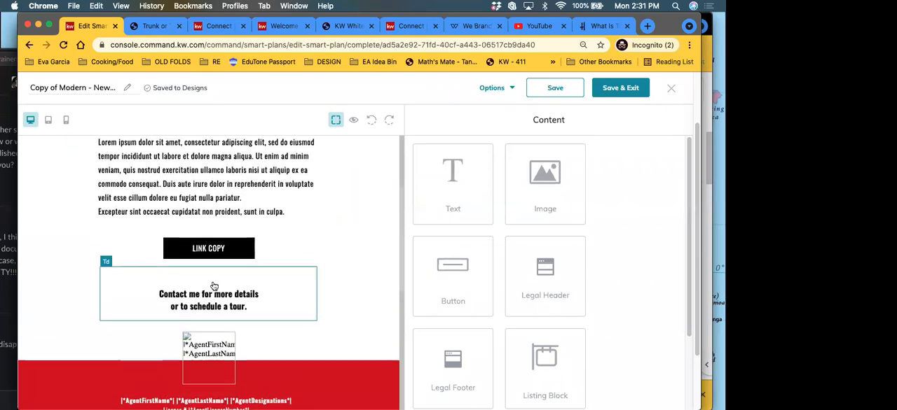
{"action": "scroll", "coordinate": [214, 286], "scroll_direction": "up", "scroll_amount": 2}
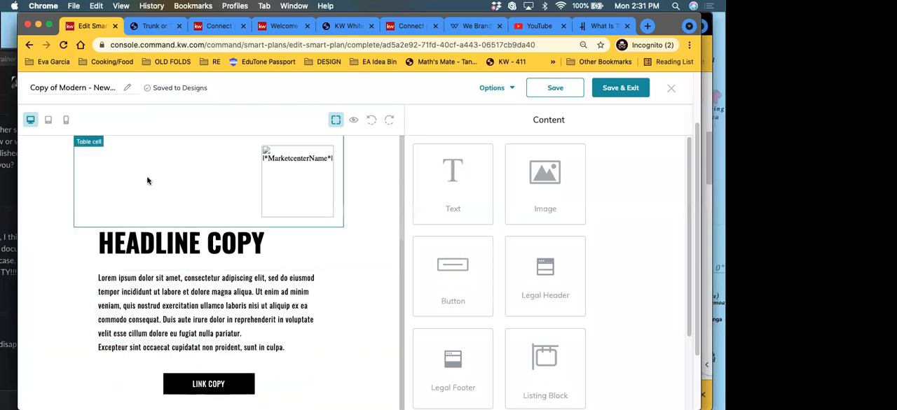
{"action": "left_click", "coordinate": [75, 87]}
{"action": "triple_click", "coordinate": [75, 88]}
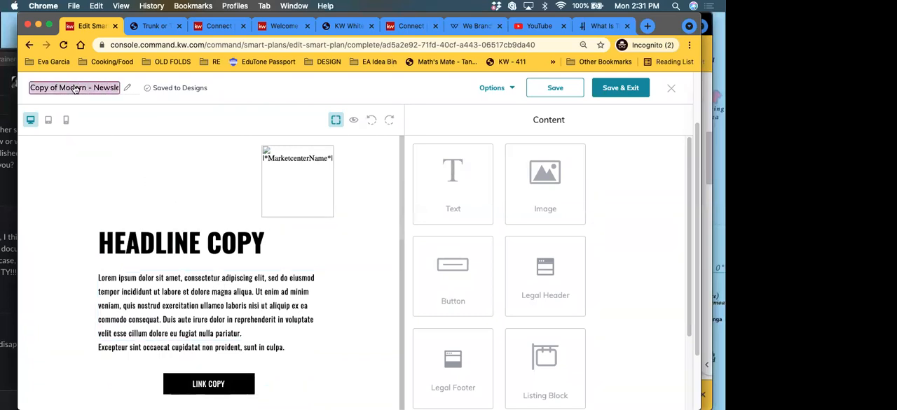
{"action": "type", "text": "T"}
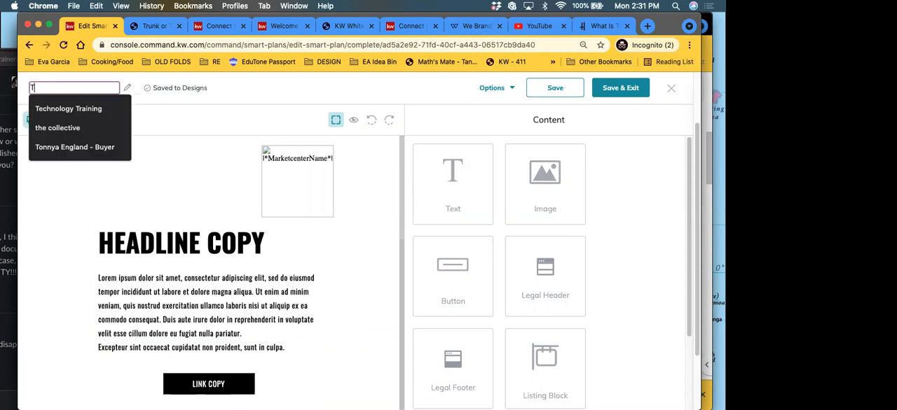
{"action": "type", "text": "runk or Treat"}
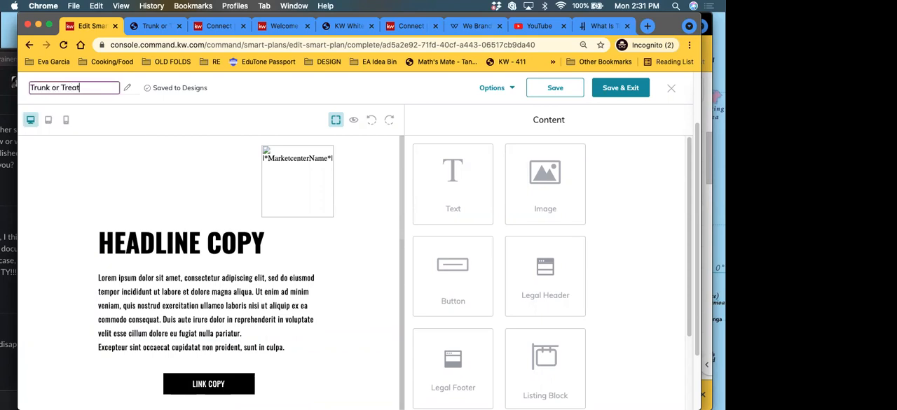
{"action": "type", "text": " Email Te"}
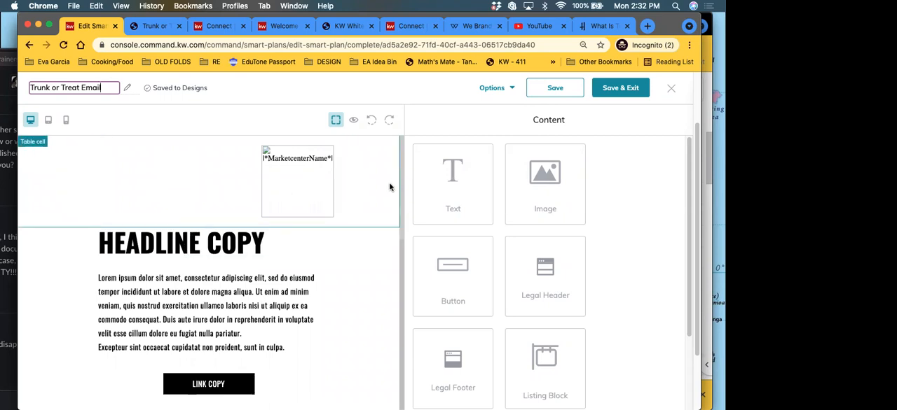
{"action": "left_click", "coordinate": [300, 190]}
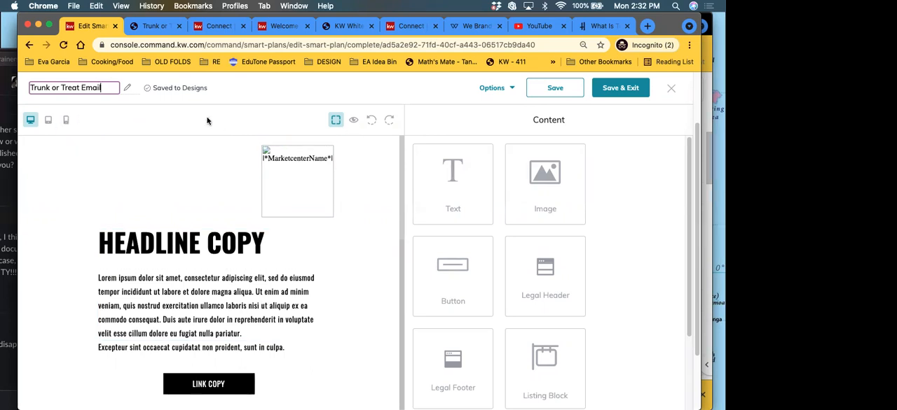
Step: Preview the Trunk or Treat Email design in desktop view and review it from the headline down to the legal footer
{"action": "left_click", "coordinate": [354, 121]}
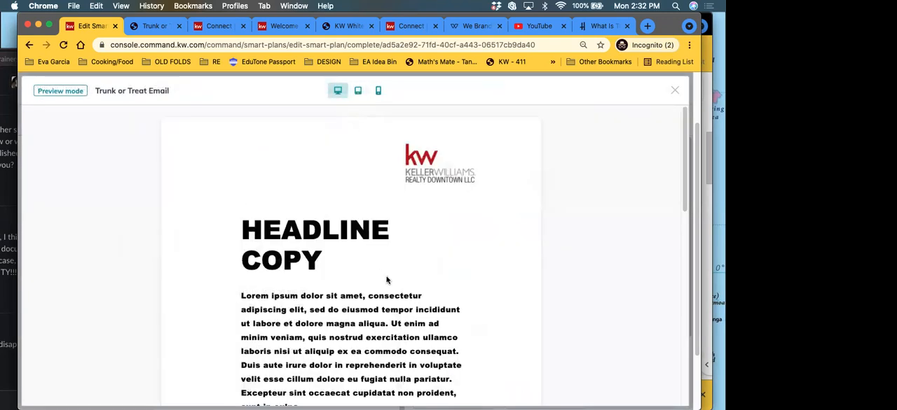
{"action": "scroll", "coordinate": [386, 280], "scroll_direction": "down", "scroll_amount": 3}
{"action": "scroll", "coordinate": [360, 241], "scroll_direction": "down", "scroll_amount": 10}
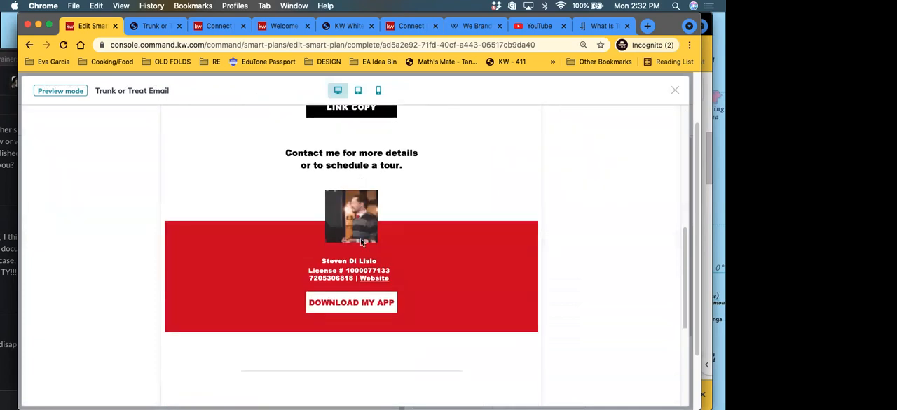
{"action": "scroll", "coordinate": [358, 249], "scroll_direction": "up", "scroll_amount": 7}
{"action": "scroll", "coordinate": [356, 250], "scroll_direction": "up", "scroll_amount": 8}
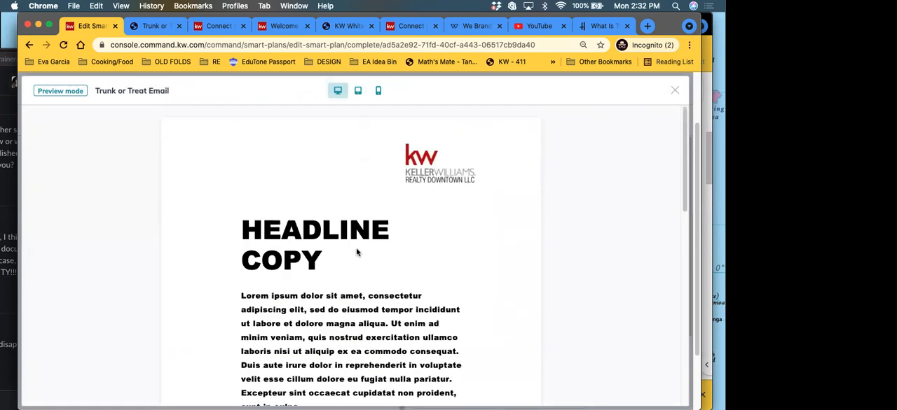
{"action": "scroll", "coordinate": [310, 196], "scroll_direction": "down", "scroll_amount": 10}
{"action": "scroll", "coordinate": [318, 231], "scroll_direction": "down", "scroll_amount": 10}
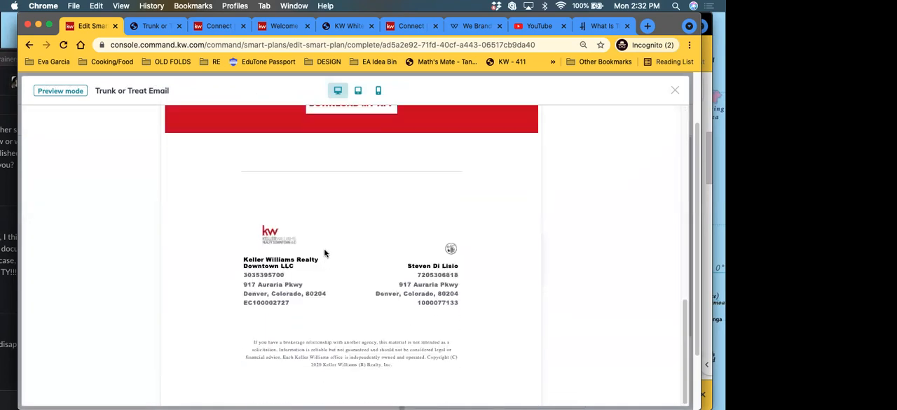
{"action": "scroll", "coordinate": [386, 253], "scroll_direction": "up", "scroll_amount": 2}
{"action": "scroll", "coordinate": [407, 254], "scroll_direction": "up", "scroll_amount": 4}
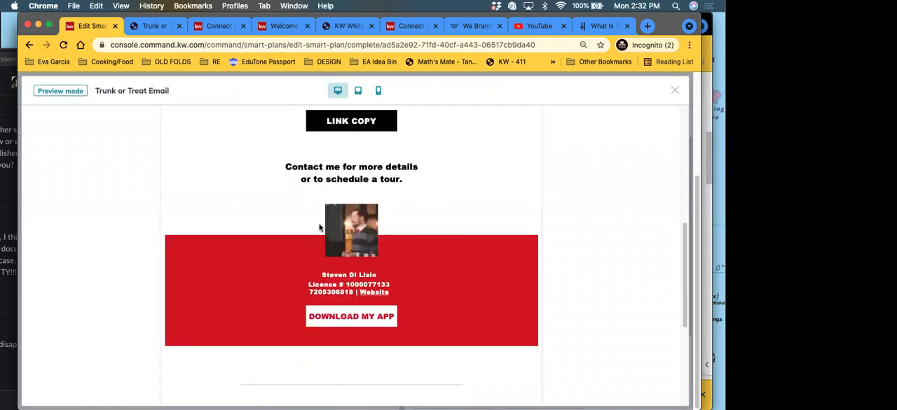
{"action": "scroll", "coordinate": [392, 232], "scroll_direction": "up", "scroll_amount": 1}
{"action": "scroll", "coordinate": [341, 222], "scroll_direction": "up", "scroll_amount": 4}
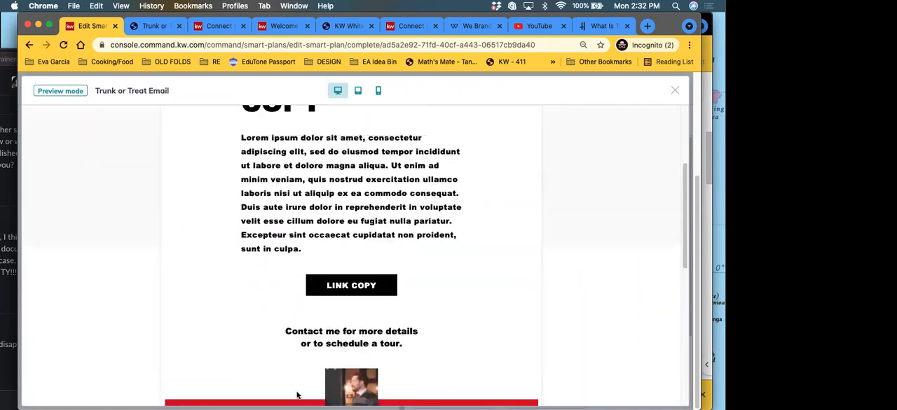
{"action": "scroll", "coordinate": [328, 212], "scroll_direction": "up", "scroll_amount": 1}
{"action": "scroll", "coordinate": [328, 212], "scroll_direction": "up", "scroll_amount": 1}
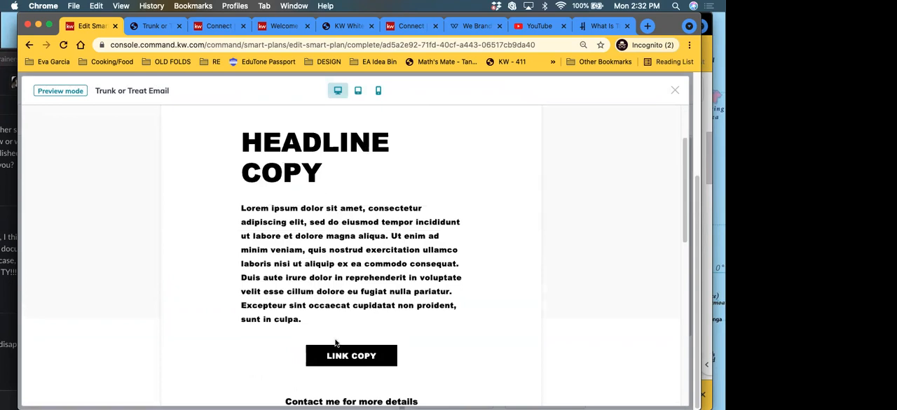
Step: Check the email preview in the tablet and mobile layouts, and close the preview
{"action": "left_click", "coordinate": [358, 91]}
{"action": "left_click", "coordinate": [378, 92]}
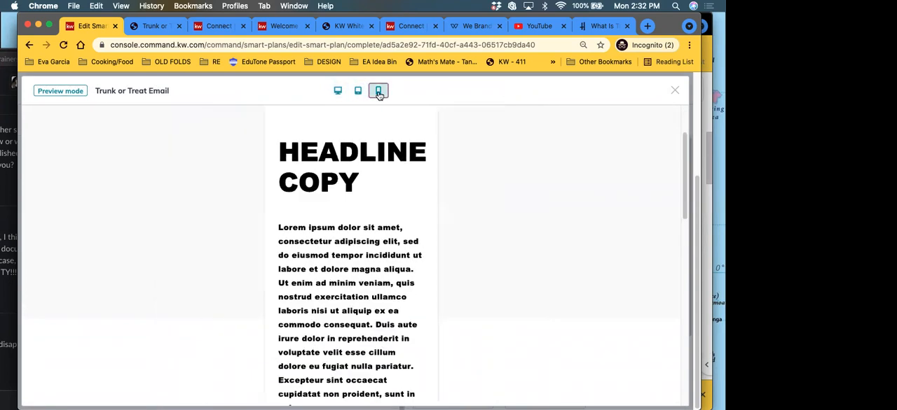
{"action": "scroll", "coordinate": [386, 213], "scroll_direction": "down", "scroll_amount": 3}
{"action": "scroll", "coordinate": [386, 213], "scroll_direction": "down", "scroll_amount": 10}
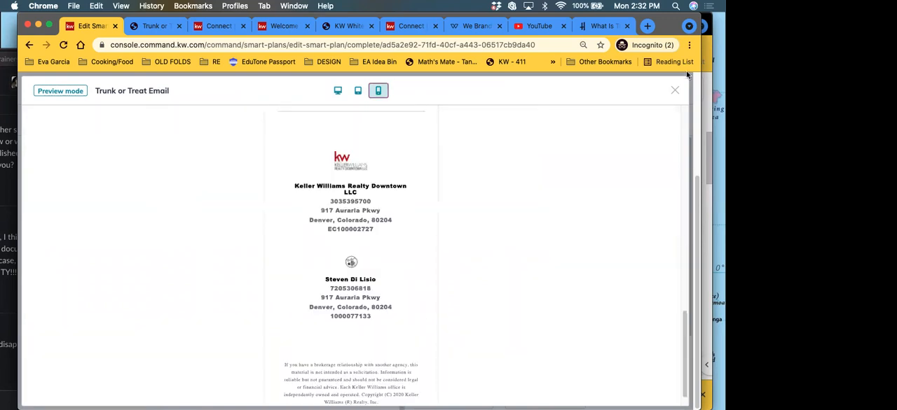
{"action": "left_click", "coordinate": [675, 90]}
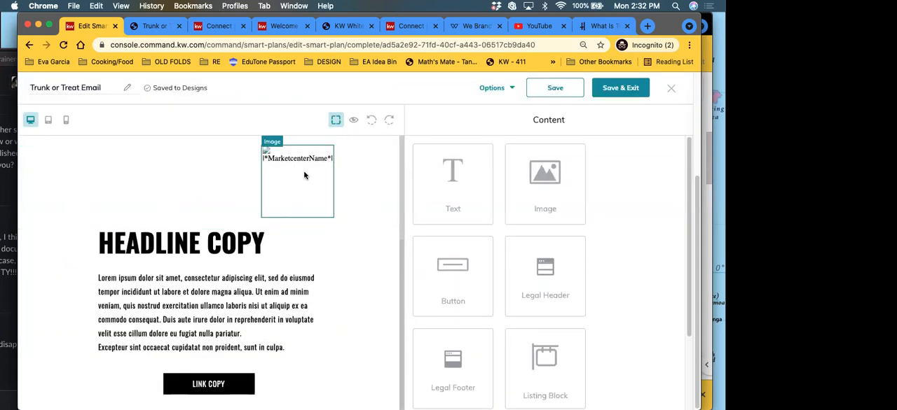
Step: Replace the newsletter's "Headline Copy" text with "Happy Halloween" and apply the edit
{"action": "scroll", "coordinate": [291, 190], "scroll_direction": "down", "scroll_amount": 3}
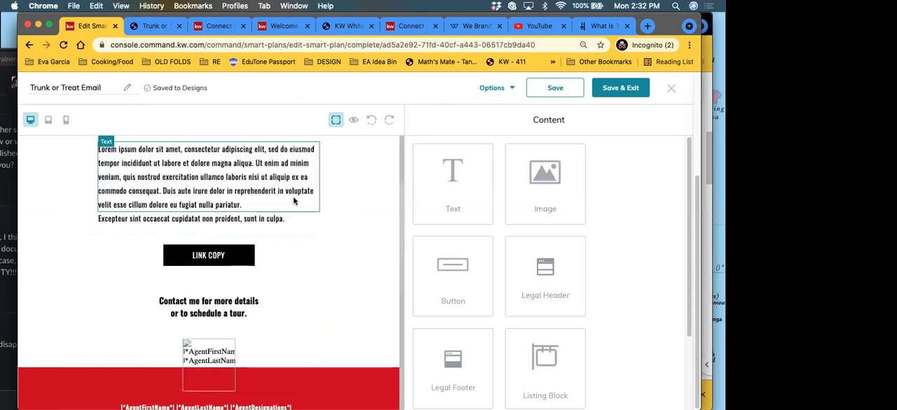
{"action": "scroll", "coordinate": [297, 200], "scroll_direction": "up", "scroll_amount": 3}
{"action": "left_click", "coordinate": [161, 238]}
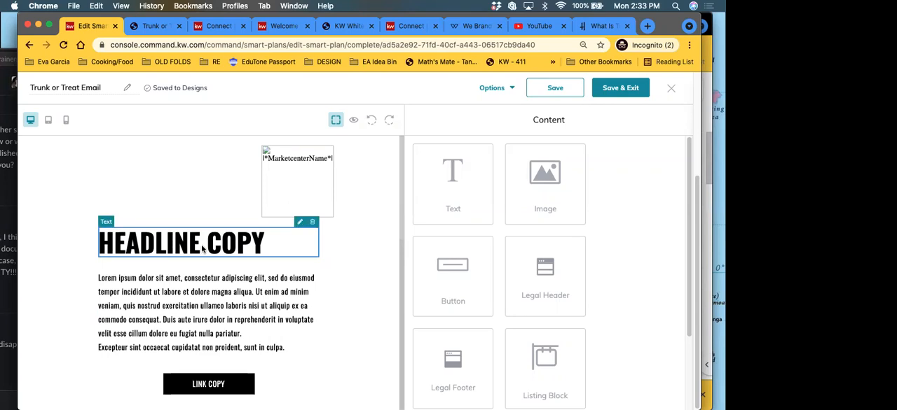
{"action": "left_click", "coordinate": [302, 224]}
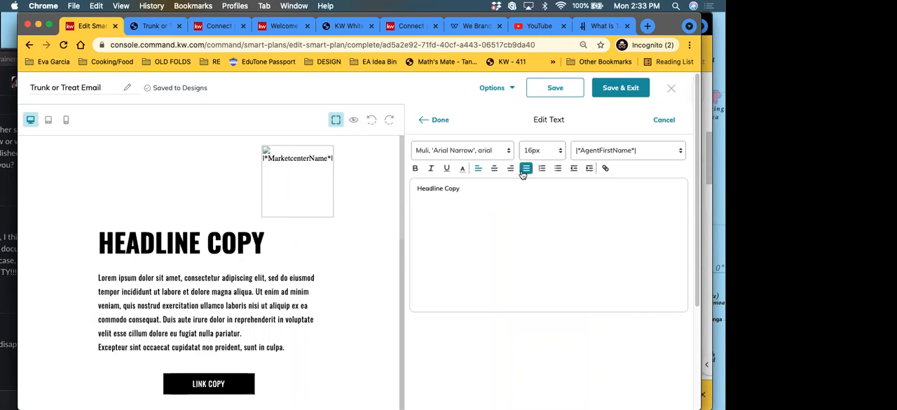
{"action": "key", "text": "BackSpace"}
{"action": "key", "text": "BackSpace"}
{"action": "key", "text": "BackSpace"}
{"action": "key", "text": "BackSpace"}
{"action": "key", "text": "BackSpace"}
{"action": "key", "text": "BackSpace"}
{"action": "key", "text": "BackSpace"}
{"action": "key", "text": "BackSpace"}
{"action": "key", "text": "BackSpace"}
{"action": "key", "text": "BackSpace"}
{"action": "key", "text": "BackSpace"}
{"action": "type", "text": "ppy ha"}
{"action": "key", "text": "BackSpace"}
{"action": "key", "text": "BackSpace"}
{"action": "type", "text": "Halloween"}
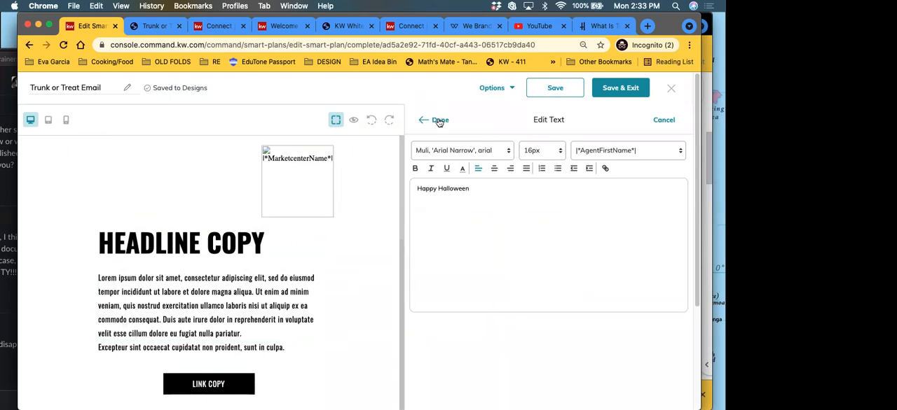
{"action": "left_click", "coordinate": [439, 121]}
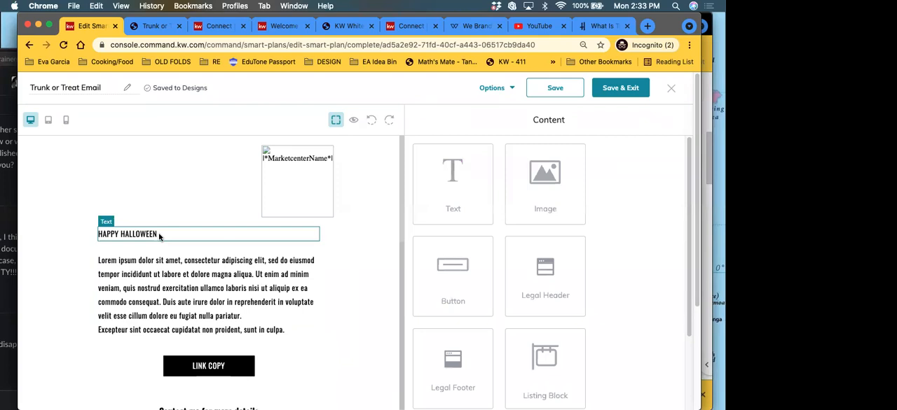
Step: Try to enlarge the "Happy Halloween" headline to 72px and apply the change
{"action": "left_click", "coordinate": [292, 231]}
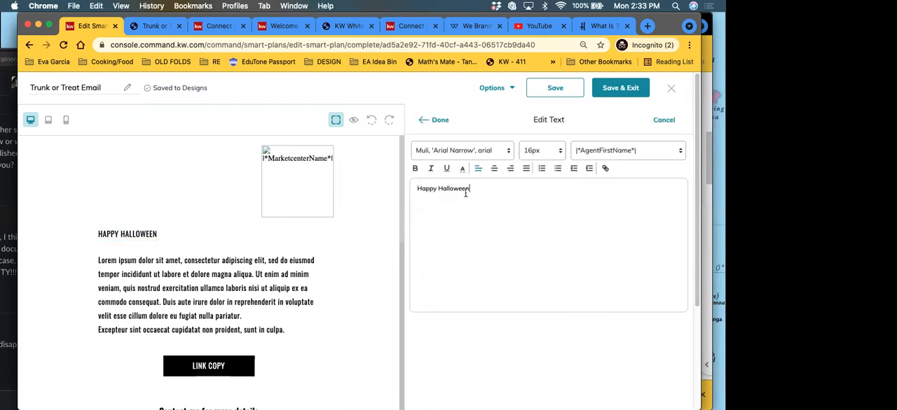
{"action": "left_click_drag", "start_coordinate": [469, 189], "coordinate": [400, 189]}
{"action": "left_click", "coordinate": [541, 150]}
{"action": "scroll", "coordinate": [543, 280], "scroll_direction": "down", "scroll_amount": 8}
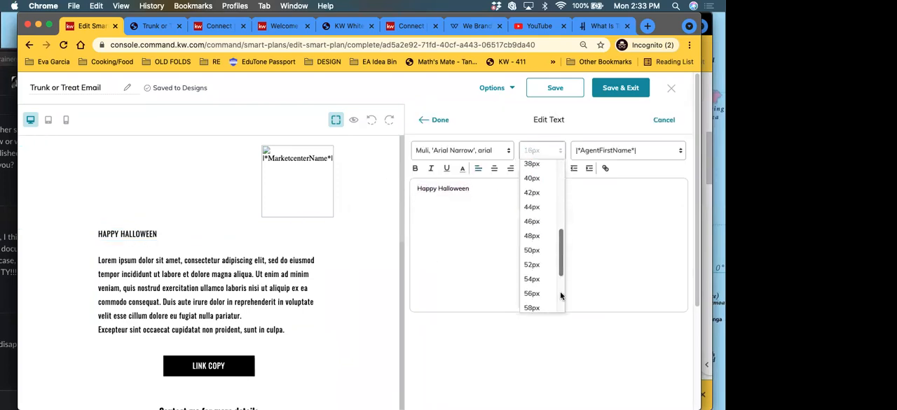
{"action": "left_click", "coordinate": [531, 298]}
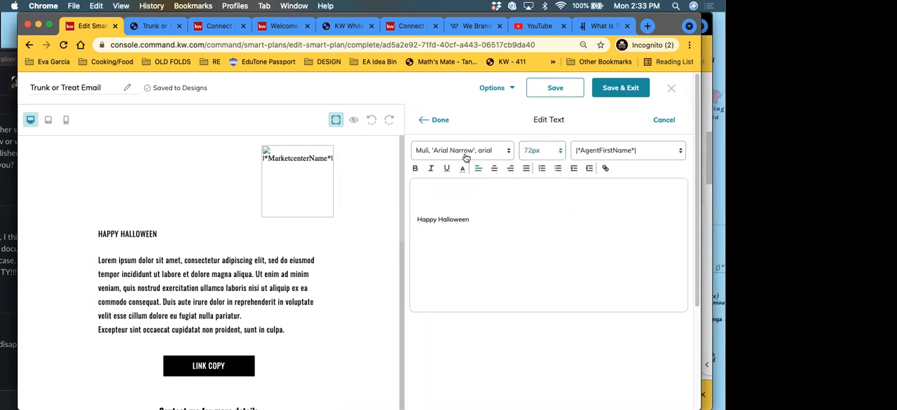
{"action": "left_click_drag", "start_coordinate": [476, 214], "coordinate": [402, 211]}
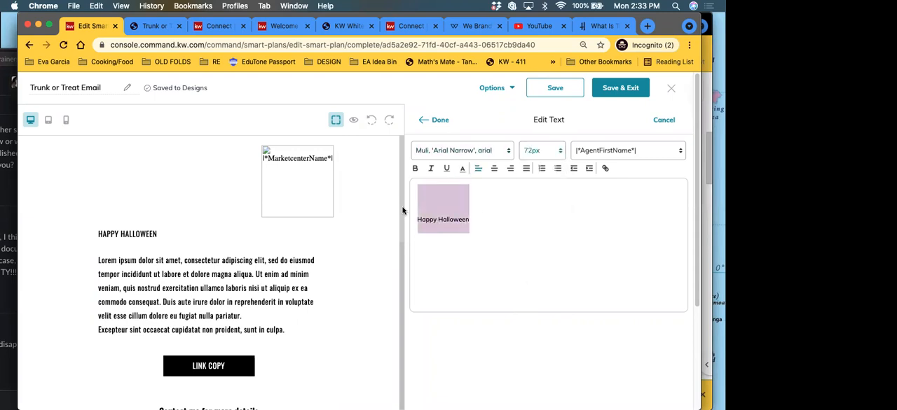
{"action": "left_click", "coordinate": [548, 158]}
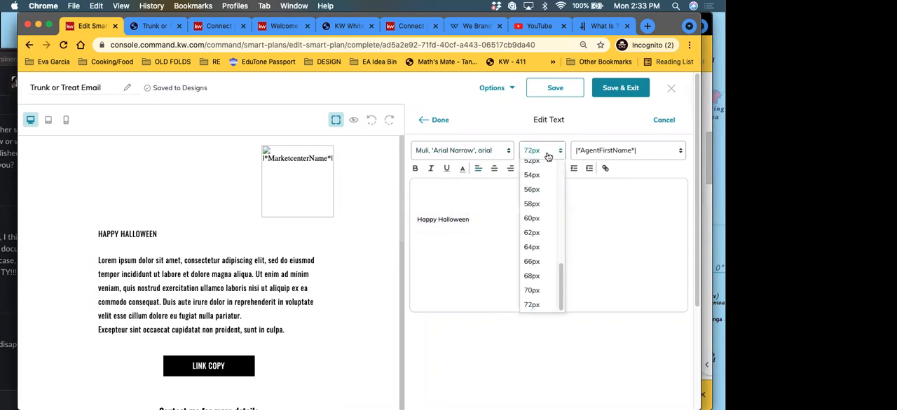
{"action": "left_click", "coordinate": [534, 300]}
{"action": "left_click", "coordinate": [430, 121]}
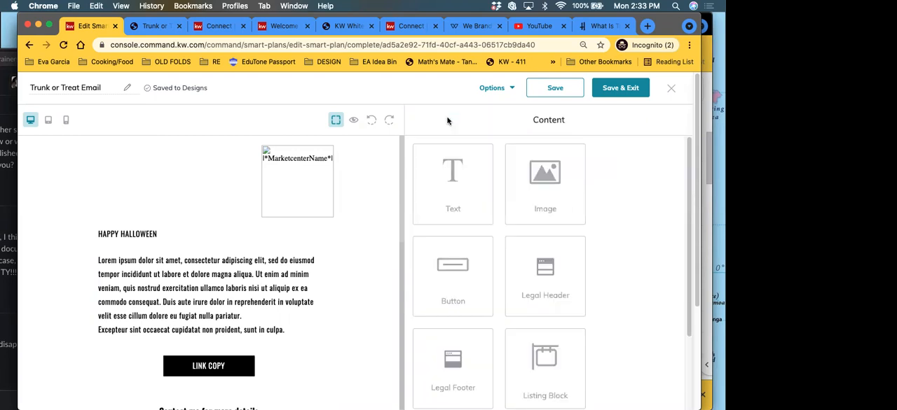
Step: Undo the headline edits back to the template's original heading and cancel the open text edit
{"action": "left_click", "coordinate": [210, 234]}
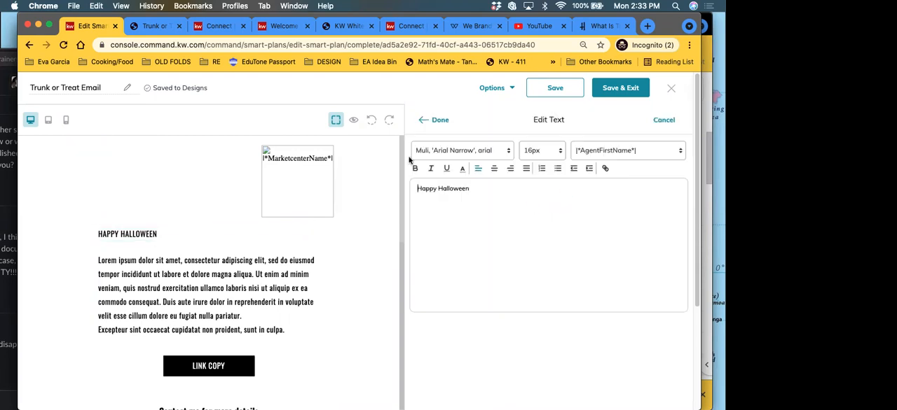
{"action": "left_click", "coordinate": [371, 122]}
{"action": "left_click", "coordinate": [372, 123]}
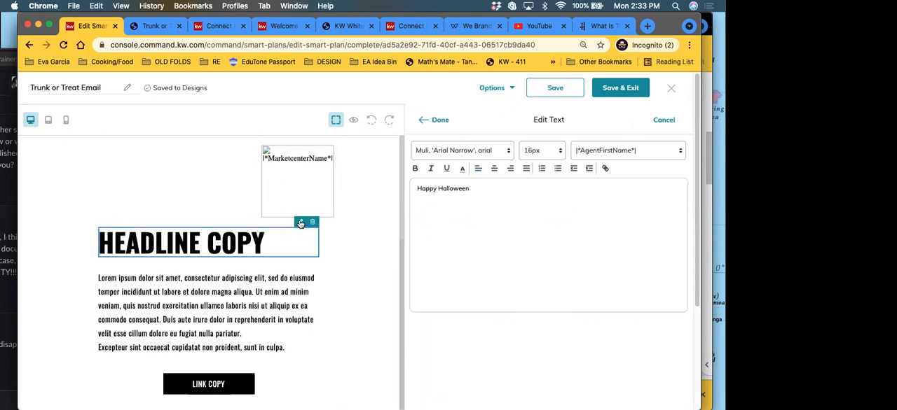
{"action": "left_click", "coordinate": [659, 123]}
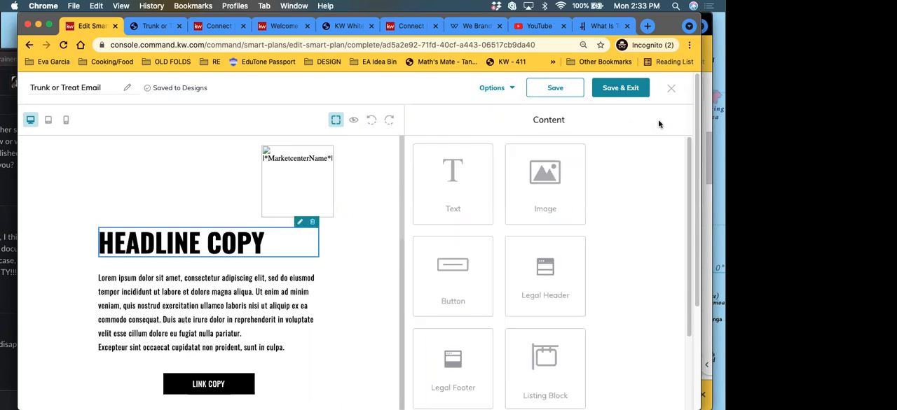
Step: Edit the restored headline, replacing all of its text with "Happy Halloween", and apply it
{"action": "left_click", "coordinate": [299, 223]}
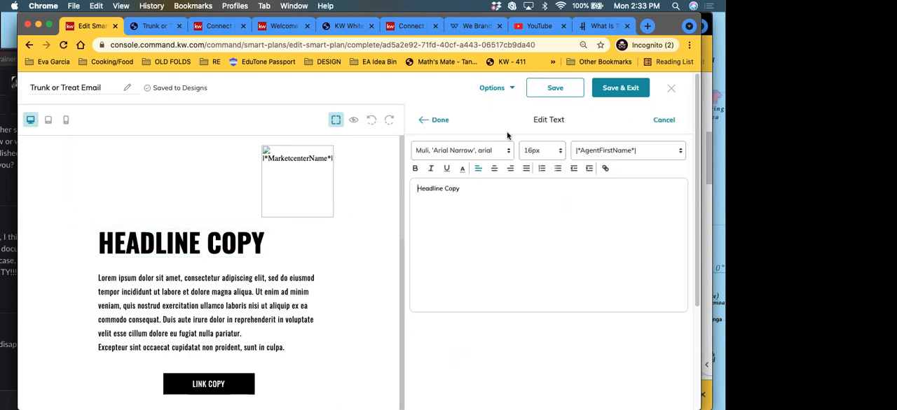
{"action": "left_click_drag", "start_coordinate": [460, 189], "coordinate": [410, 192]}
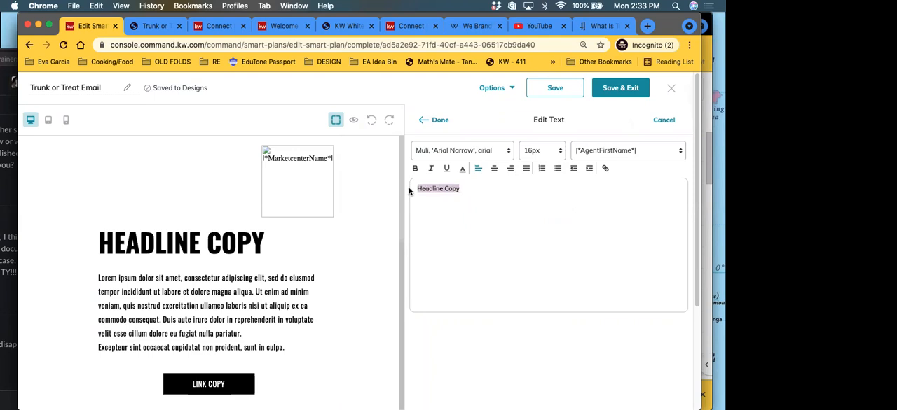
{"action": "type", "text": "Ho"}
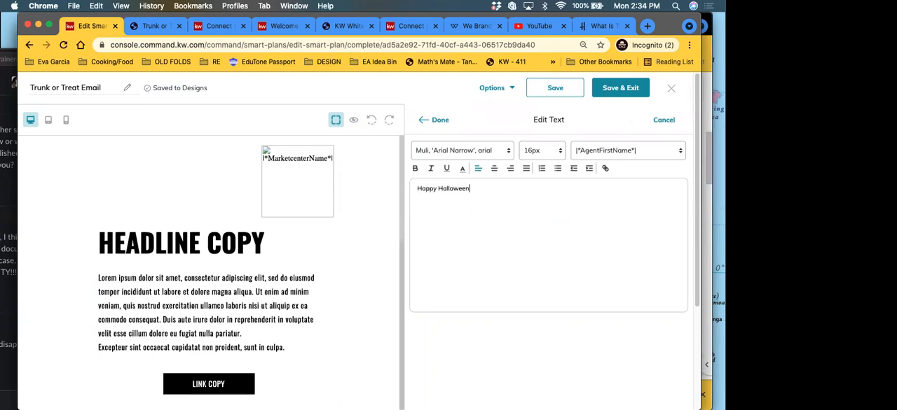
{"action": "left_click", "coordinate": [445, 124]}
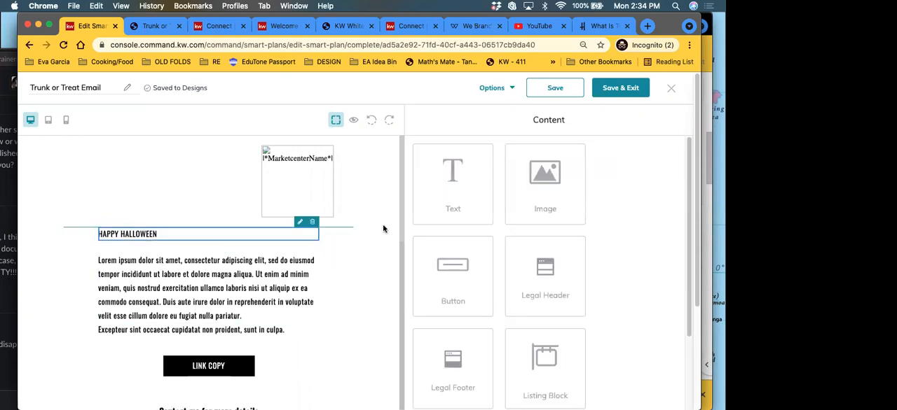
Step: Try to format the "Happy Halloween" headline in the Oswald font at 72px and apply it
{"action": "left_click", "coordinate": [297, 221]}
{"action": "left_click_drag", "start_coordinate": [516, 184], "coordinate": [398, 185]}
{"action": "left_click", "coordinate": [456, 150]}
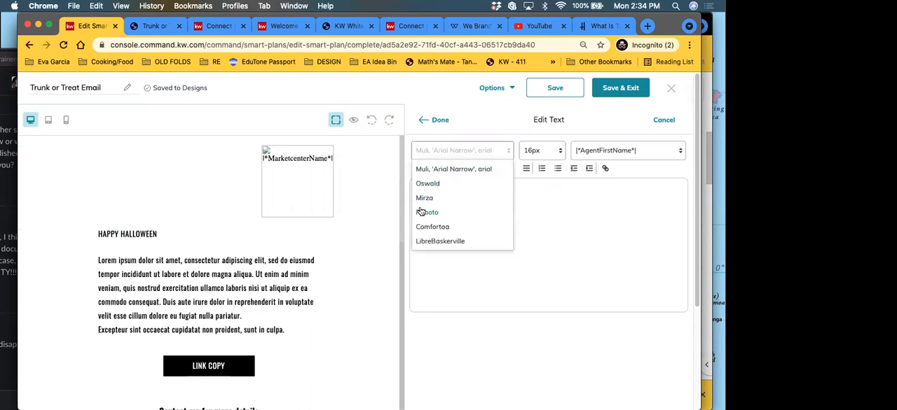
{"action": "left_click", "coordinate": [429, 183]}
{"action": "left_click", "coordinate": [552, 151]}
{"action": "scroll", "coordinate": [536, 238], "scroll_direction": "down", "scroll_amount": 6}
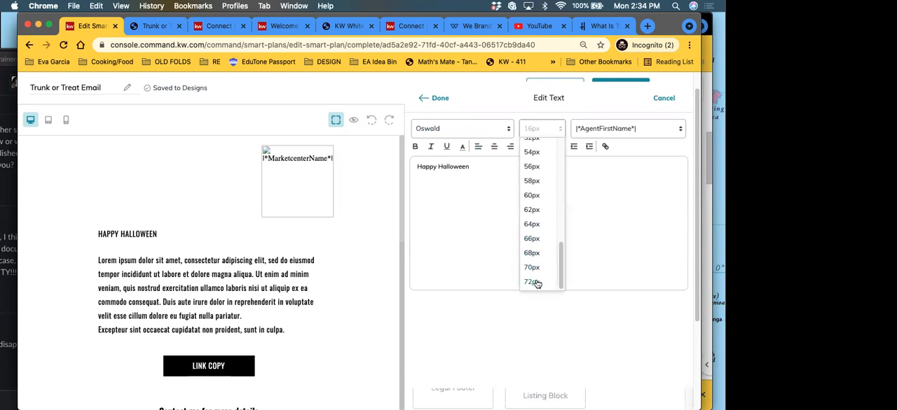
{"action": "left_click", "coordinate": [537, 283]}
{"action": "left_click", "coordinate": [441, 99]}
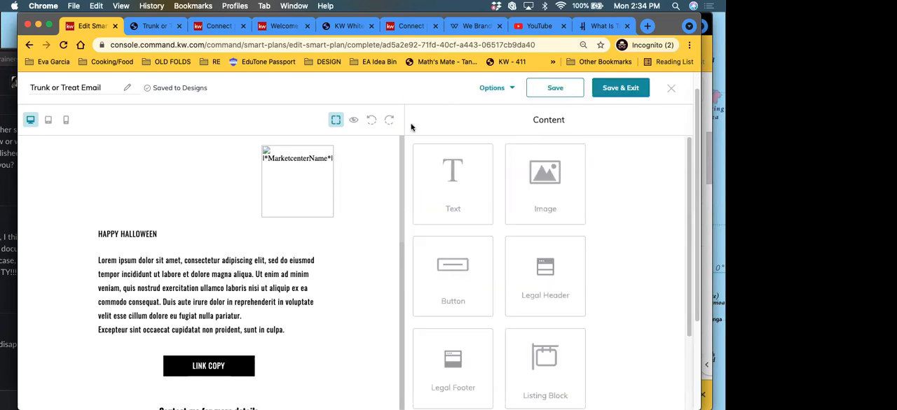
Step: Try again to restyle the "Happy Halloween" headline, choosing the Oswald font and a larger text size
{"action": "left_click", "coordinate": [302, 227]}
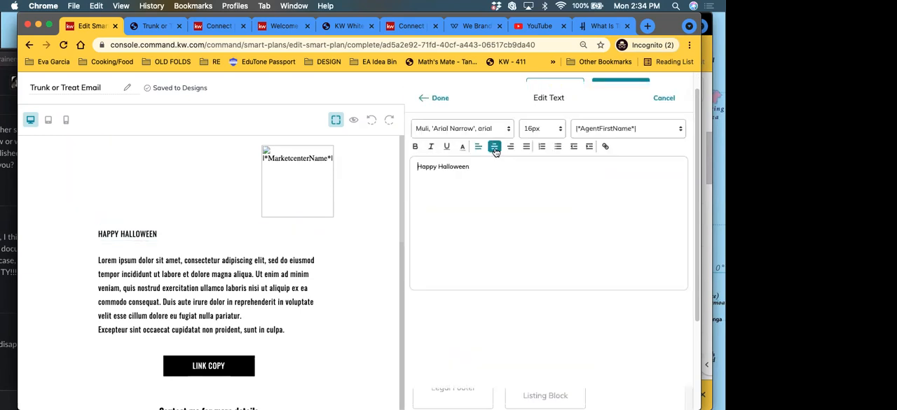
{"action": "left_click_drag", "start_coordinate": [472, 168], "coordinate": [395, 168]}
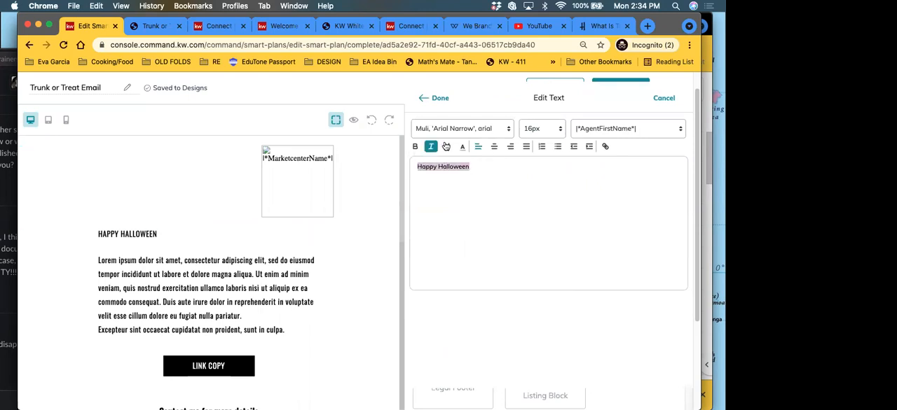
{"action": "left_click", "coordinate": [505, 133]}
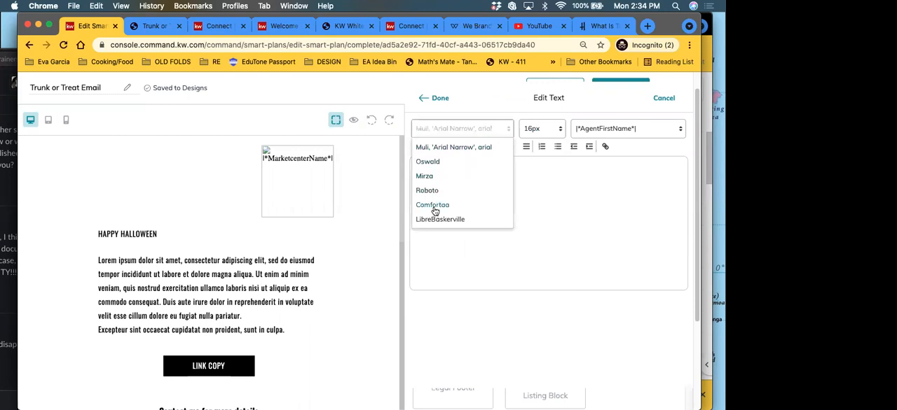
{"action": "scroll", "coordinate": [437, 124], "scroll_direction": "down", "scroll_amount": 2}
{"action": "left_click", "coordinate": [471, 136]}
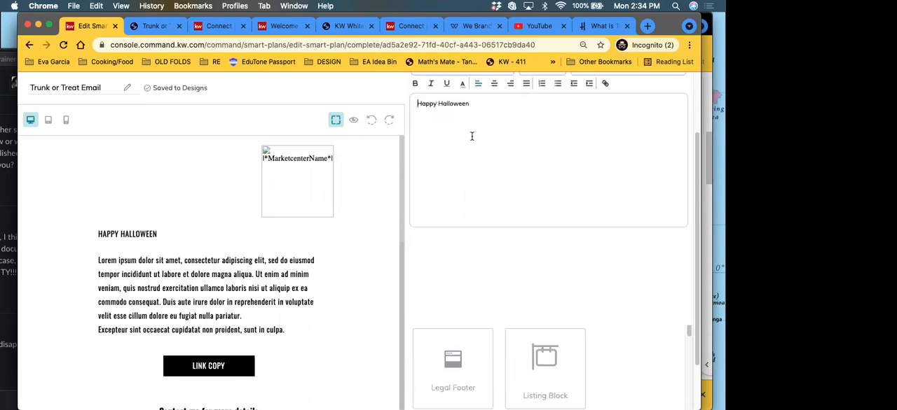
{"action": "scroll", "coordinate": [480, 134], "scroll_direction": "up", "scroll_amount": 2}
{"action": "left_click_drag", "start_coordinate": [471, 162], "coordinate": [404, 172]}
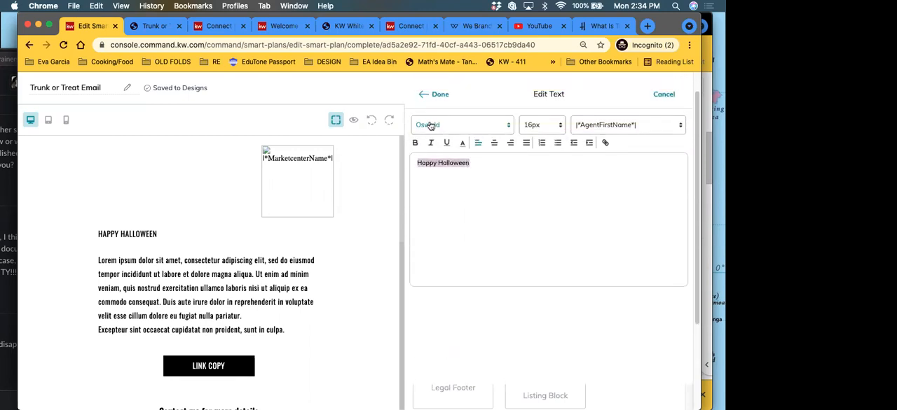
{"action": "left_click", "coordinate": [541, 124]}
{"action": "scroll", "coordinate": [539, 278], "scroll_direction": "down", "scroll_amount": 3}
{"action": "left_click", "coordinate": [540, 274]}
{"action": "left_click_drag", "start_coordinate": [469, 197], "coordinate": [418, 167]}
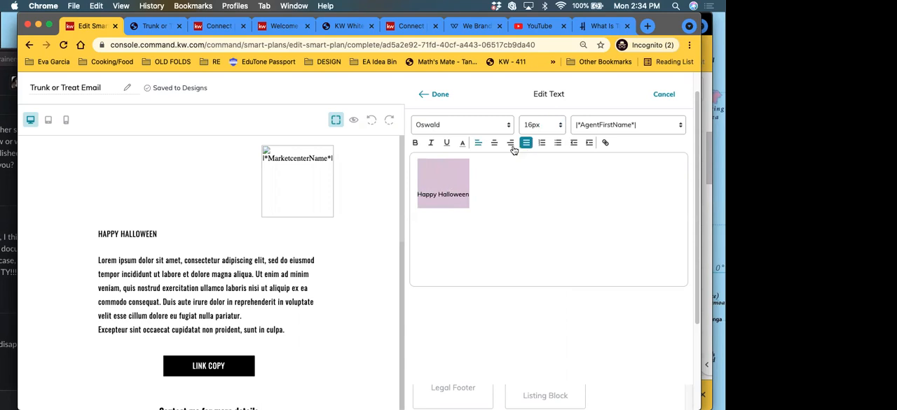
Step: Switch to Notes, add a "Happy Halloween" line at the end of the Calendly Link Breakdown note, and format it as a Title
{"action": "left_click", "coordinate": [309, 202]}
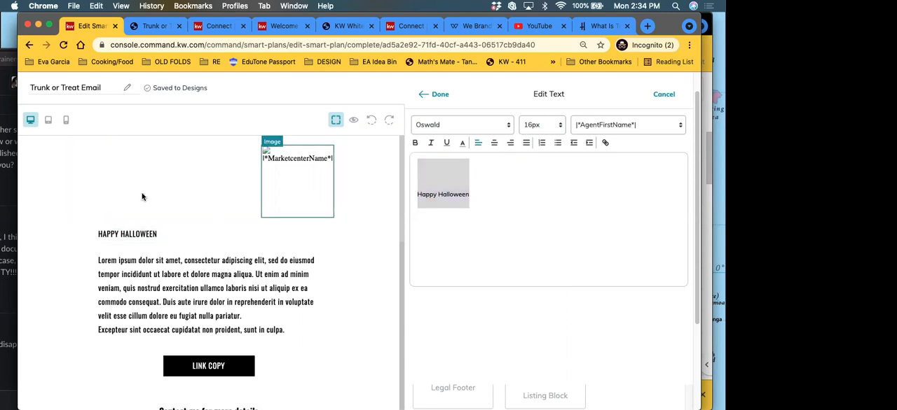
{"action": "key", "text": "ctrl+Up"}
{"action": "left_click", "coordinate": [132, 142]}
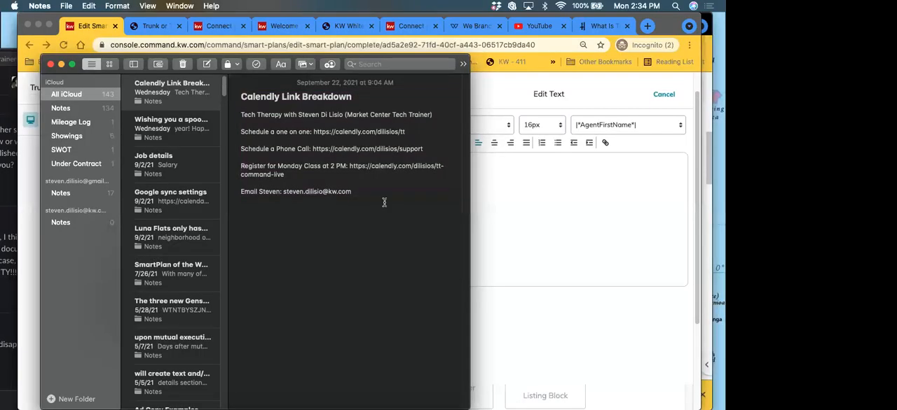
{"action": "key", "text": "Return"}
{"action": "type", "text": "Happy Halloween"}
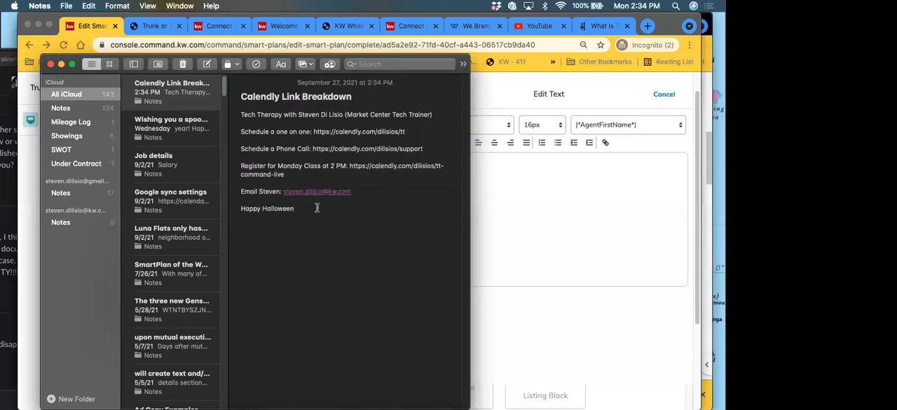
{"action": "left_click_drag", "start_coordinate": [316, 208], "coordinate": [235, 209]}
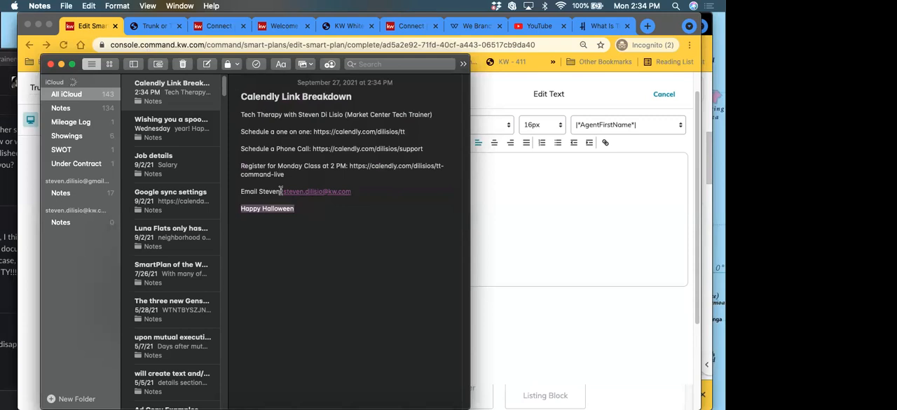
{"action": "left_click", "coordinate": [280, 66]}
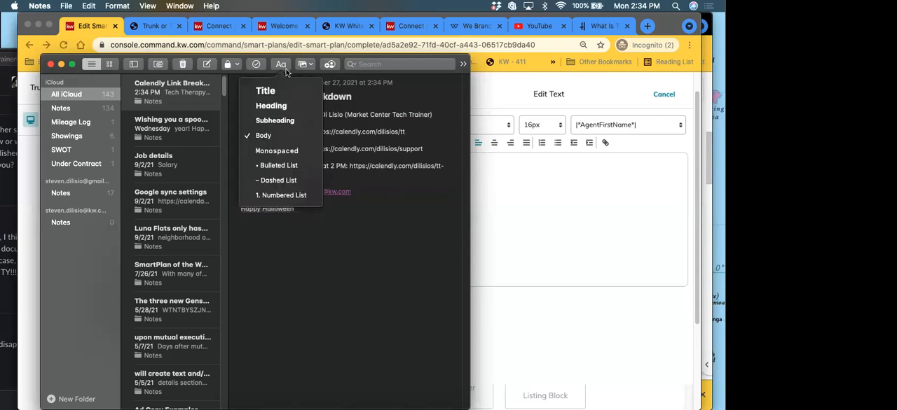
{"action": "left_click", "coordinate": [280, 93]}
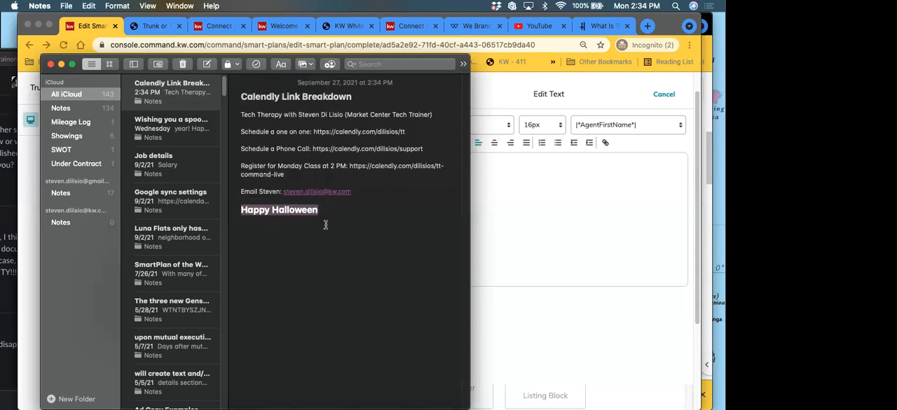
Step: Return to the email design, replace the headline text with the formatted "Happy Halloween" from Notes, and apply it
{"action": "left_click", "coordinate": [479, 165]}
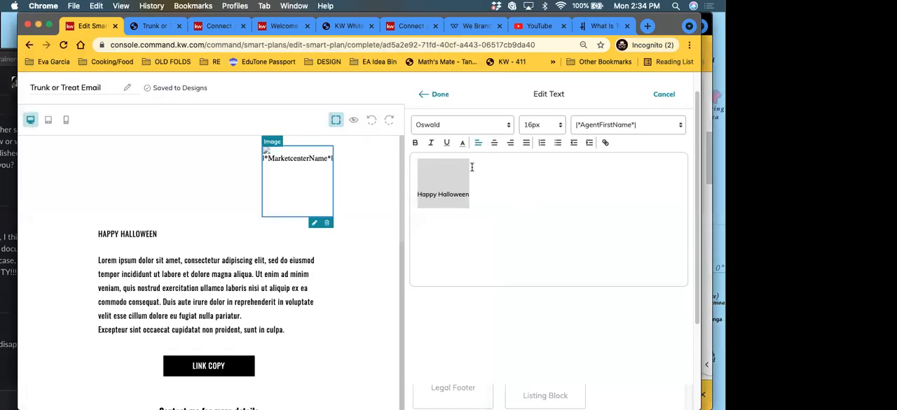
{"action": "left_click", "coordinate": [443, 187]}
{"action": "left_click", "coordinate": [440, 94]}
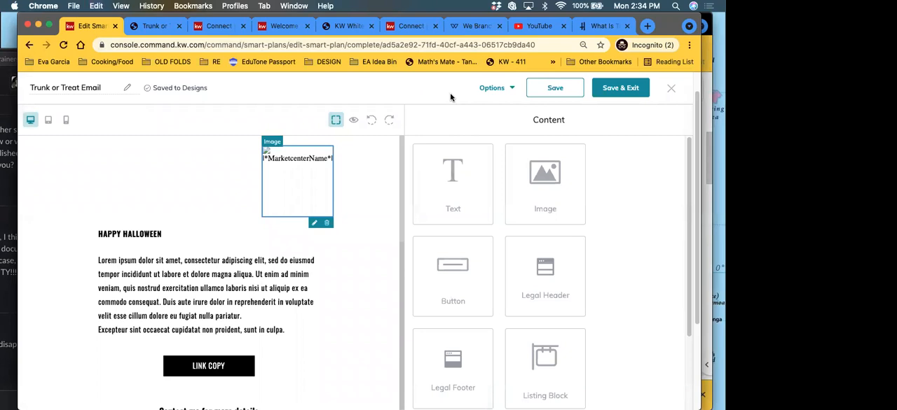
Step: Copy the "What Is Trunk or Treating?" and "How Does Trunk or Treating Work?" text from the Holidappy article for the email body
{"action": "scroll", "coordinate": [168, 265], "scroll_direction": "down", "scroll_amount": 1}
{"action": "left_click", "coordinate": [169, 255]}
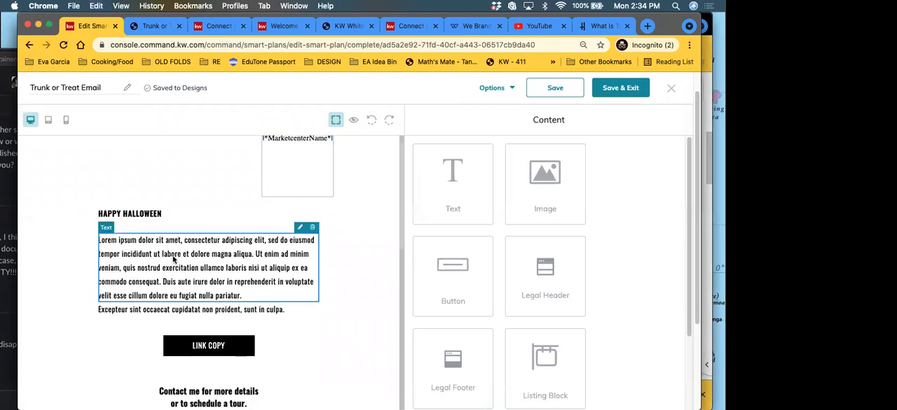
{"action": "left_click", "coordinate": [596, 28]}
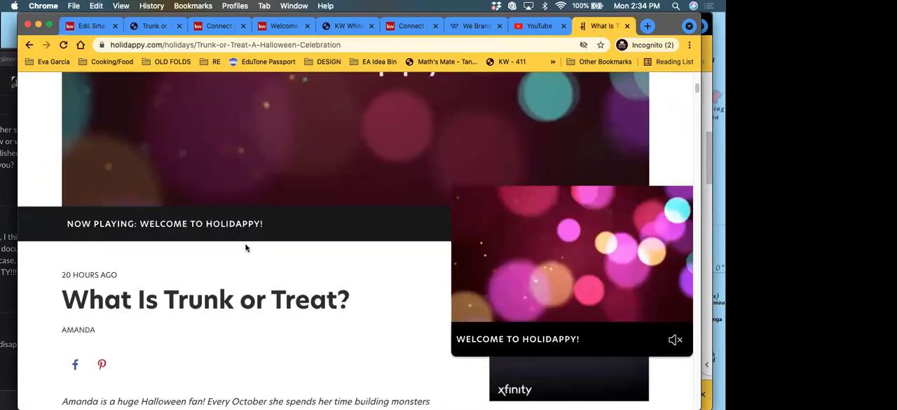
{"action": "scroll", "coordinate": [245, 249], "scroll_direction": "down", "scroll_amount": 5}
{"action": "scroll", "coordinate": [240, 263], "scroll_direction": "down", "scroll_amount": 5}
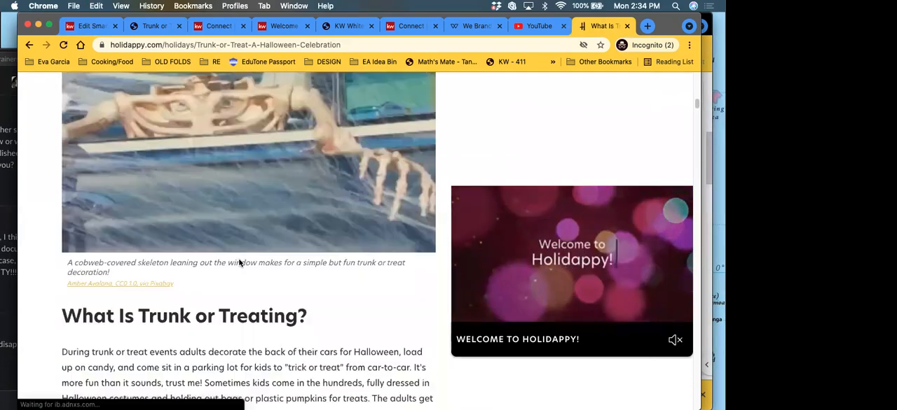
{"action": "scroll", "coordinate": [234, 244], "scroll_direction": "down", "scroll_amount": 3}
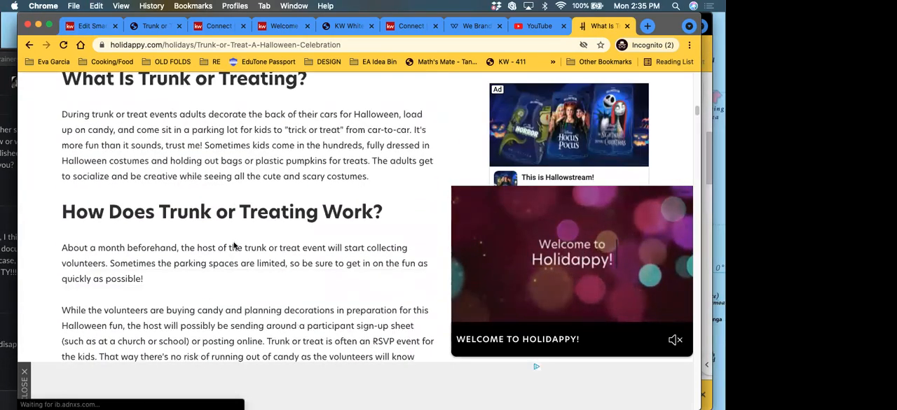
{"action": "scroll", "coordinate": [234, 244], "scroll_direction": "down", "scroll_amount": 3}
{"action": "scroll", "coordinate": [84, 140], "scroll_direction": "up", "scroll_amount": 4}
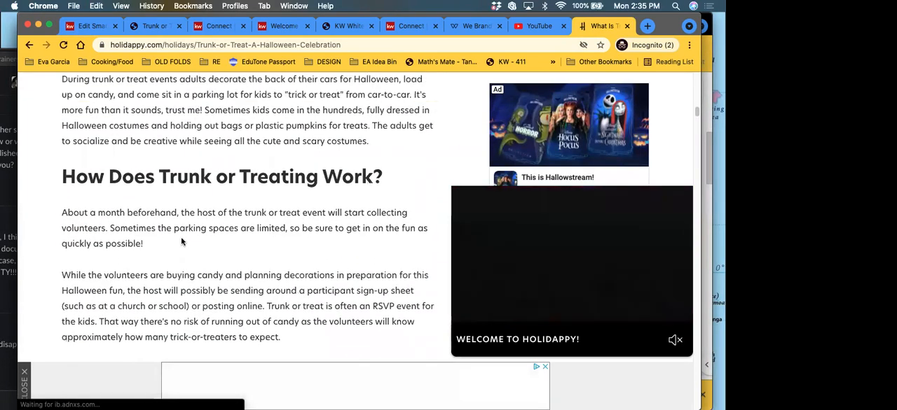
{"action": "left_click_drag", "start_coordinate": [63, 110], "coordinate": [268, 403]}
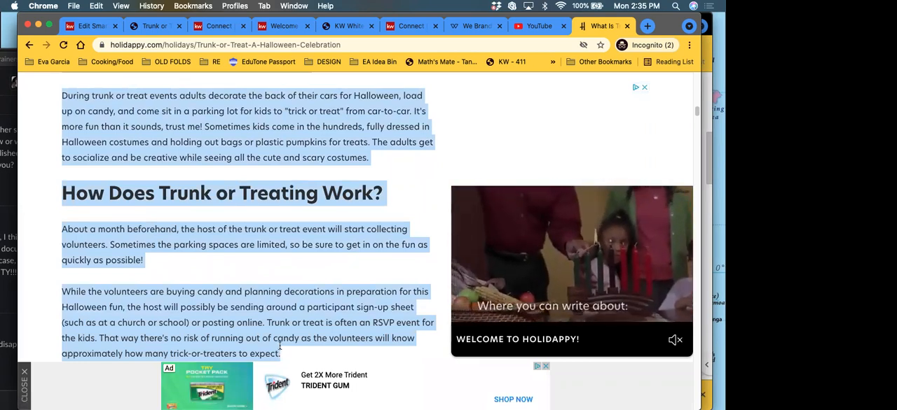
{"action": "right_click", "coordinate": [202, 242]}
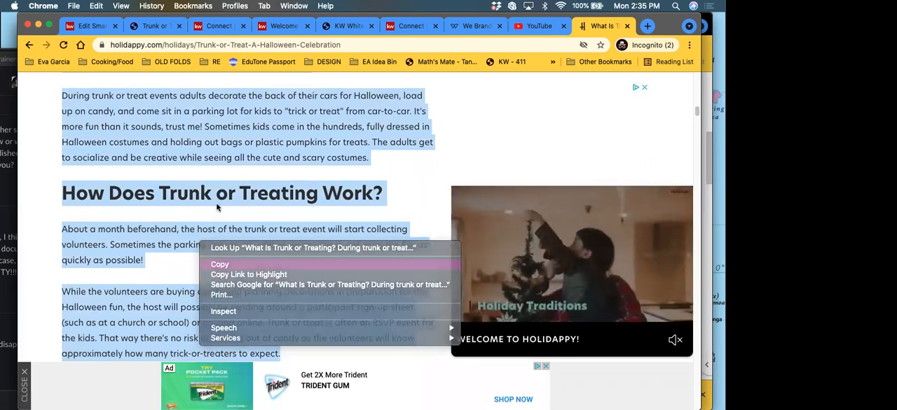
{"action": "left_click", "coordinate": [219, 264]}
Step: Replace the Lorem ipsum paragraph below the headline with the copied Trunk or Treat article text and apply it
{"action": "left_click", "coordinate": [91, 26]}
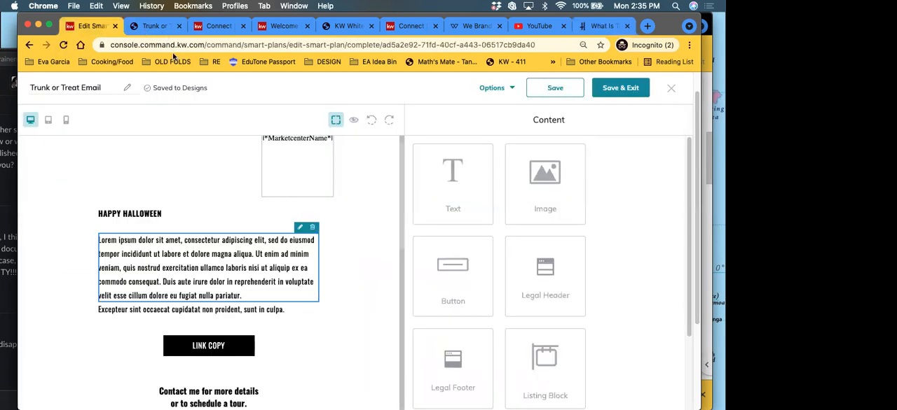
{"action": "left_click", "coordinate": [300, 227]}
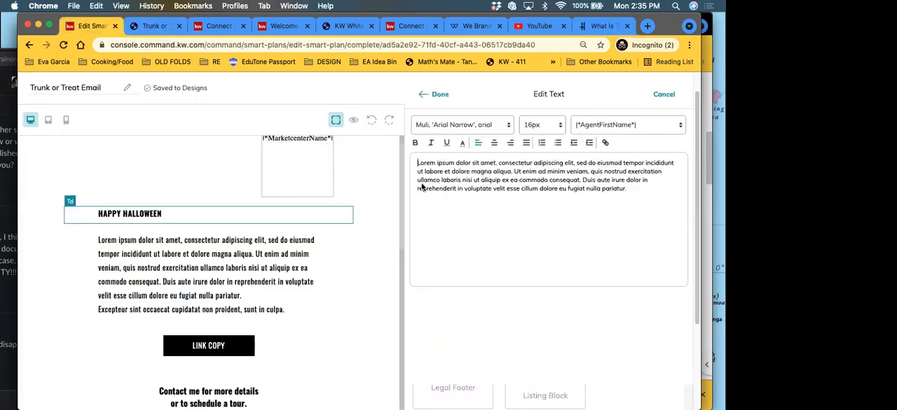
{"action": "left_click_drag", "start_coordinate": [627, 189], "coordinate": [426, 158]}
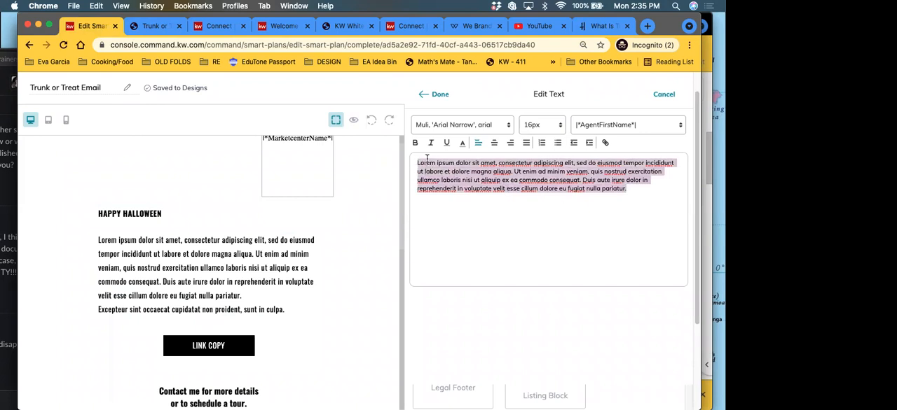
{"action": "right_click", "coordinate": [426, 158]}
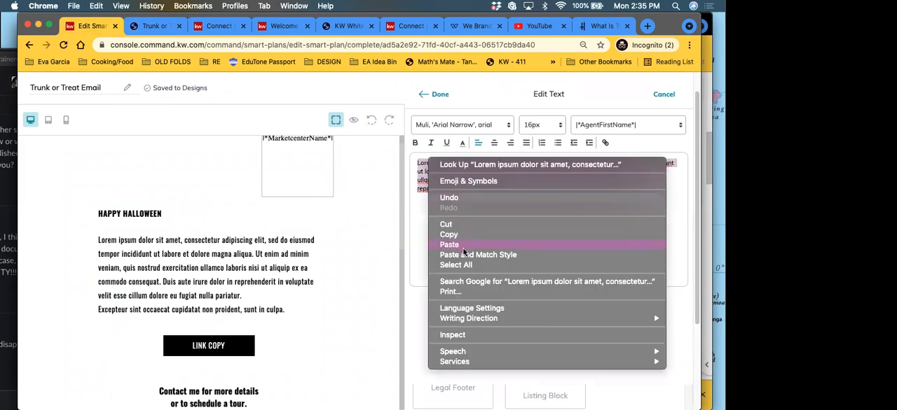
{"action": "left_click", "coordinate": [462, 248]}
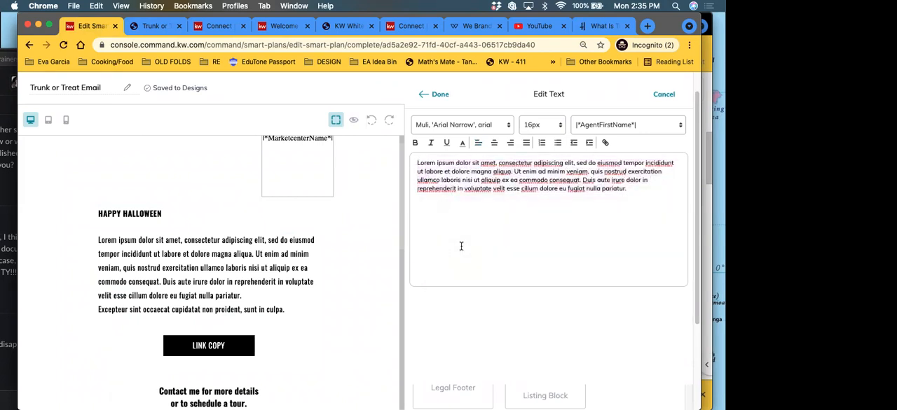
{"action": "left_click", "coordinate": [440, 95]}
{"action": "scroll", "coordinate": [203, 279], "scroll_direction": "down", "scroll_amount": 1}
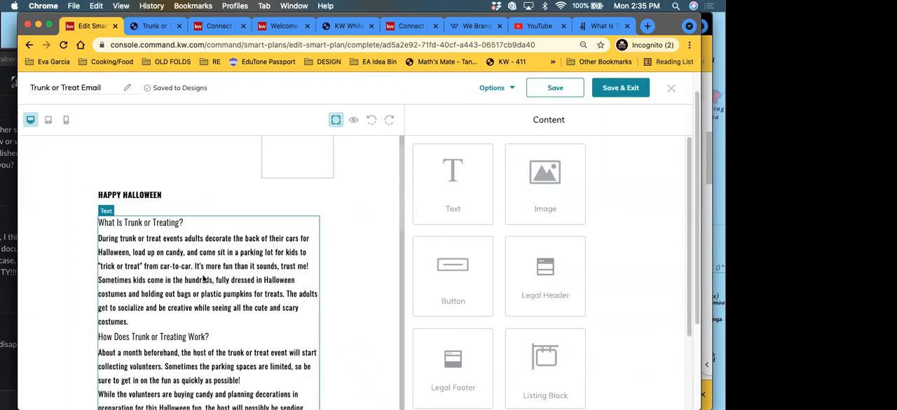
{"action": "left_click", "coordinate": [160, 194]}
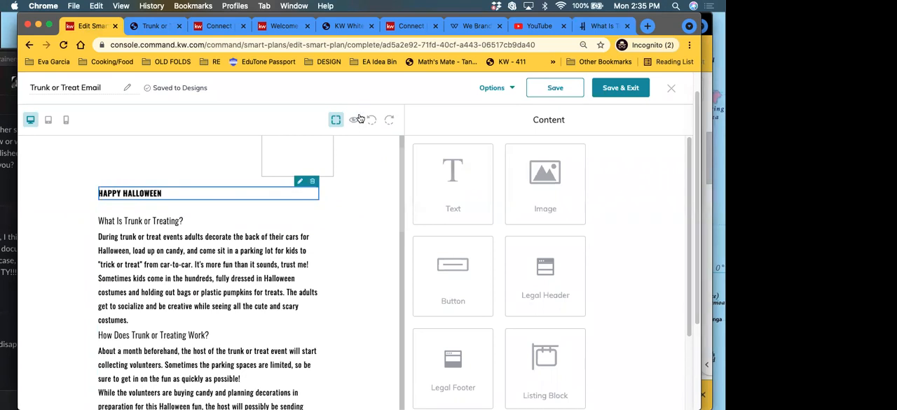
Step: Copy the web address of the published Trunk or Treat landing page
{"action": "scroll", "coordinate": [250, 265], "scroll_direction": "down", "scroll_amount": 10}
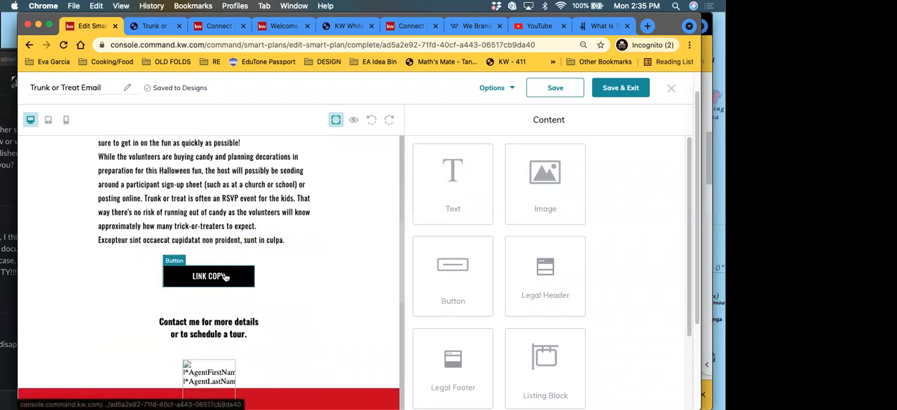
{"action": "left_click", "coordinate": [148, 27]}
{"action": "left_click", "coordinate": [174, 46]}
{"action": "right_click", "coordinate": [173, 47]}
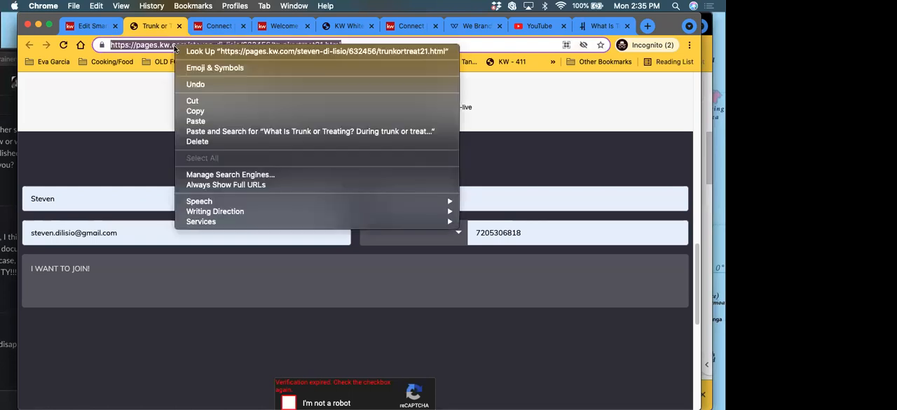
{"action": "left_click", "coordinate": [112, 95]}
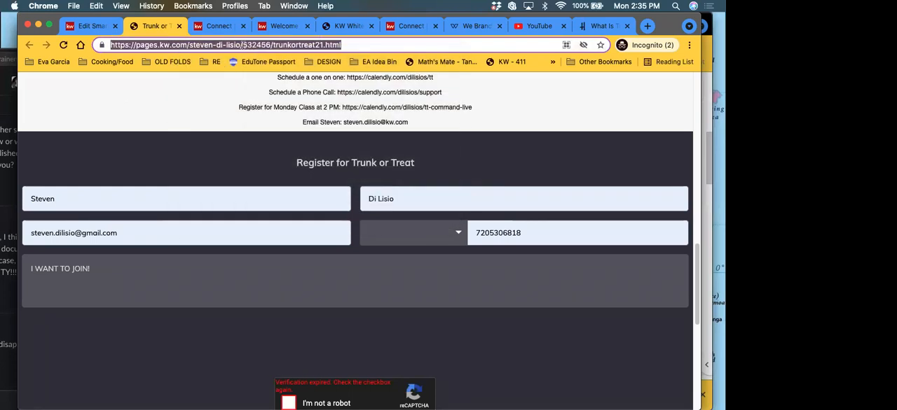
{"action": "right_click", "coordinate": [243, 45]}
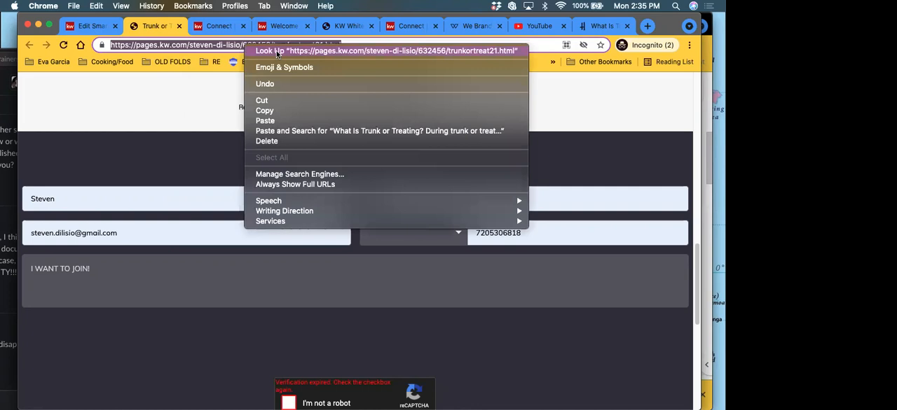
{"action": "left_click", "coordinate": [276, 110]}
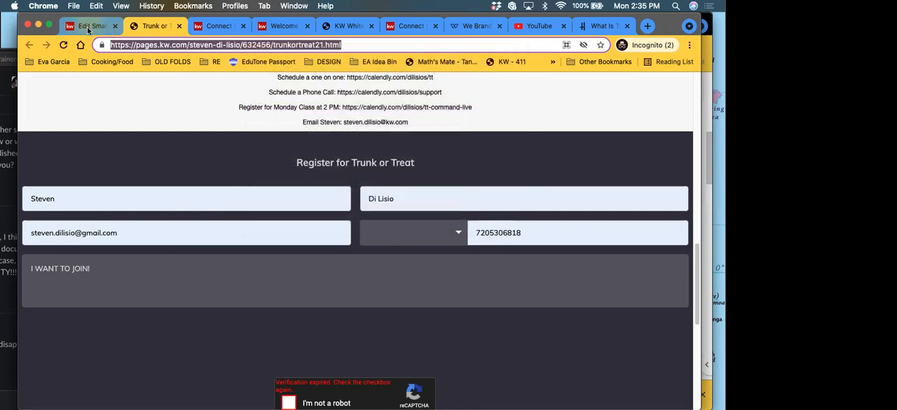
Step: Return to the email design and delete the leftover "Excepteur sint occaecat" text line above the button
{"action": "left_click", "coordinate": [87, 26]}
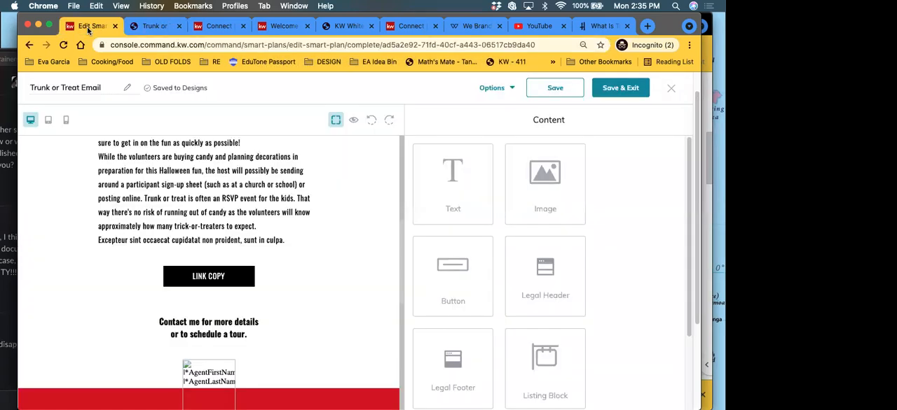
{"action": "left_click", "coordinate": [196, 278]}
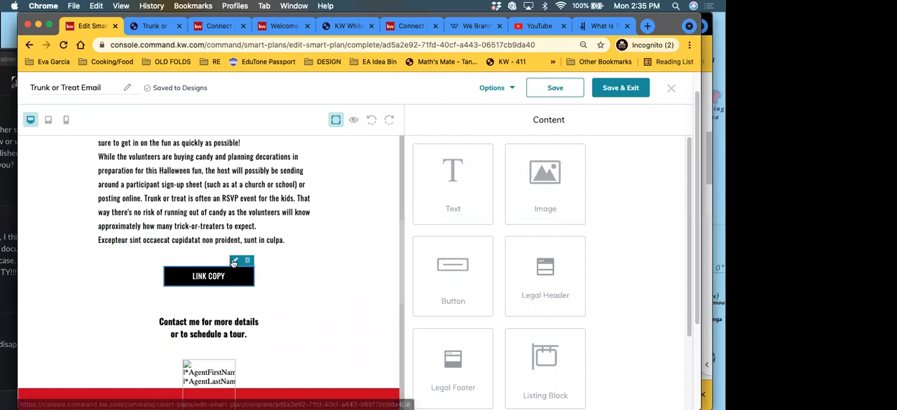
{"action": "left_click", "coordinate": [233, 245]}
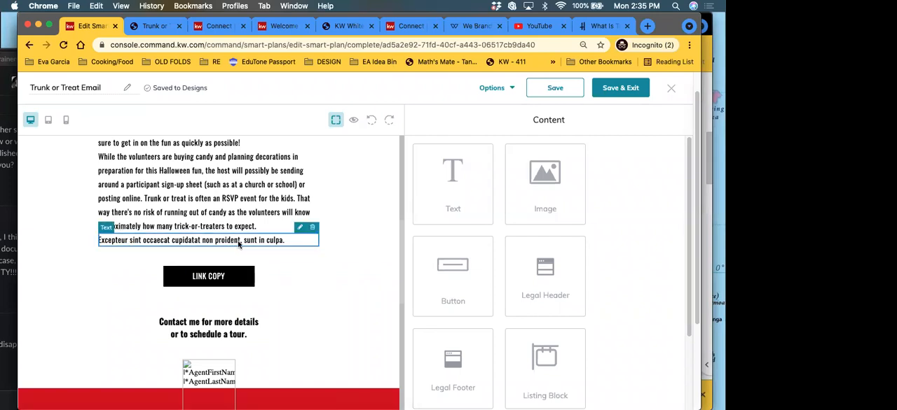
{"action": "left_click", "coordinate": [313, 230]}
Step: Open the "Link Copy" button for editing and change its text to "Register"
{"action": "left_click", "coordinate": [239, 260]}
{"action": "left_click", "coordinate": [235, 248]}
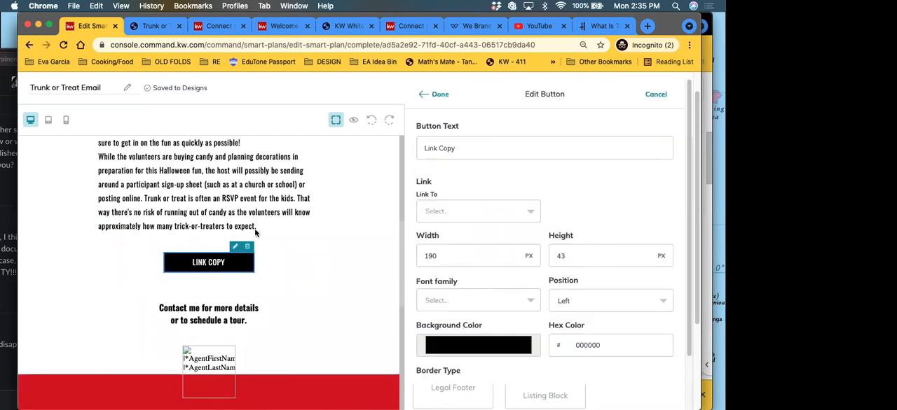
{"action": "left_click_drag", "start_coordinate": [482, 148], "coordinate": [417, 147]}
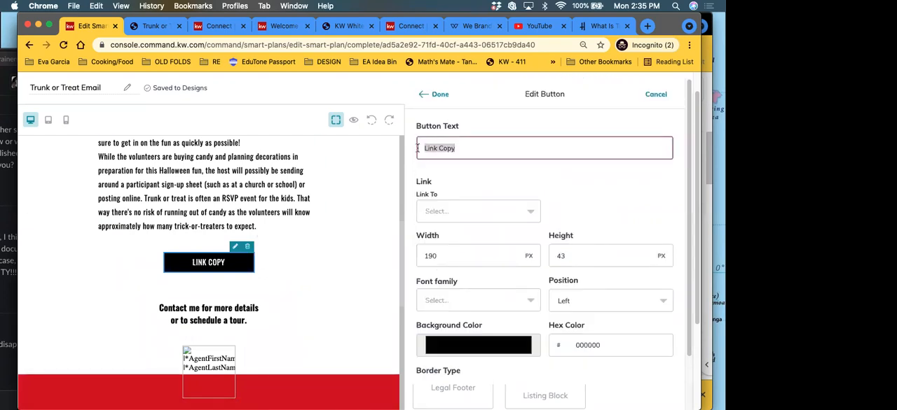
{"action": "type", "text": "R"}
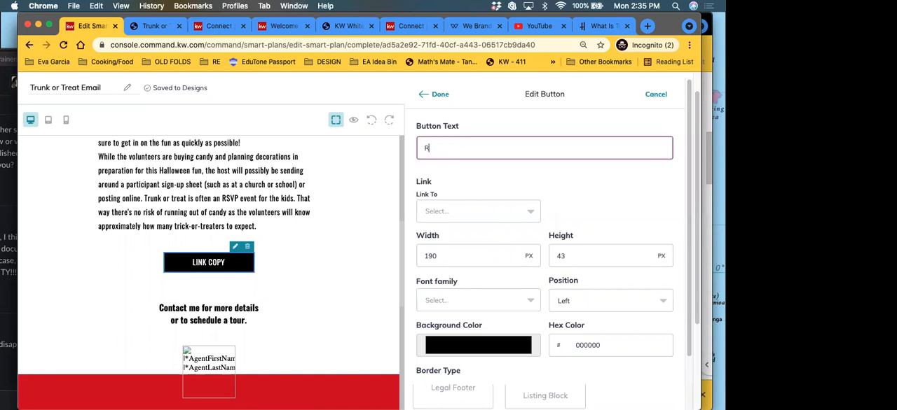
{"action": "type", "text": "egister for Trunk or T"}
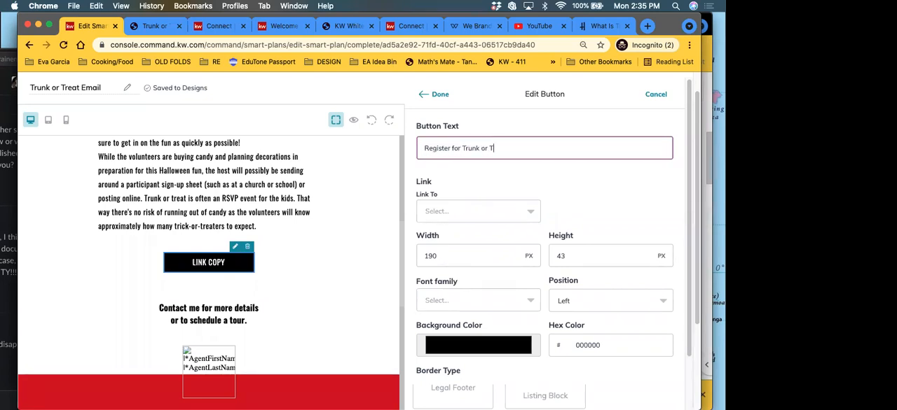
{"action": "type", "text": "reat"}
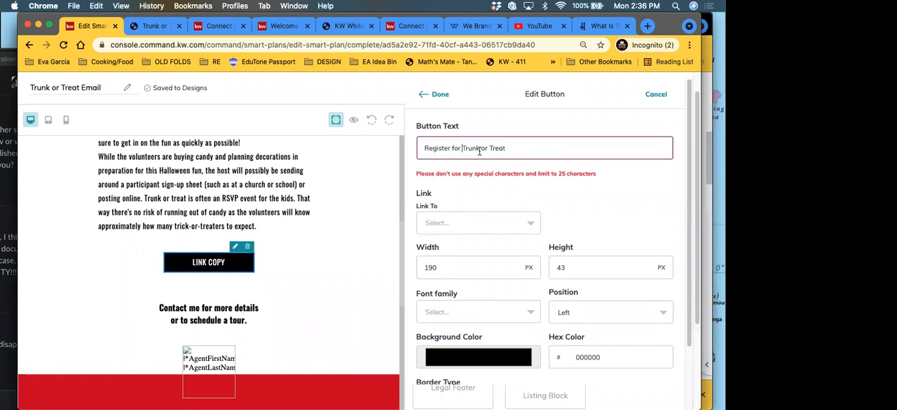
{"action": "left_click_drag", "start_coordinate": [526, 149], "coordinate": [456, 147]}
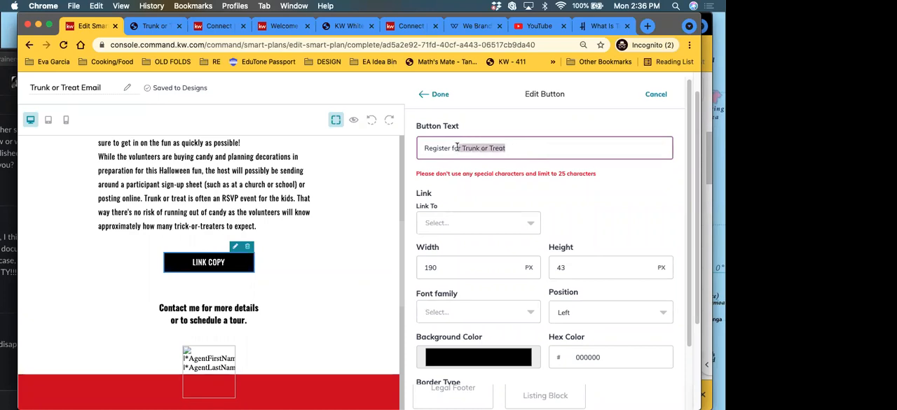
{"action": "key", "text": "BackSpace"}
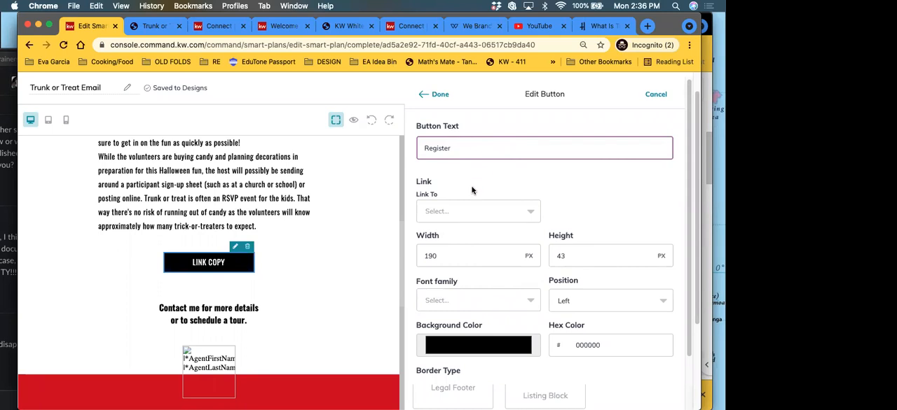
Step: Link the Register button to the landing page "Trunk or Treat Lead Form"
{"action": "left_click", "coordinate": [452, 214]}
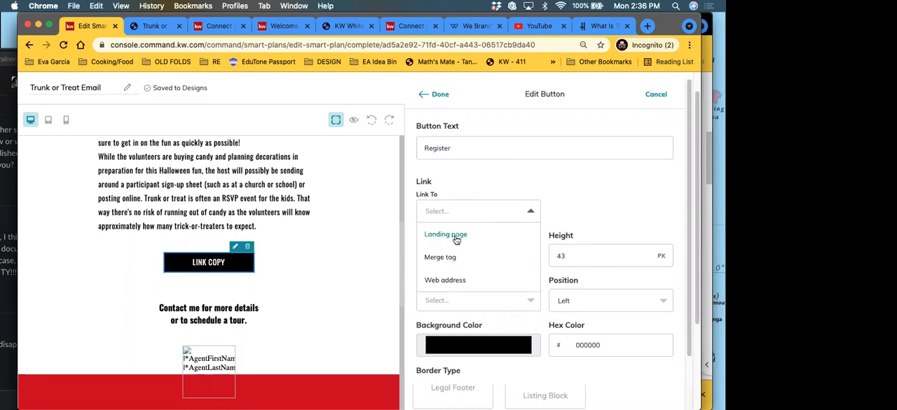
{"action": "left_click", "coordinate": [454, 235]}
{"action": "left_click", "coordinate": [600, 212]}
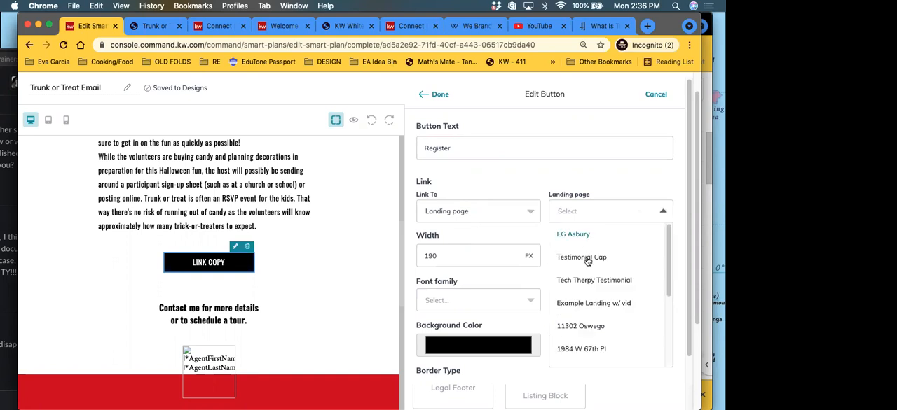
{"action": "scroll", "coordinate": [587, 307], "scroll_direction": "down", "scroll_amount": 1}
{"action": "scroll", "coordinate": [585, 305], "scroll_direction": "down", "scroll_amount": 1}
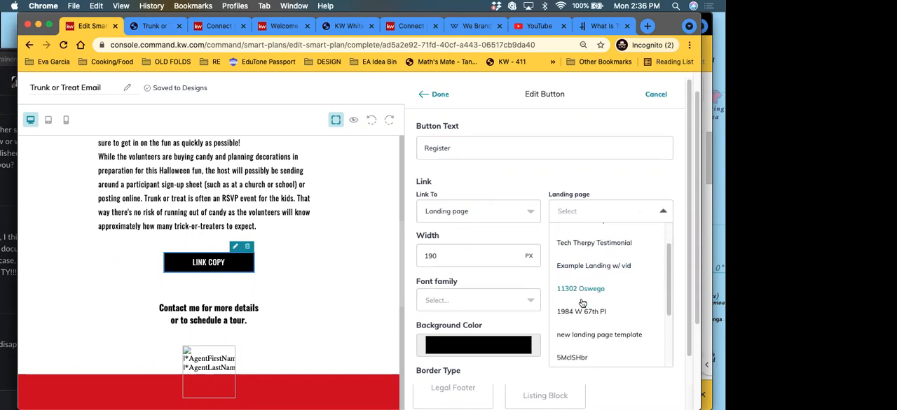
{"action": "scroll", "coordinate": [582, 303], "scroll_direction": "down", "scroll_amount": 4}
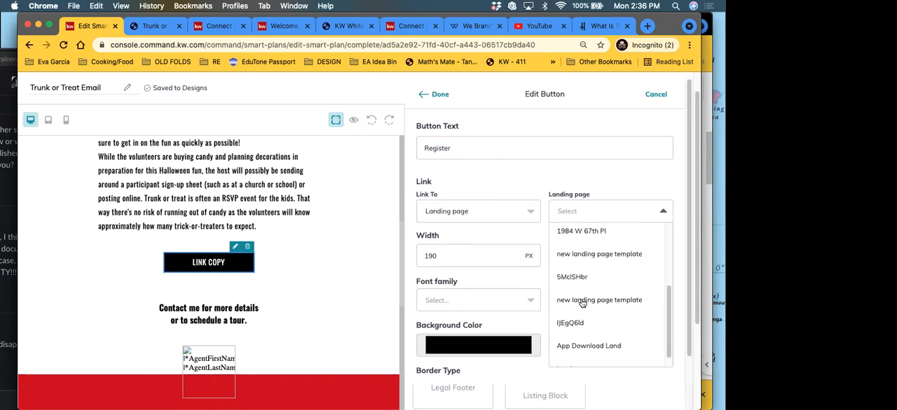
{"action": "scroll", "coordinate": [581, 302], "scroll_direction": "down", "scroll_amount": 10}
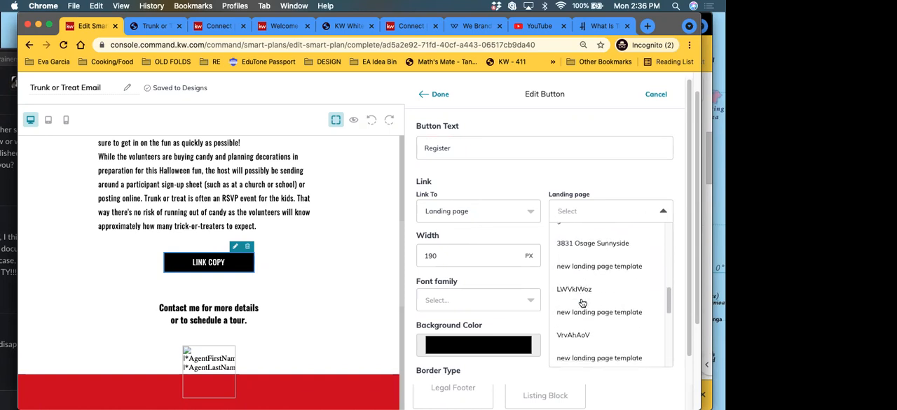
{"action": "scroll", "coordinate": [582, 303], "scroll_direction": "down", "scroll_amount": 1}
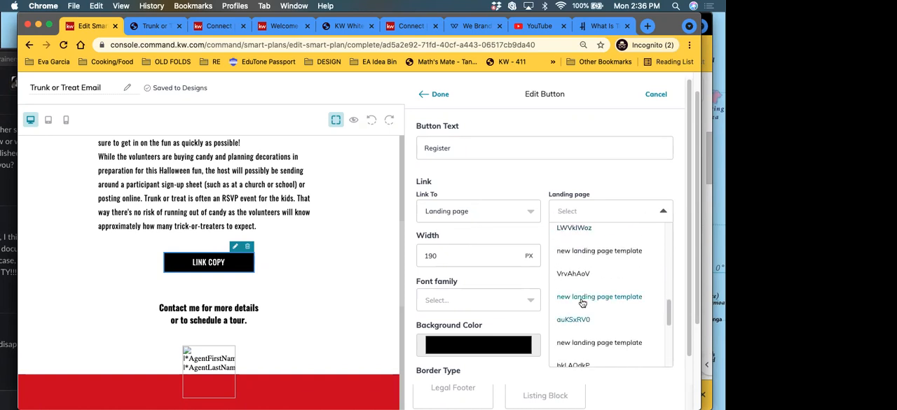
{"action": "type", "text": "T"}
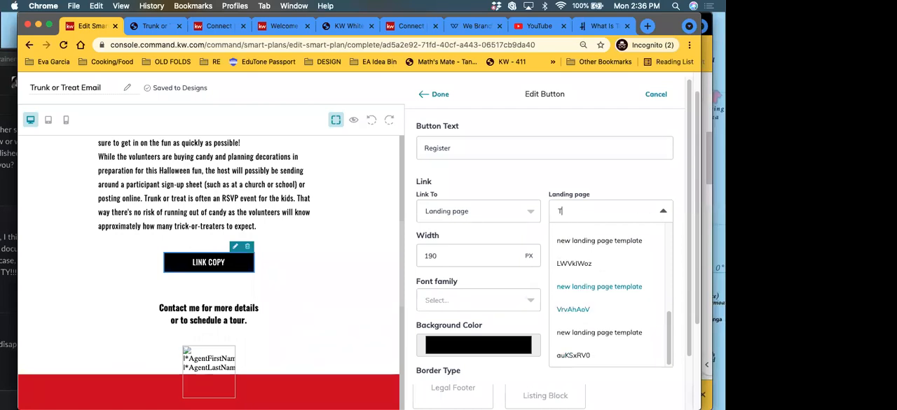
{"action": "type", "text": "r"}
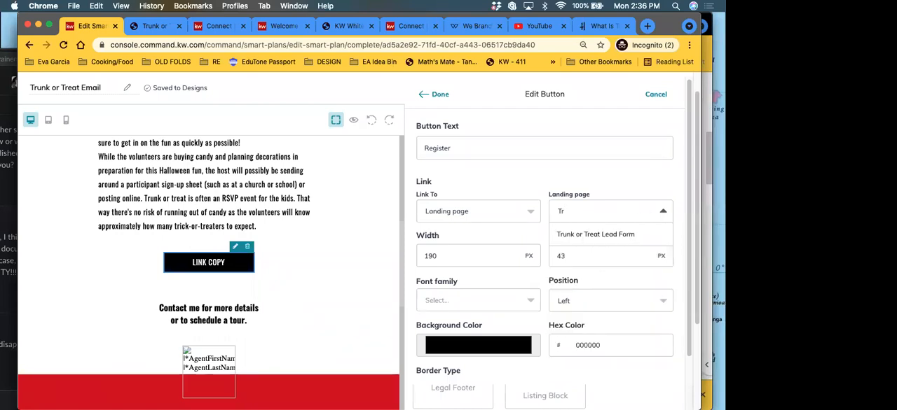
{"action": "left_click", "coordinate": [577, 239]}
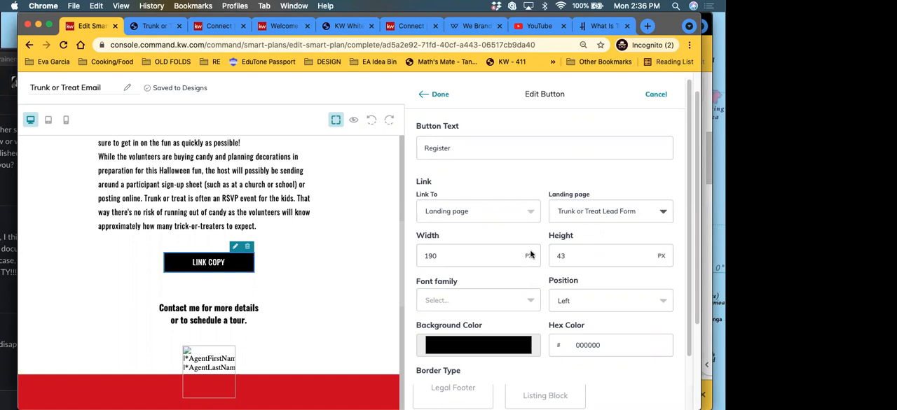
Step: Give the Register button a rounded border with a radius of 1 px and apply the button changes
{"action": "scroll", "coordinate": [542, 232], "scroll_direction": "down", "scroll_amount": 1}
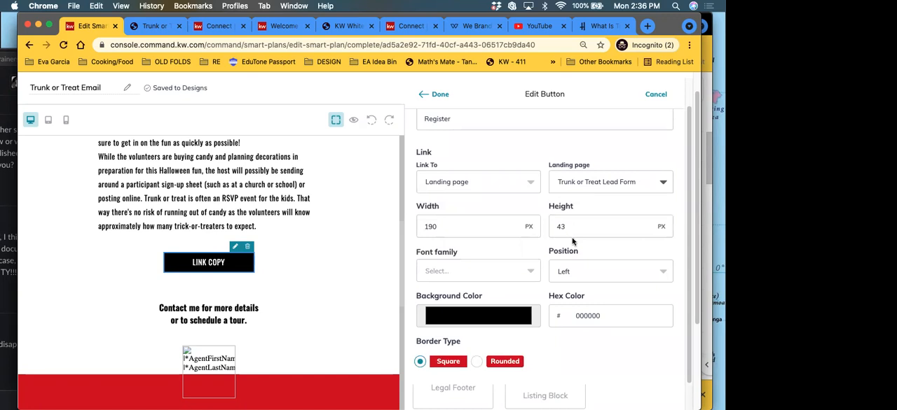
{"action": "left_click", "coordinate": [476, 362]}
{"action": "scroll", "coordinate": [476, 362], "scroll_direction": "down", "scroll_amount": 2}
{"action": "left_click", "coordinate": [562, 282]}
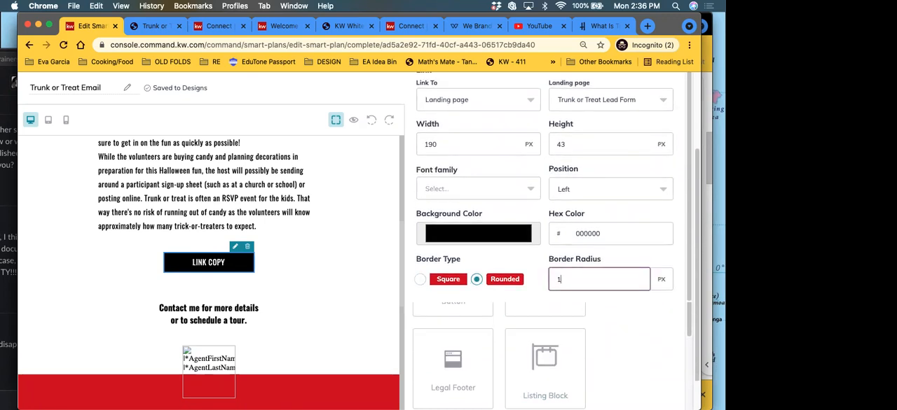
{"action": "scroll", "coordinate": [515, 238], "scroll_direction": "up", "scroll_amount": 5}
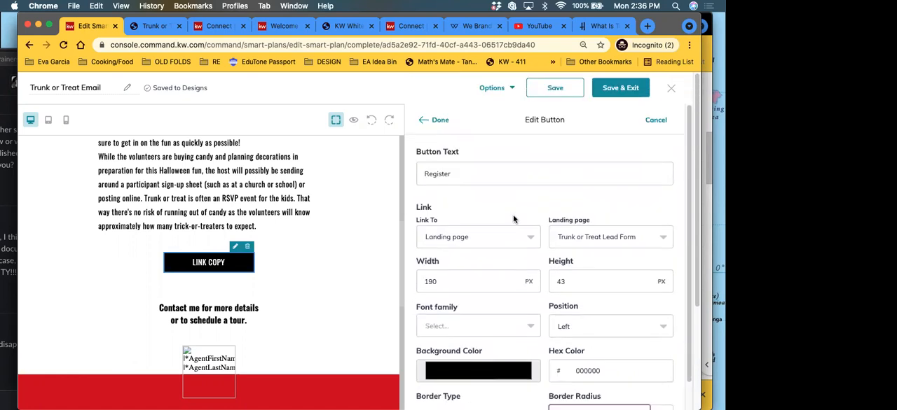
{"action": "left_click", "coordinate": [440, 120]}
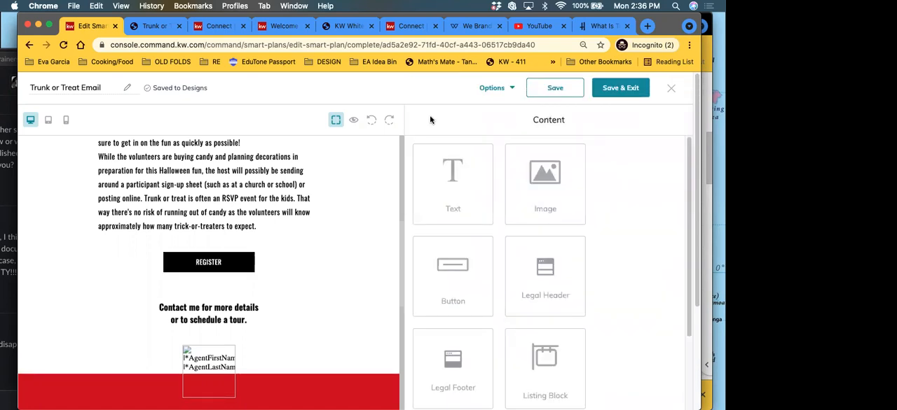
Step: Remove "or to schedule a tour." from the contact text below the Register button and apply the change
{"action": "scroll", "coordinate": [245, 284], "scroll_direction": "up", "scroll_amount": 1}
{"action": "scroll", "coordinate": [247, 289], "scroll_direction": "up", "scroll_amount": 4}
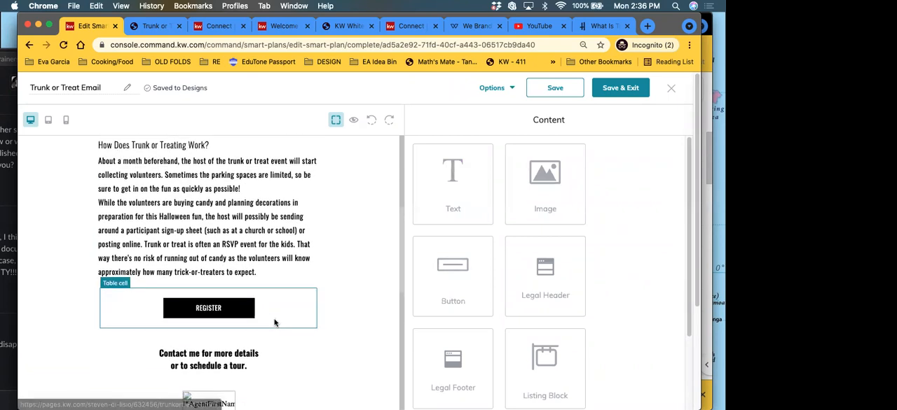
{"action": "scroll", "coordinate": [273, 320], "scroll_direction": "down", "scroll_amount": 2}
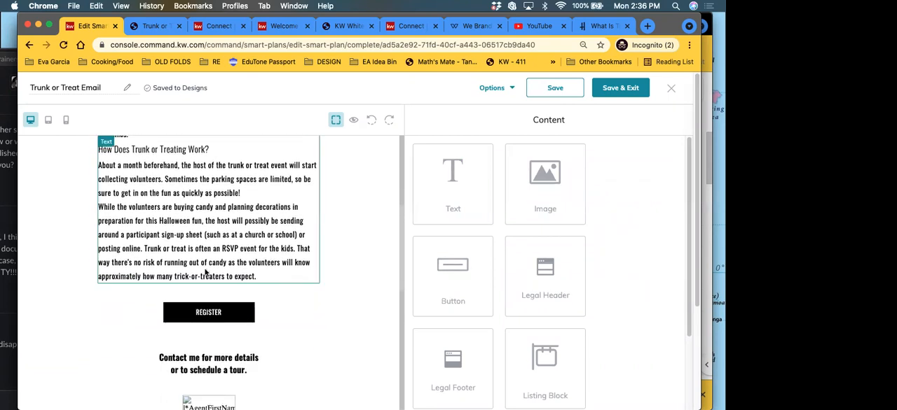
{"action": "scroll", "coordinate": [197, 283], "scroll_direction": "up", "scroll_amount": 3}
{"action": "scroll", "coordinate": [189, 280], "scroll_direction": "down", "scroll_amount": 5}
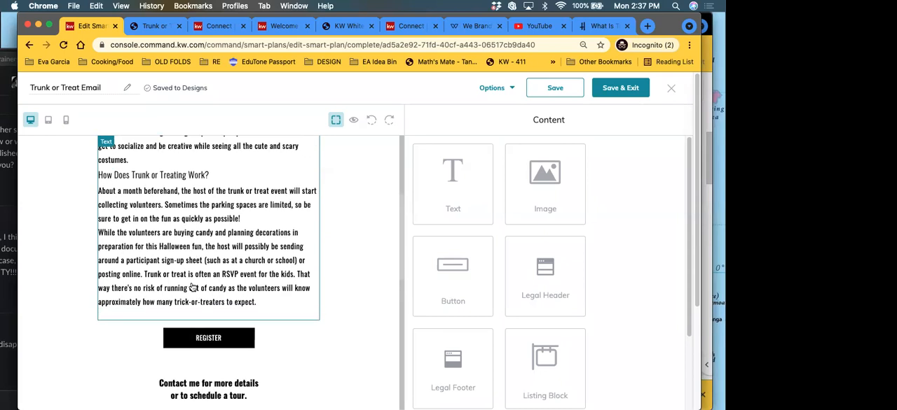
{"action": "scroll", "coordinate": [239, 326], "scroll_direction": "up", "scroll_amount": 2}
{"action": "scroll", "coordinate": [239, 327], "scroll_direction": "down", "scroll_amount": 3}
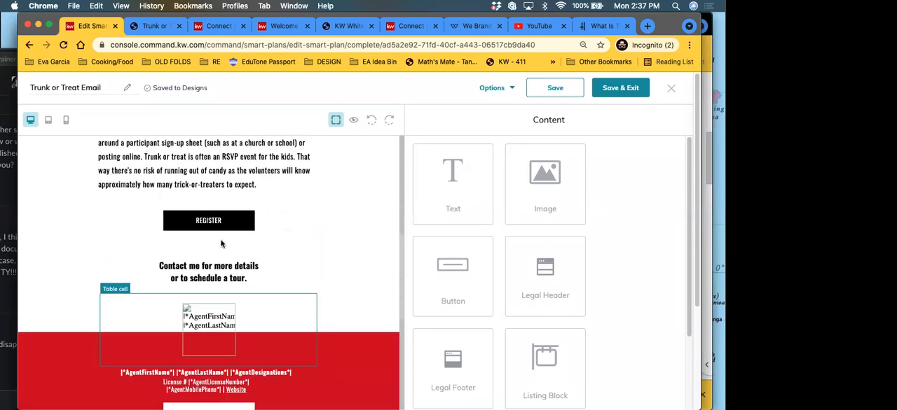
{"action": "left_click", "coordinate": [214, 279]}
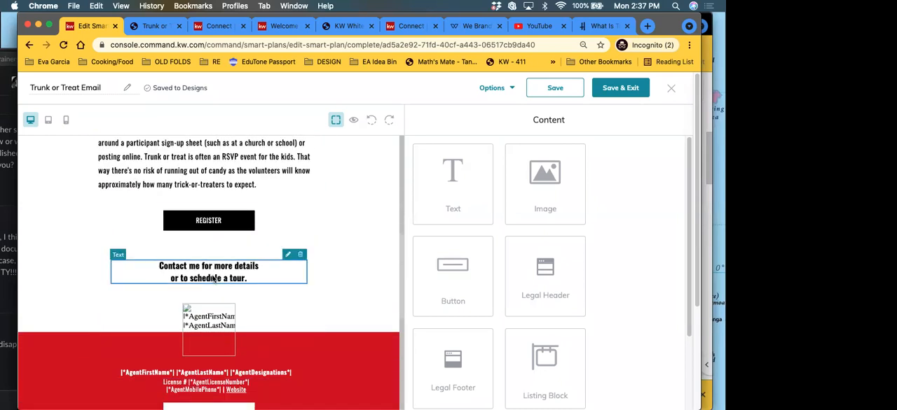
{"action": "left_click", "coordinate": [289, 258]}
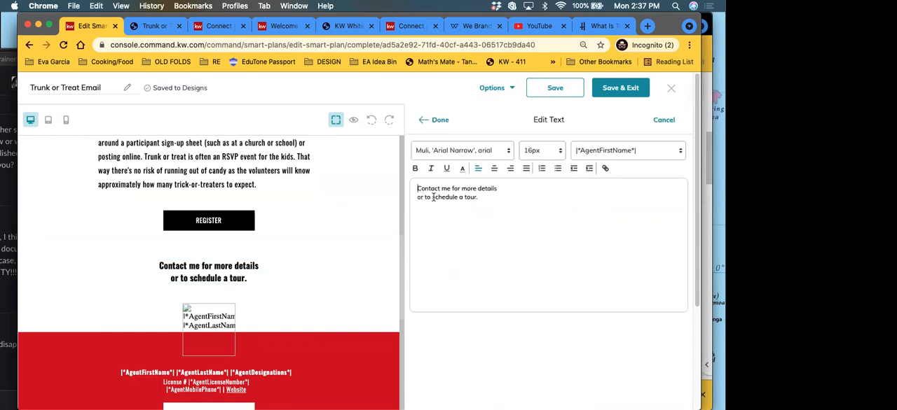
{"action": "left_click_drag", "start_coordinate": [479, 197], "coordinate": [426, 198]}
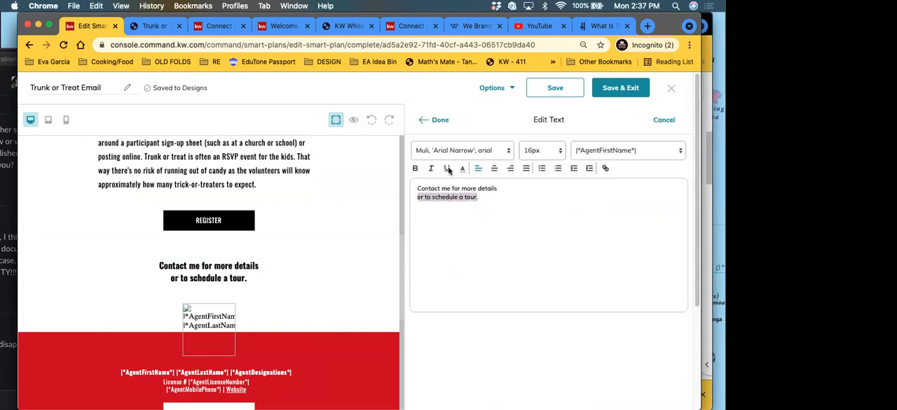
{"action": "key", "text": "BackSpace"}
{"action": "left_click", "coordinate": [436, 120]}
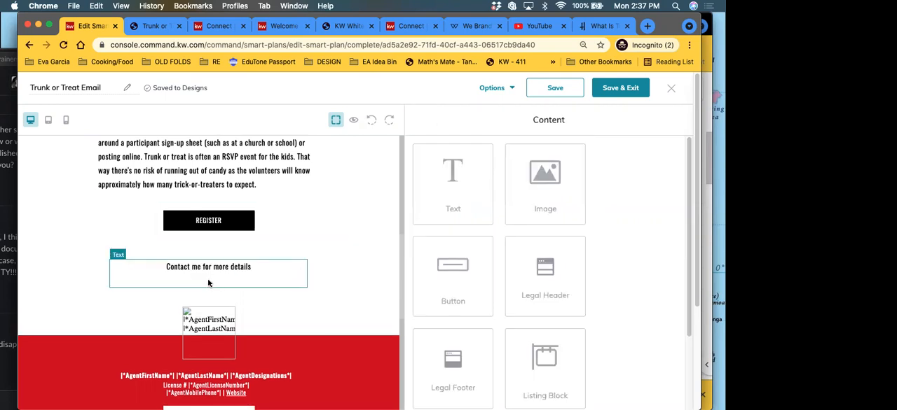
Step: Make the "Contact me for more details" line bold and apply it
{"action": "left_click", "coordinate": [288, 261]}
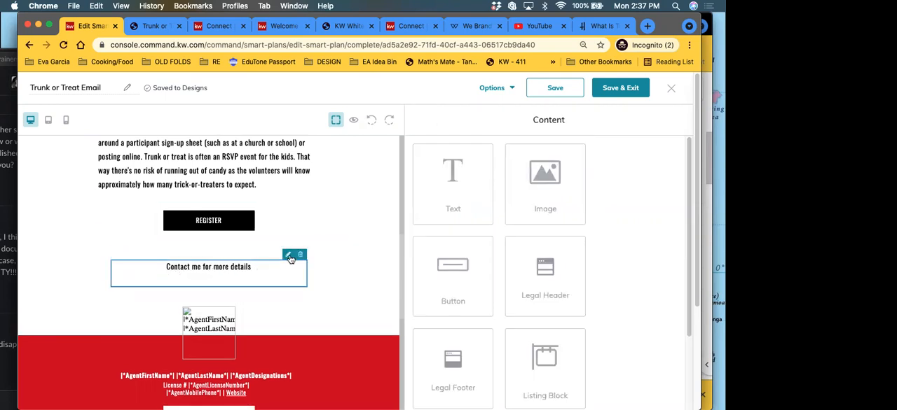
{"action": "left_click_drag", "start_coordinate": [528, 187], "coordinate": [390, 190]}
{"action": "left_click", "coordinate": [415, 168]}
{"action": "left_click", "coordinate": [437, 124]}
Step: Check the email design from the headline down and open its preview
{"action": "scroll", "coordinate": [244, 292], "scroll_direction": "up", "scroll_amount": 5}
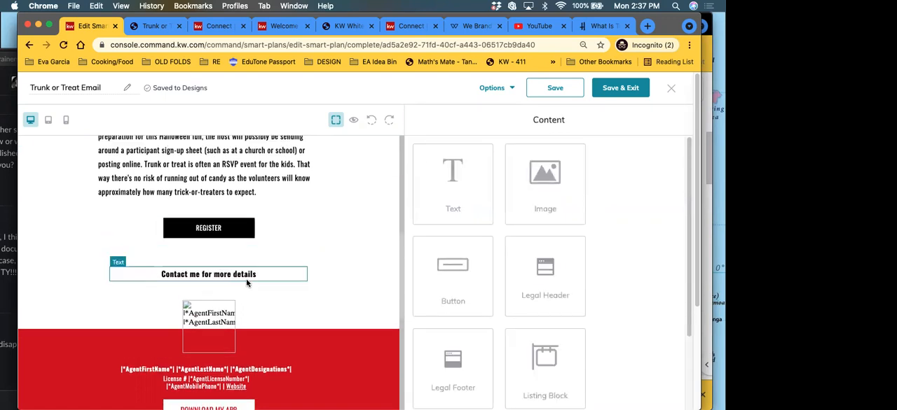
{"action": "scroll", "coordinate": [244, 292], "scroll_direction": "up", "scroll_amount": 5}
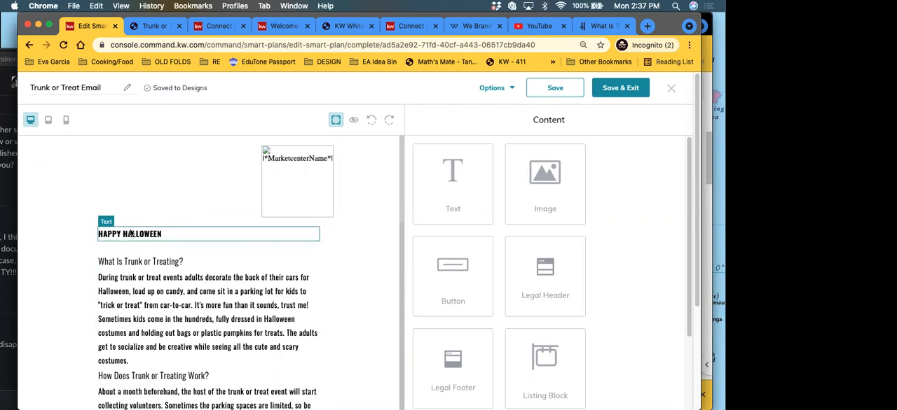
{"action": "left_click", "coordinate": [355, 121]}
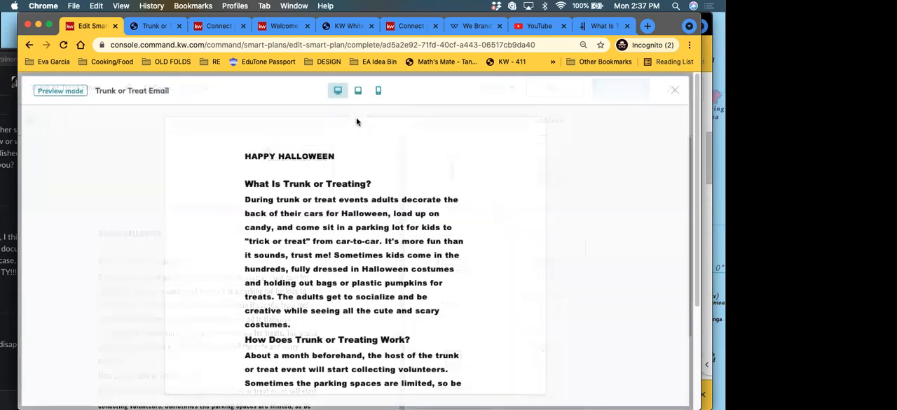
Step: Review the email preview down to the Register button and contact line, and close the preview
{"action": "scroll", "coordinate": [323, 269], "scroll_direction": "down", "scroll_amount": 15}
{"action": "scroll", "coordinate": [334, 286], "scroll_direction": "up", "scroll_amount": 15}
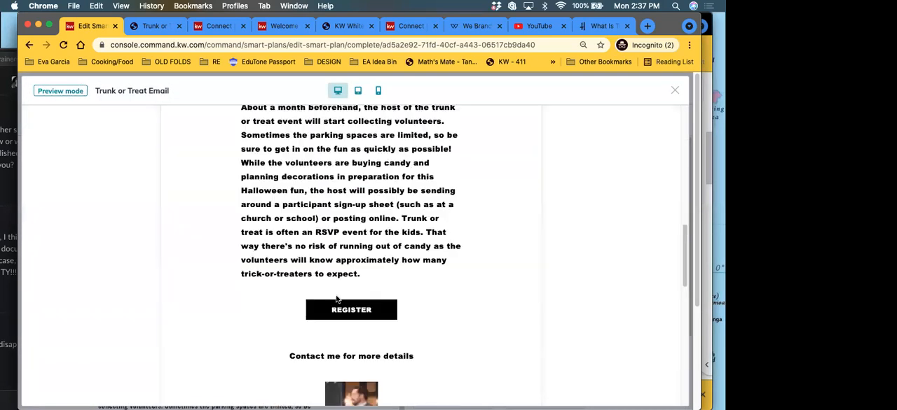
{"action": "left_click", "coordinate": [675, 93]}
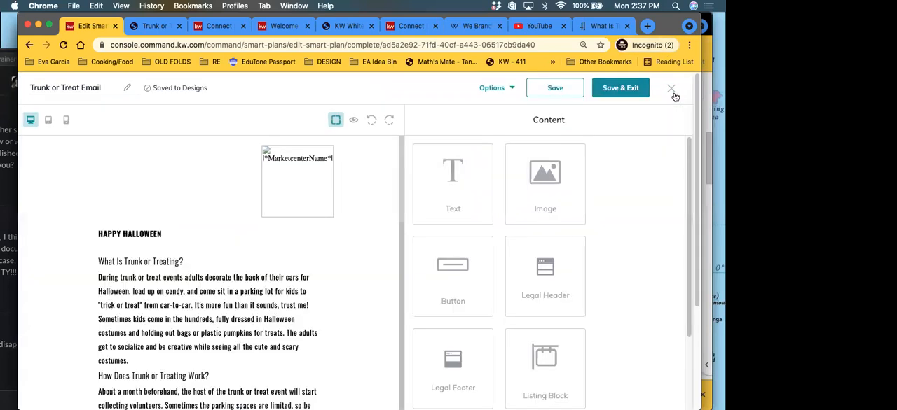
Step: Open the "Happy Halloween" headline for editing and enlarge its text to 72 px
{"action": "left_click", "coordinate": [297, 226]}
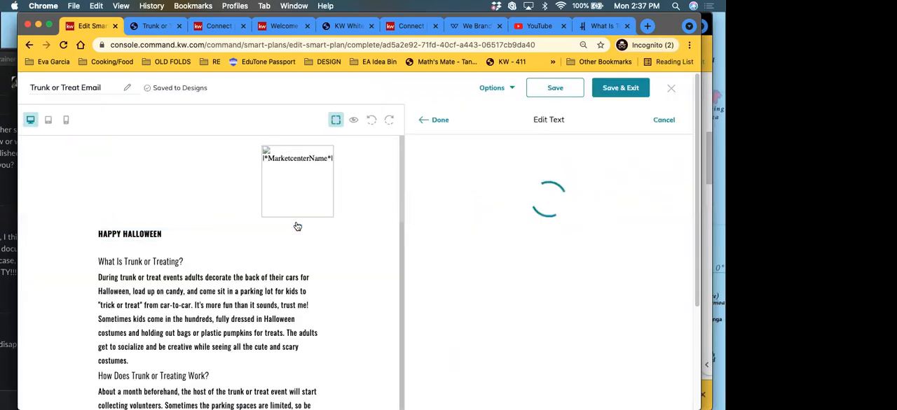
{"action": "left_click_drag", "start_coordinate": [472, 189], "coordinate": [376, 191]}
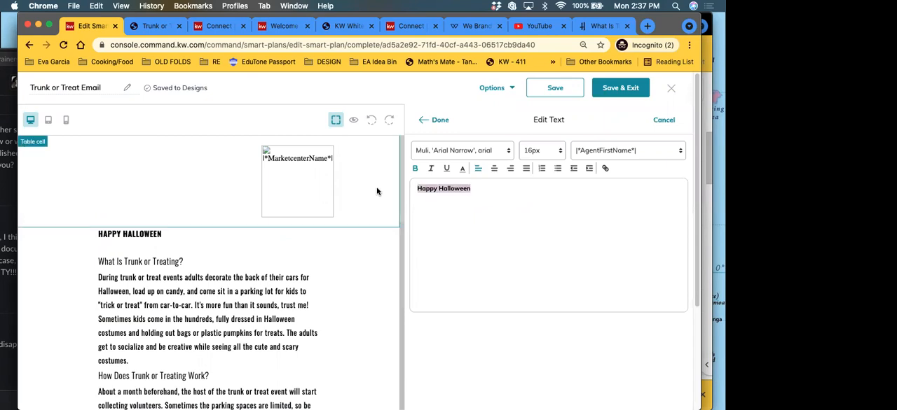
{"action": "left_click", "coordinate": [538, 150]}
{"action": "scroll", "coordinate": [545, 239], "scroll_direction": "down", "scroll_amount": 3}
{"action": "left_click_drag", "start_coordinate": [475, 188], "coordinate": [414, 190]}
{"action": "left_click", "coordinate": [562, 151]}
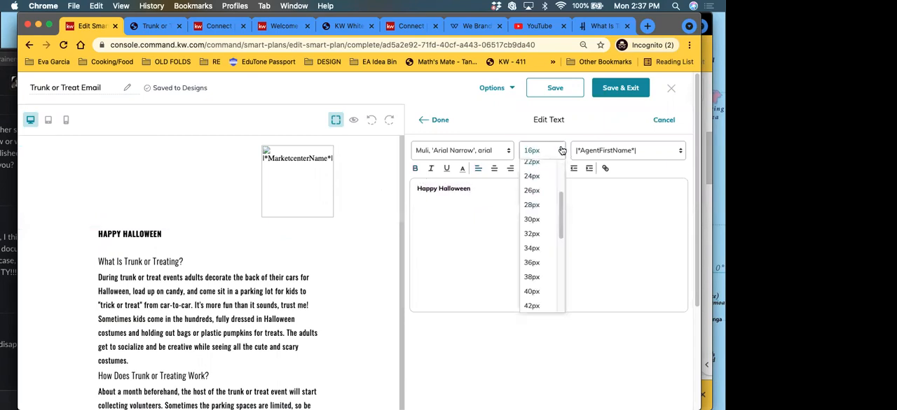
{"action": "left_click", "coordinate": [540, 275]}
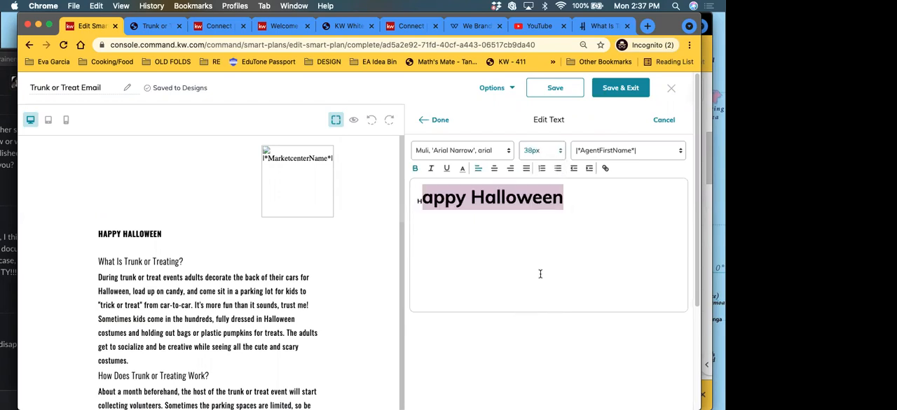
{"action": "left_click", "coordinate": [562, 155]}
{"action": "scroll", "coordinate": [556, 280], "scroll_direction": "down", "scroll_amount": 5}
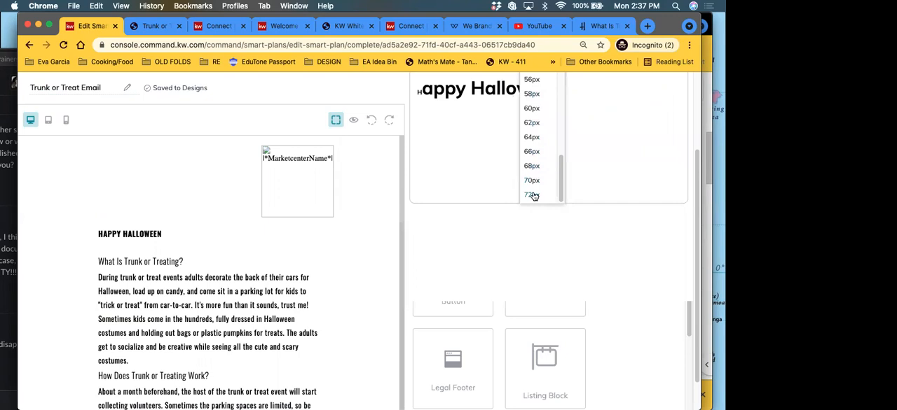
{"action": "left_click", "coordinate": [533, 195]}
{"action": "scroll", "coordinate": [608, 168], "scroll_direction": "up", "scroll_amount": 3}
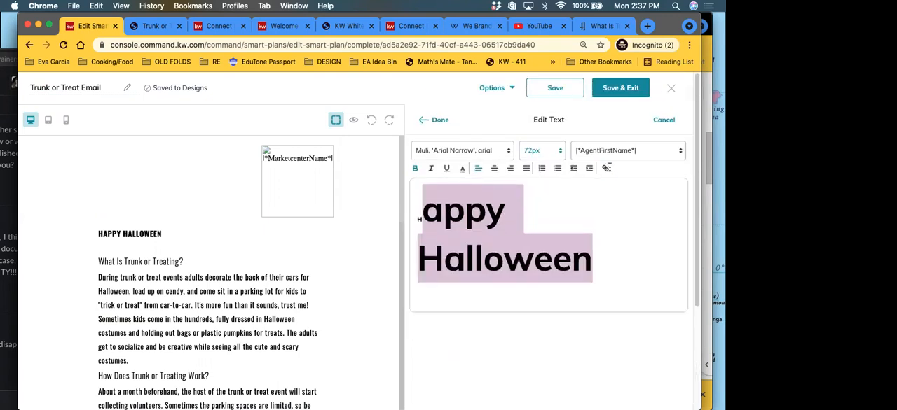
Step: Replace the headline's undersized first letter by retyping the start of "Happy" at 72 px, and apply the text change
{"action": "left_click", "coordinate": [427, 211]}
{"action": "left_click", "coordinate": [442, 210]}
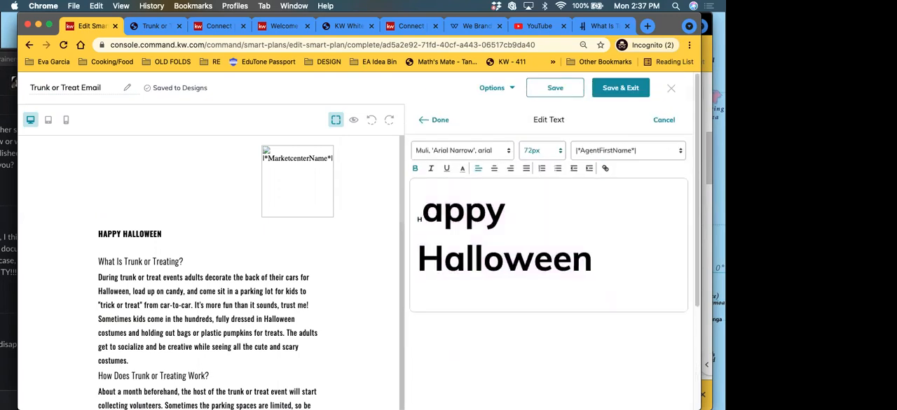
{"action": "key", "text": "BackSpace"}
{"action": "type", "text": "H"}
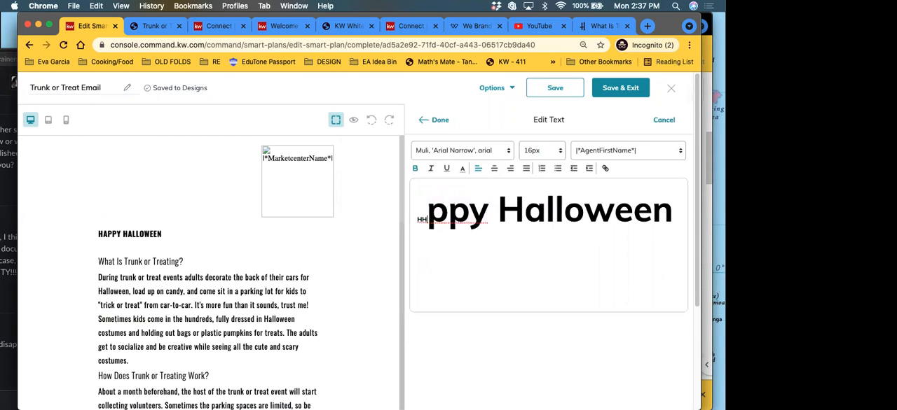
{"action": "key", "text": "BackSpace"}
{"action": "key", "text": "BackSpace"}
{"action": "key", "text": "Right"}
{"action": "type", "text": "Happ"}
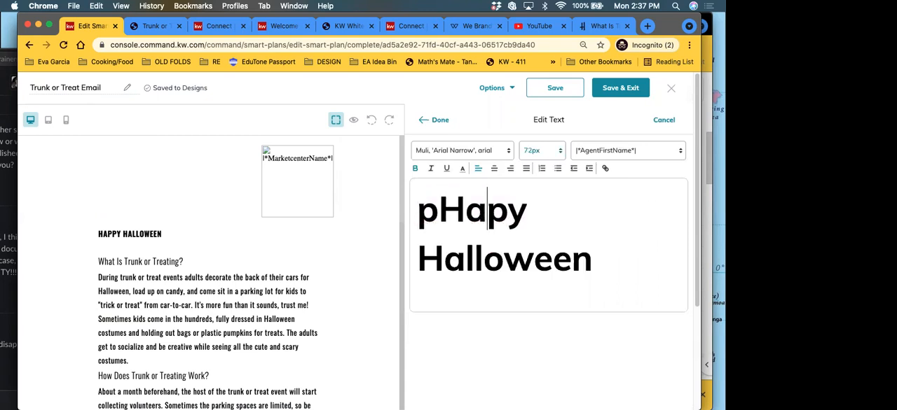
{"action": "key", "text": "BackSpace"}
{"action": "key", "text": "Left"}
{"action": "key", "text": "Left"}
{"action": "key", "text": "Left"}
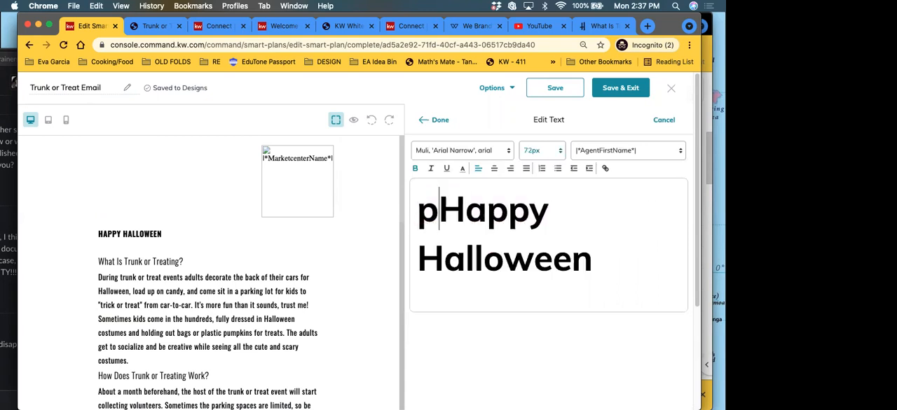
{"action": "key", "text": "BackSpace"}
{"action": "left_click", "coordinate": [439, 120]}
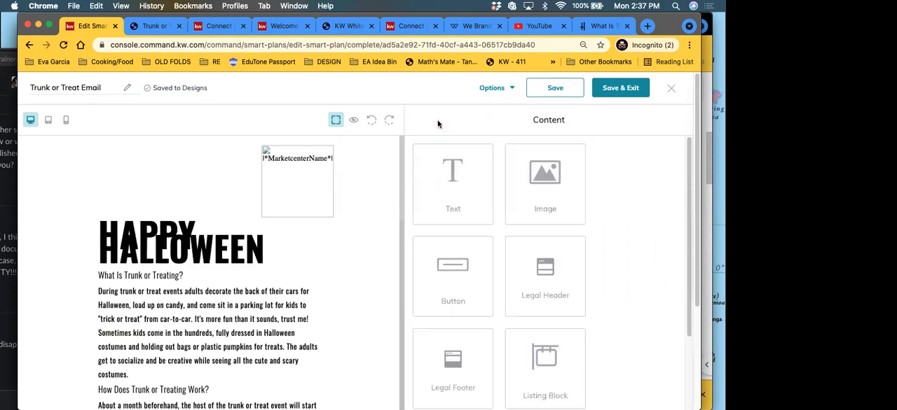
Step: Insert an image block between the "Happy Halloween" headline and the "What Is Trunk or Treating?" article text
{"action": "left_click", "coordinate": [185, 246]}
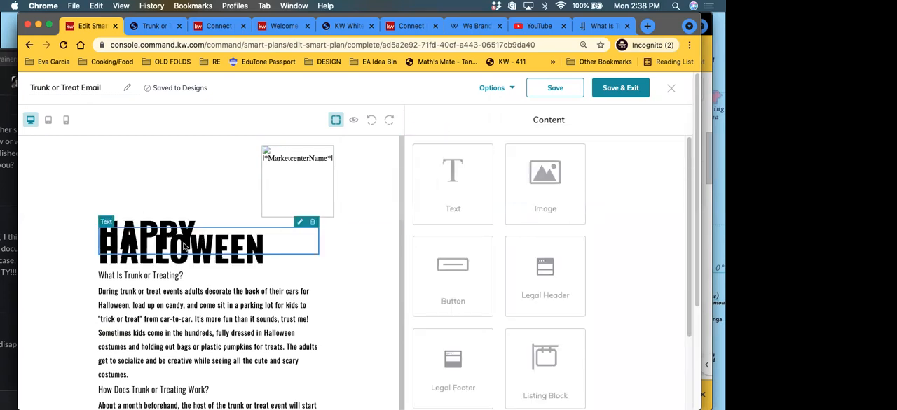
{"action": "scroll", "coordinate": [233, 284], "scroll_direction": "down", "scroll_amount": 3}
{"action": "scroll", "coordinate": [234, 283], "scroll_direction": "down", "scroll_amount": 5}
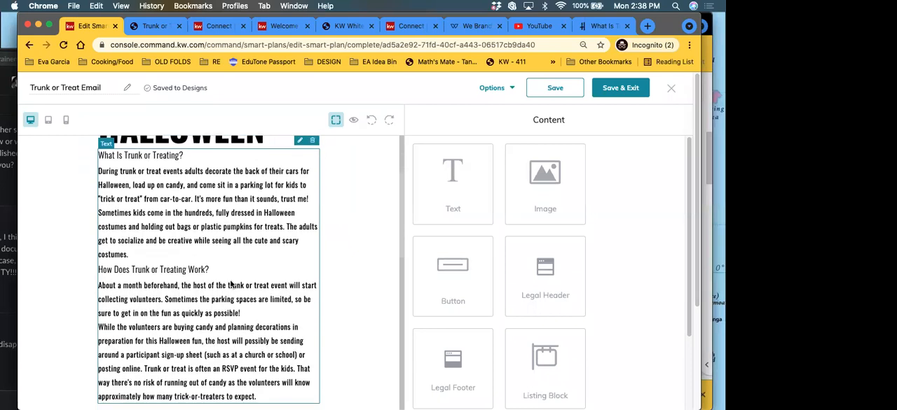
{"action": "scroll", "coordinate": [217, 271], "scroll_direction": "up", "scroll_amount": 8}
{"action": "scroll", "coordinate": [217, 271], "scroll_direction": "down", "scroll_amount": 3}
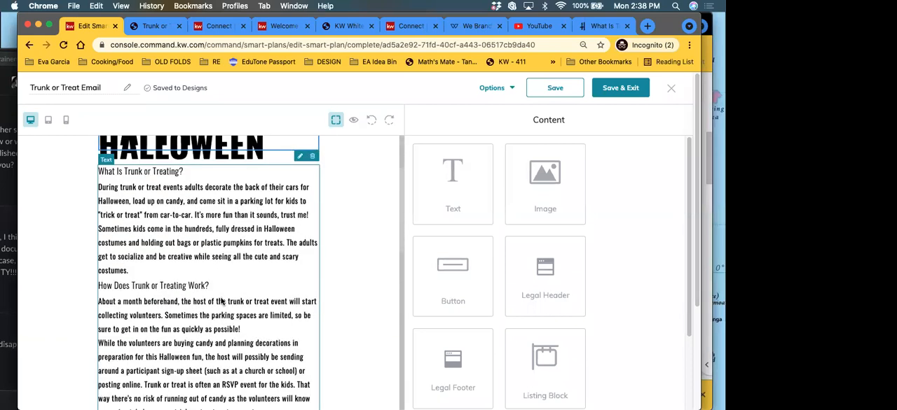
{"action": "scroll", "coordinate": [274, 182], "scroll_direction": "up", "scroll_amount": 3}
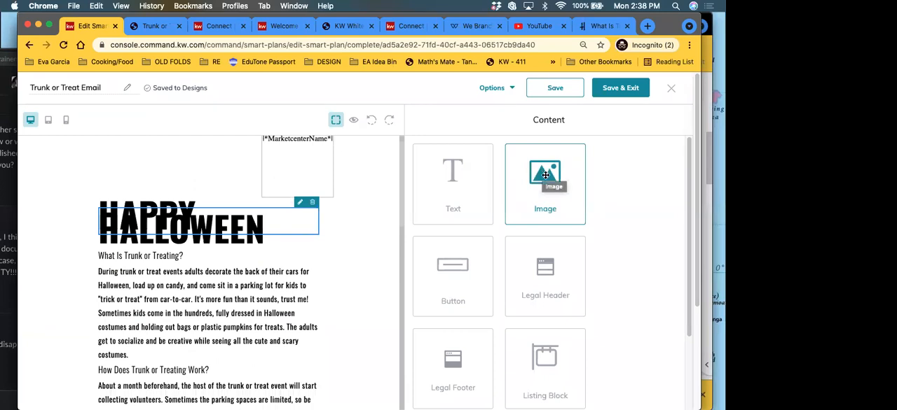
{"action": "left_click_drag", "start_coordinate": [545, 175], "coordinate": [198, 261]}
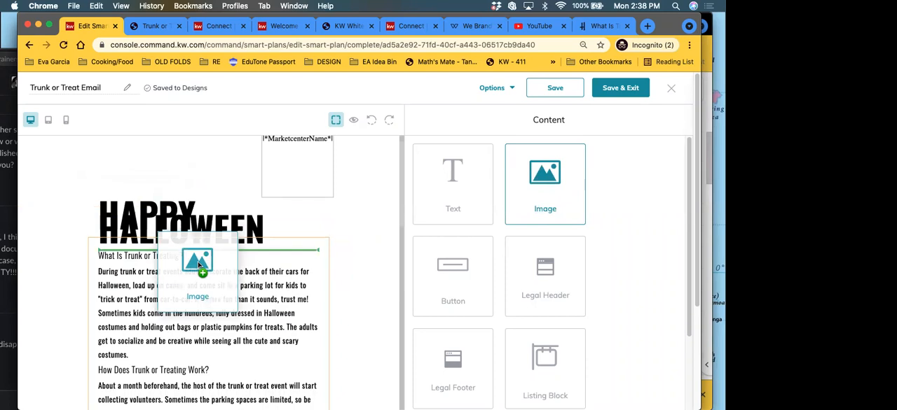
{"action": "left_click_drag", "start_coordinate": [197, 261], "coordinate": [197, 261]}
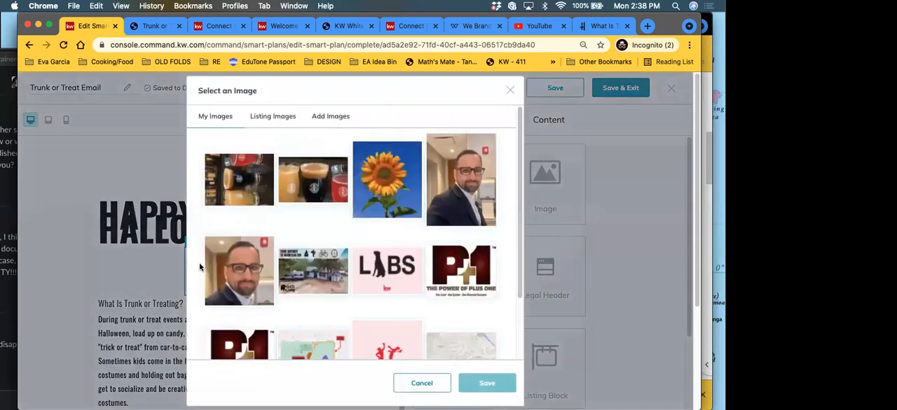
Step: Upload "Copy of Halloween19-TrickOrTreat_IG.jpg" from the Downloads folder as a new image
{"action": "scroll", "coordinate": [435, 276], "scroll_direction": "down", "scroll_amount": 3}
{"action": "scroll", "coordinate": [436, 276], "scroll_direction": "up", "scroll_amount": 3}
{"action": "left_click", "coordinate": [319, 118]}
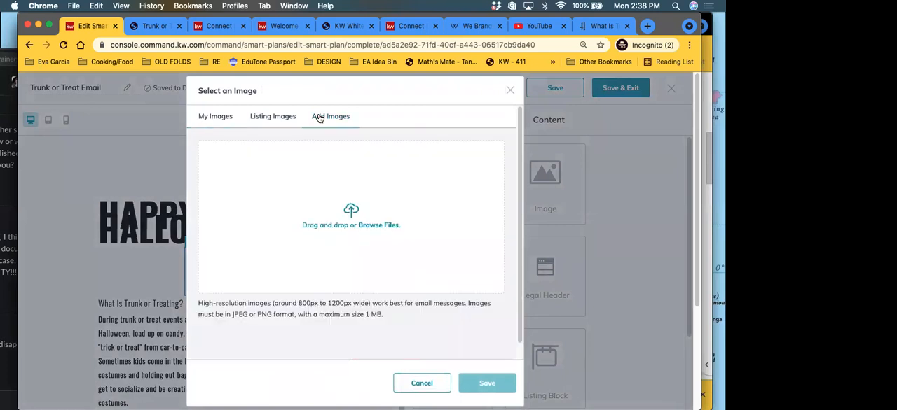
{"action": "left_click", "coordinate": [358, 224]}
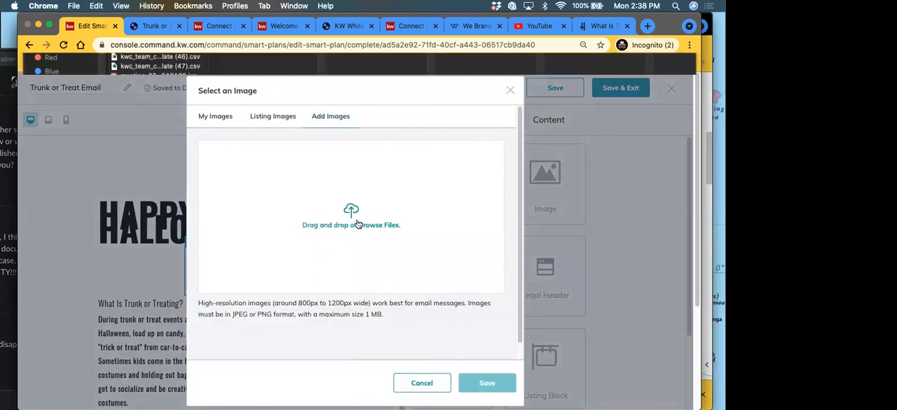
{"action": "left_click", "coordinate": [159, 95]}
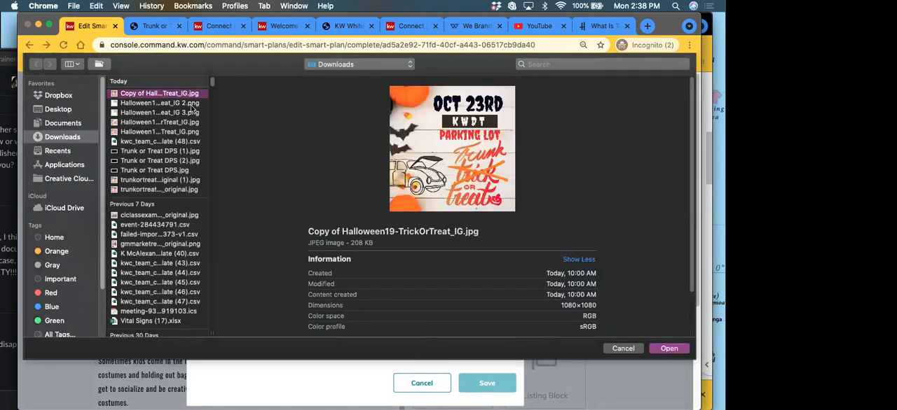
{"action": "left_click", "coordinate": [190, 104]}
{"action": "left_click", "coordinate": [189, 113]}
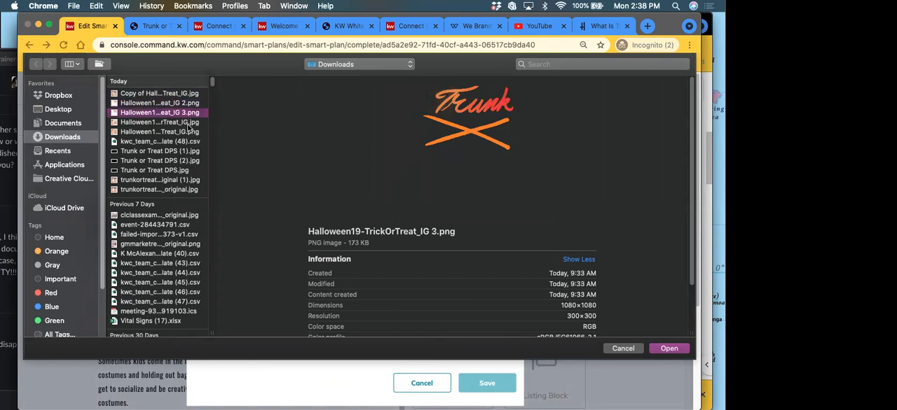
{"action": "left_click", "coordinate": [188, 123]}
{"action": "left_click", "coordinate": [183, 134]}
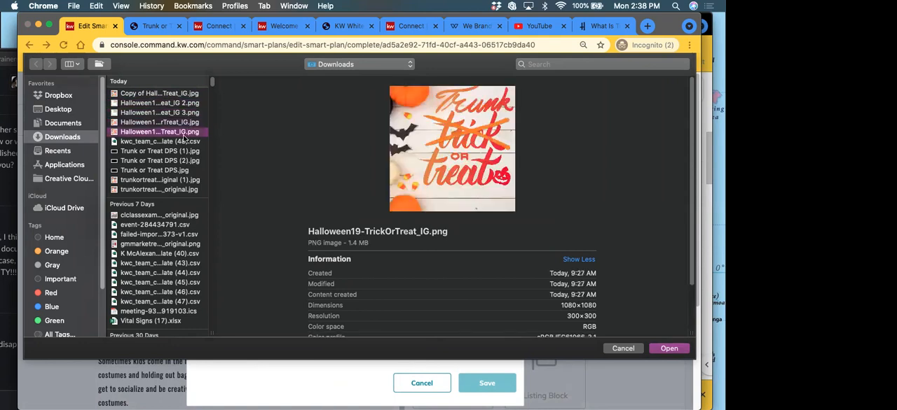
{"action": "left_click", "coordinate": [150, 95]}
{"action": "left_click", "coordinate": [670, 349]}
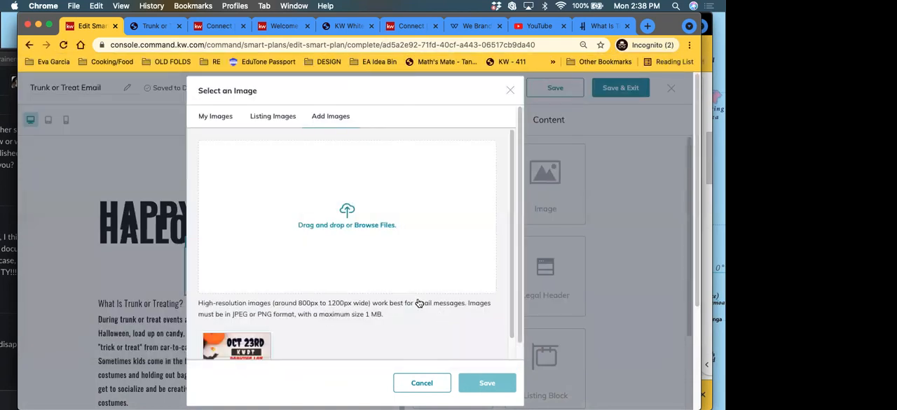
Step: Select the uploaded Oct 23rd Trunk or Treat picture and place it in the image block
{"action": "left_click", "coordinate": [233, 341]}
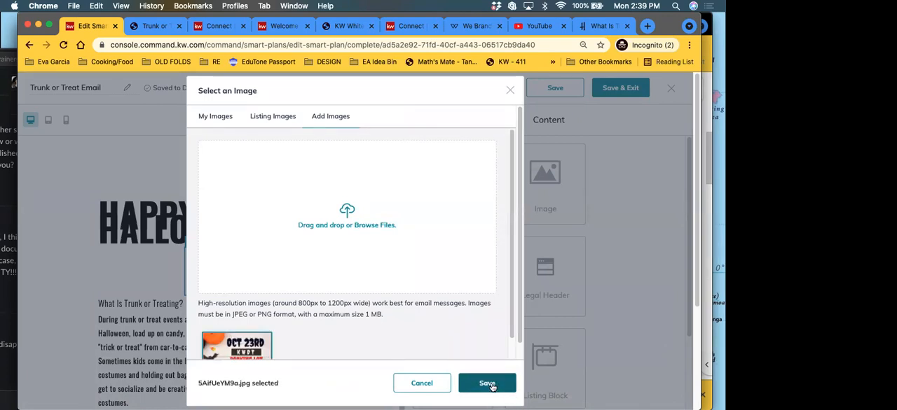
{"action": "scroll", "coordinate": [267, 313], "scroll_direction": "down", "scroll_amount": 2}
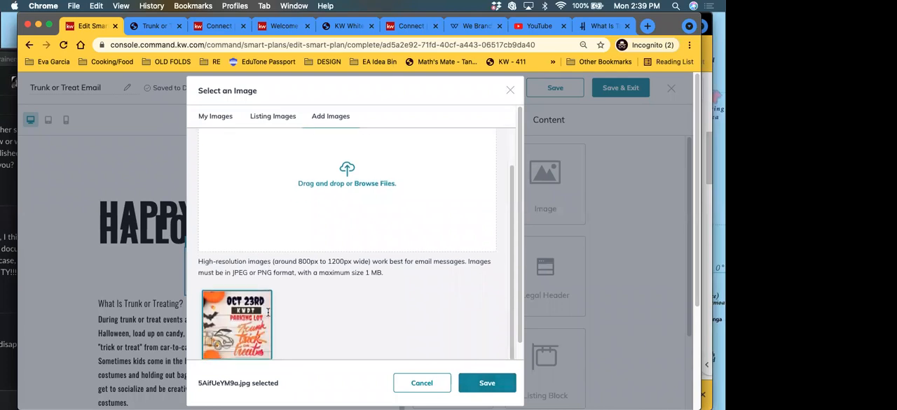
{"action": "left_click", "coordinate": [485, 384]}
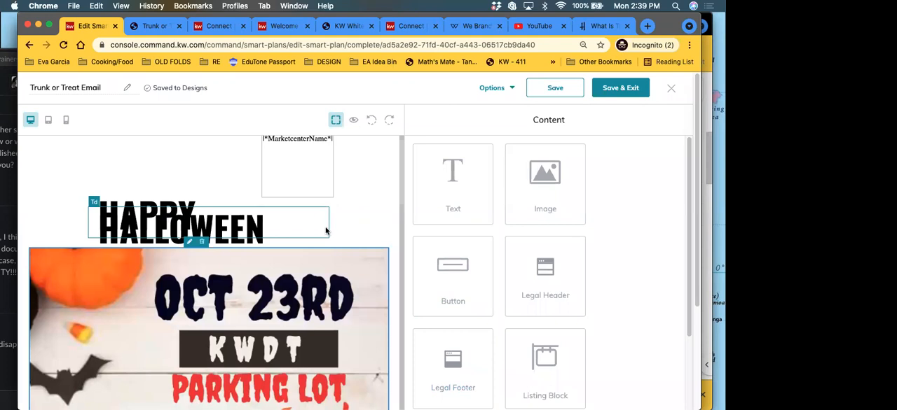
Step: Link the Oct 23rd flyer image to the "Trunk or Treat Lead Form" landing page
{"action": "left_click", "coordinate": [188, 243]}
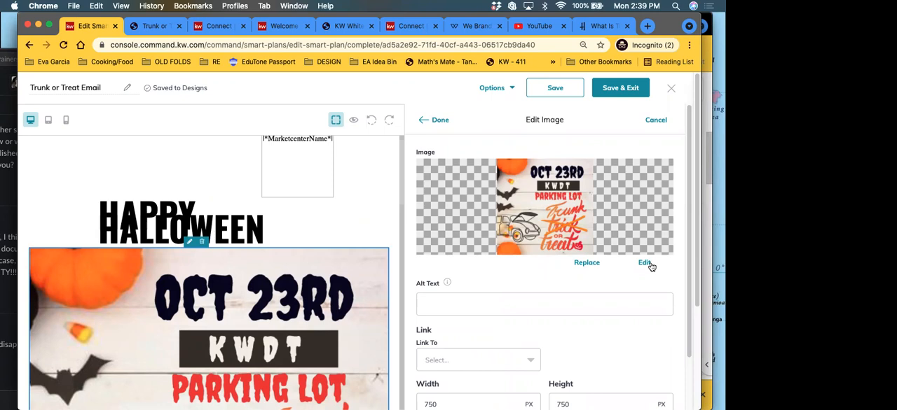
{"action": "scroll", "coordinate": [527, 273], "scroll_direction": "down", "scroll_amount": 1}
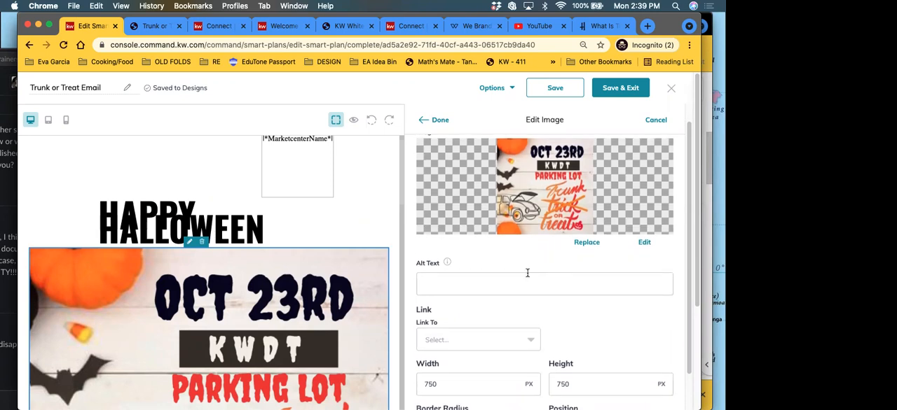
{"action": "scroll", "coordinate": [527, 275], "scroll_direction": "down", "scroll_amount": 5}
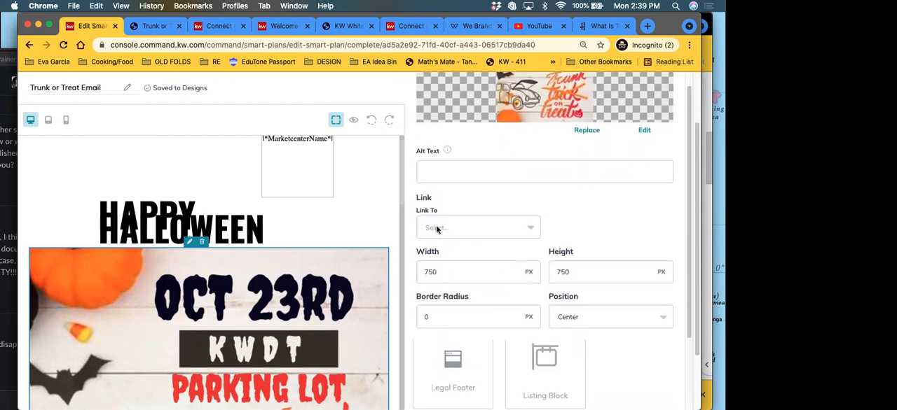
{"action": "left_click", "coordinate": [428, 229]}
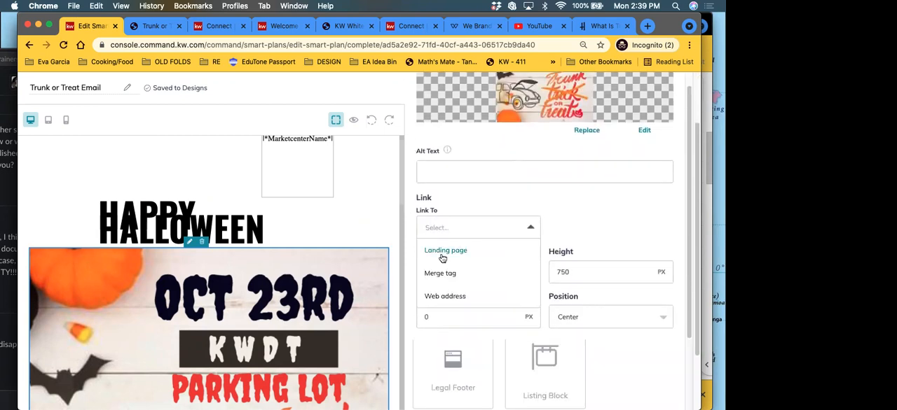
{"action": "left_click", "coordinate": [442, 252]}
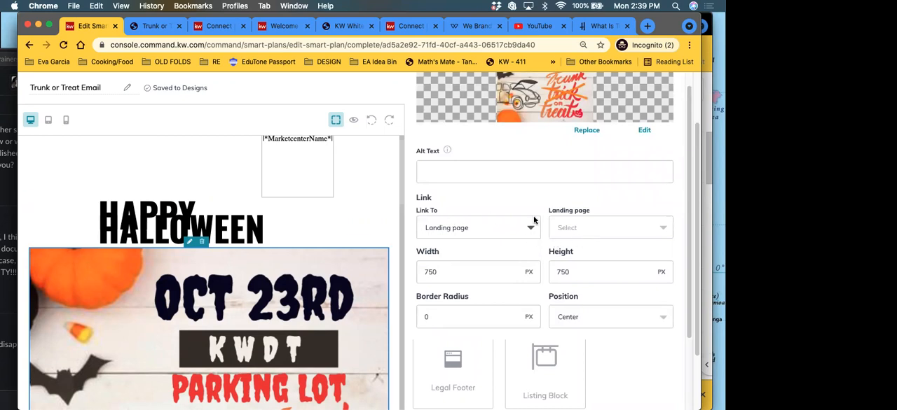
{"action": "left_click", "coordinate": [575, 231]}
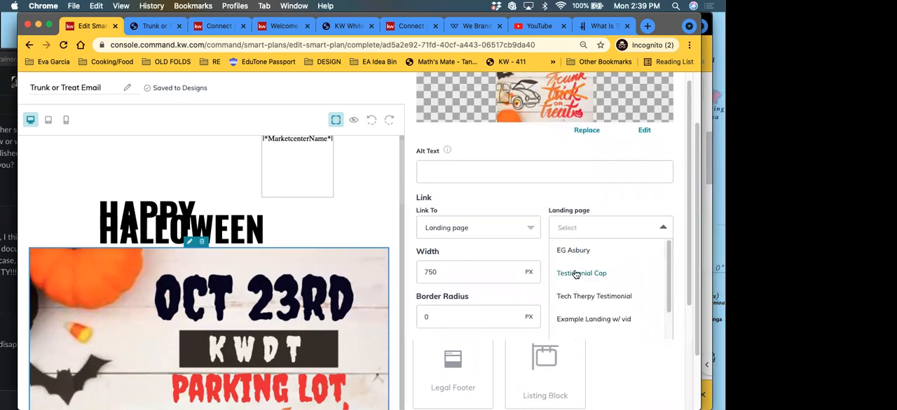
{"action": "type", "text": "tr"}
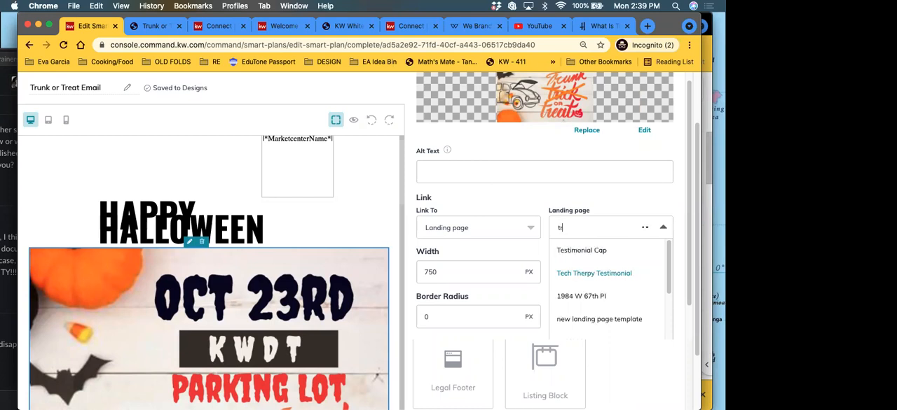
{"action": "left_click", "coordinate": [624, 253]}
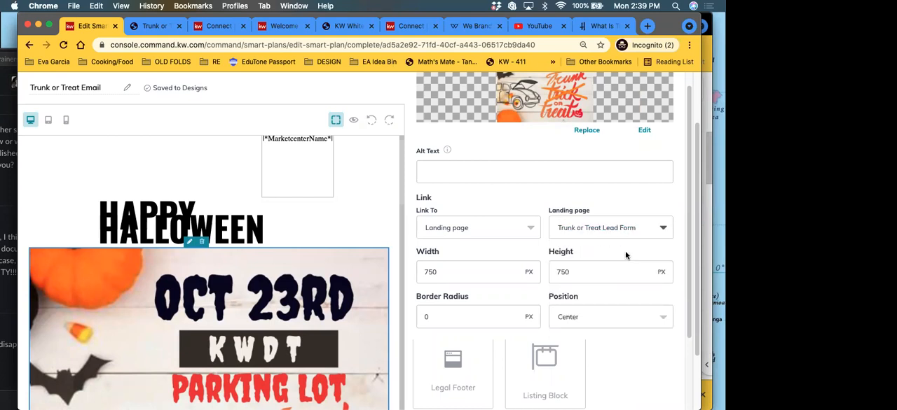
Step: Set the flyer image's width and height to 500 px each and apply the image changes
{"action": "scroll", "coordinate": [619, 258], "scroll_direction": "down", "scroll_amount": 1}
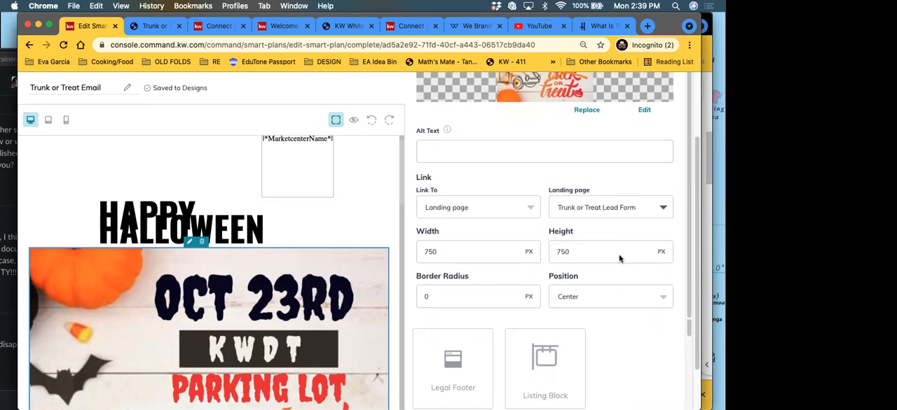
{"action": "double_click", "coordinate": [427, 253]}
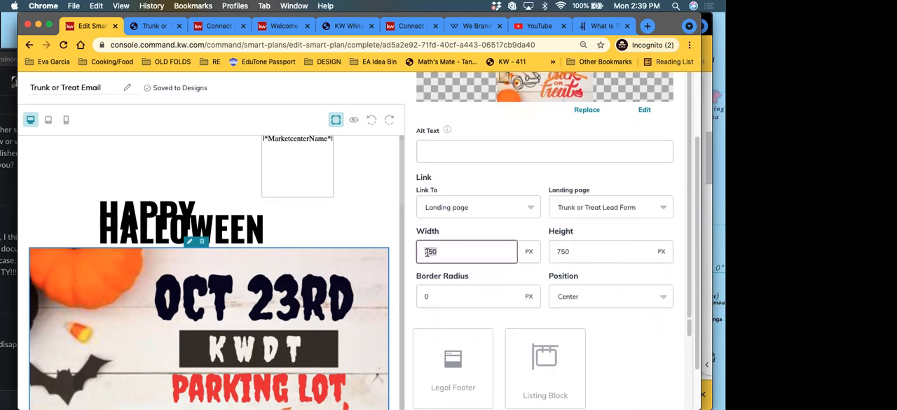
{"action": "type", "text": "50"}
{"action": "double_click", "coordinate": [561, 255]}
{"action": "double_click", "coordinate": [560, 255]}
{"action": "type", "text": "50"}
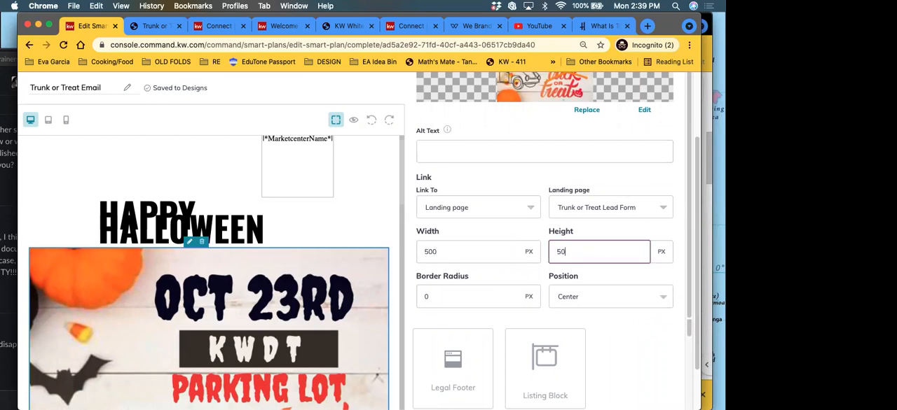
{"action": "scroll", "coordinate": [444, 226], "scroll_direction": "down", "scroll_amount": 2}
{"action": "scroll", "coordinate": [466, 239], "scroll_direction": "up", "scroll_amount": 6}
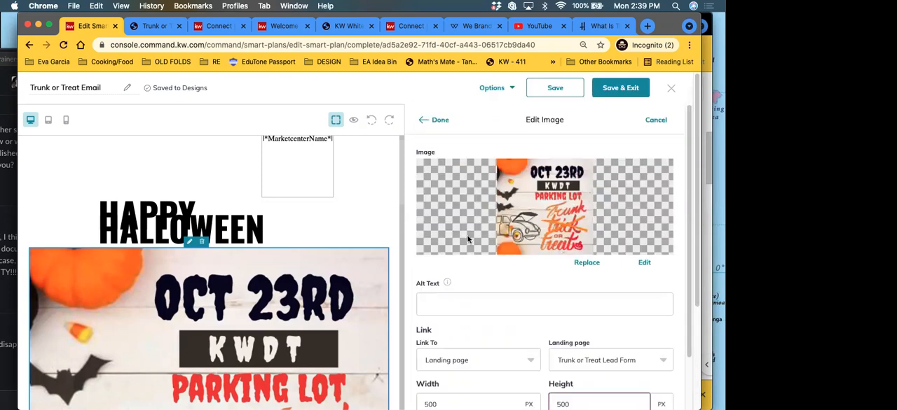
{"action": "left_click", "coordinate": [436, 121]}
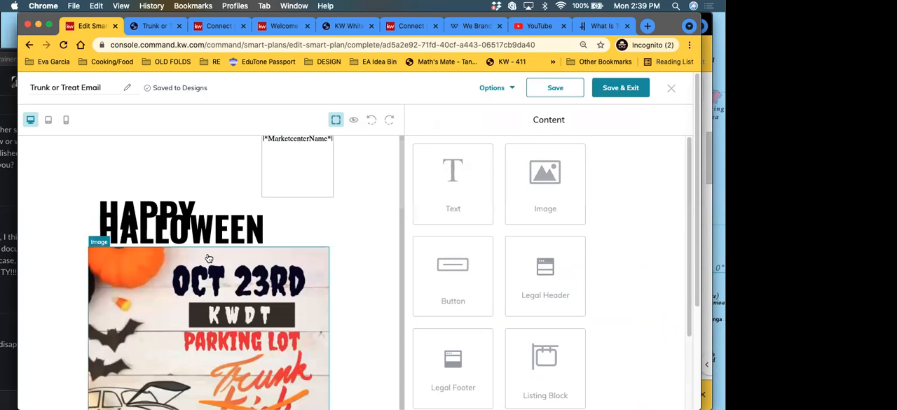
Step: Review the email layout around the resized flyer image and check the headline area in preview mode
{"action": "scroll", "coordinate": [208, 257], "scroll_direction": "down", "scroll_amount": 2}
{"action": "scroll", "coordinate": [207, 259], "scroll_direction": "down", "scroll_amount": 6}
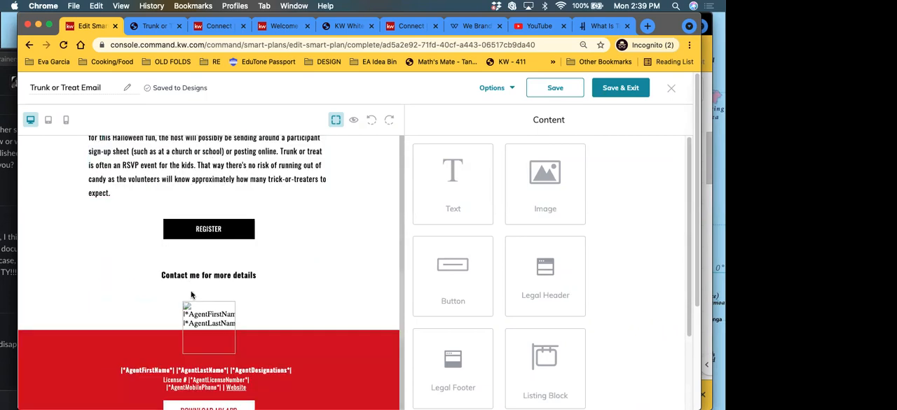
{"action": "scroll", "coordinate": [194, 296], "scroll_direction": "up", "scroll_amount": 10}
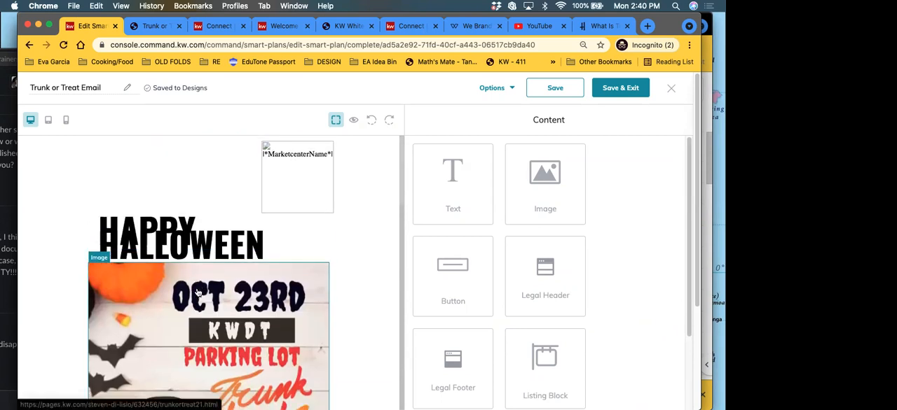
{"action": "scroll", "coordinate": [197, 294], "scroll_direction": "down", "scroll_amount": 3}
{"action": "scroll", "coordinate": [201, 268], "scroll_direction": "up", "scroll_amount": 3}
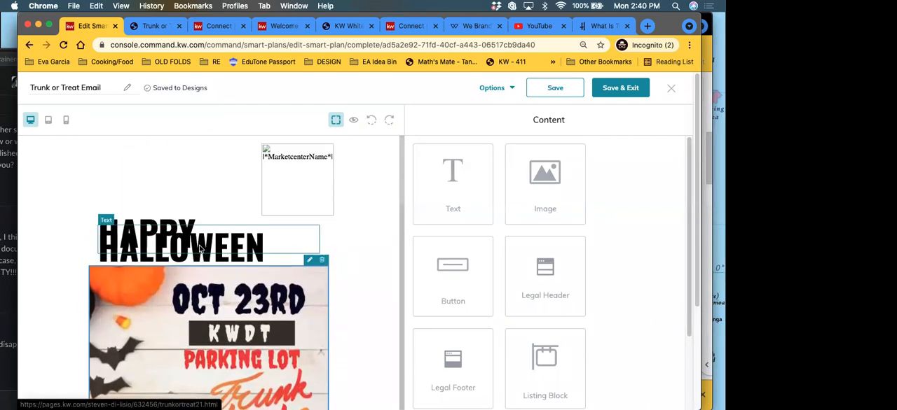
{"action": "left_click", "coordinate": [354, 121]}
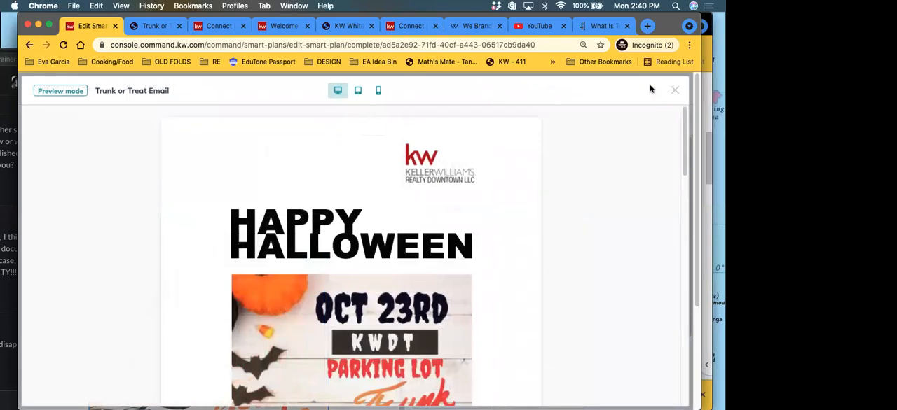
{"action": "left_click", "coordinate": [674, 91]}
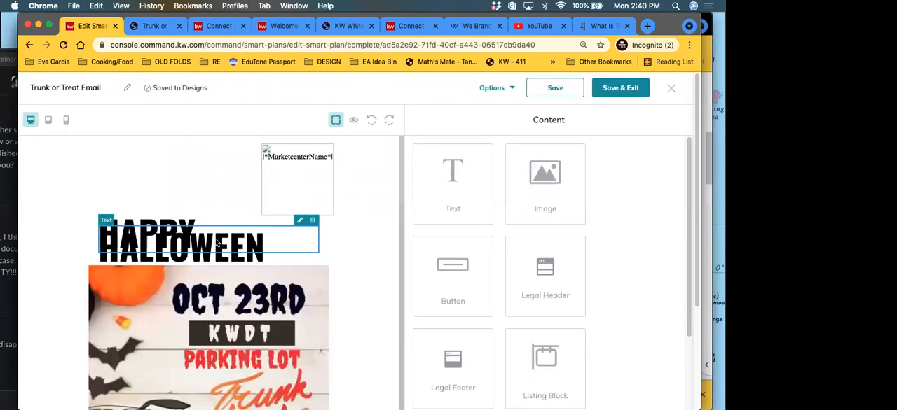
{"action": "left_click", "coordinate": [299, 220]}
{"action": "left_click_drag", "start_coordinate": [620, 274], "coordinate": [416, 214]}
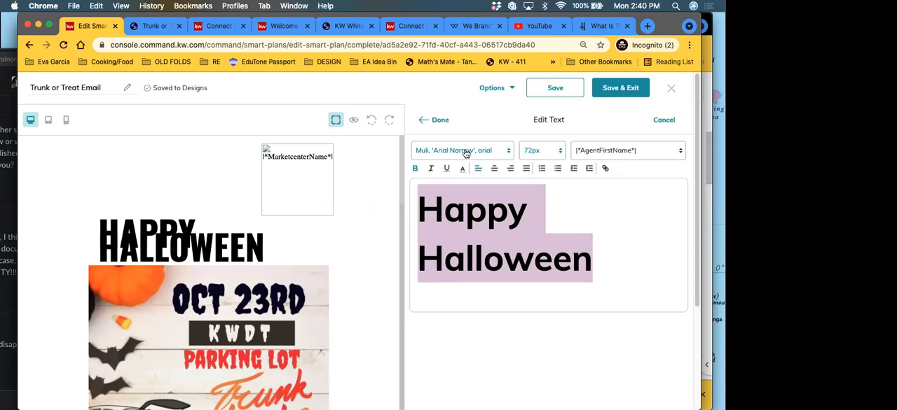
{"action": "left_click", "coordinate": [533, 218]}
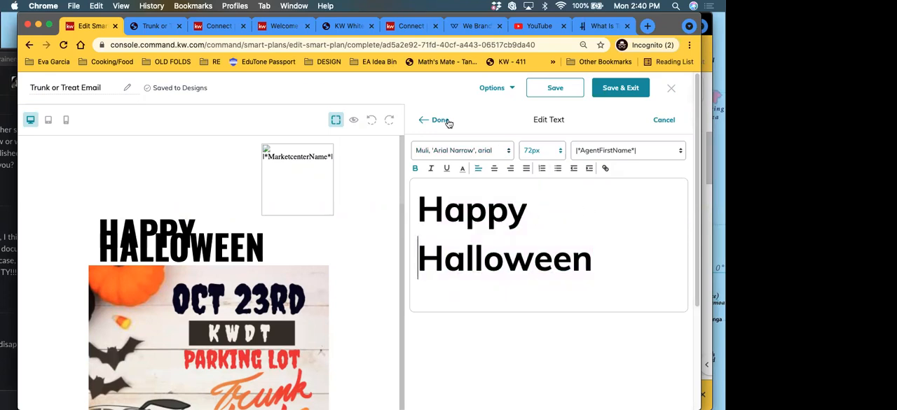
{"action": "left_click", "coordinate": [433, 121]}
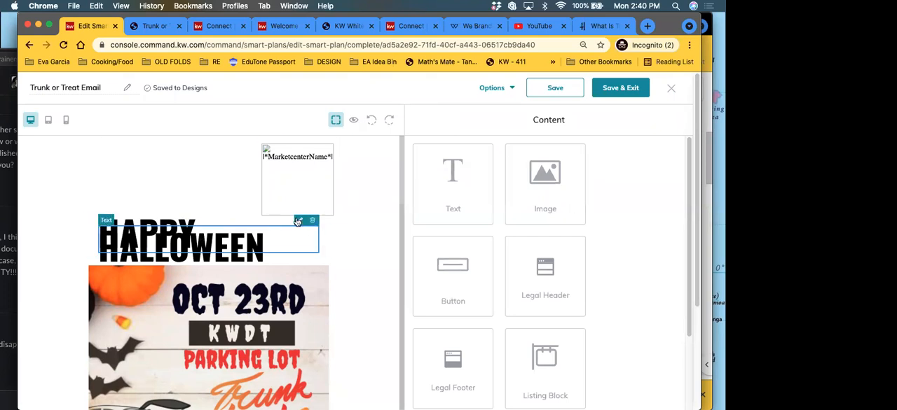
Step: Try to separate the overlapping headline lines with a line break after "Happy", apply it and check the preview
{"action": "left_click", "coordinate": [297, 223]}
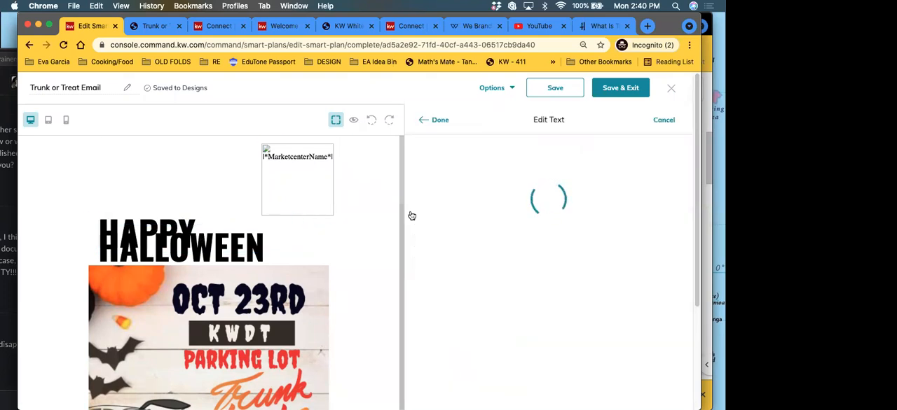
{"action": "key", "text": "Return"}
{"action": "left_click", "coordinate": [436, 120]}
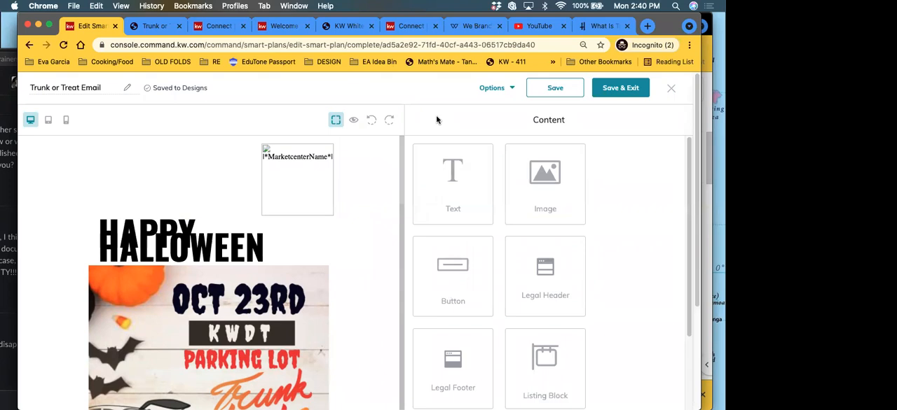
{"action": "left_click", "coordinate": [357, 121]}
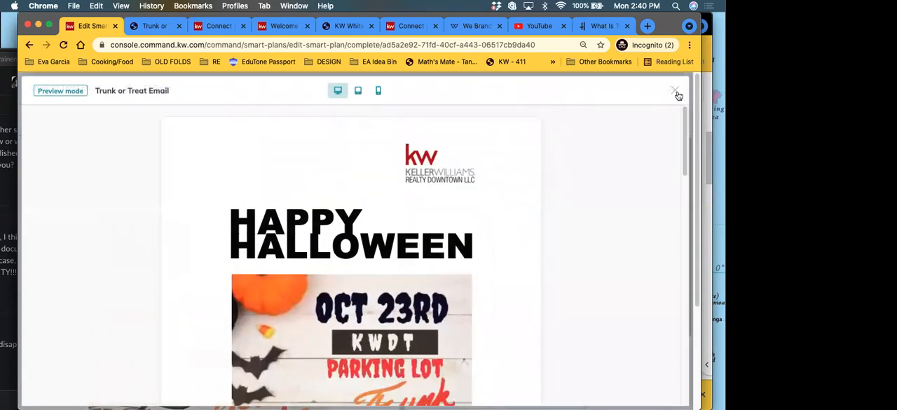
{"action": "left_click", "coordinate": [676, 91]}
Step: Review the email's body, Register button, agent contact section and legal footer in the editor and in the desktop preview
{"action": "scroll", "coordinate": [212, 299], "scroll_direction": "down", "scroll_amount": 5}
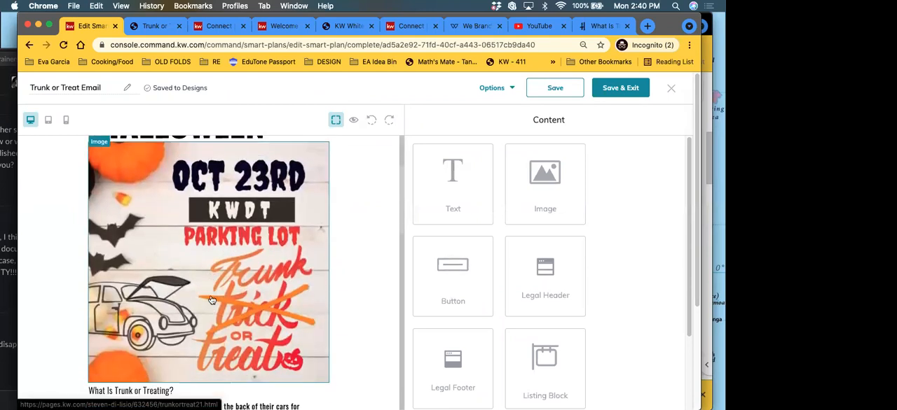
{"action": "scroll", "coordinate": [211, 300], "scroll_direction": "down", "scroll_amount": 15}
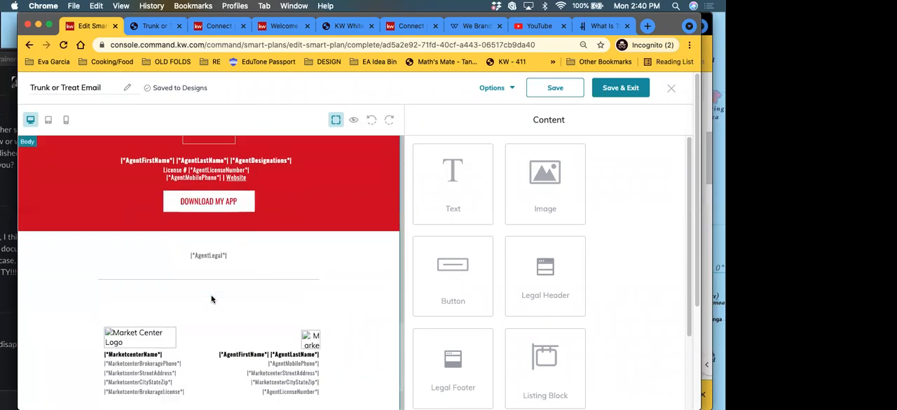
{"action": "scroll", "coordinate": [212, 302], "scroll_direction": "up", "scroll_amount": 4}
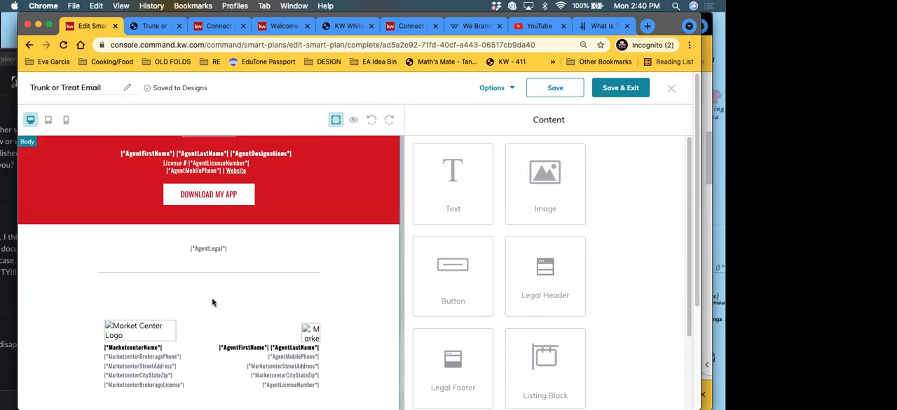
{"action": "scroll", "coordinate": [213, 302], "scroll_direction": "down", "scroll_amount": 4}
{"action": "scroll", "coordinate": [247, 223], "scroll_direction": "up", "scroll_amount": 15}
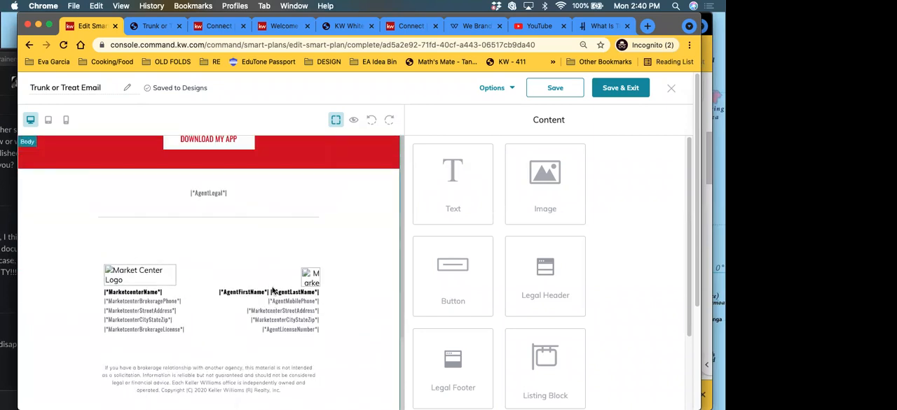
{"action": "scroll", "coordinate": [345, 204], "scroll_direction": "up", "scroll_amount": 5}
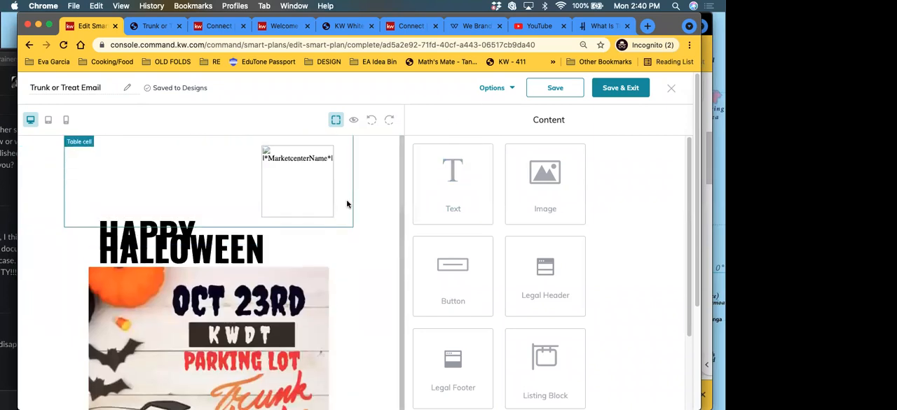
{"action": "left_click", "coordinate": [505, 89]}
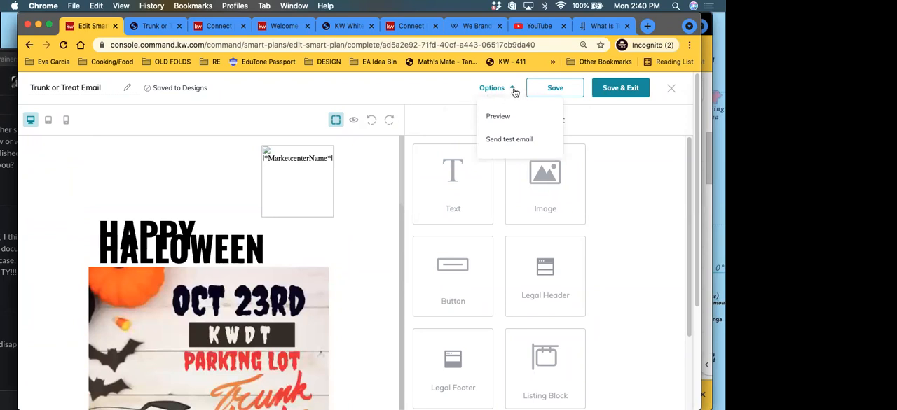
{"action": "left_click", "coordinate": [490, 124]}
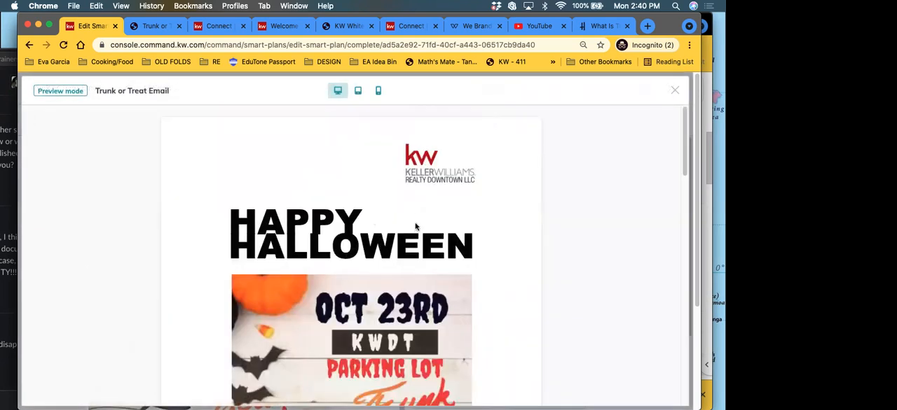
{"action": "scroll", "coordinate": [415, 226], "scroll_direction": "down", "scroll_amount": 10}
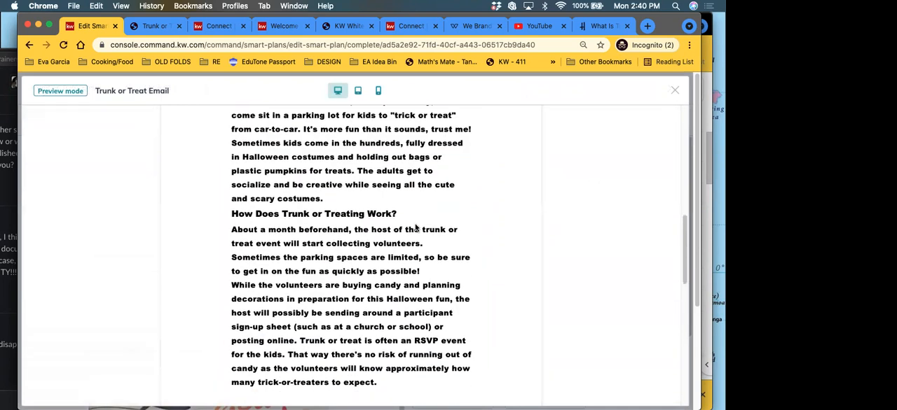
{"action": "scroll", "coordinate": [415, 228], "scroll_direction": "down", "scroll_amount": 5}
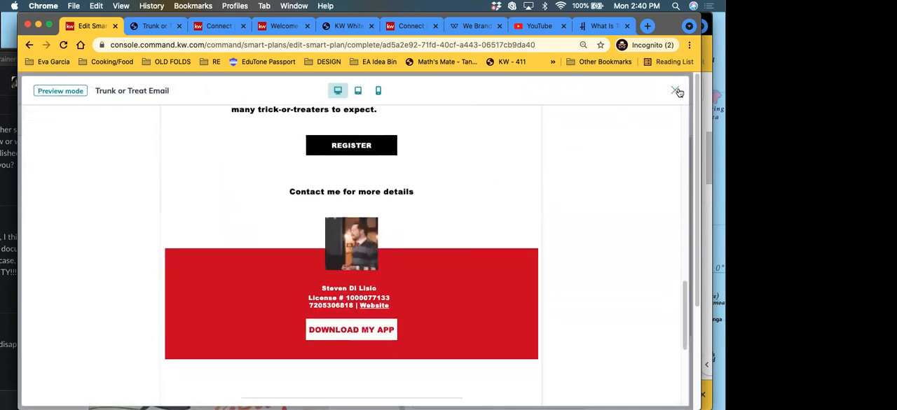
{"action": "left_click", "coordinate": [676, 91]}
Step: Send a test email of the Trunk or Treat design to the agent's own email address
{"action": "left_click", "coordinate": [499, 87]}
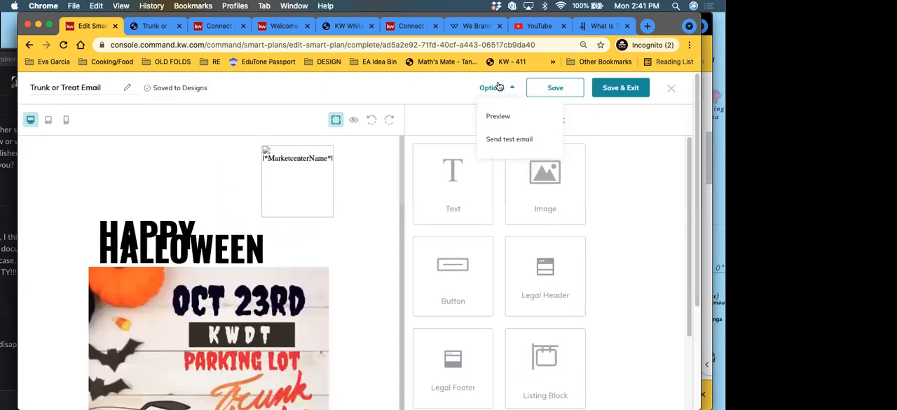
{"action": "left_click", "coordinate": [500, 140]}
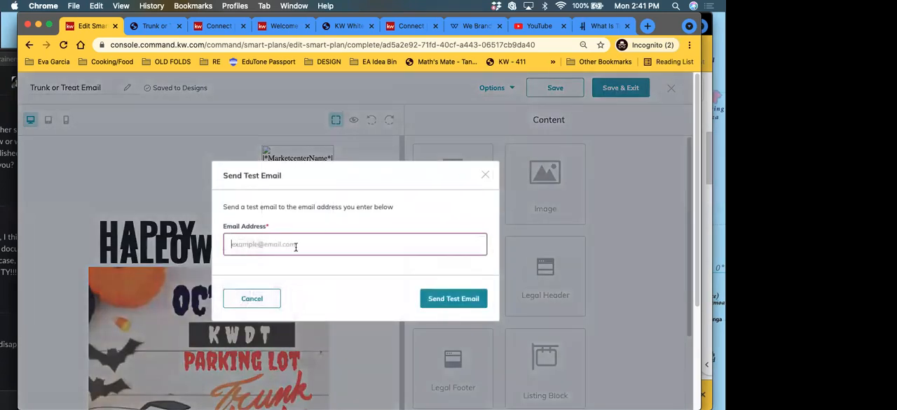
{"action": "left_click", "coordinate": [296, 247]}
{"action": "left_click", "coordinate": [285, 289]}
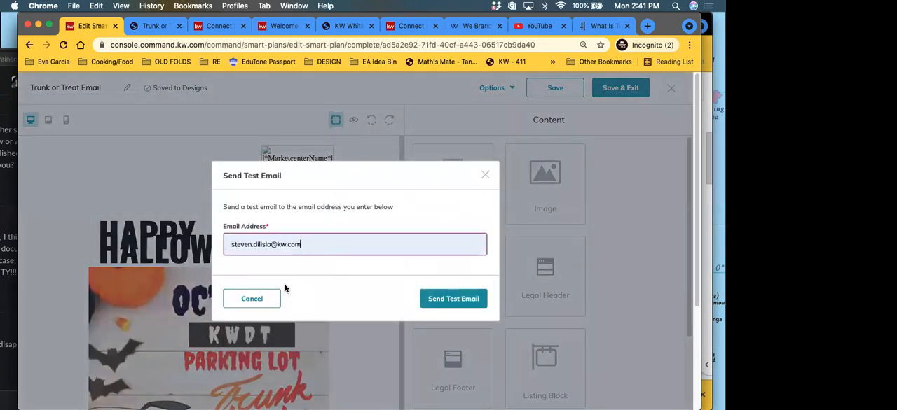
{"action": "left_click", "coordinate": [440, 303]}
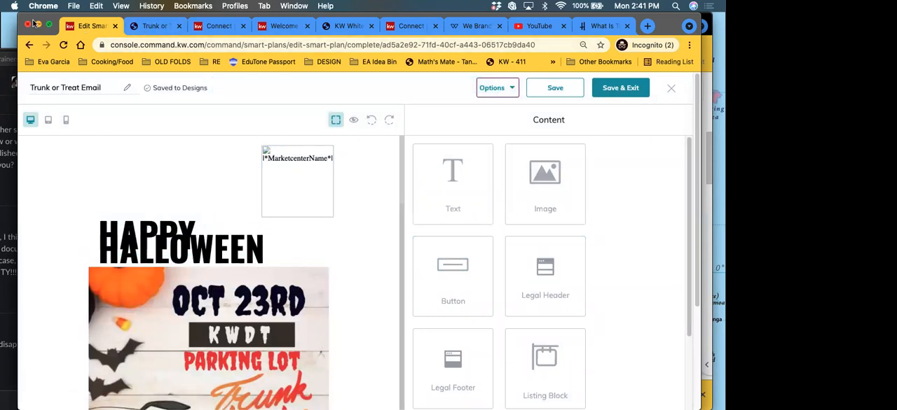
Step: Switch to Gmail and open the "[TEST] Email Template Test Email" message among the promotions
{"action": "left_click_drag", "start_coordinate": [36, 30], "coordinate": [31, 131]}
{"action": "left_click", "coordinate": [124, 28]}
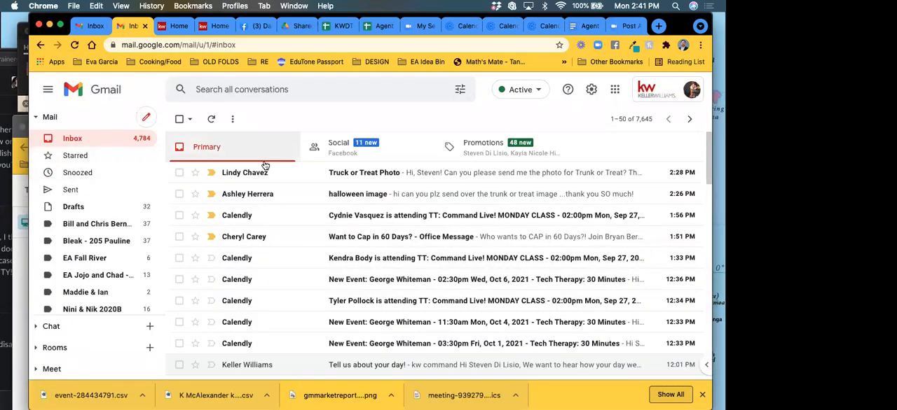
{"action": "left_click", "coordinate": [452, 148]}
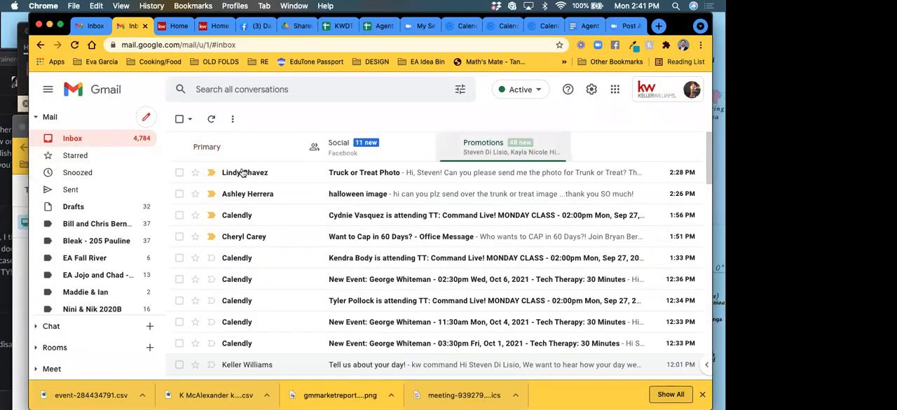
{"action": "left_click", "coordinate": [236, 175]}
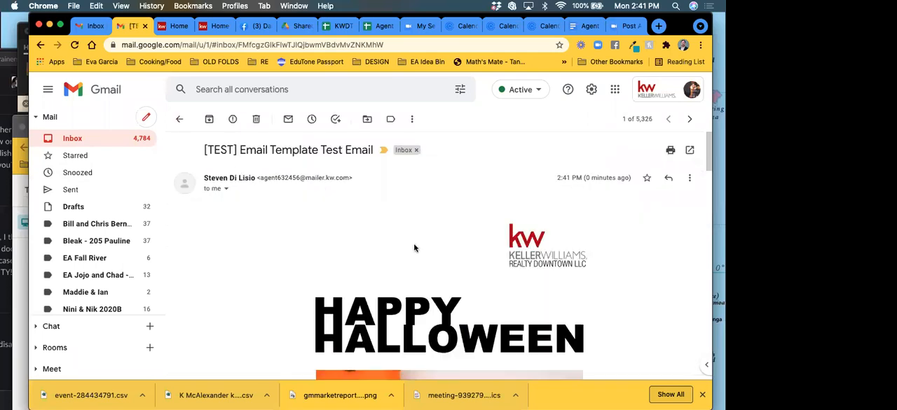
Step: Review the received test email from the logo and headline through the flyer and article to the agent contact section
{"action": "scroll", "coordinate": [414, 245], "scroll_direction": "down", "scroll_amount": 3}
{"action": "scroll", "coordinate": [417, 252], "scroll_direction": "down", "scroll_amount": 5}
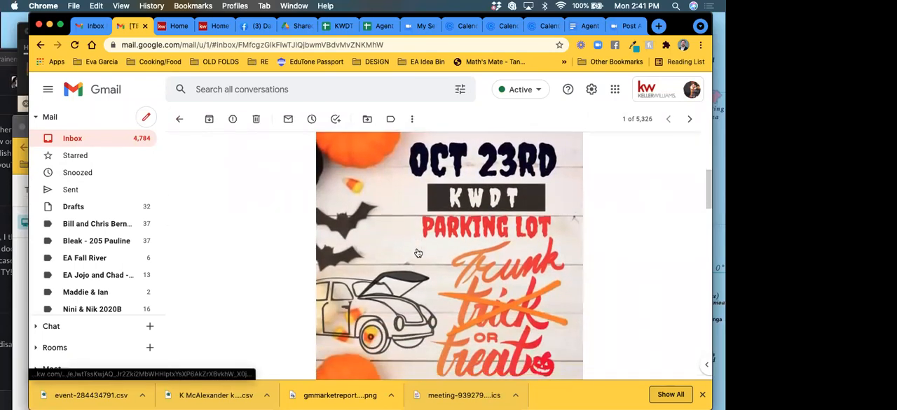
{"action": "scroll", "coordinate": [417, 252], "scroll_direction": "down", "scroll_amount": 10}
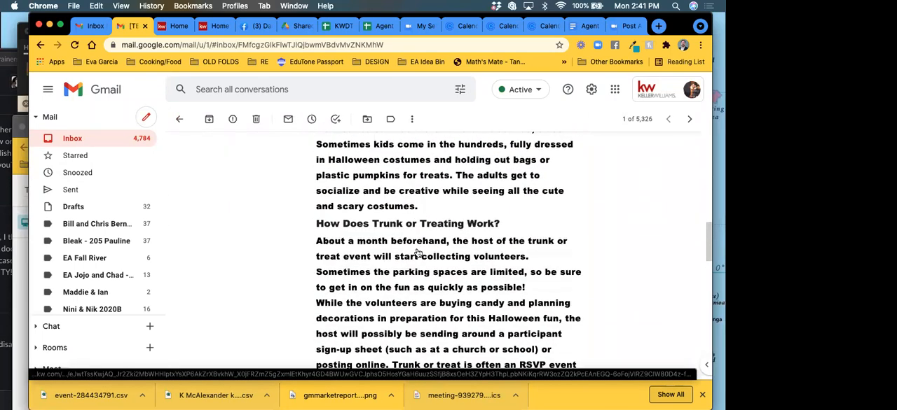
{"action": "scroll", "coordinate": [418, 256], "scroll_direction": "down", "scroll_amount": 15}
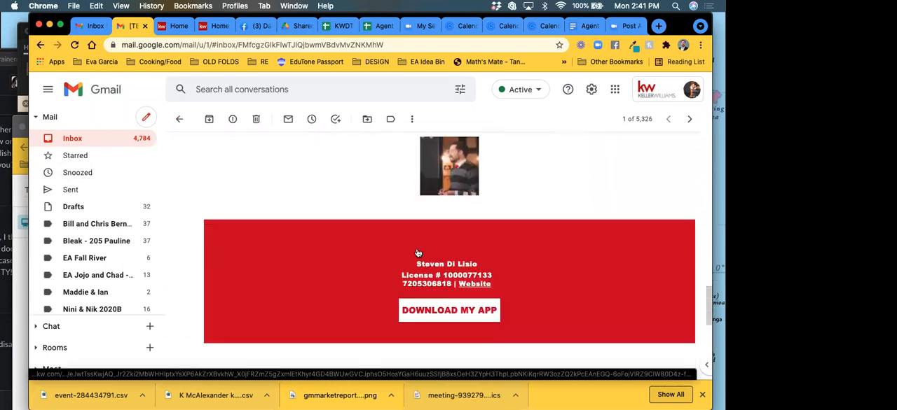
{"action": "scroll", "coordinate": [418, 261], "scroll_direction": "down", "scroll_amount": 5}
{"action": "scroll", "coordinate": [421, 259], "scroll_direction": "up", "scroll_amount": 15}
{"action": "scroll", "coordinate": [421, 259], "scroll_direction": "up", "scroll_amount": 15}
{"action": "scroll", "coordinate": [422, 260], "scroll_direction": "up", "scroll_amount": 3}
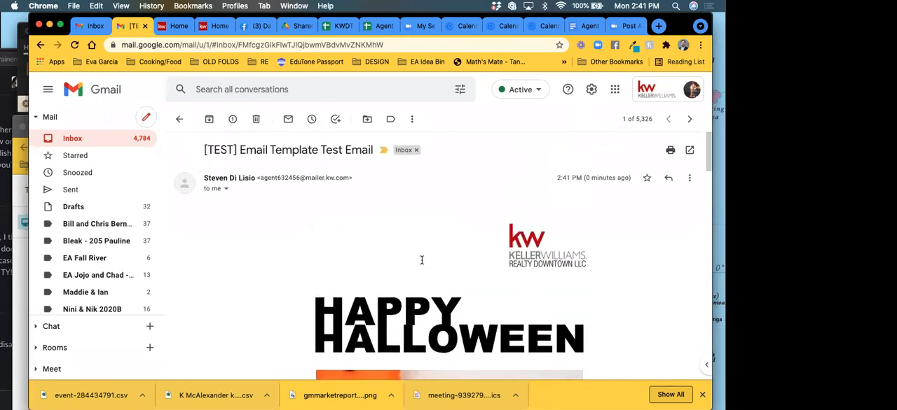
{"action": "scroll", "coordinate": [420, 262], "scroll_direction": "down", "scroll_amount": 3}
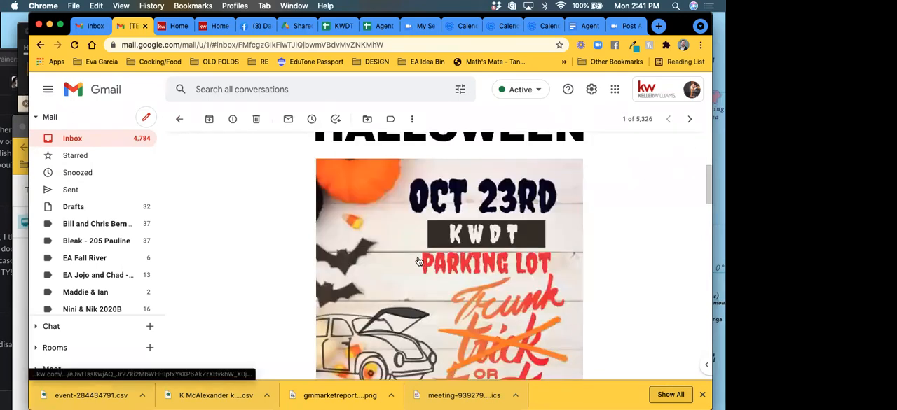
{"action": "scroll", "coordinate": [419, 262], "scroll_direction": "up", "scroll_amount": 3}
{"action": "scroll", "coordinate": [416, 258], "scroll_direction": "down", "scroll_amount": 2}
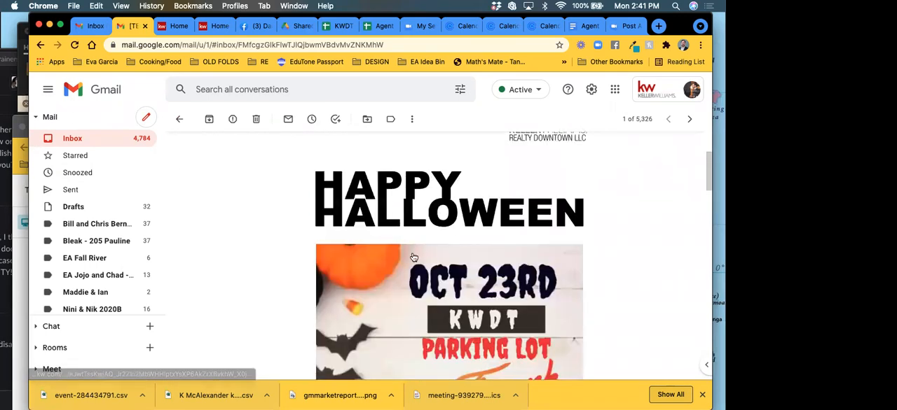
Step: Return to the Trunk or Treat Email editor in KW Command and examine the flyer, article text and Register button
{"action": "left_click", "coordinate": [25, 133]}
{"action": "left_click_drag", "start_coordinate": [34, 115], "coordinate": [25, 13]}
{"action": "scroll", "coordinate": [262, 244], "scroll_direction": "down", "scroll_amount": 5}
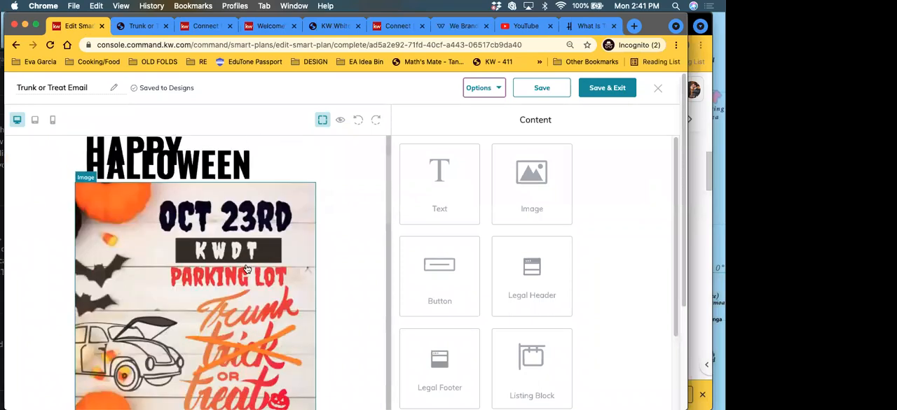
{"action": "scroll", "coordinate": [248, 314], "scroll_direction": "down", "scroll_amount": 7}
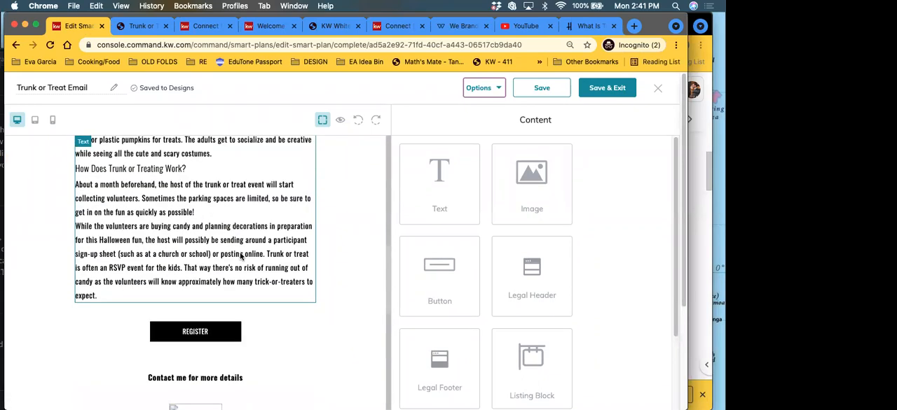
{"action": "scroll", "coordinate": [240, 257], "scroll_direction": "down", "scroll_amount": 1}
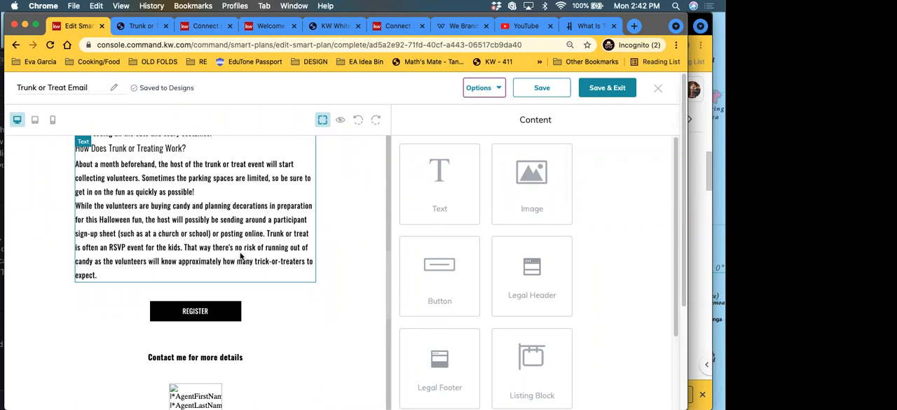
Step: Review the Trunk or Treat email from its flyer and article to the contact section, and save and exit the design
{"action": "scroll", "coordinate": [241, 280], "scroll_direction": "up", "scroll_amount": 3}
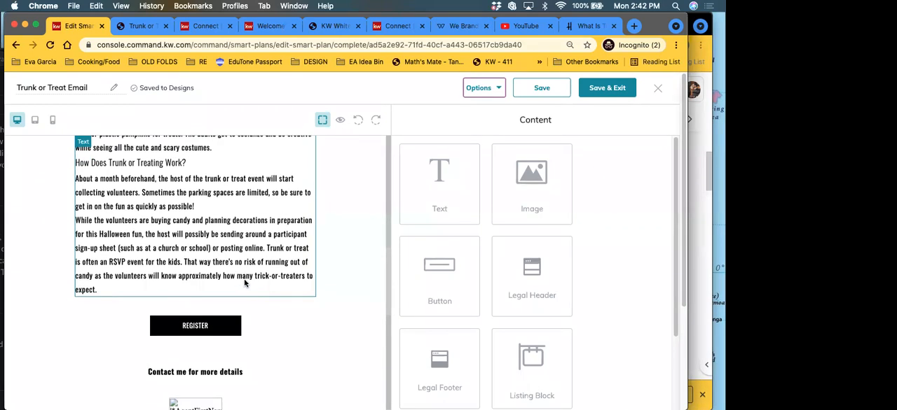
{"action": "scroll", "coordinate": [241, 282], "scroll_direction": "up", "scroll_amount": 2}
{"action": "scroll", "coordinate": [239, 281], "scroll_direction": "down", "scroll_amount": 4}
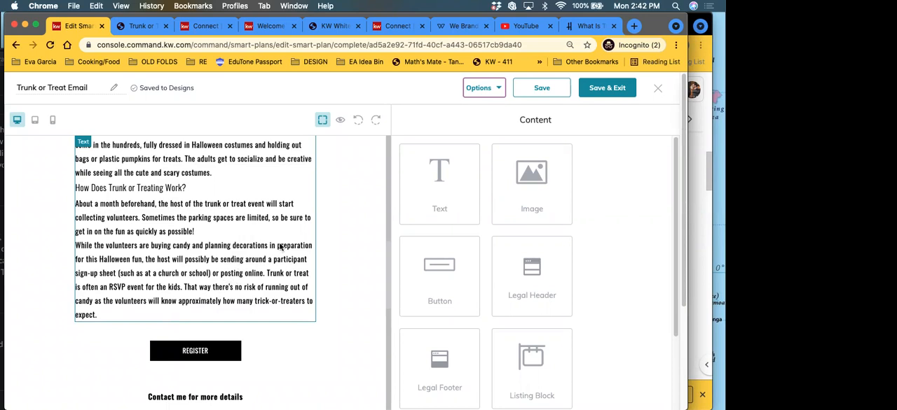
{"action": "scroll", "coordinate": [168, 246], "scroll_direction": "up", "scroll_amount": 10}
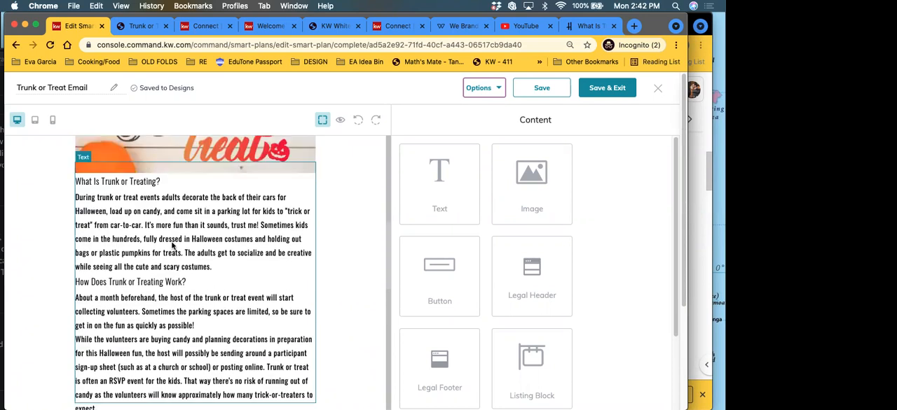
{"action": "scroll", "coordinate": [173, 259], "scroll_direction": "down", "scroll_amount": 5}
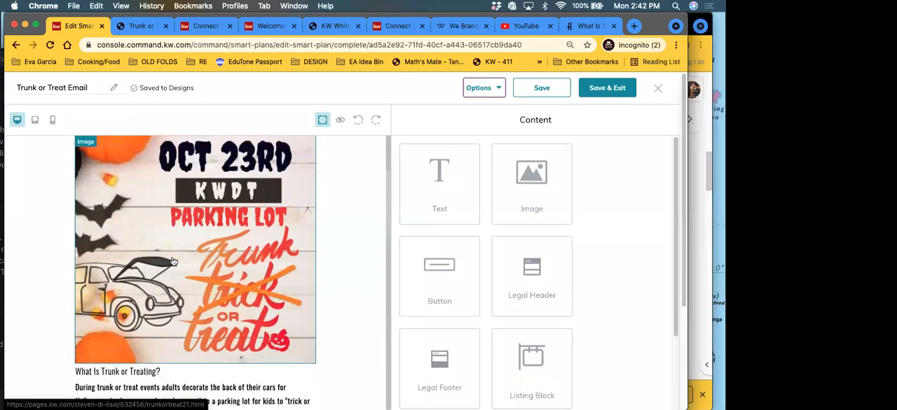
{"action": "scroll", "coordinate": [173, 285], "scroll_direction": "down", "scroll_amount": 15}
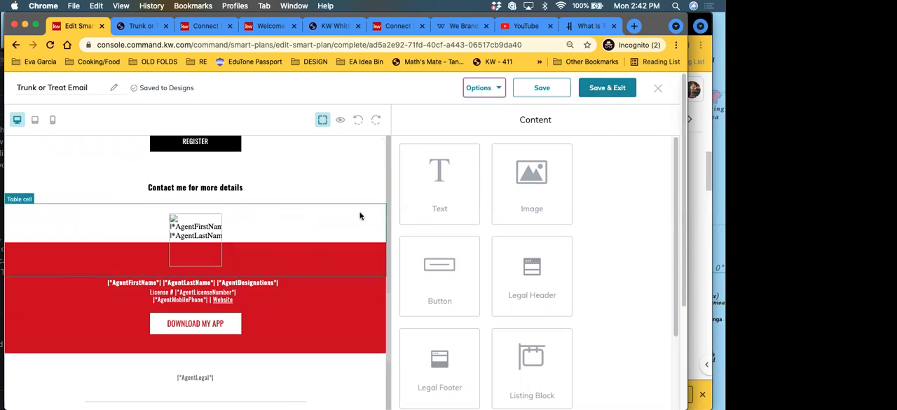
{"action": "scroll", "coordinate": [340, 235], "scroll_direction": "up", "scroll_amount": 15}
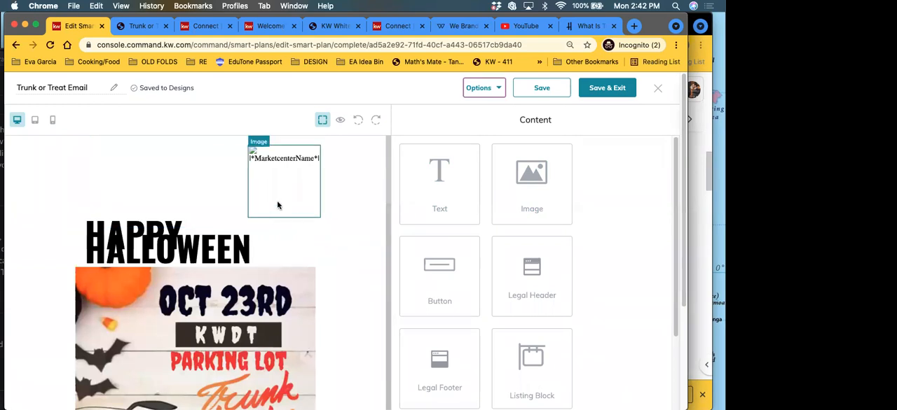
{"action": "left_click", "coordinate": [607, 89]}
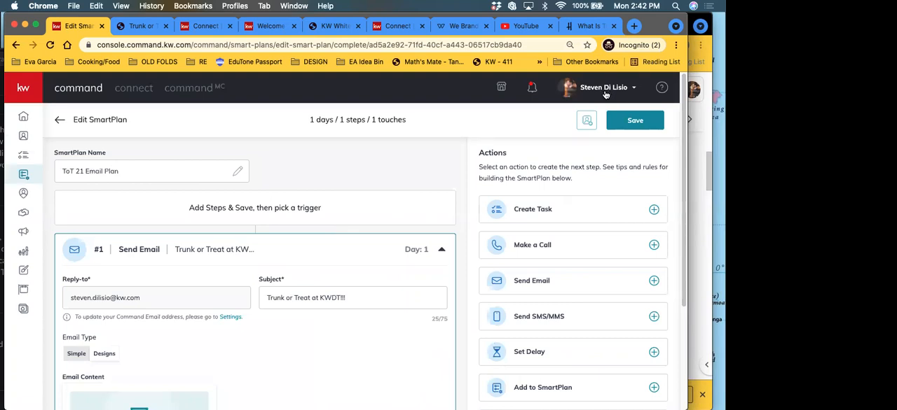
Step: Try adding a Send SMS/MMS step after the email in the ToT 21 Email Plan, and remove it again
{"action": "scroll", "coordinate": [371, 201], "scroll_direction": "down", "scroll_amount": 3}
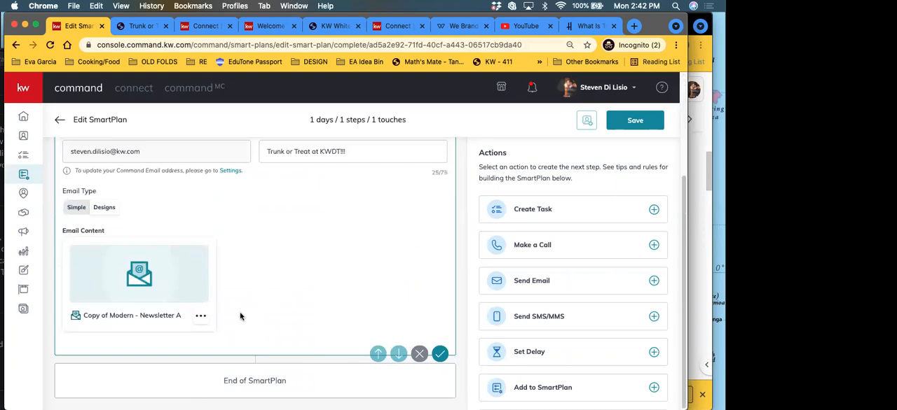
{"action": "scroll", "coordinate": [243, 323], "scroll_direction": "up", "scroll_amount": 2}
{"action": "scroll", "coordinate": [243, 332], "scroll_direction": "up", "scroll_amount": 2}
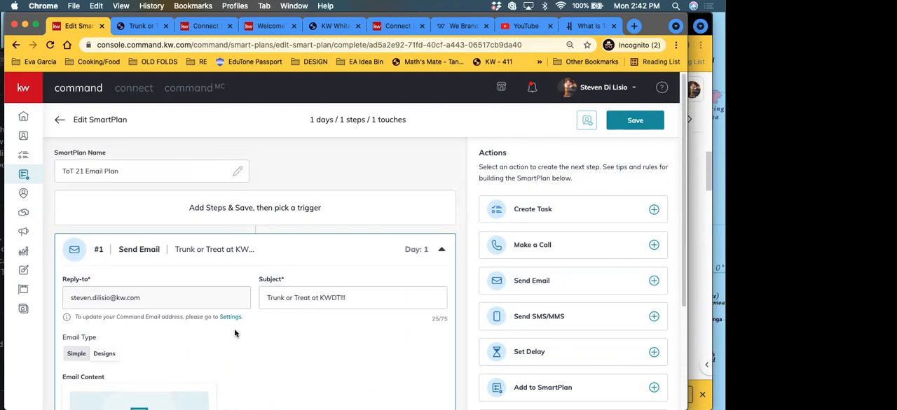
{"action": "scroll", "coordinate": [234, 334], "scroll_direction": "down", "scroll_amount": 3}
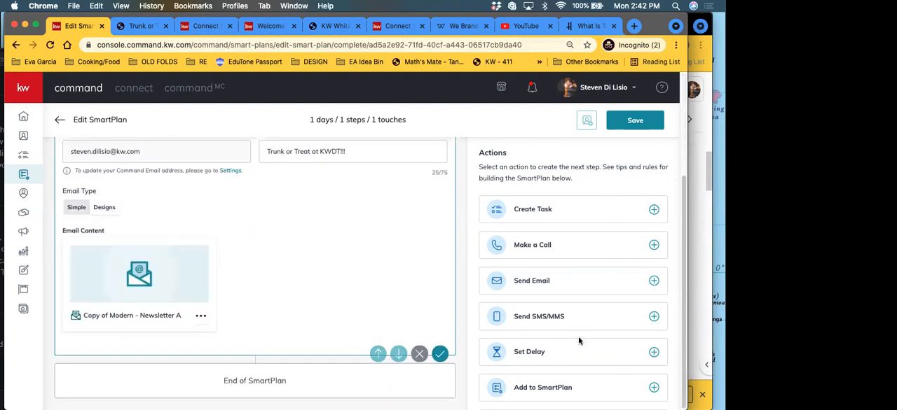
{"action": "scroll", "coordinate": [579, 341], "scroll_direction": "down", "scroll_amount": 2}
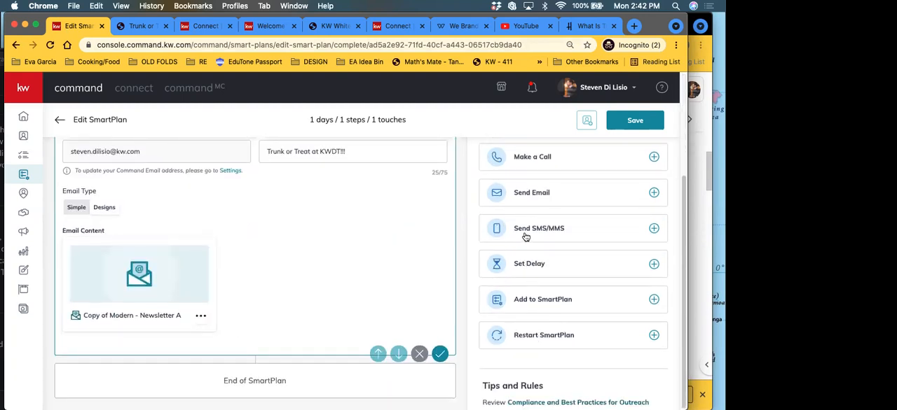
{"action": "left_click", "coordinate": [525, 238]}
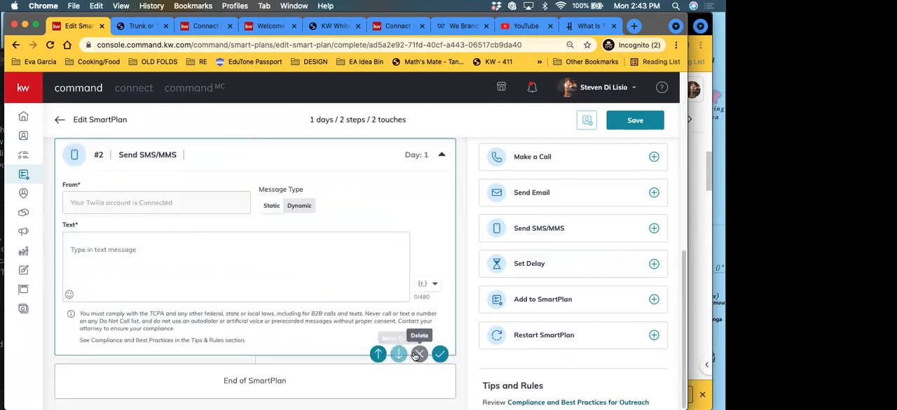
{"action": "left_click", "coordinate": [418, 355]}
{"action": "left_click", "coordinate": [376, 273]}
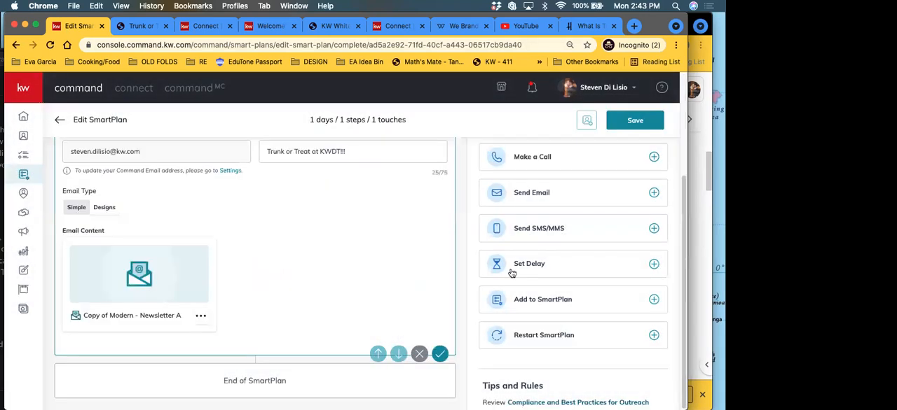
Step: Add a 4-day delay after the email step, followed by a Send SMS/MMS step
{"action": "left_click", "coordinate": [528, 266]}
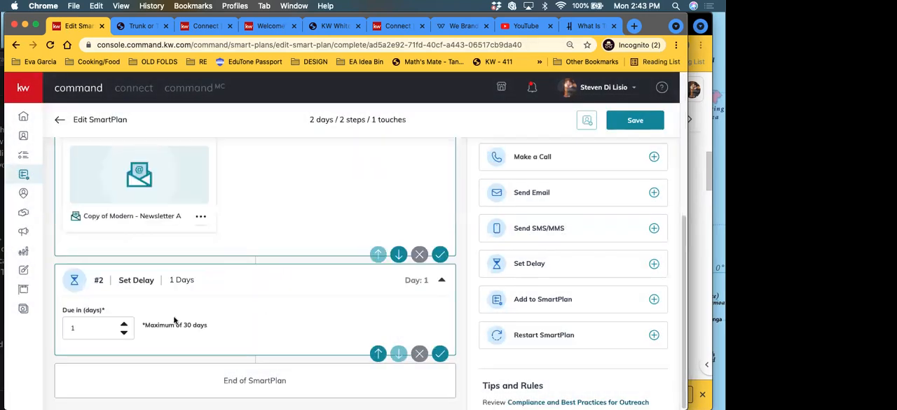
{"action": "left_click", "coordinate": [123, 327]}
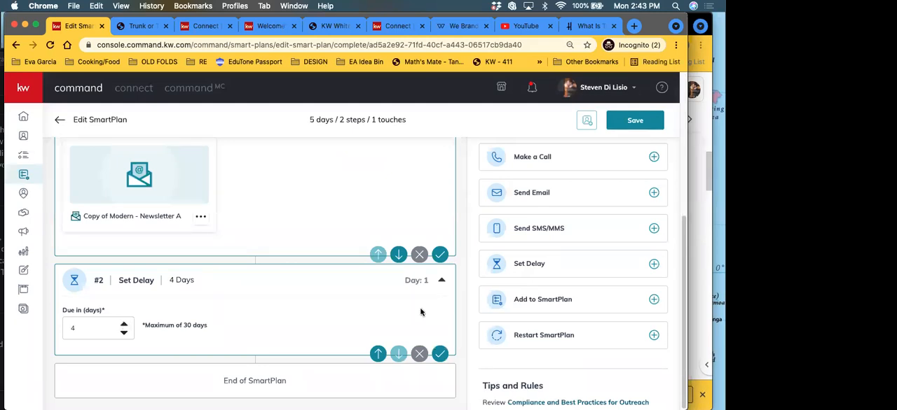
{"action": "left_click", "coordinate": [551, 232]}
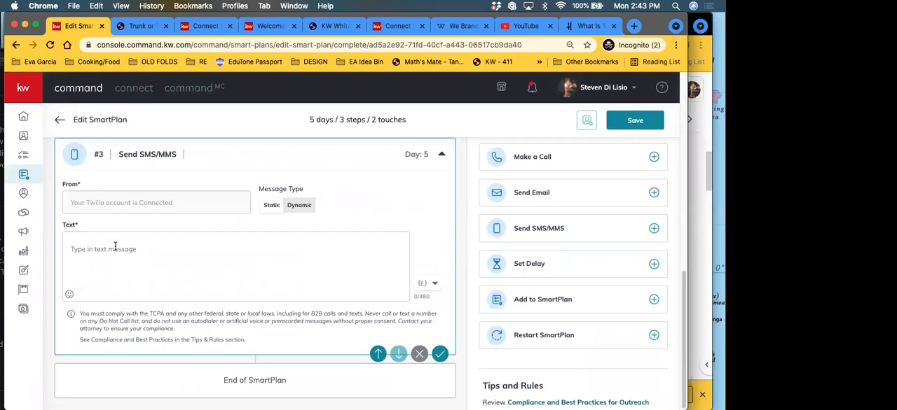
{"action": "left_click", "coordinate": [115, 252]}
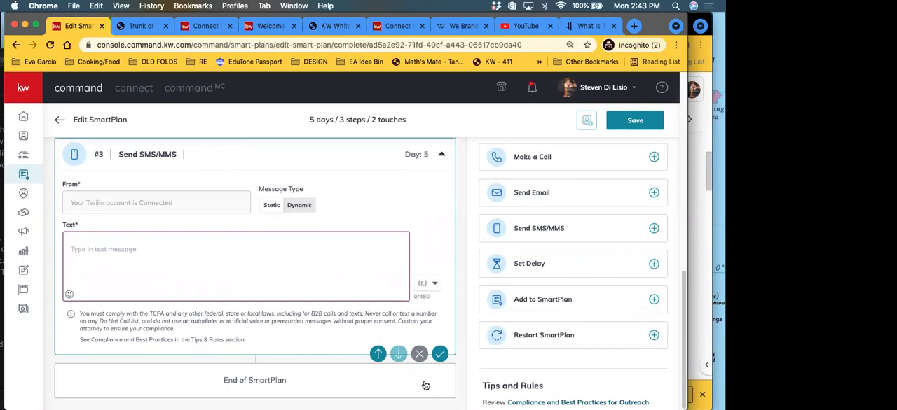
Step: Remove the Send SMS/MMS step and the delay step from the SmartPlan, and save the plan
{"action": "left_click", "coordinate": [419, 354]}
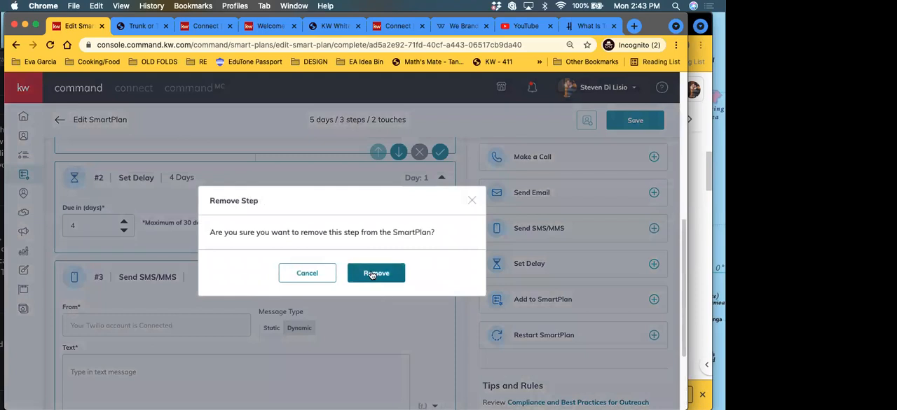
{"action": "left_click", "coordinate": [373, 274]}
{"action": "left_click", "coordinate": [418, 354]}
{"action": "left_click", "coordinate": [397, 274]}
{"action": "scroll", "coordinate": [337, 301], "scroll_direction": "up", "scroll_amount": 3}
{"action": "left_click", "coordinate": [637, 124]}
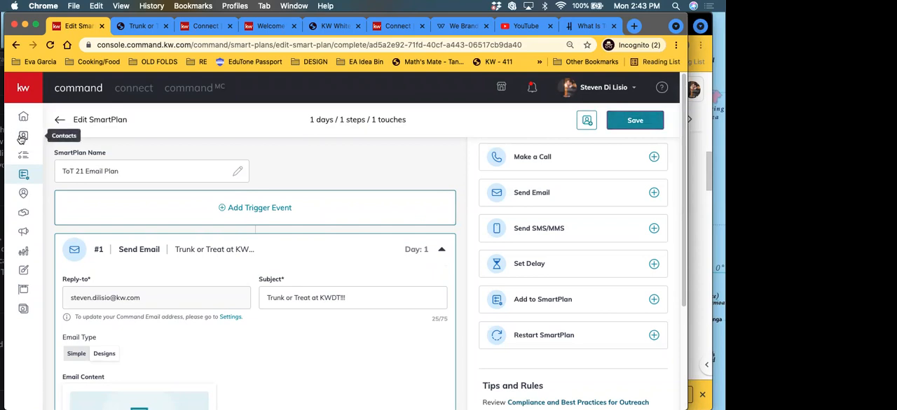
Step: Start adding clients to the ToT 21 Email Plan, search for a contact by first name and select that contact
{"action": "left_click", "coordinate": [586, 120]}
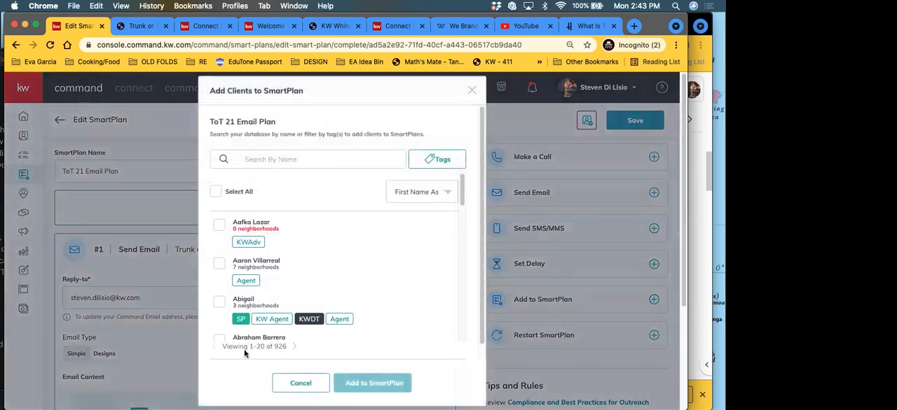
{"action": "double_click", "coordinate": [242, 347]}
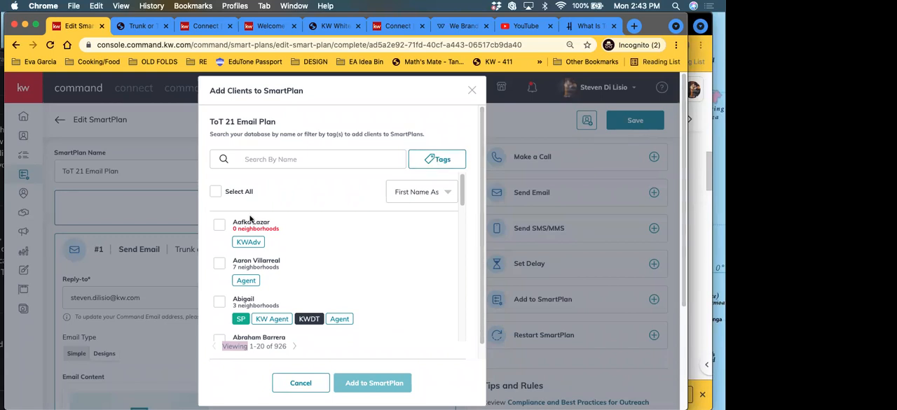
{"action": "left_click", "coordinate": [247, 160]}
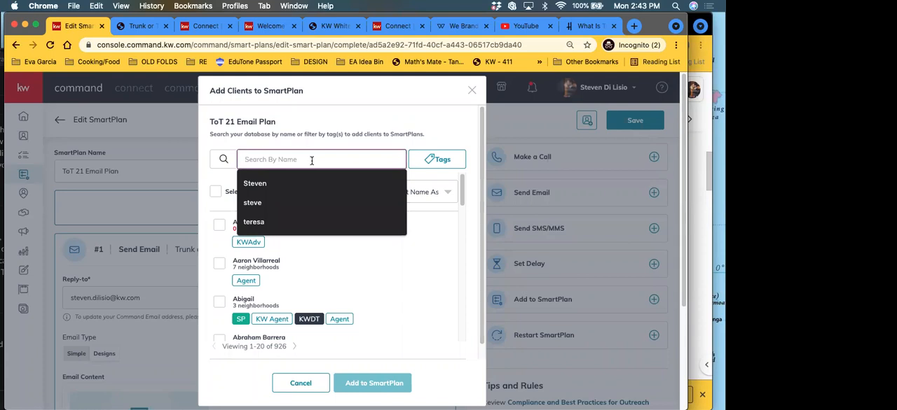
{"action": "type", "text": "nini"}
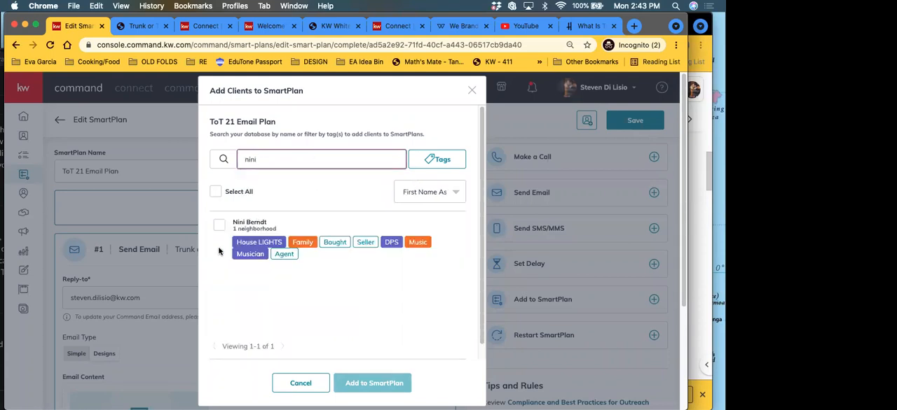
{"action": "left_click", "coordinate": [220, 226]}
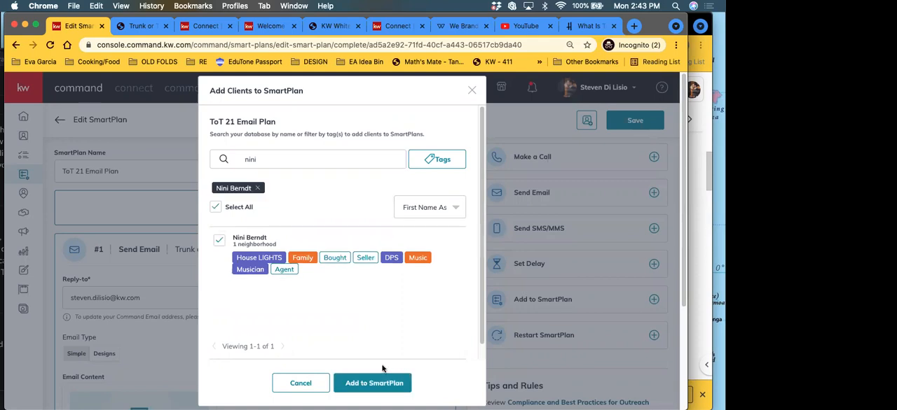
Step: Try filtering the clients by the 30 UNDER tag, and clear the name search, the selected contact and the tag filter
{"action": "left_click", "coordinate": [443, 159]}
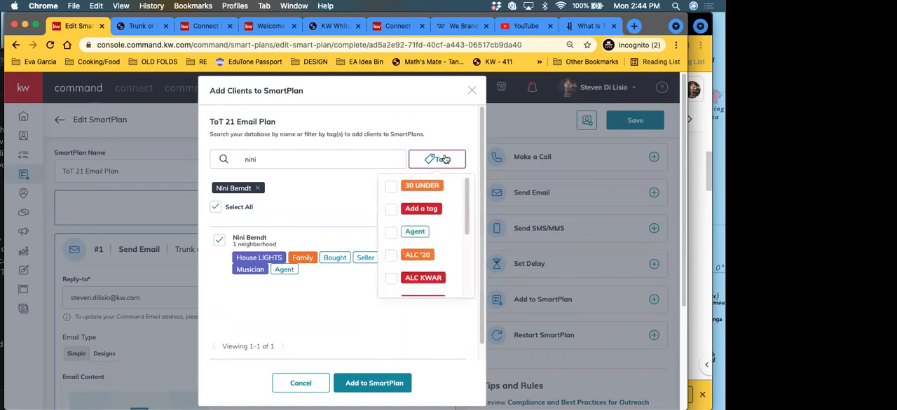
{"action": "left_click", "coordinate": [391, 186]}
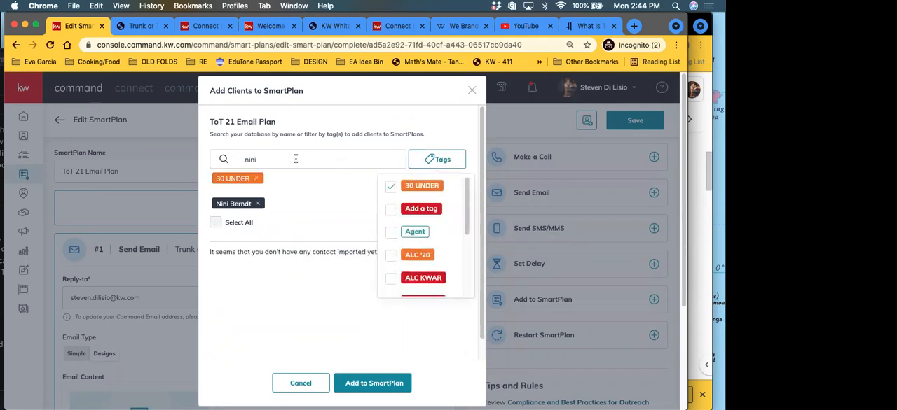
{"action": "left_click", "coordinate": [296, 159]}
{"action": "key", "text": "BackSpace"}
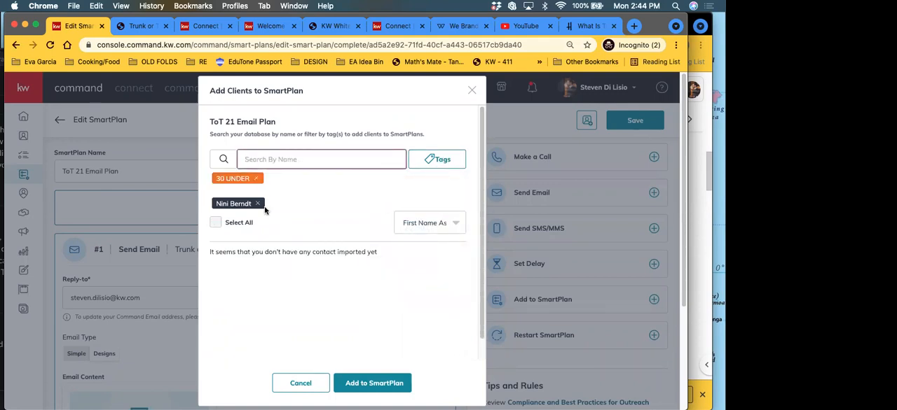
{"action": "left_click", "coordinate": [259, 203]}
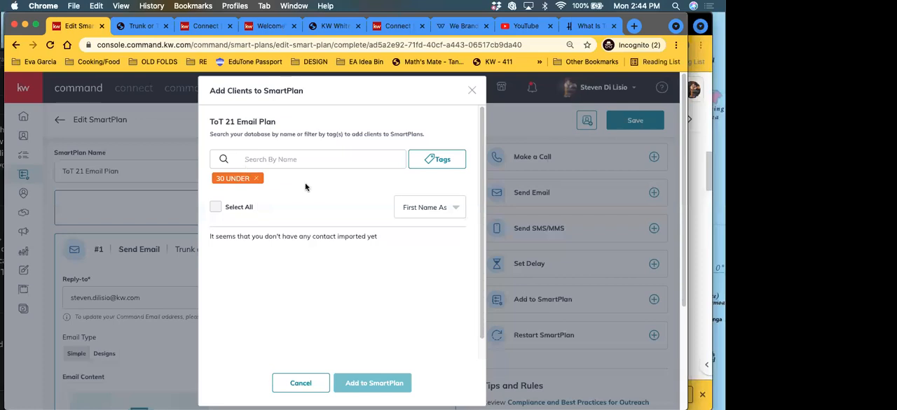
{"action": "left_click", "coordinate": [255, 178]}
Step: Filter the clients by the ALC KWAR tag, select all of them, and close the client selection without adding them
{"action": "left_click", "coordinate": [444, 165]}
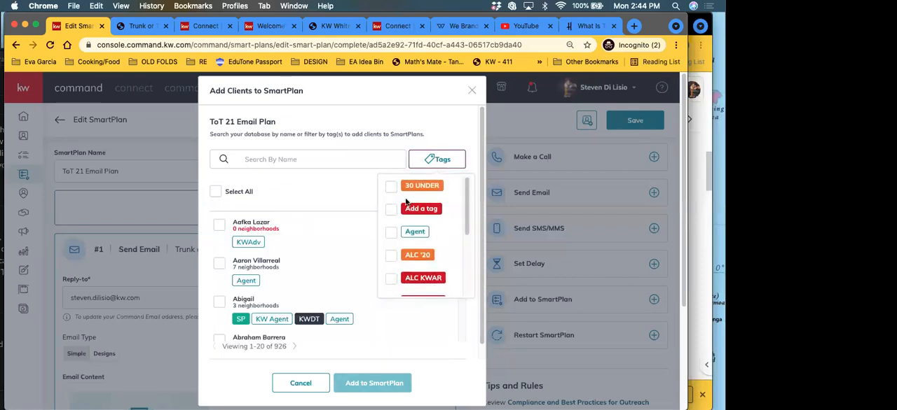
{"action": "scroll", "coordinate": [392, 256], "scroll_direction": "down", "scroll_amount": 1}
{"action": "left_click", "coordinate": [391, 264]}
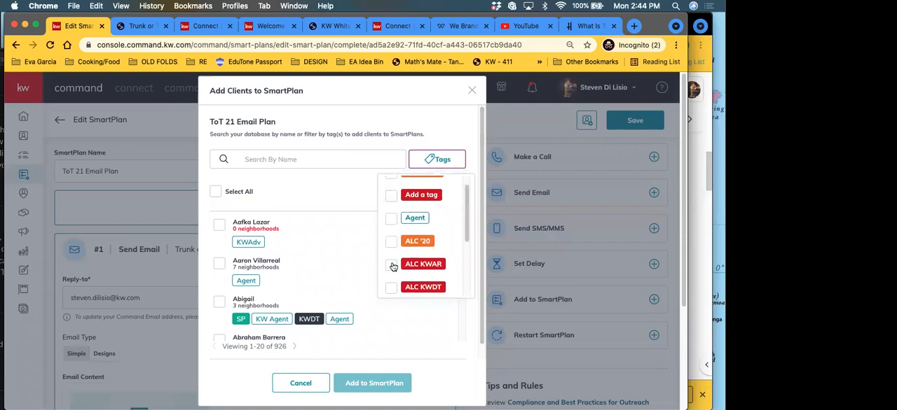
{"action": "scroll", "coordinate": [315, 309], "scroll_direction": "down", "scroll_amount": 3}
{"action": "scroll", "coordinate": [319, 311], "scroll_direction": "up", "scroll_amount": 3}
{"action": "left_click", "coordinate": [216, 207]}
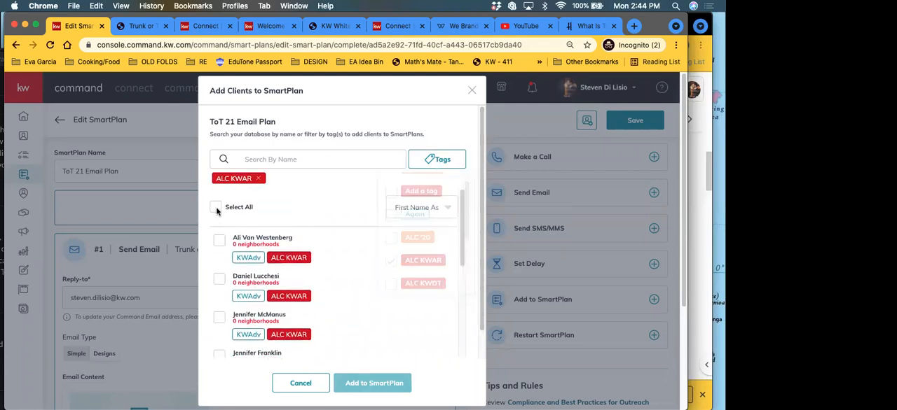
{"action": "scroll", "coordinate": [327, 252], "scroll_direction": "down", "scroll_amount": 6}
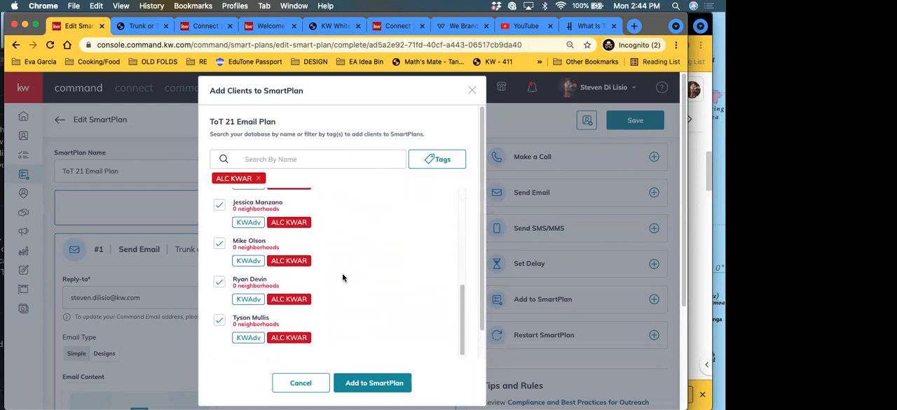
{"action": "scroll", "coordinate": [343, 279], "scroll_direction": "up", "scroll_amount": 6}
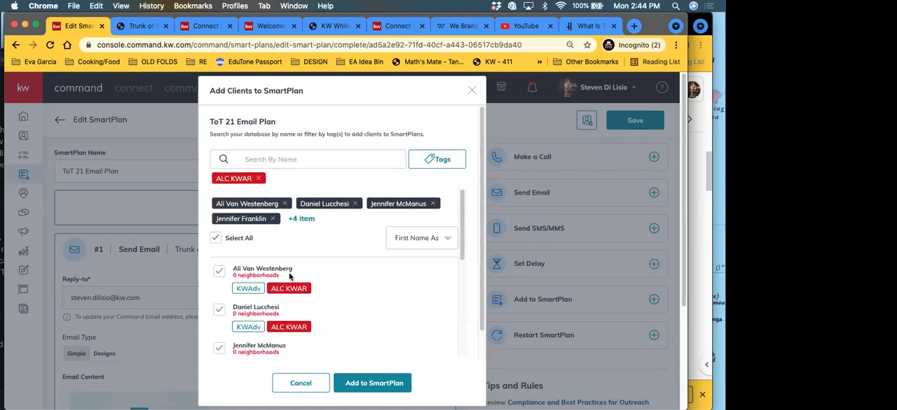
{"action": "left_click", "coordinate": [472, 90]}
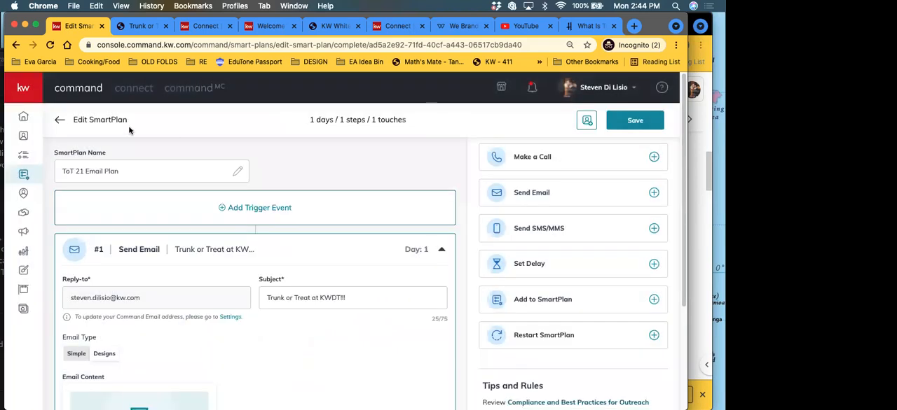
Step: Leave the ToT 21 Email Plan and open the Contacts database
{"action": "left_click", "coordinate": [60, 122]}
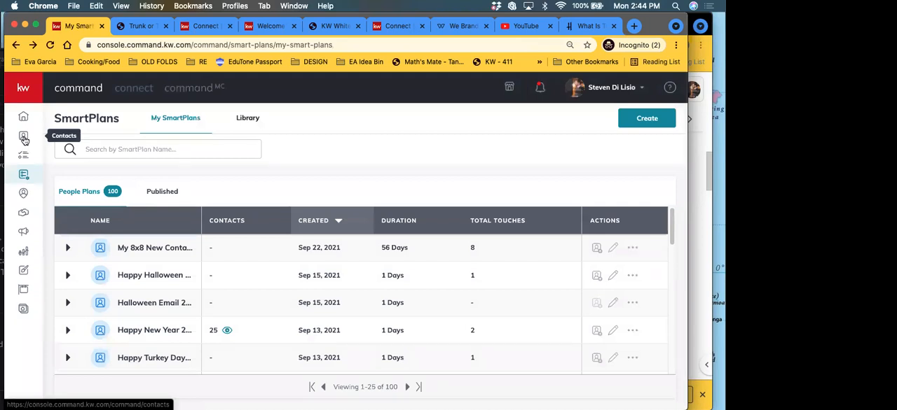
{"action": "left_click", "coordinate": [25, 139]}
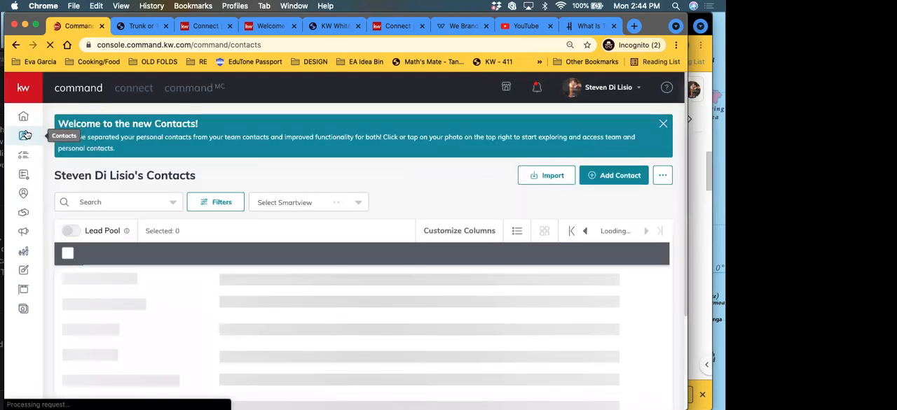
Step: Show the contacts of the KW ADV SmartView
{"action": "left_click", "coordinate": [290, 202]}
{"action": "scroll", "coordinate": [304, 302], "scroll_direction": "down", "scroll_amount": 3}
{"action": "left_click", "coordinate": [315, 281]}
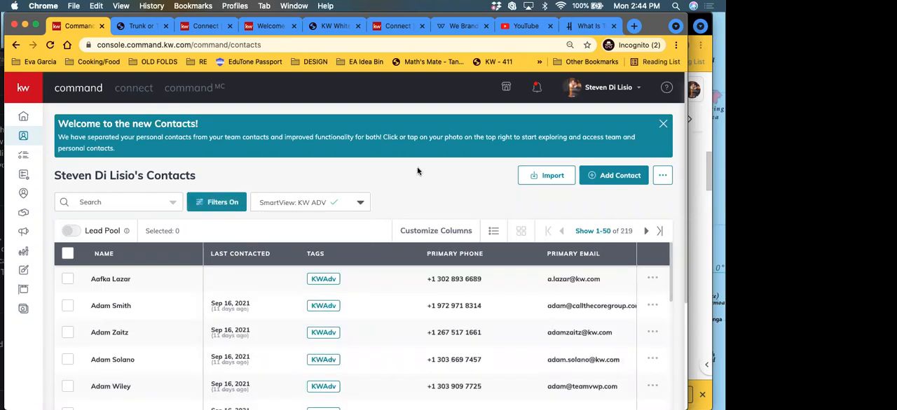
Step: Select all contacts on the first page and start adding them in bulk to the ToT 21 Email Plan SmartPlan
{"action": "scroll", "coordinate": [434, 183], "scroll_direction": "down", "scroll_amount": 1}
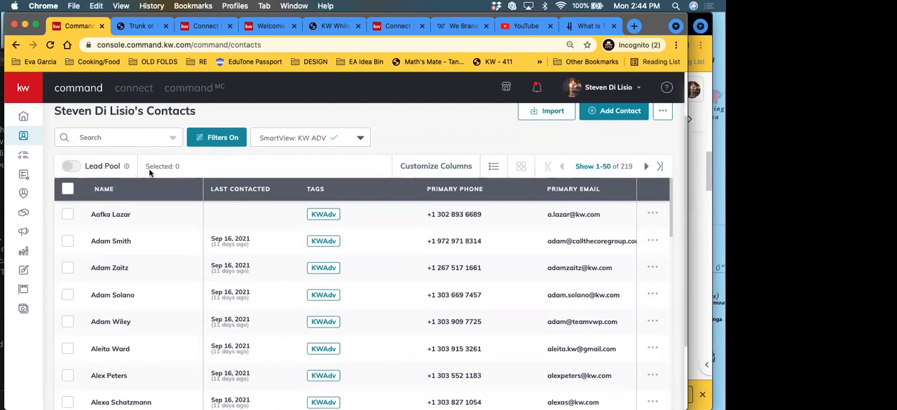
{"action": "left_click_drag", "start_coordinate": [146, 166], "coordinate": [180, 167]}
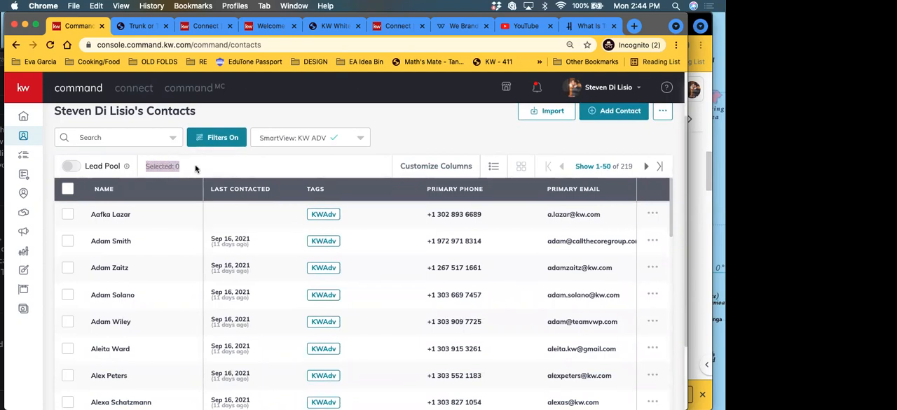
{"action": "left_click", "coordinate": [68, 190]}
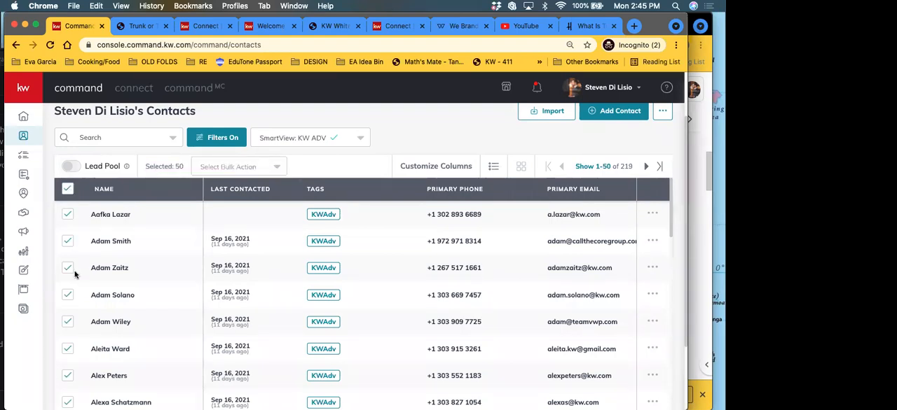
{"action": "left_click", "coordinate": [246, 168]}
{"action": "scroll", "coordinate": [237, 199], "scroll_direction": "down", "scroll_amount": 3}
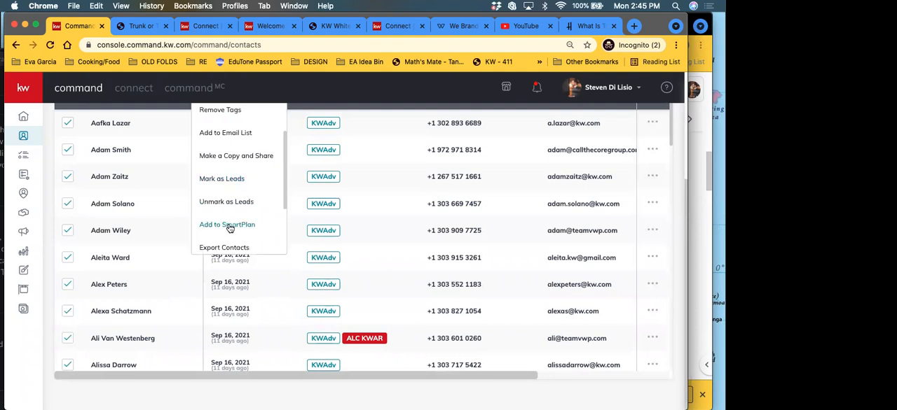
{"action": "left_click", "coordinate": [228, 225]}
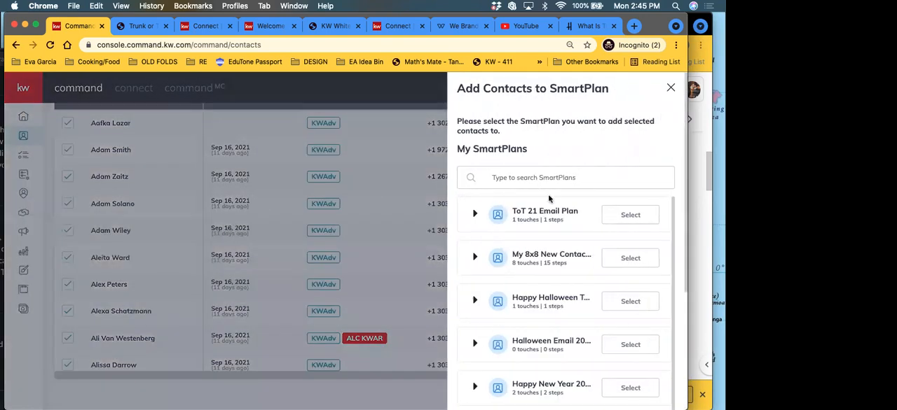
{"action": "left_click", "coordinate": [650, 220]}
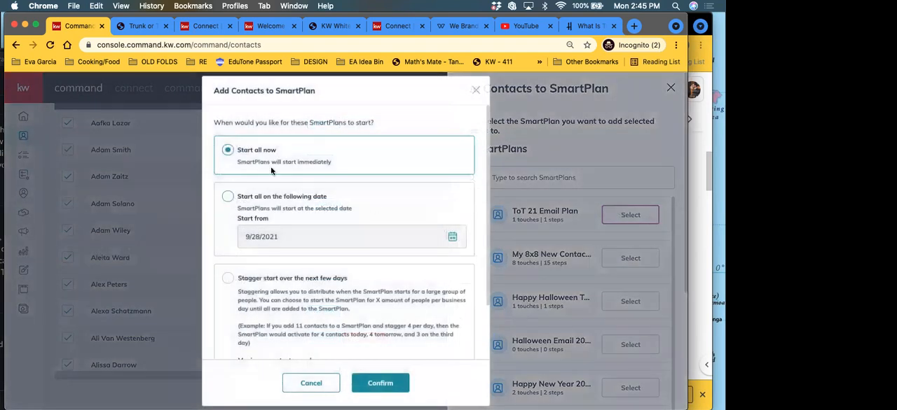
Step: Choose to start the SmartPlans on a specific date, look at October 2021 in the calendar, and close without adding the contacts
{"action": "scroll", "coordinate": [270, 206], "scroll_direction": "down", "scroll_amount": 3}
{"action": "scroll", "coordinate": [292, 244], "scroll_direction": "up", "scroll_amount": 3}
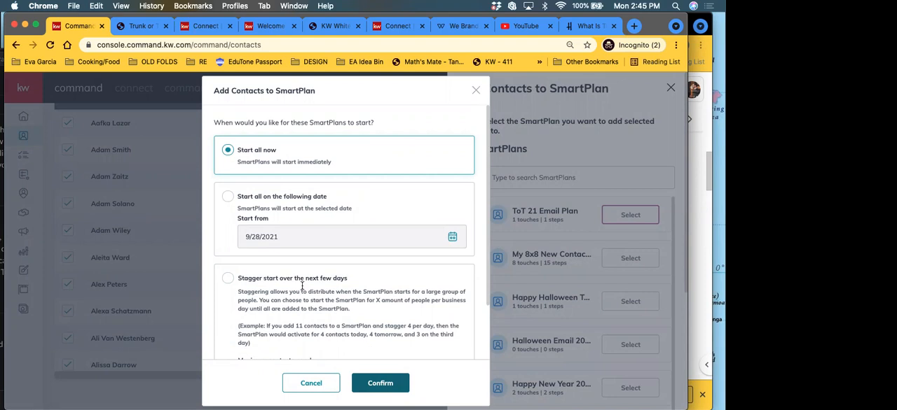
{"action": "left_click", "coordinate": [226, 199]}
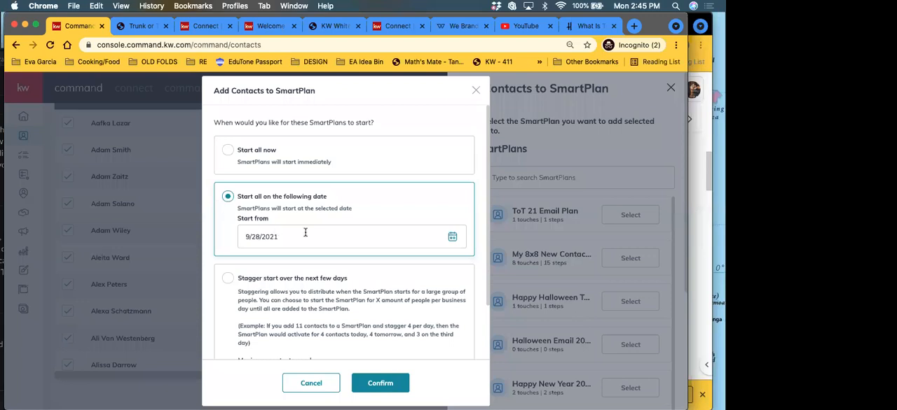
{"action": "left_click", "coordinate": [262, 239]}
{"action": "scroll", "coordinate": [336, 311], "scroll_direction": "down", "scroll_amount": 2}
{"action": "left_click", "coordinate": [375, 197]}
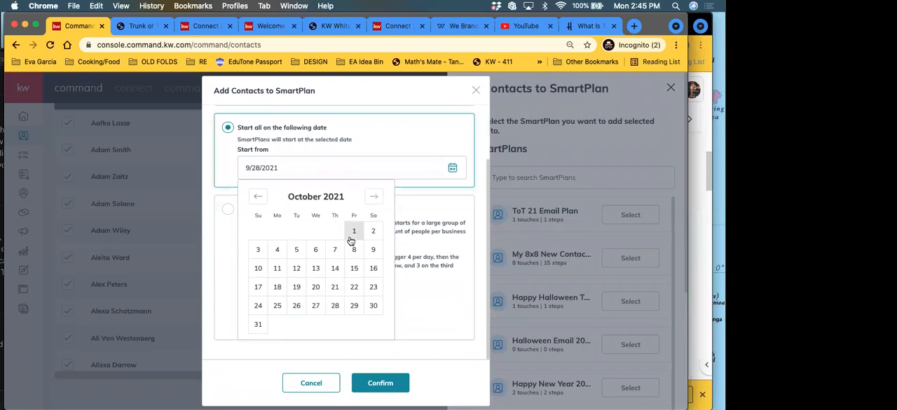
{"action": "left_click", "coordinate": [475, 90]}
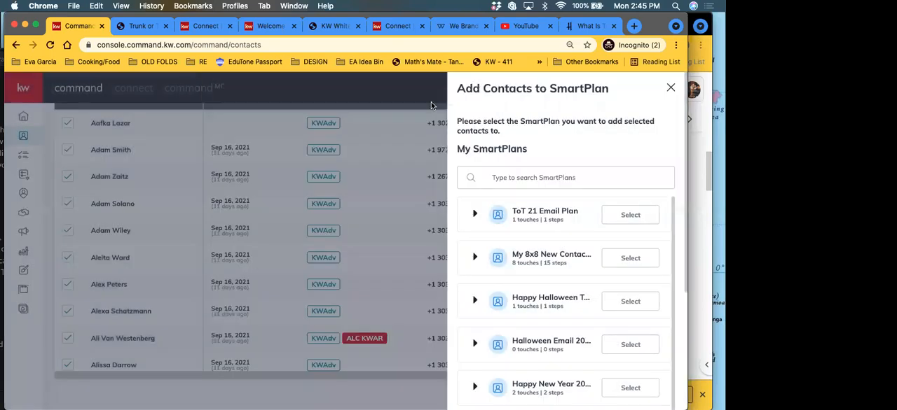
{"action": "left_click", "coordinate": [670, 88]}
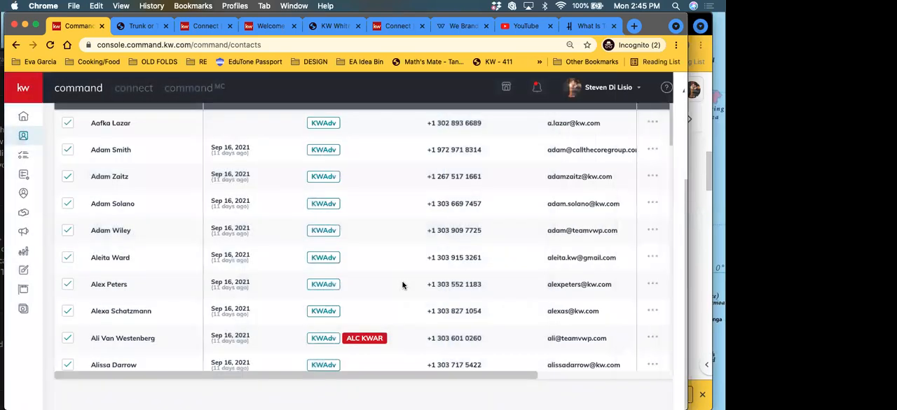
Step: Set the contact list to show 500 contacts per page
{"action": "scroll", "coordinate": [404, 270], "scroll_direction": "down", "scroll_amount": 5}
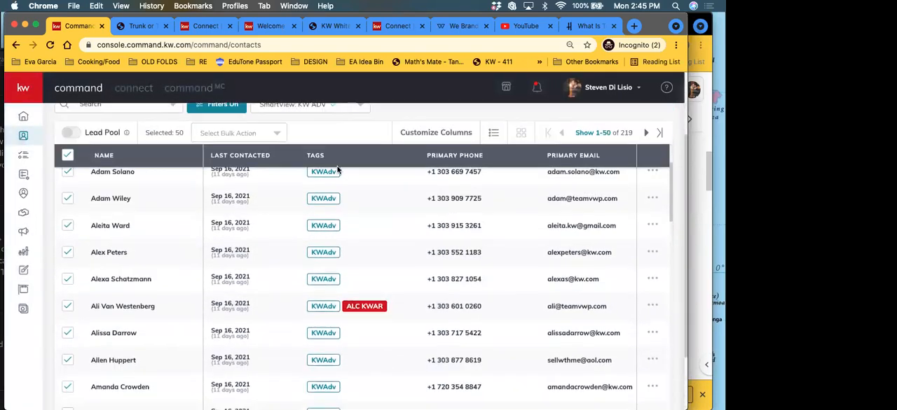
{"action": "scroll", "coordinate": [169, 252], "scroll_direction": "down", "scroll_amount": 2}
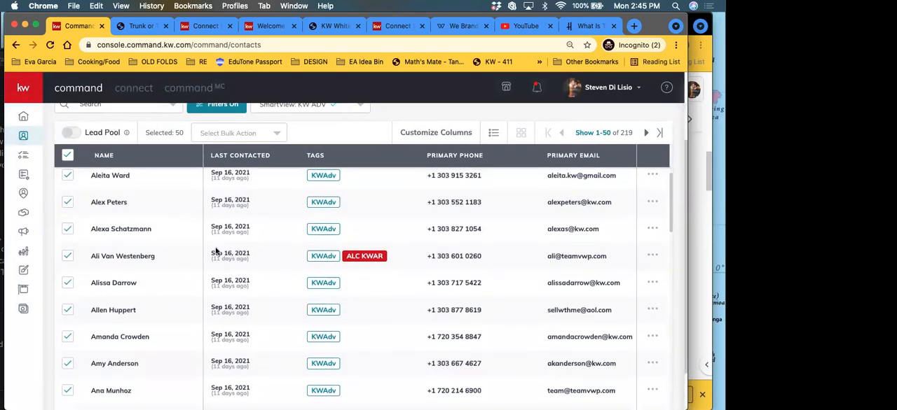
{"action": "scroll", "coordinate": [357, 140], "scroll_direction": "down", "scroll_amount": 4}
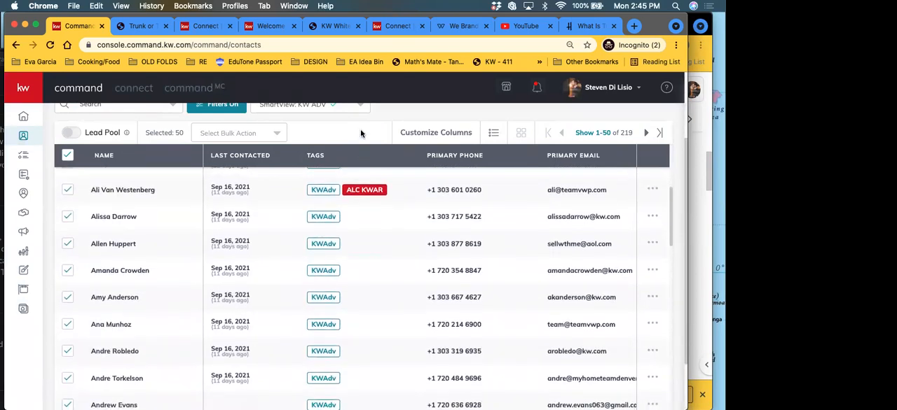
{"action": "scroll", "coordinate": [522, 252], "scroll_direction": "up", "scroll_amount": 8}
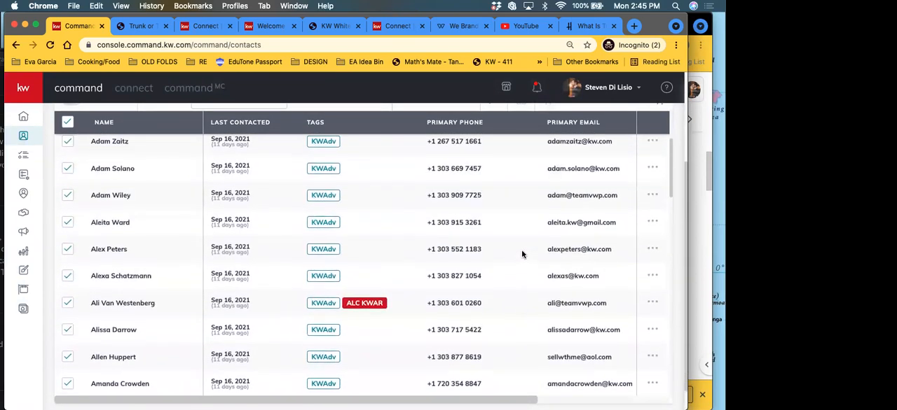
{"action": "scroll", "coordinate": [519, 250], "scroll_direction": "up", "scroll_amount": 3}
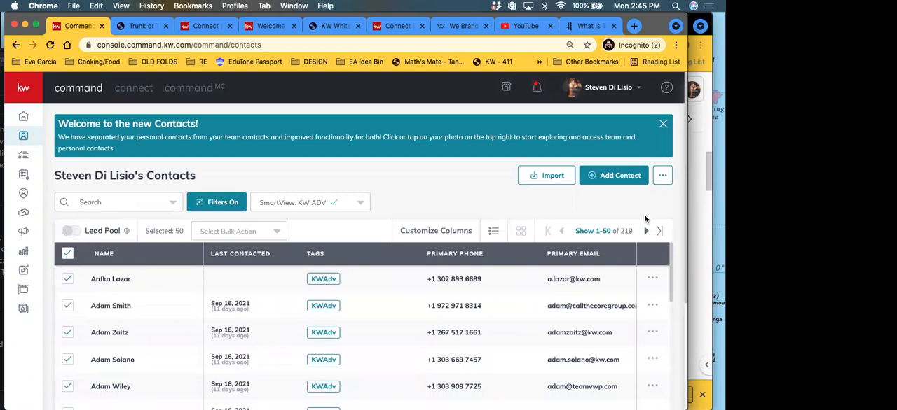
{"action": "left_click", "coordinate": [597, 231]}
{"action": "left_click", "coordinate": [590, 323]}
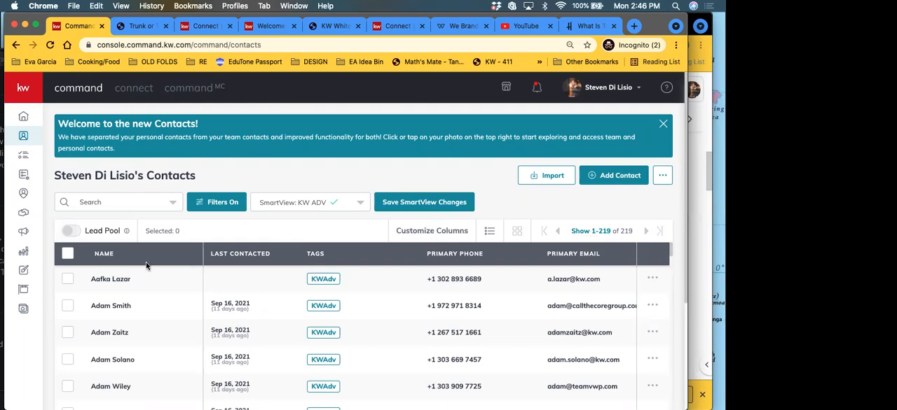
Step: Select all contacts in the KW ADV SmartView and look at the available bulk actions without applying one
{"action": "scroll", "coordinate": [617, 315], "scroll_direction": "down", "scroll_amount": 2}
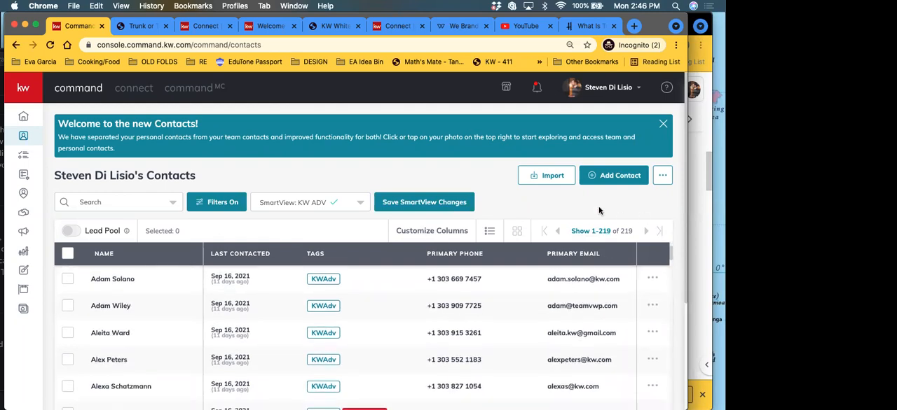
{"action": "scroll", "coordinate": [599, 210], "scroll_direction": "down", "scroll_amount": 3}
{"action": "scroll", "coordinate": [607, 204], "scroll_direction": "up", "scroll_amount": 3}
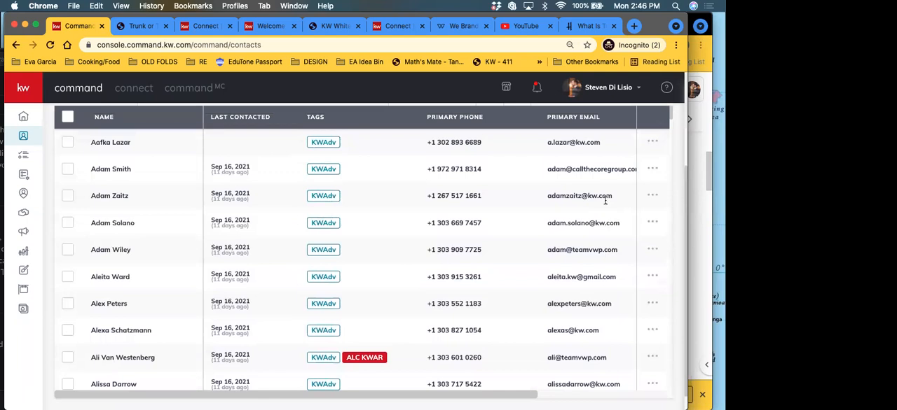
{"action": "scroll", "coordinate": [608, 198], "scroll_direction": "up", "scroll_amount": 3}
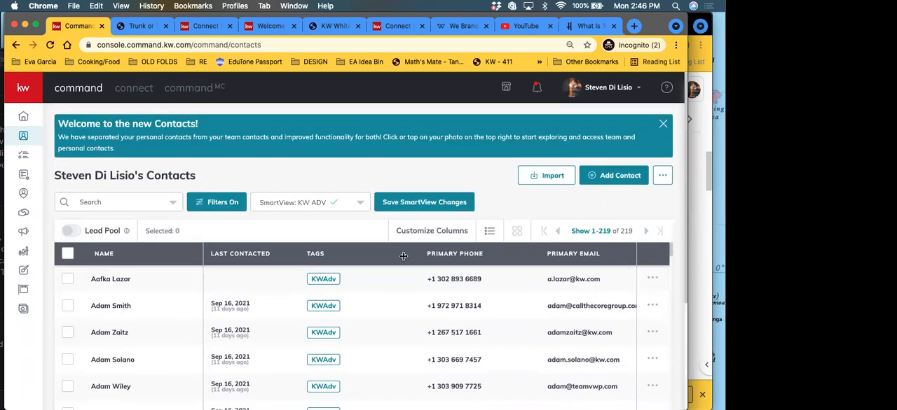
{"action": "left_click", "coordinate": [68, 256]}
{"action": "left_click", "coordinate": [209, 231]}
{"action": "scroll", "coordinate": [213, 224], "scroll_direction": "down", "scroll_amount": 3}
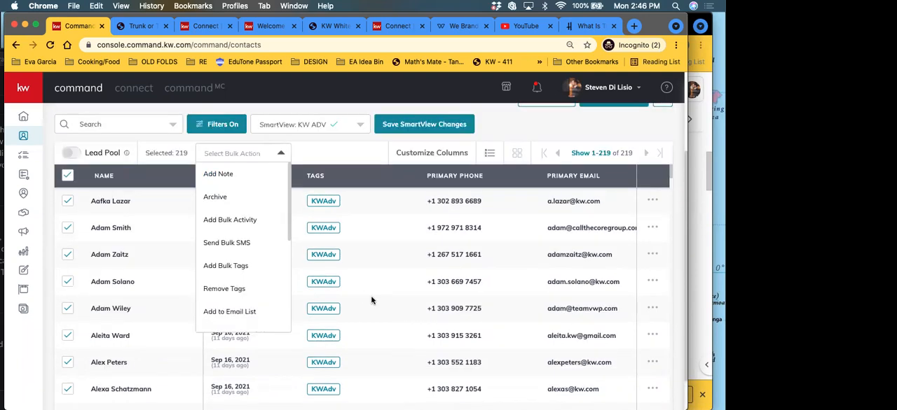
{"action": "scroll", "coordinate": [370, 300], "scroll_direction": "up", "scroll_amount": 5}
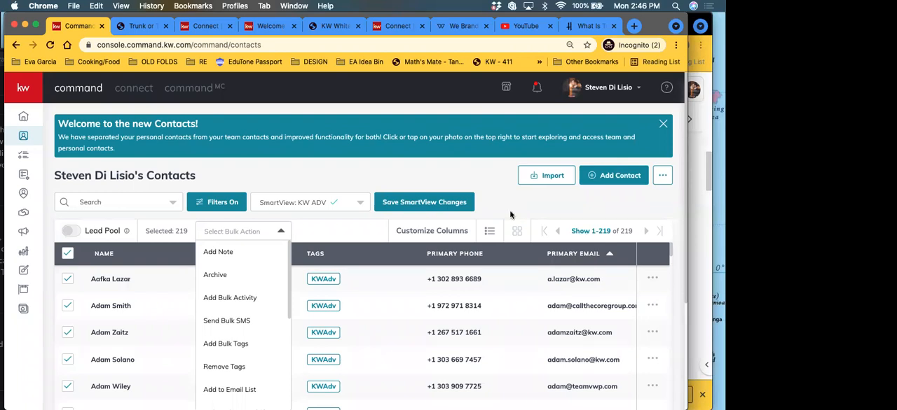
{"action": "left_click", "coordinate": [488, 204]}
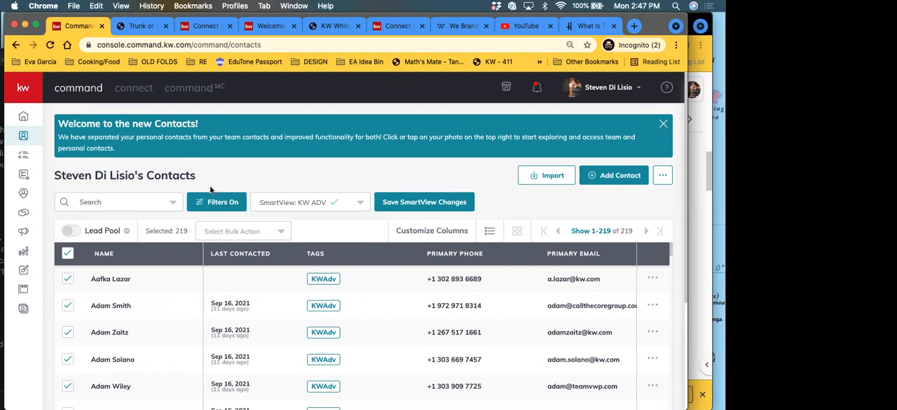
Step: Set the contact list to show 50 contacts per page and go to the second page
{"action": "left_click", "coordinate": [588, 231]}
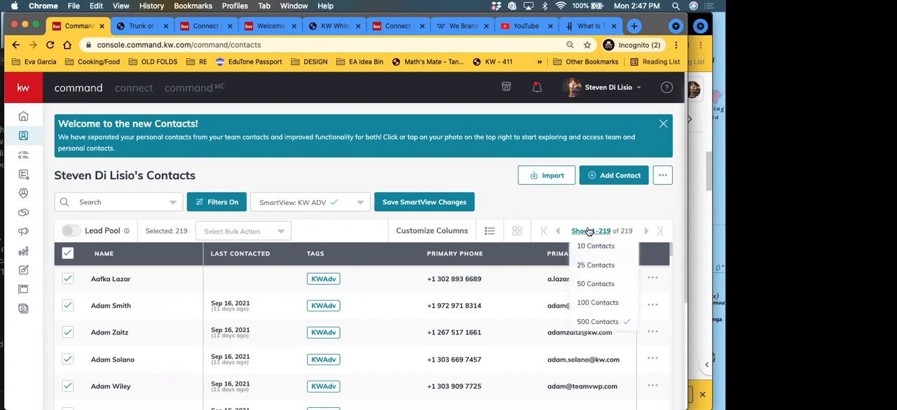
{"action": "left_click", "coordinate": [589, 285]}
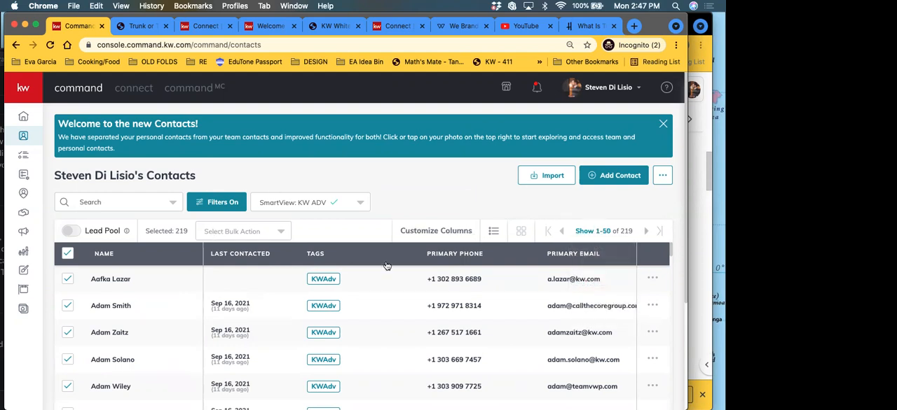
{"action": "left_click", "coordinate": [647, 233]}
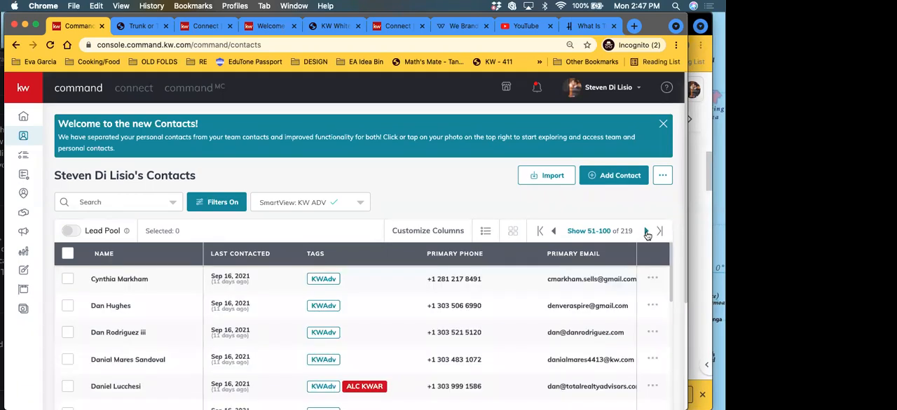
Step: Select all contacts on the second page and choose the ToT 21 Email Plan as the SmartPlan to add them to
{"action": "left_click", "coordinate": [66, 256]}
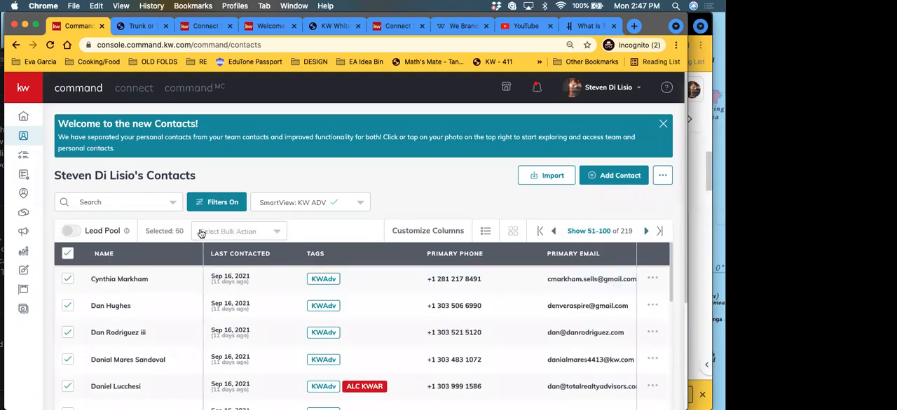
{"action": "left_click", "coordinate": [245, 233]}
{"action": "scroll", "coordinate": [241, 225], "scroll_direction": "down", "scroll_amount": 5}
{"action": "left_click", "coordinate": [239, 184]}
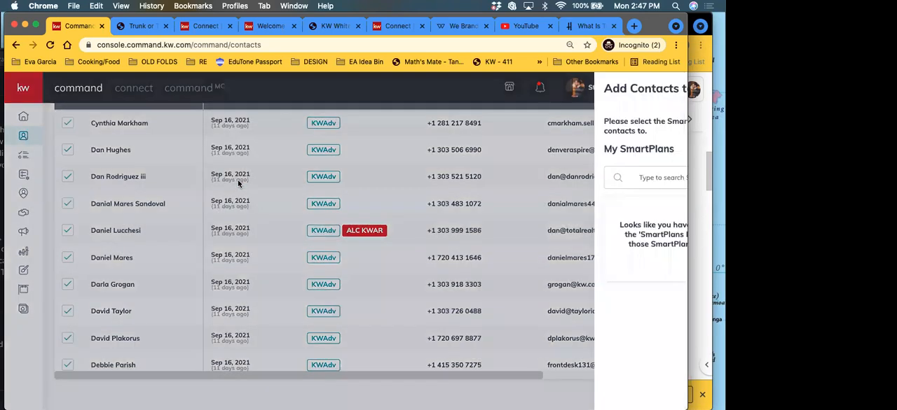
{"action": "left_click", "coordinate": [607, 222]}
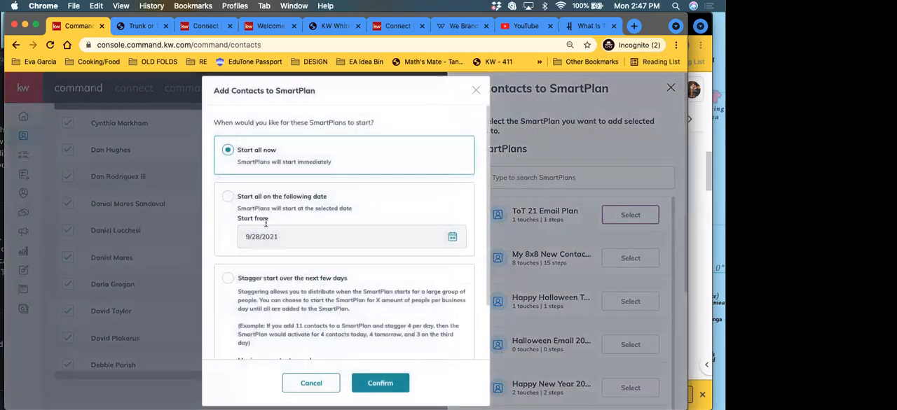
Step: Schedule the SmartPlans to start on 9/28/2021 and cancel at the final confirmation of the contacts
{"action": "left_click", "coordinate": [228, 197]}
{"action": "left_click", "coordinate": [369, 390]}
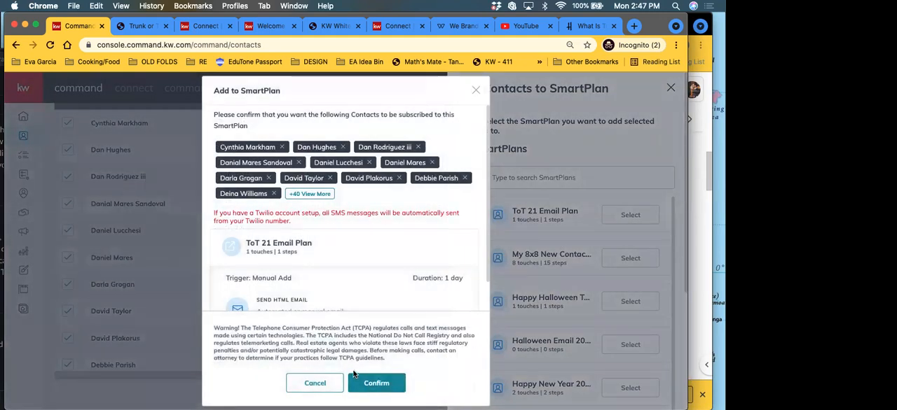
{"action": "left_click", "coordinate": [315, 384]}
Step: Go to the third page of the KW ADV contacts and look through the list
{"action": "scroll", "coordinate": [483, 232], "scroll_direction": "up", "scroll_amount": 5}
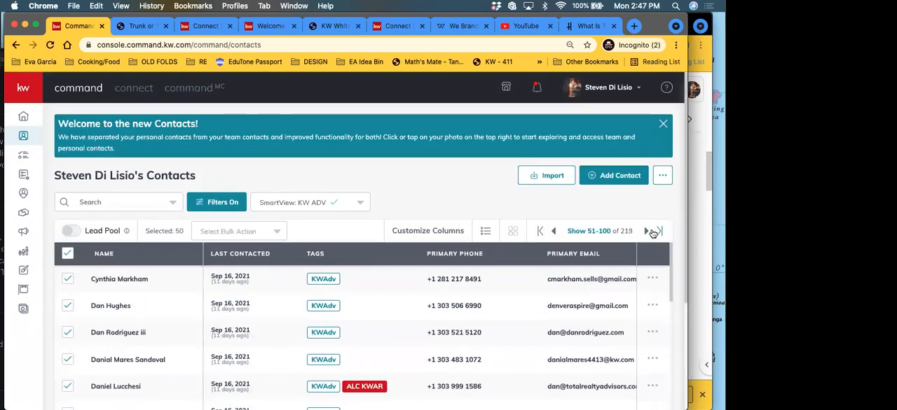
{"action": "left_click", "coordinate": [647, 232]}
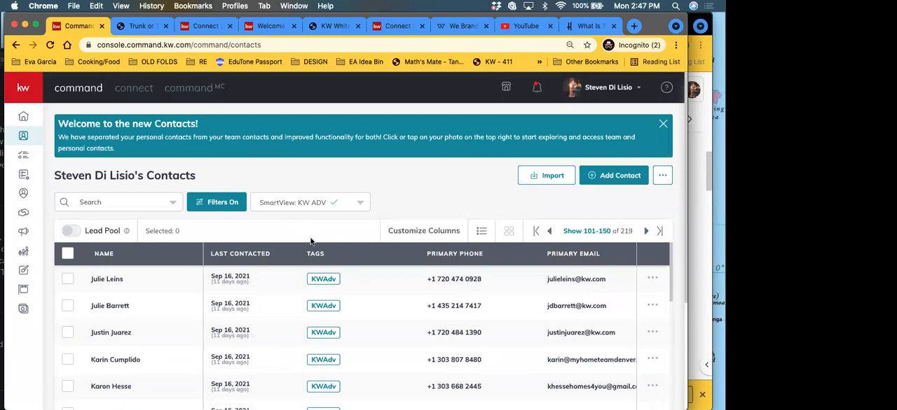
{"action": "scroll", "coordinate": [312, 242], "scroll_direction": "down", "scroll_amount": 2}
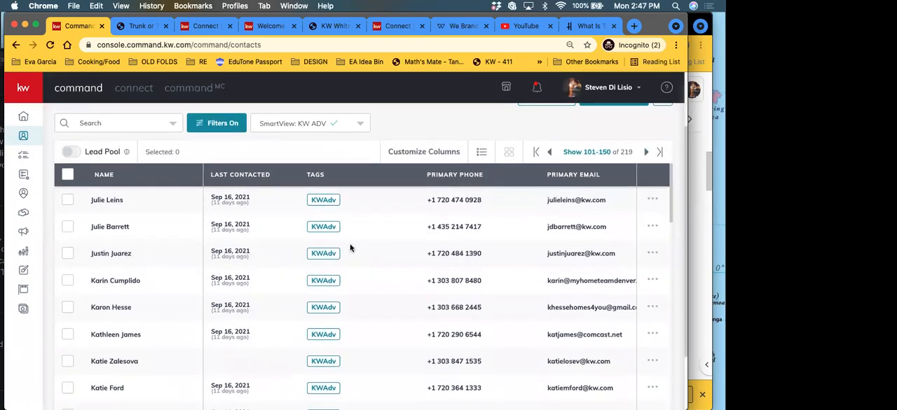
{"action": "scroll", "coordinate": [357, 250], "scroll_direction": "up", "scroll_amount": 2}
{"action": "scroll", "coordinate": [385, 224], "scroll_direction": "up", "scroll_amount": 1}
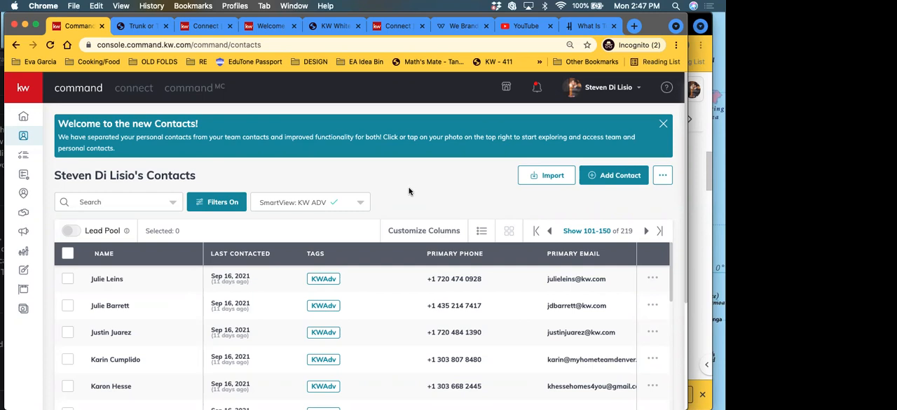
Step: Go to Campaigns and start a new email campaign
{"action": "scroll", "coordinate": [363, 184], "scroll_direction": "down", "scroll_amount": 3}
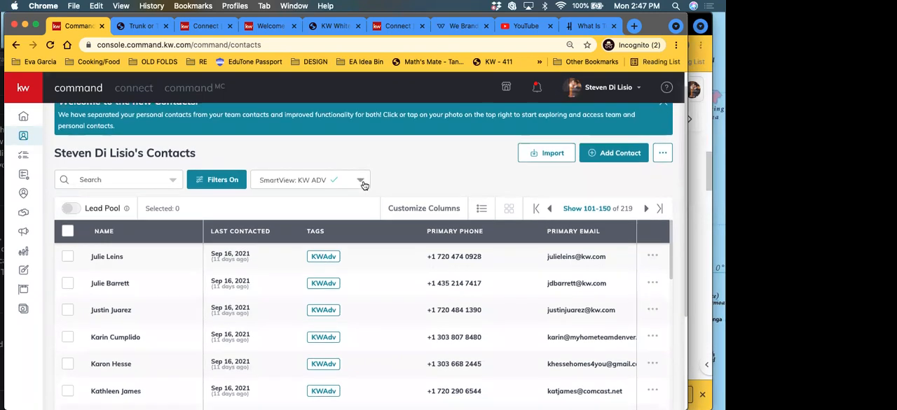
{"action": "scroll", "coordinate": [229, 249], "scroll_direction": "up", "scroll_amount": 3}
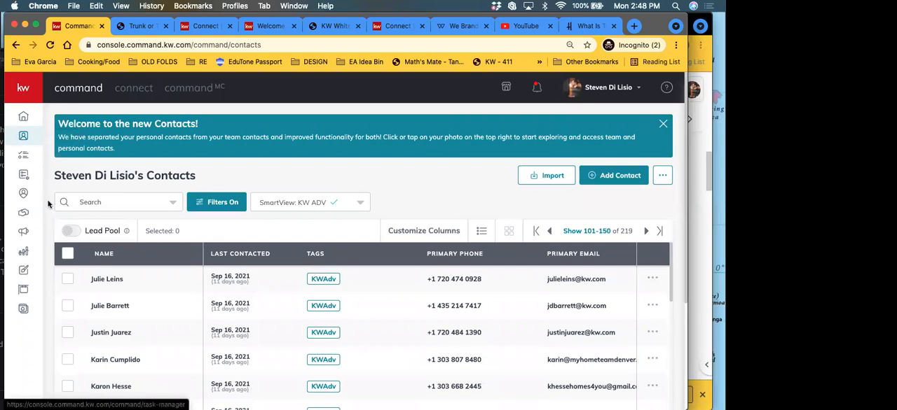
{"action": "left_click", "coordinate": [24, 235]}
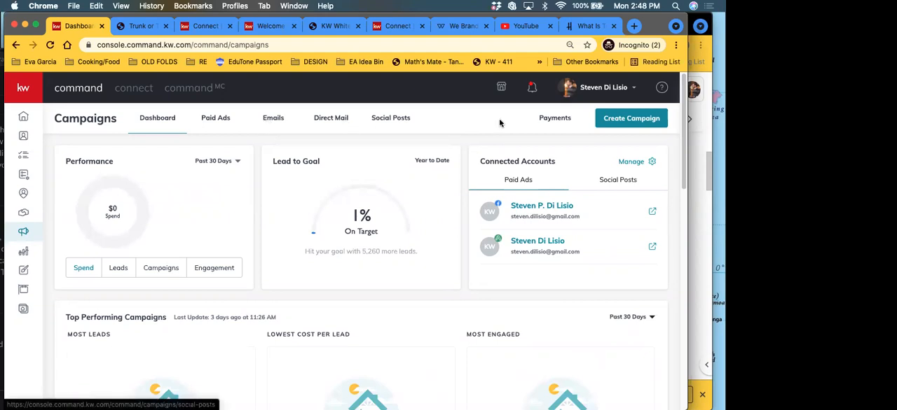
{"action": "left_click", "coordinate": [635, 125]}
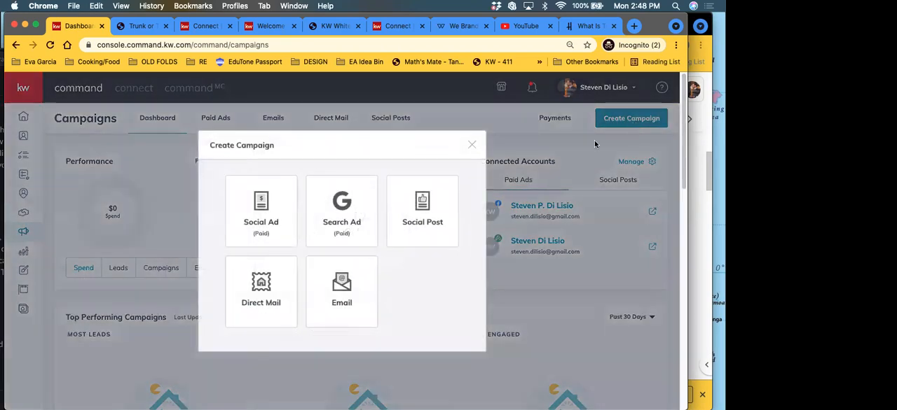
{"action": "left_click", "coordinate": [363, 305]}
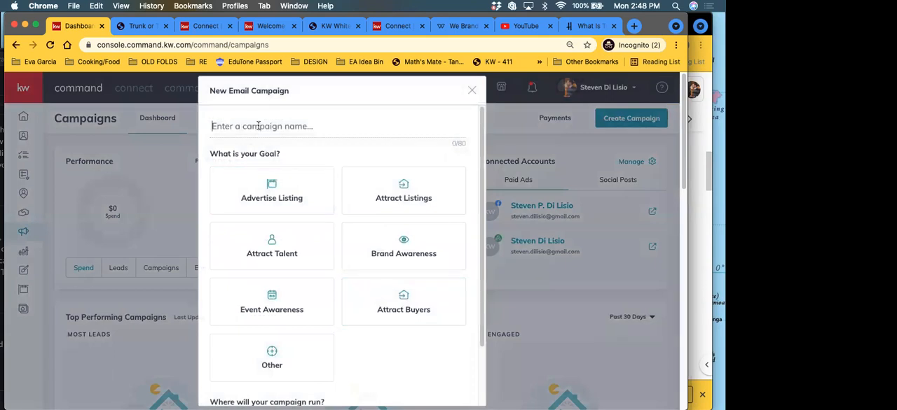
Step: Name the email campaign Trunk or Treat 2021, set its goal to Event Awareness, and create it with Command Email as the channel
{"action": "type", "text": "Trunk or"}
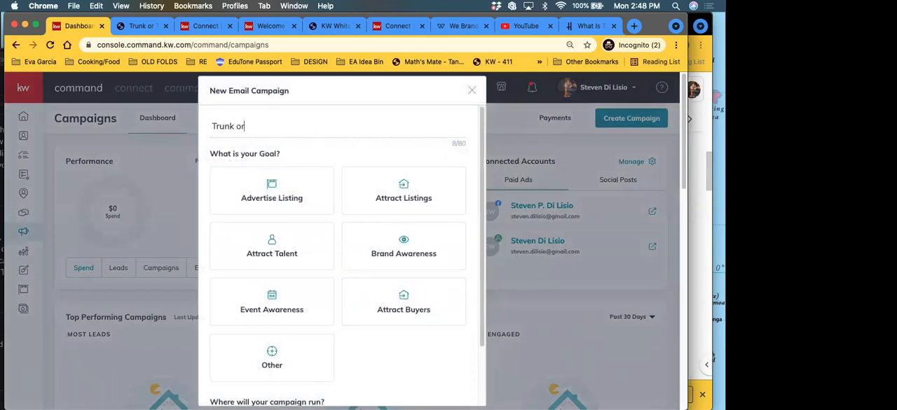
{"action": "type", "text": " Treat 2021"}
{"action": "left_click", "coordinate": [279, 309]}
{"action": "scroll", "coordinate": [279, 309], "scroll_direction": "down", "scroll_amount": 3}
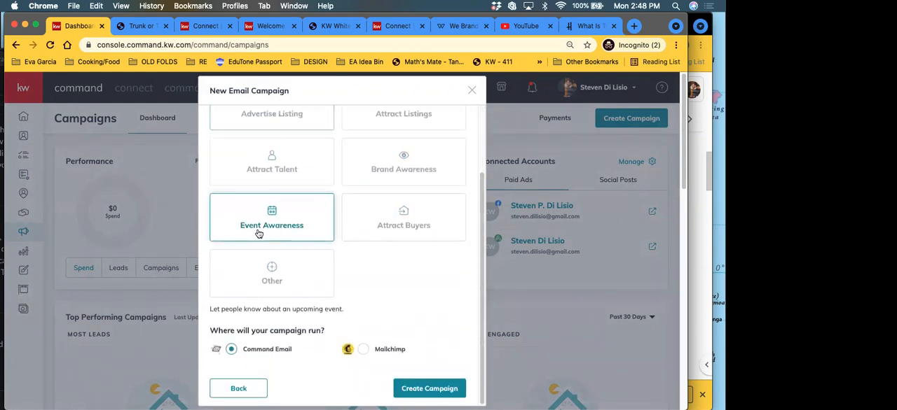
{"action": "scroll", "coordinate": [319, 261], "scroll_direction": "up", "scroll_amount": 3}
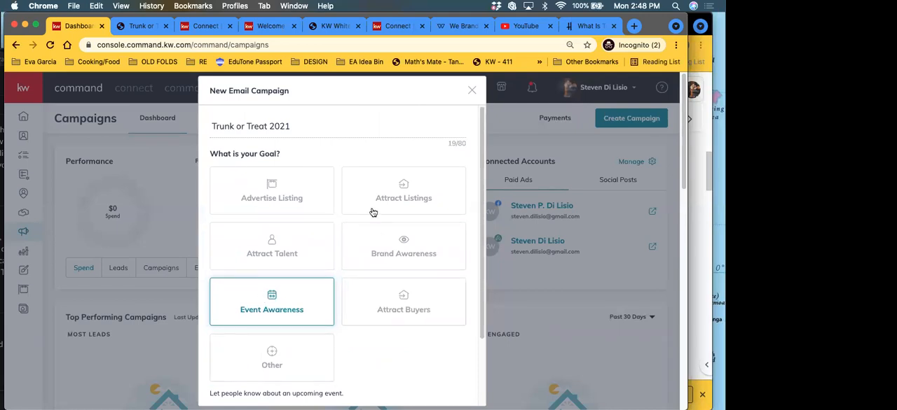
{"action": "scroll", "coordinate": [327, 323], "scroll_direction": "down", "scroll_amount": 3}
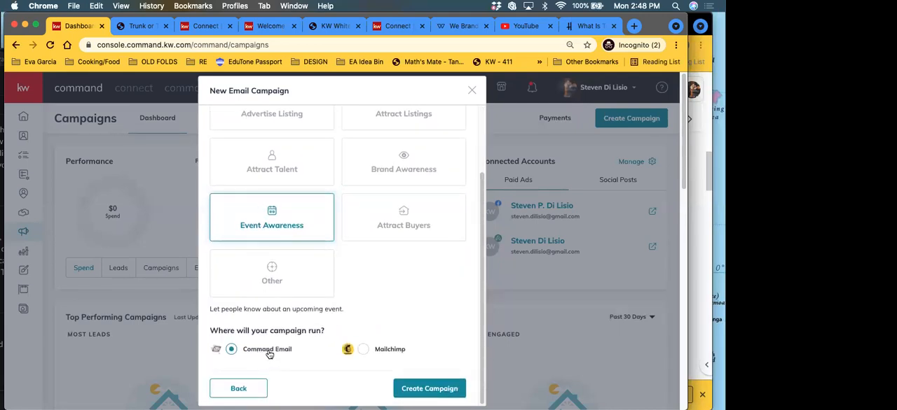
{"action": "left_click", "coordinate": [416, 399]}
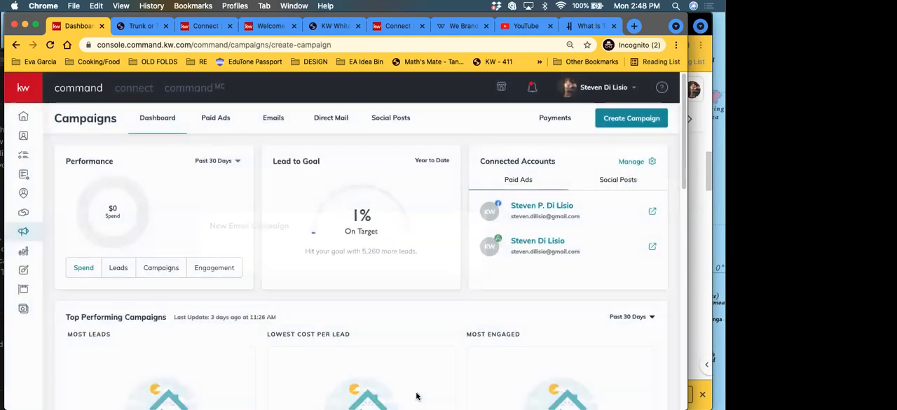
Step: Look over the sections of the campaign form and the saved recipient lists available under Send To
{"action": "scroll", "coordinate": [106, 256], "scroll_direction": "down", "scroll_amount": 3}
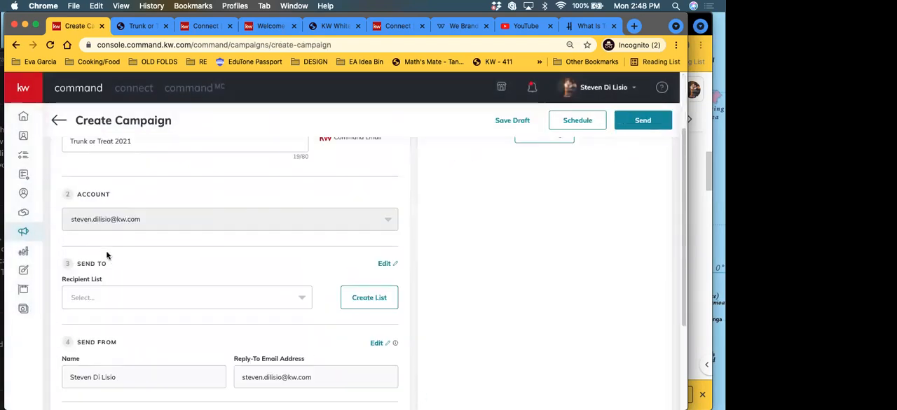
{"action": "scroll", "coordinate": [120, 258], "scroll_direction": "up", "scroll_amount": 3}
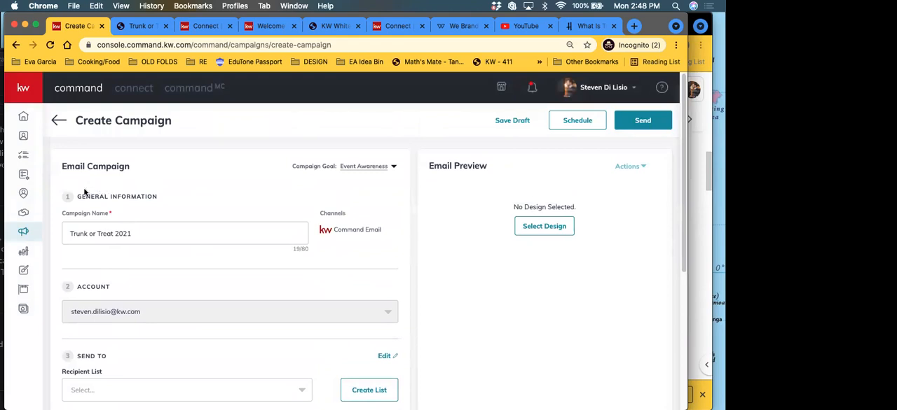
{"action": "scroll", "coordinate": [276, 278], "scroll_direction": "down", "scroll_amount": 6}
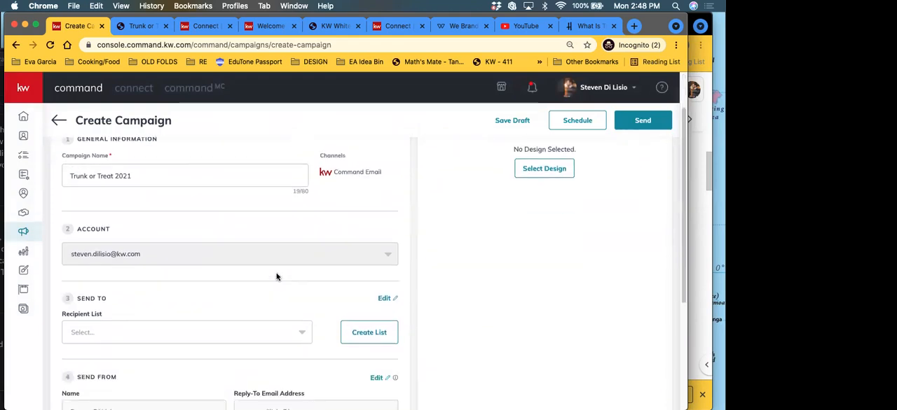
{"action": "scroll", "coordinate": [200, 236], "scroll_direction": "up", "scroll_amount": 1}
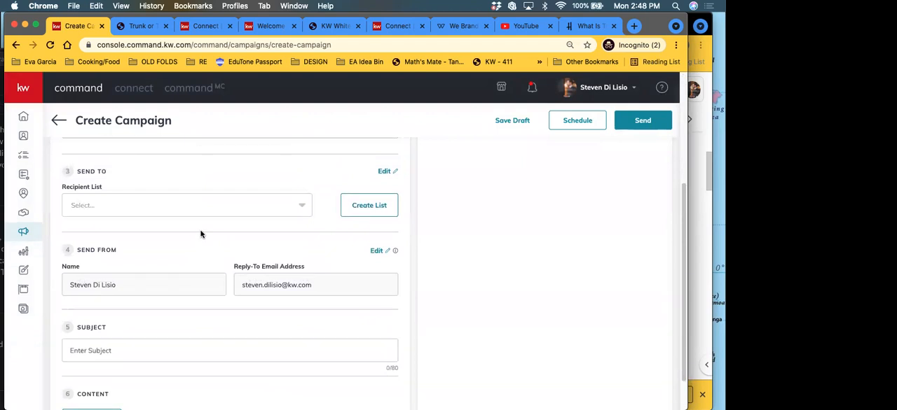
{"action": "left_click", "coordinate": [113, 202]}
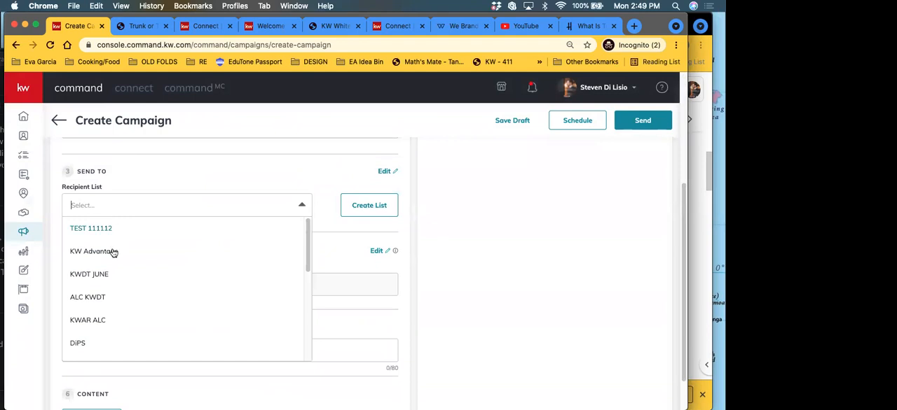
{"action": "left_click", "coordinate": [166, 167]}
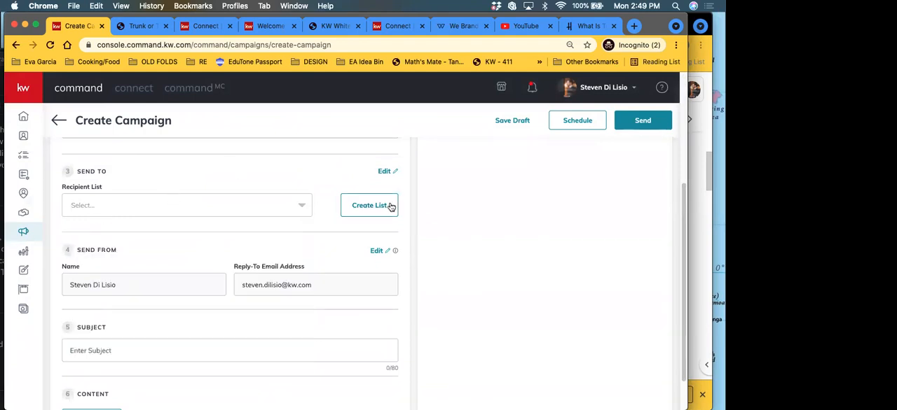
Step: Start creating a new recipient list and load more contacts for it, looking through the entries
{"action": "left_click", "coordinate": [386, 208]}
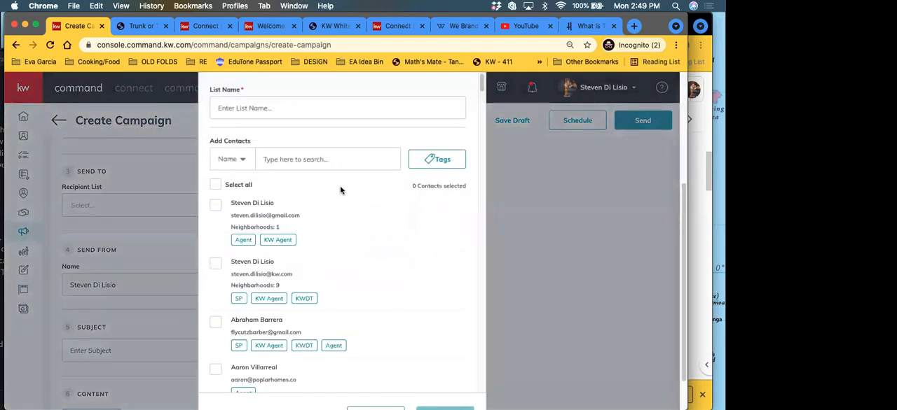
{"action": "scroll", "coordinate": [323, 286], "scroll_direction": "down", "scroll_amount": 1}
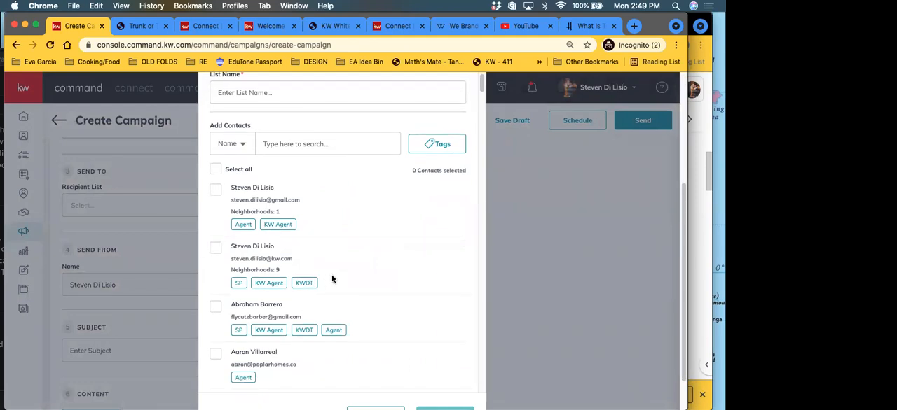
{"action": "scroll", "coordinate": [337, 281], "scroll_direction": "down", "scroll_amount": 3}
{"action": "scroll", "coordinate": [336, 281], "scroll_direction": "down", "scroll_amount": 15}
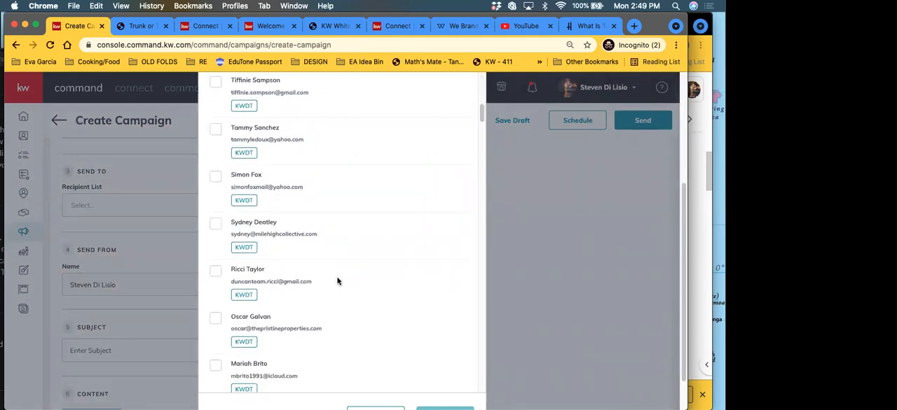
{"action": "scroll", "coordinate": [312, 286], "scroll_direction": "down", "scroll_amount": 10}
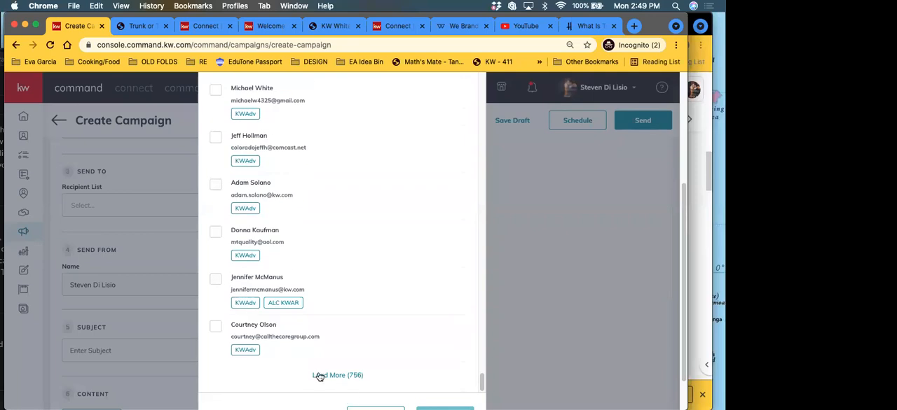
{"action": "scroll", "coordinate": [343, 333], "scroll_direction": "down", "scroll_amount": 15}
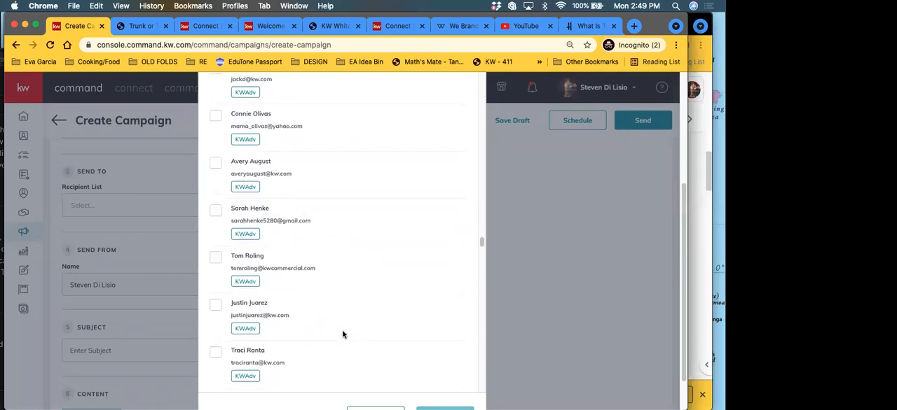
{"action": "scroll", "coordinate": [342, 334], "scroll_direction": "down", "scroll_amount": 15}
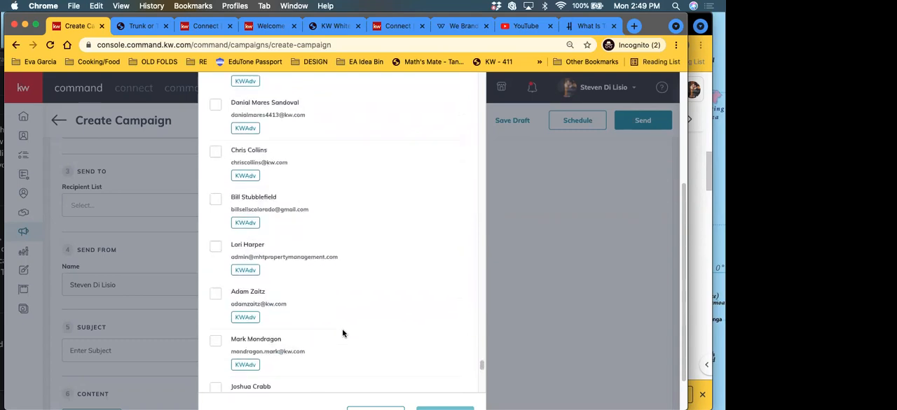
{"action": "left_click", "coordinate": [339, 375]}
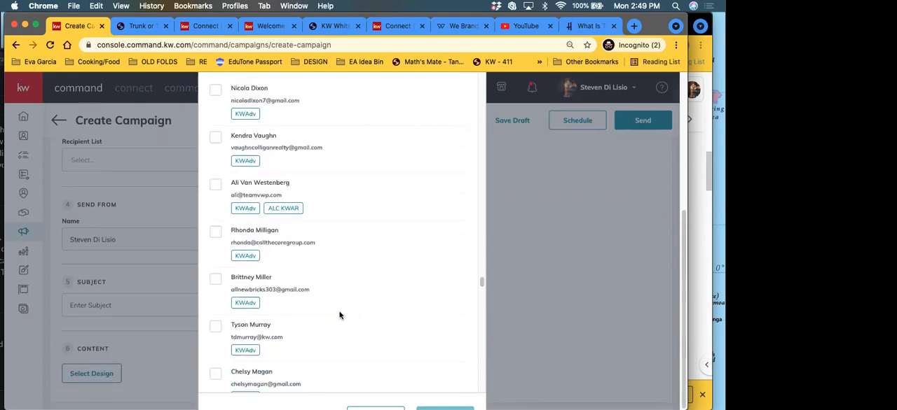
{"action": "scroll", "coordinate": [351, 228], "scroll_direction": "down", "scroll_amount": 10}
{"action": "scroll", "coordinate": [352, 230], "scroll_direction": "down", "scroll_amount": 15}
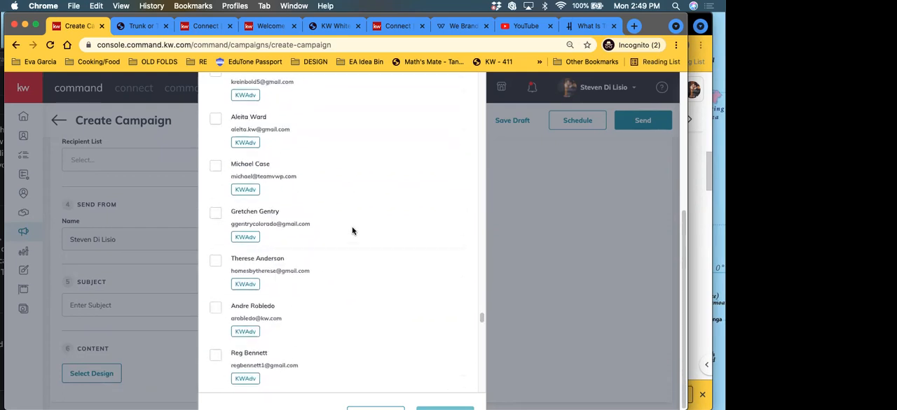
{"action": "scroll", "coordinate": [353, 230], "scroll_direction": "down", "scroll_amount": 15}
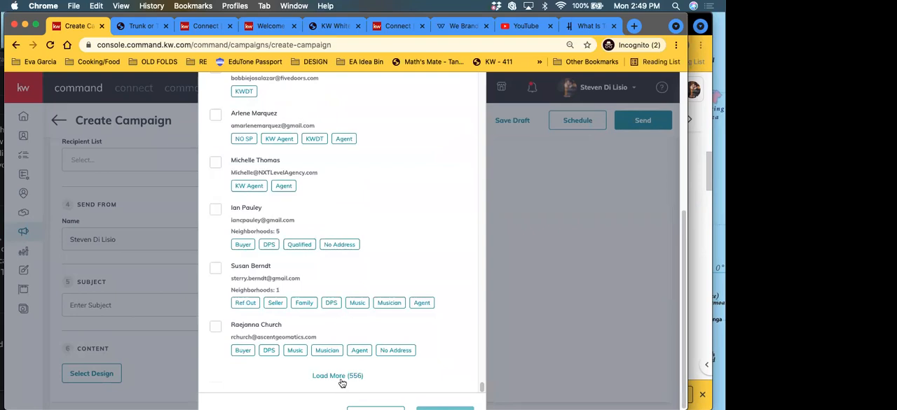
{"action": "left_click", "coordinate": [317, 381]}
{"action": "scroll", "coordinate": [345, 298], "scroll_direction": "down", "scroll_amount": 5}
{"action": "scroll", "coordinate": [346, 298], "scroll_direction": "down", "scroll_amount": 15}
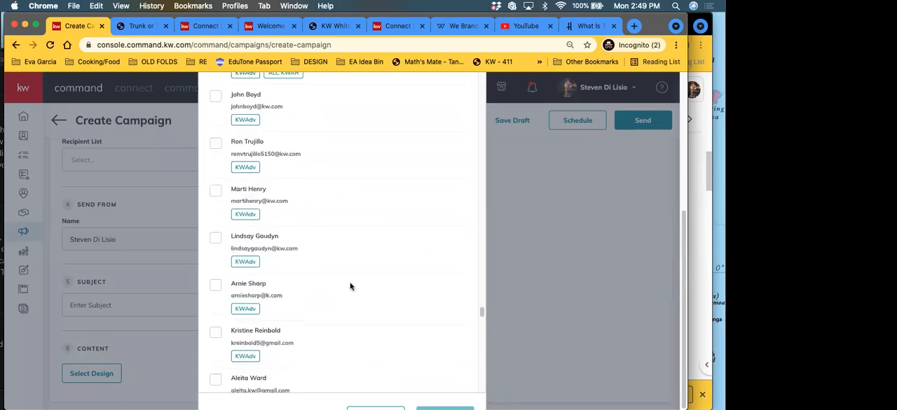
{"action": "scroll", "coordinate": [334, 283], "scroll_direction": "down", "scroll_amount": 20}
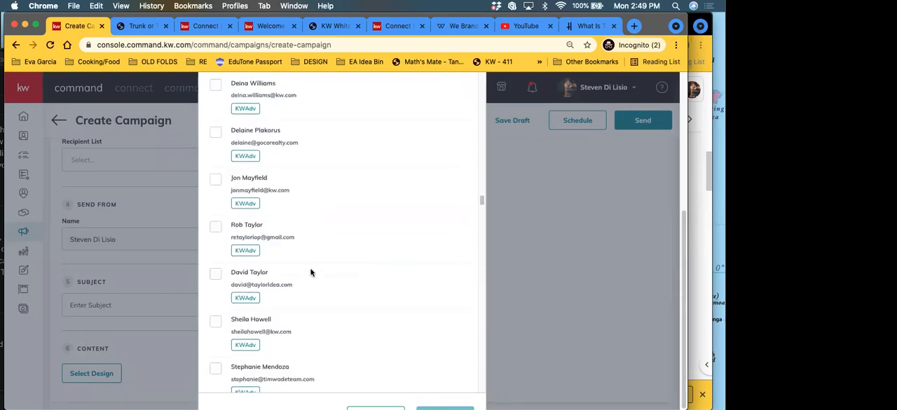
Step: Select all loaded contacts, name the recipient list fhdfg, and view the tags available for filtering
{"action": "scroll", "coordinate": [337, 245], "scroll_direction": "up", "scroll_amount": 20}
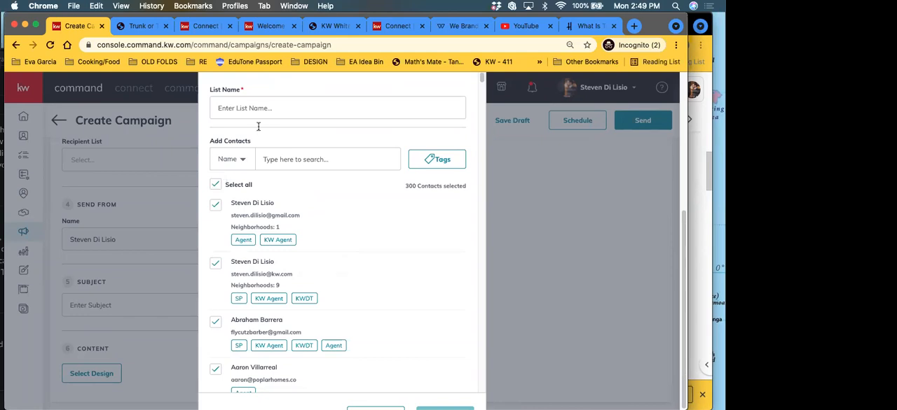
{"action": "type", "text": "fhdfg"}
{"action": "left_click", "coordinate": [444, 161]}
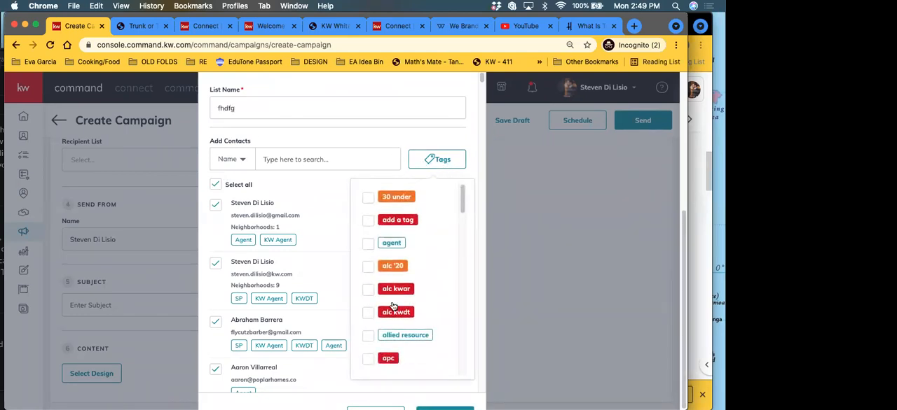
{"action": "left_click", "coordinate": [419, 138]}
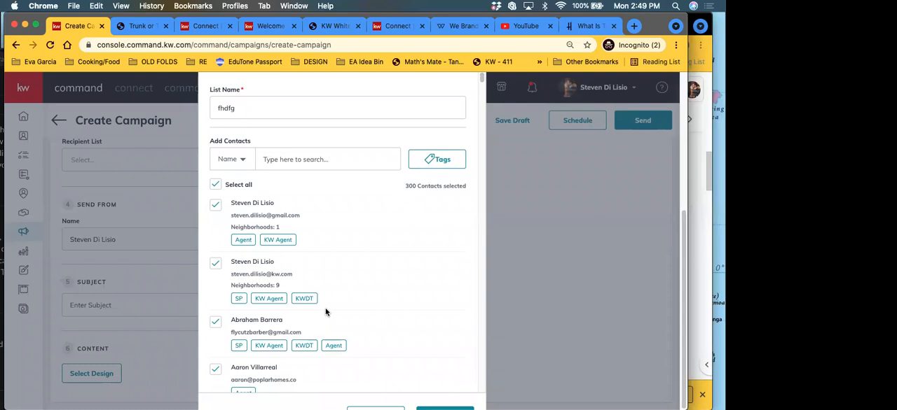
Step: Check the selected contacts down to the end of the loaded entries in the new recipient list
{"action": "scroll", "coordinate": [256, 298], "scroll_direction": "down", "scroll_amount": 3}
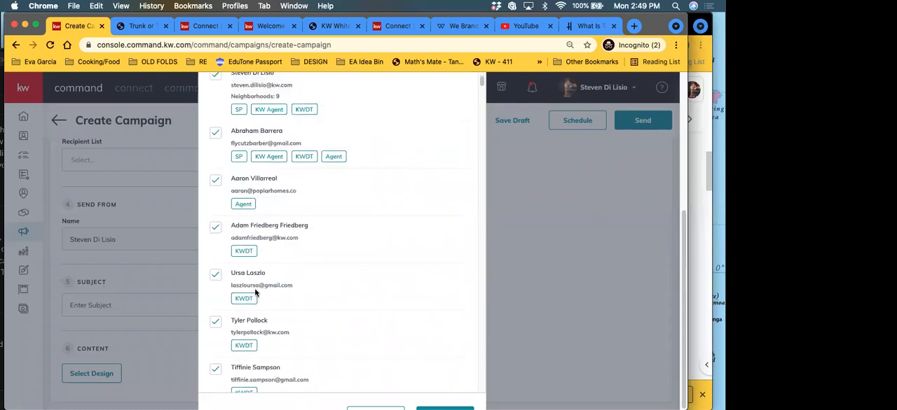
{"action": "scroll", "coordinate": [254, 291], "scroll_direction": "up", "scroll_amount": 3}
{"action": "mouse_move", "coordinate": [264, 230]}
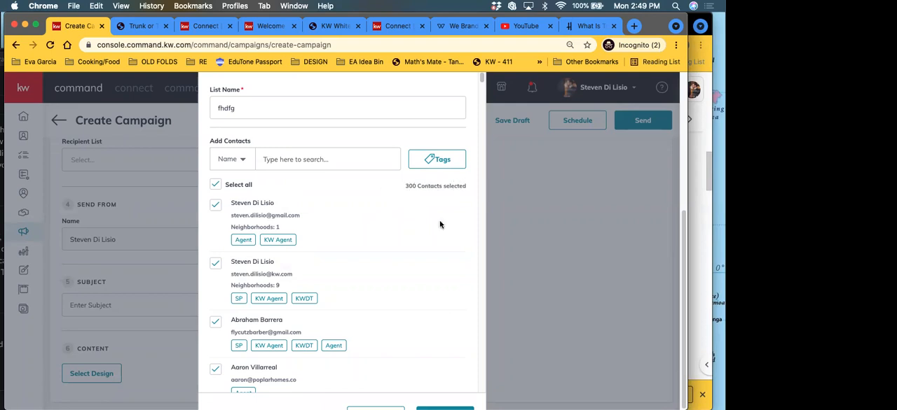
{"action": "scroll", "coordinate": [440, 225], "scroll_direction": "down", "scroll_amount": 20}
{"action": "scroll", "coordinate": [354, 283], "scroll_direction": "down", "scroll_amount": 5}
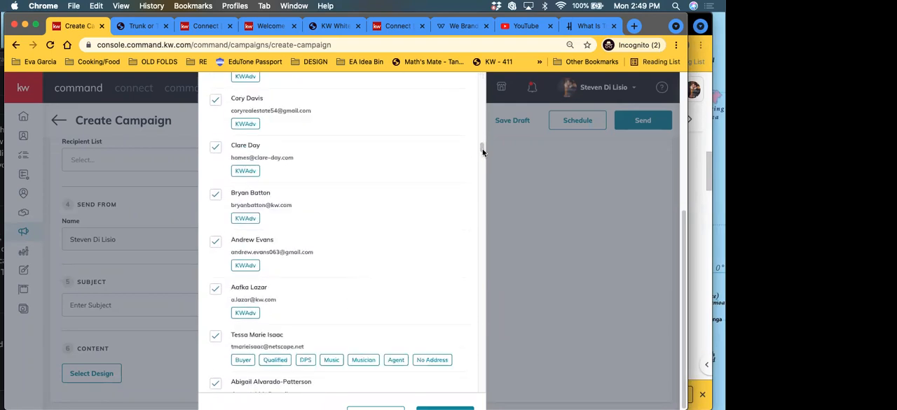
{"action": "left_click_drag", "start_coordinate": [484, 169], "coordinate": [482, 387]}
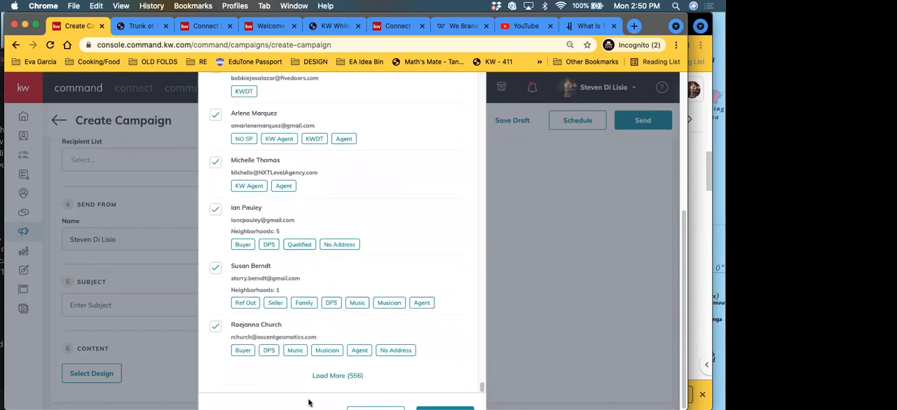
{"action": "left_click", "coordinate": [358, 403]}
{"action": "left_click", "coordinate": [576, 190]}
Step: Leave the new recipient list without saving it and look through the saved recipient lists available for the campaign
{"action": "left_click", "coordinate": [518, 270]}
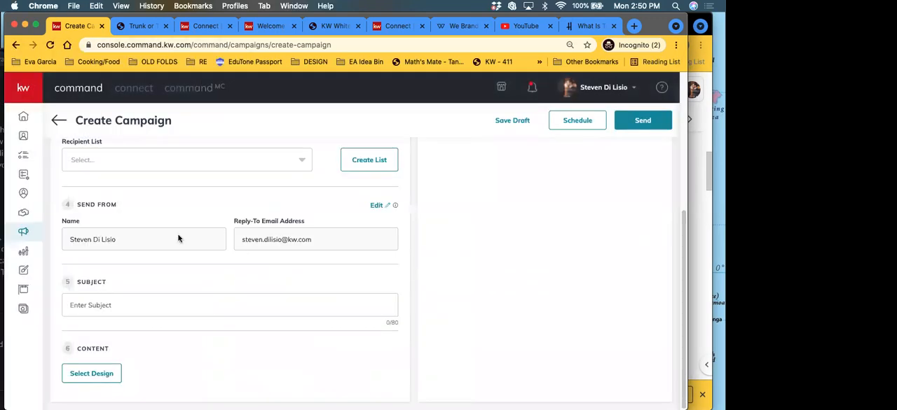
{"action": "left_click", "coordinate": [122, 168]}
{"action": "scroll", "coordinate": [93, 255], "scroll_direction": "down", "scroll_amount": 1}
{"action": "scroll", "coordinate": [93, 255], "scroll_direction": "down", "scroll_amount": 1}
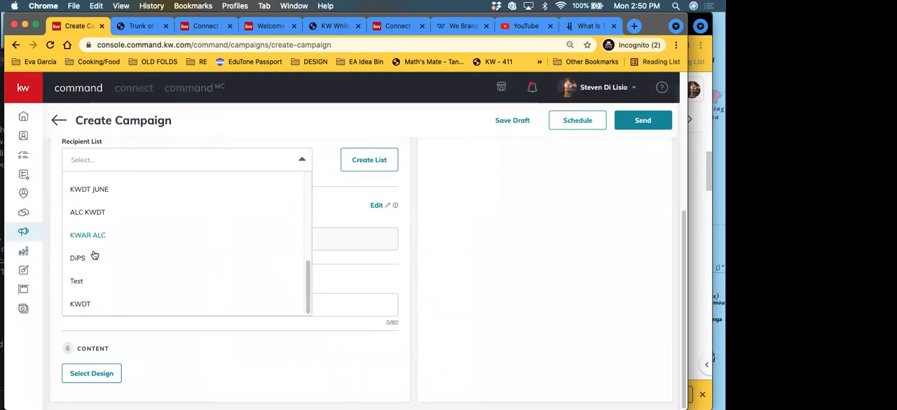
{"action": "scroll", "coordinate": [94, 258], "scroll_direction": "up", "scroll_amount": 2}
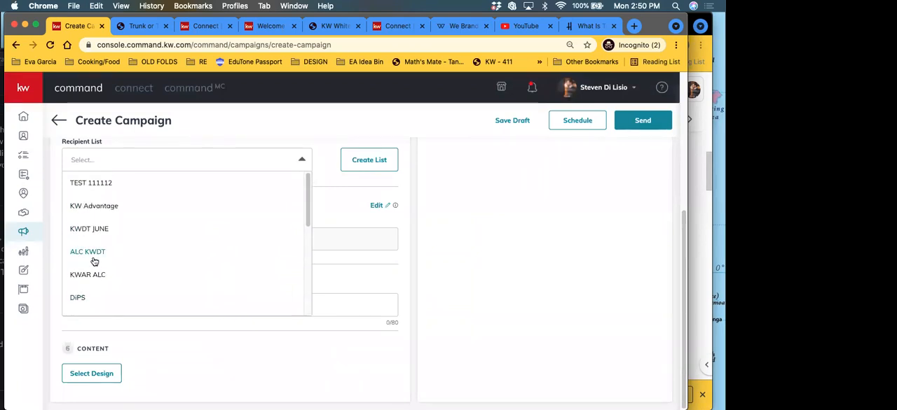
{"action": "scroll", "coordinate": [224, 264], "scroll_direction": "down", "scroll_amount": 2}
{"action": "left_click", "coordinate": [453, 242]}
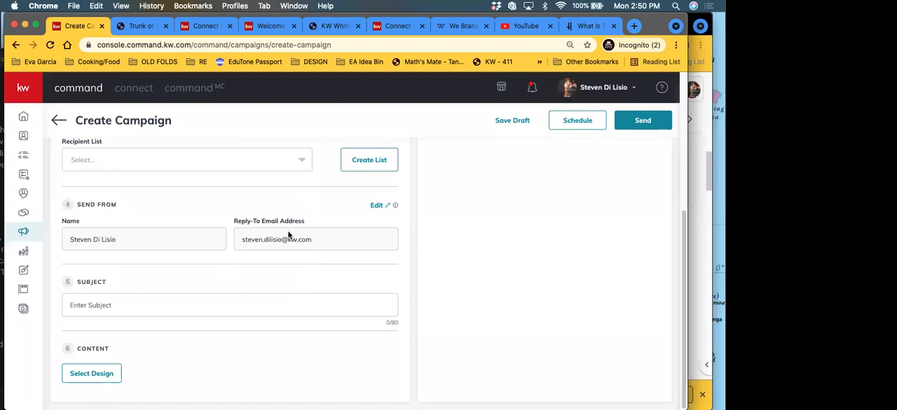
Step: Set the campaign's subject to Trunk or Treat 2021 and use the saved Trunk or Treat Email template as its content design
{"action": "left_click", "coordinate": [82, 301]}
{"action": "type", "text": "Trunk or Treat 2021"}
{"action": "left_click", "coordinate": [86, 376]}
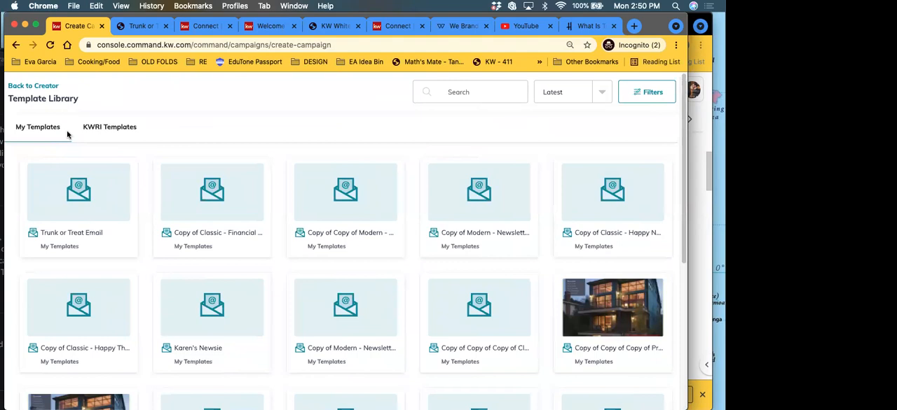
{"action": "left_click", "coordinate": [103, 130]}
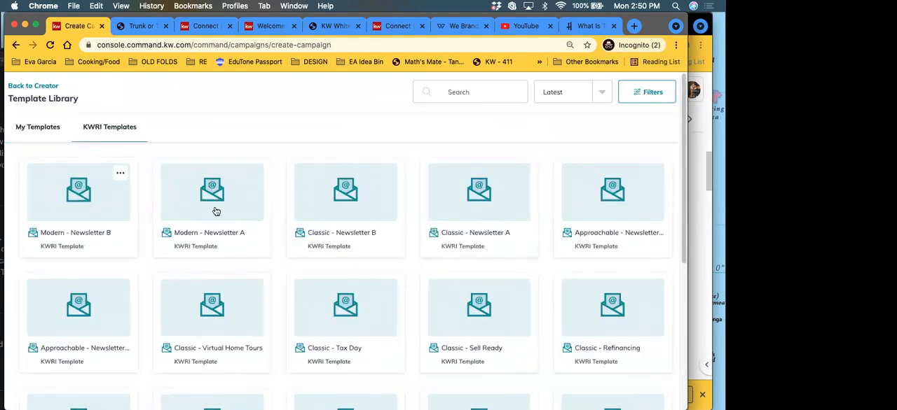
{"action": "left_click", "coordinate": [40, 132]}
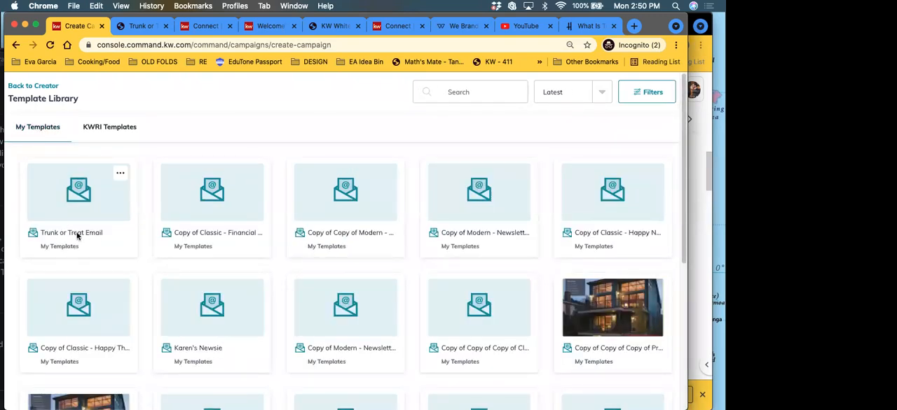
{"action": "left_click", "coordinate": [77, 236]}
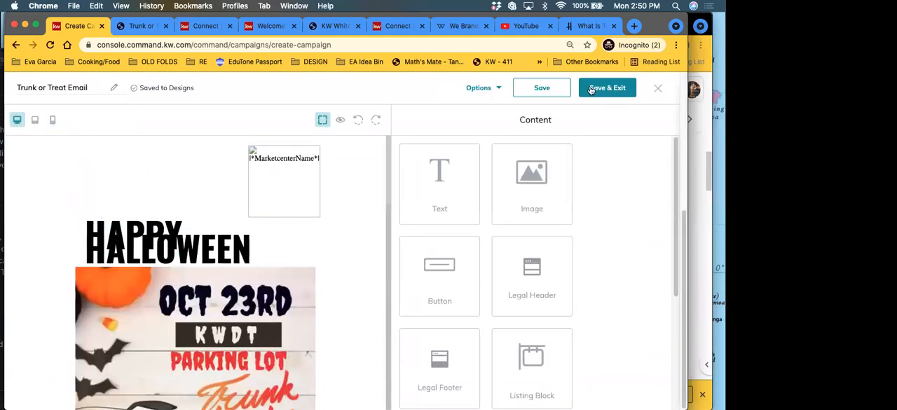
{"action": "left_click", "coordinate": [622, 90]}
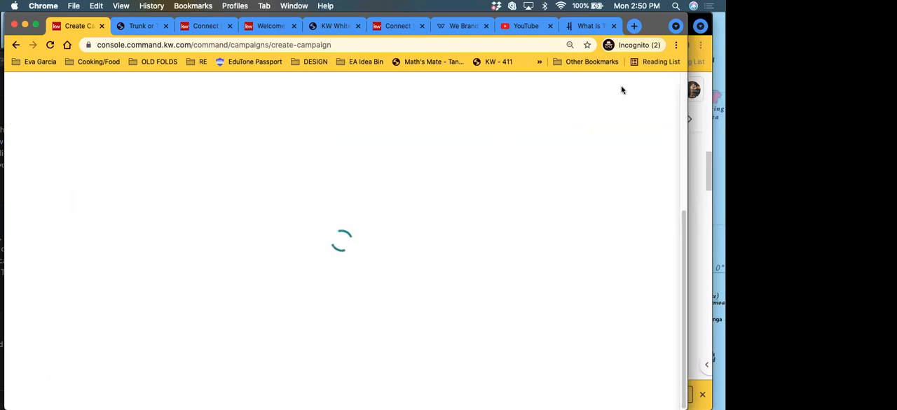
Step: Choose the saved list Test as the campaign's recipient list
{"action": "scroll", "coordinate": [518, 284], "scroll_direction": "down", "scroll_amount": 15}
{"action": "scroll", "coordinate": [519, 289], "scroll_direction": "up", "scroll_amount": 15}
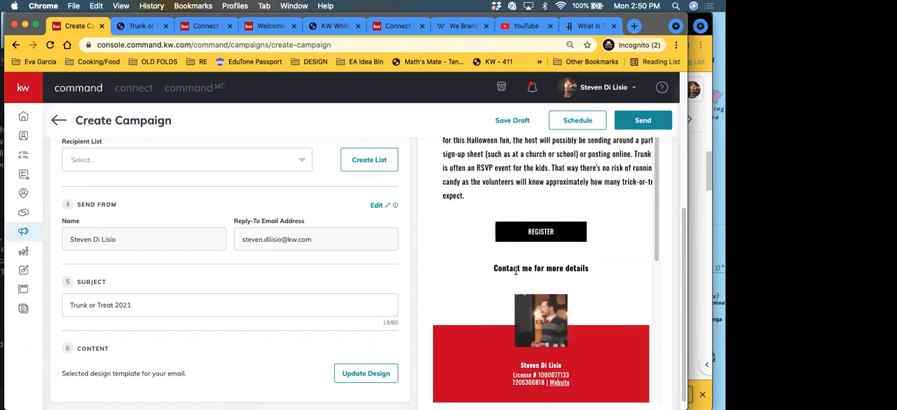
{"action": "scroll", "coordinate": [140, 287], "scroll_direction": "up", "scroll_amount": 5}
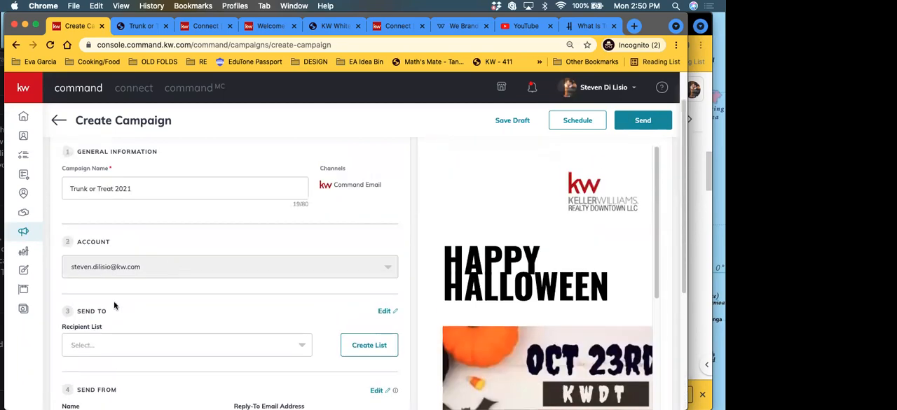
{"action": "scroll", "coordinate": [105, 280], "scroll_direction": "down", "scroll_amount": 3}
{"action": "left_click", "coordinate": [100, 256]}
{"action": "scroll", "coordinate": [93, 285], "scroll_direction": "down", "scroll_amount": 5}
{"action": "scroll", "coordinate": [96, 293], "scroll_direction": "up", "scroll_amount": 5}
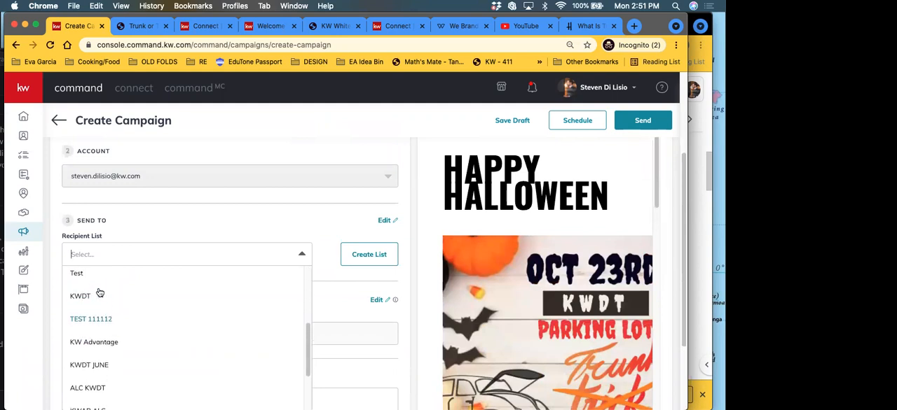
{"action": "left_click", "coordinate": [73, 275]}
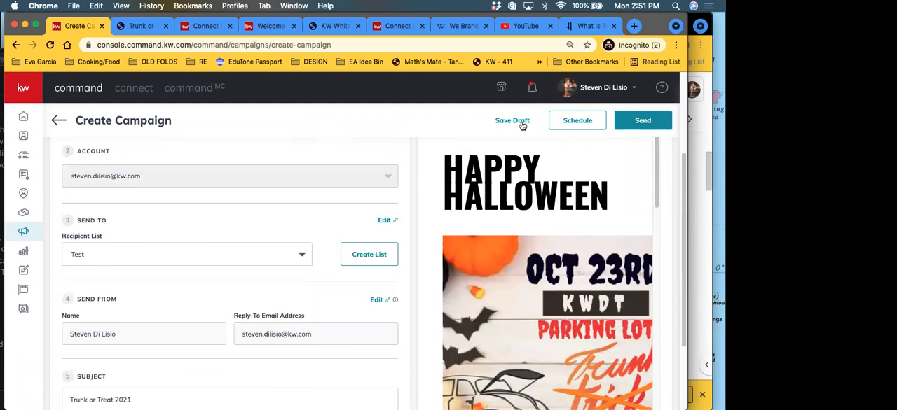
Step: View the date and time options for scheduling the campaign and cancel without scheduling it
{"action": "left_click", "coordinate": [560, 122]}
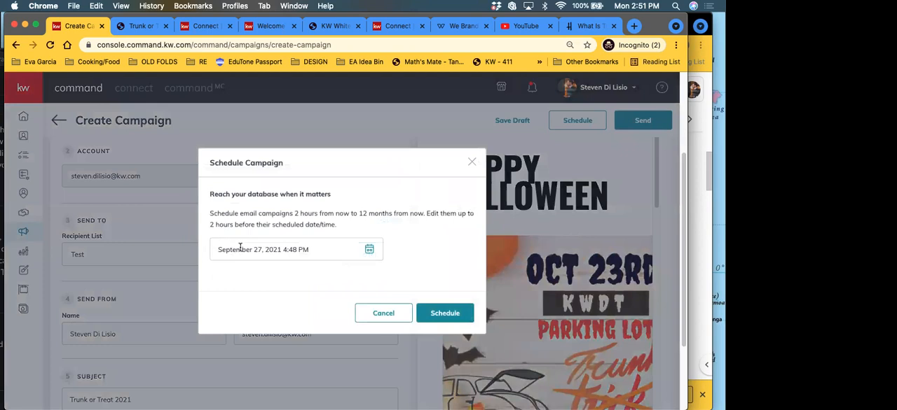
{"action": "left_click", "coordinate": [238, 249]}
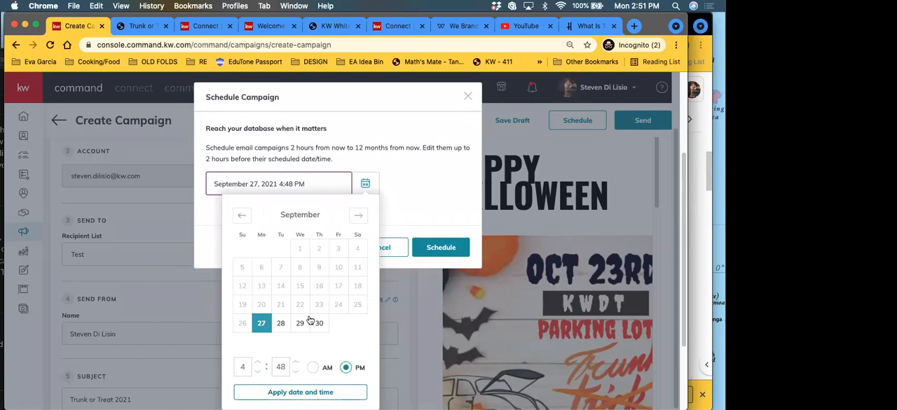
{"action": "left_click", "coordinate": [434, 196]}
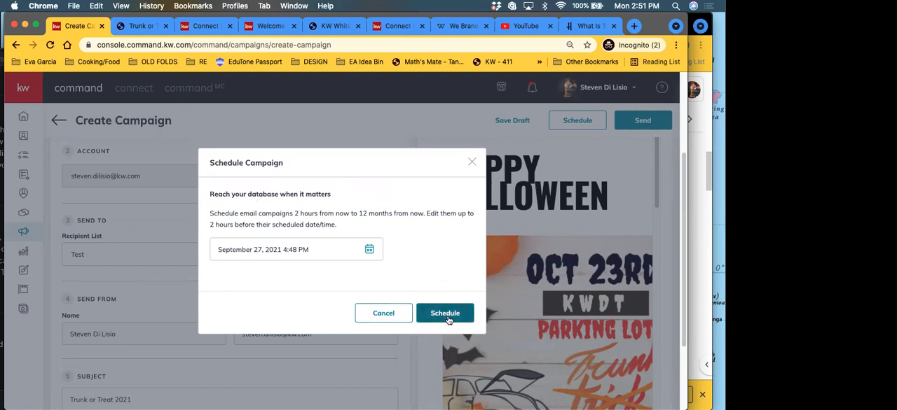
{"action": "left_click", "coordinate": [393, 313]}
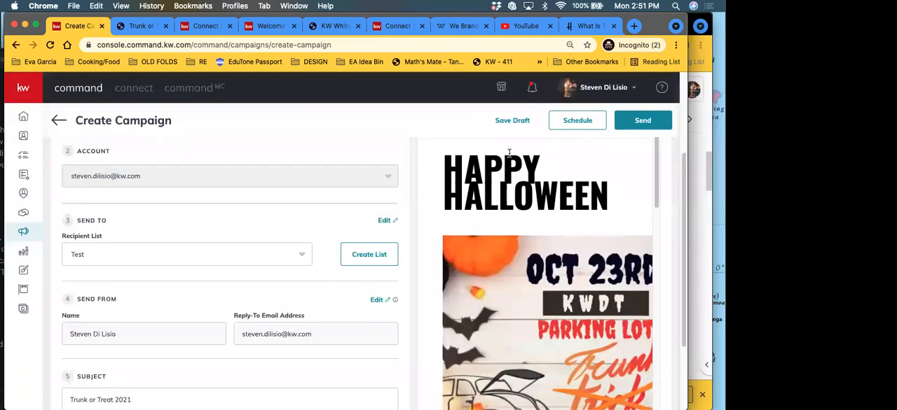
Step: Preview the Trunk or Treat email in the desktop, tablet and mobile layouts, and close the preview
{"action": "scroll", "coordinate": [487, 286], "scroll_direction": "down", "scroll_amount": 10}
{"action": "scroll", "coordinate": [487, 287], "scroll_direction": "up", "scroll_amount": 15}
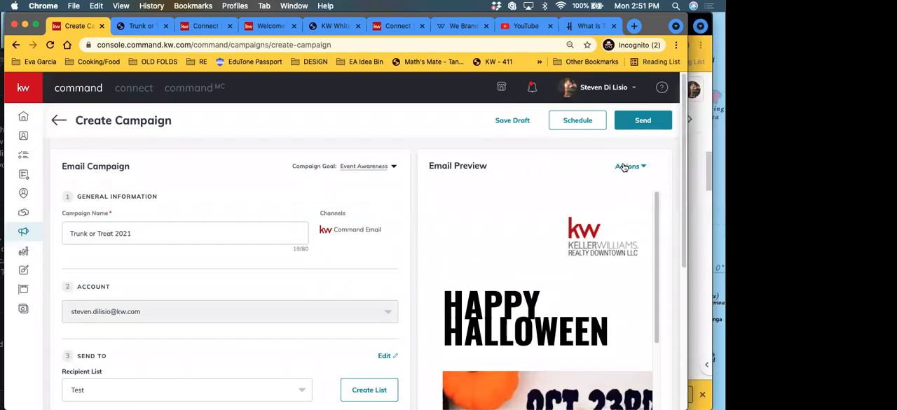
{"action": "left_click", "coordinate": [621, 167]}
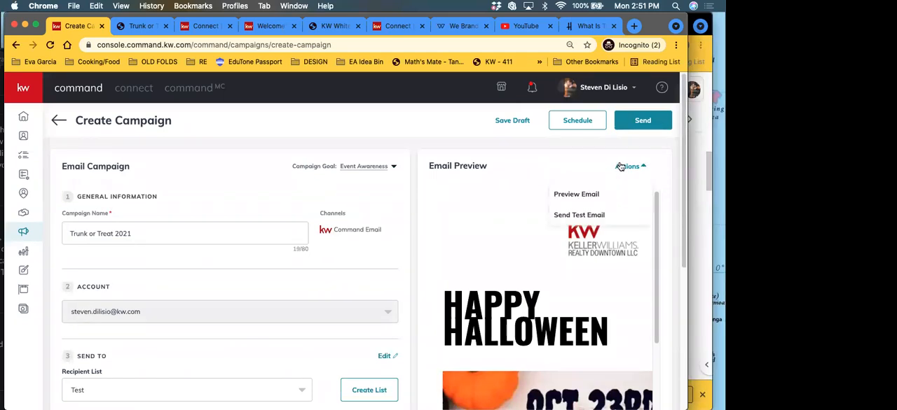
{"action": "left_click", "coordinate": [587, 196]}
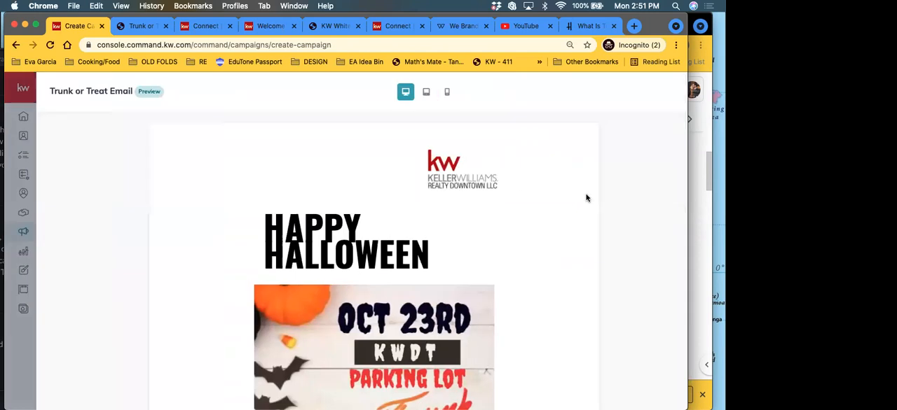
{"action": "scroll", "coordinate": [377, 222], "scroll_direction": "down", "scroll_amount": 6}
{"action": "scroll", "coordinate": [377, 222], "scroll_direction": "down", "scroll_amount": 10}
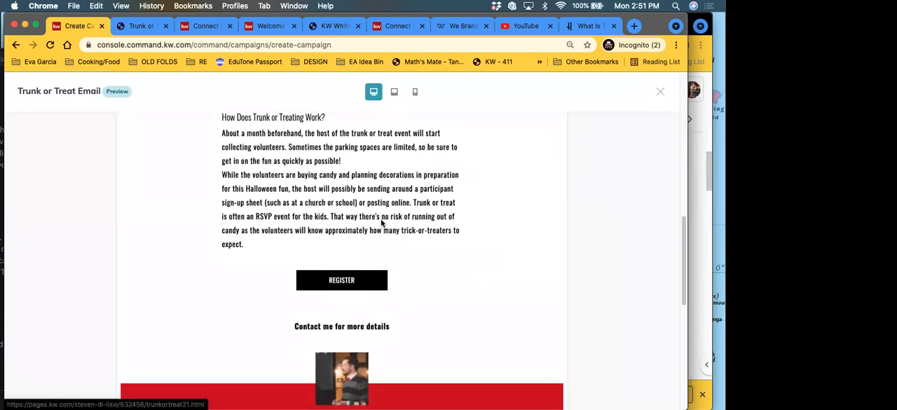
{"action": "left_click", "coordinate": [394, 92]}
{"action": "left_click", "coordinate": [415, 91]}
{"action": "scroll", "coordinate": [409, 250], "scroll_direction": "up", "scroll_amount": 15}
{"action": "scroll", "coordinate": [409, 256], "scroll_direction": "down", "scroll_amount": 10}
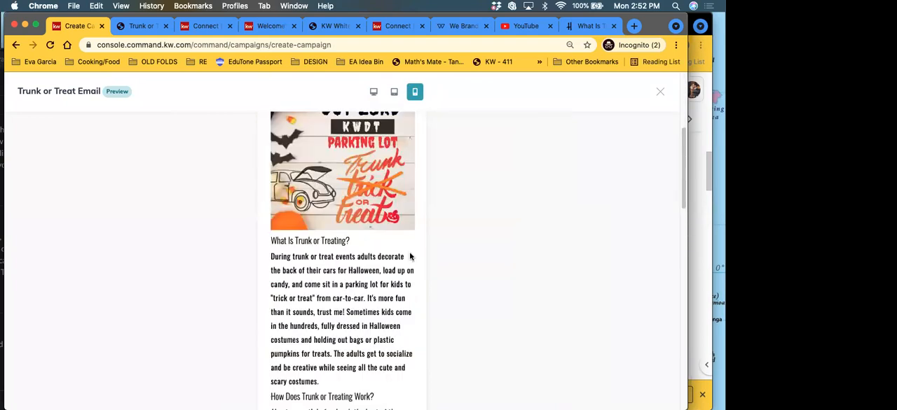
{"action": "scroll", "coordinate": [409, 259], "scroll_direction": "up", "scroll_amount": 10}
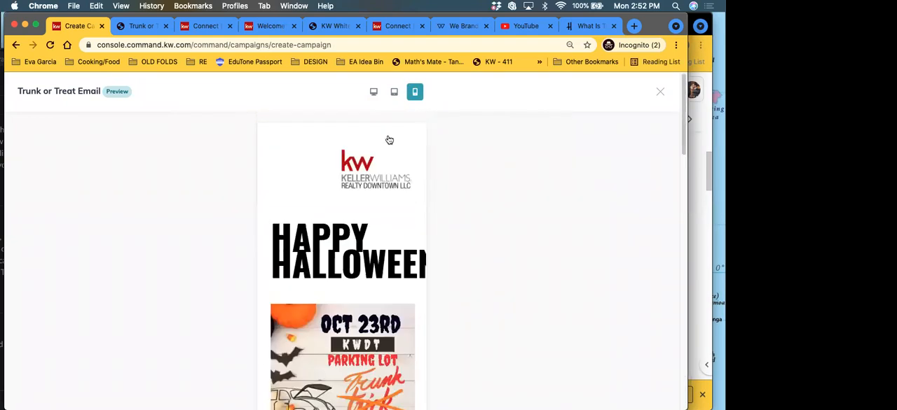
{"action": "left_click", "coordinate": [660, 93]}
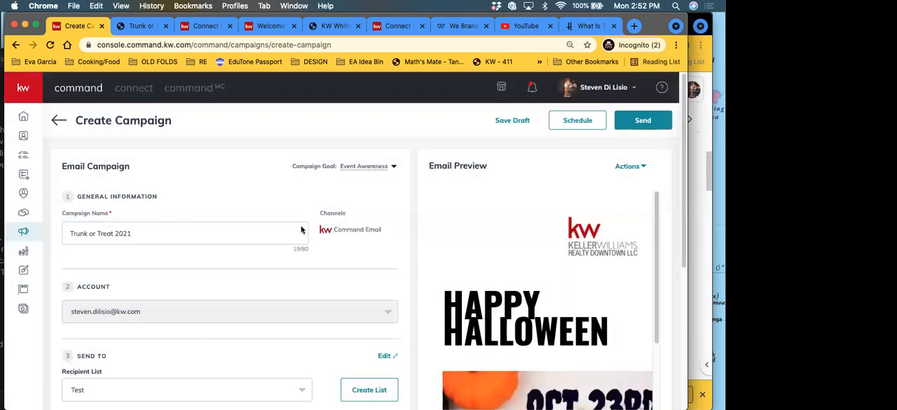
Step: Check the completed campaign form and save the Trunk or Treat 2021 campaign as a draft
{"action": "scroll", "coordinate": [340, 244], "scroll_direction": "down", "scroll_amount": 5}
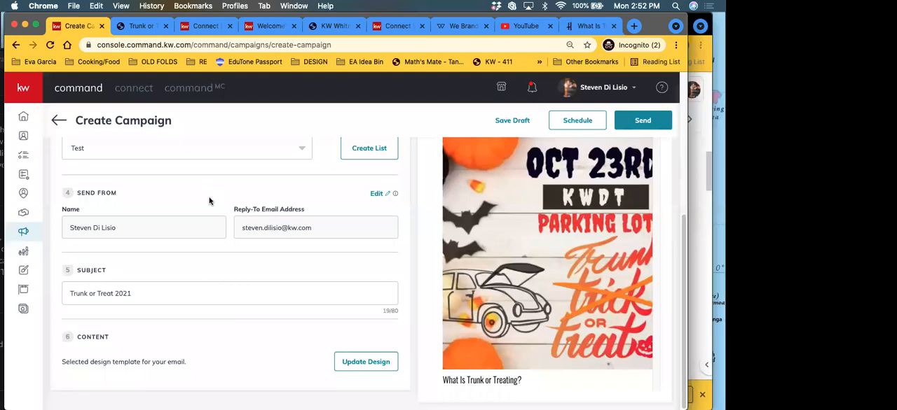
{"action": "scroll", "coordinate": [212, 206], "scroll_direction": "up", "scroll_amount": 5}
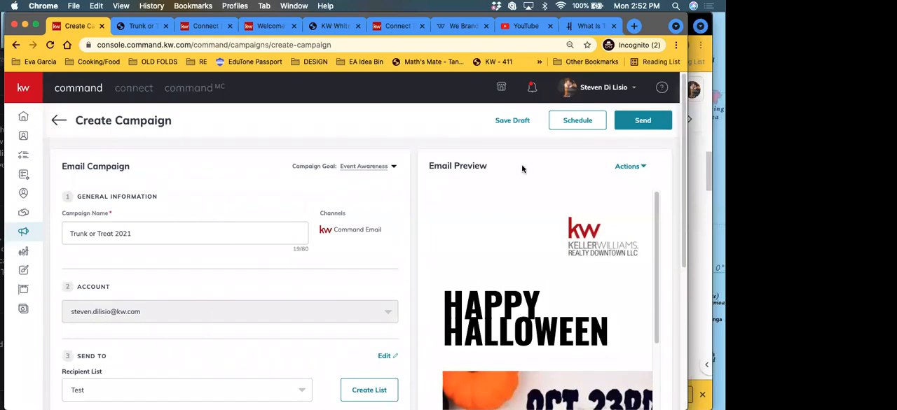
{"action": "left_click", "coordinate": [519, 122]}
{"action": "left_click", "coordinate": [309, 274]}
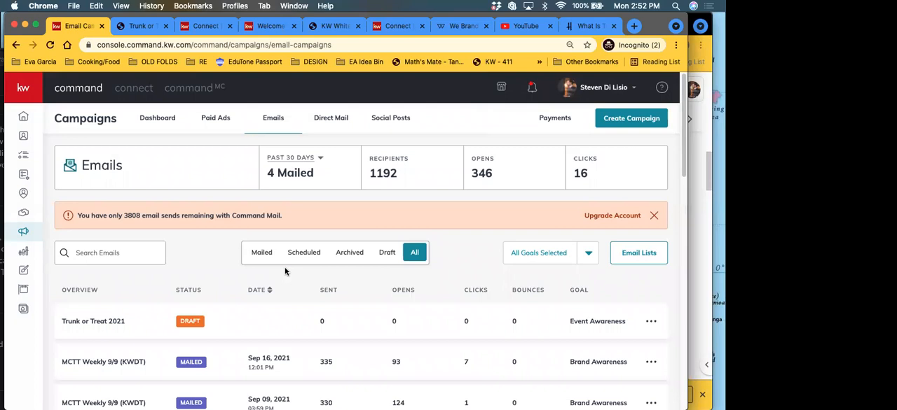
Step: Look through the email campaigns and examine the sent, opens and clicks figures of the one mailed Sep 16, 2021
{"action": "scroll", "coordinate": [396, 332], "scroll_direction": "down", "scroll_amount": 3}
{"action": "scroll", "coordinate": [354, 311], "scroll_direction": "up", "scroll_amount": 1}
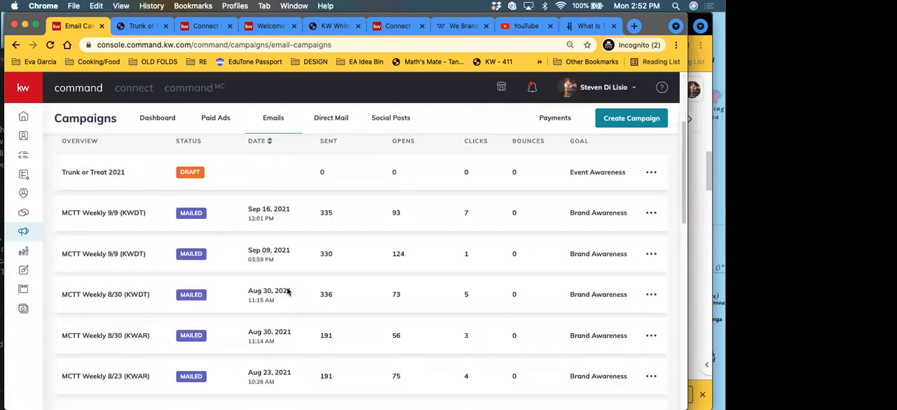
{"action": "scroll", "coordinate": [293, 291], "scroll_direction": "up", "scroll_amount": 1}
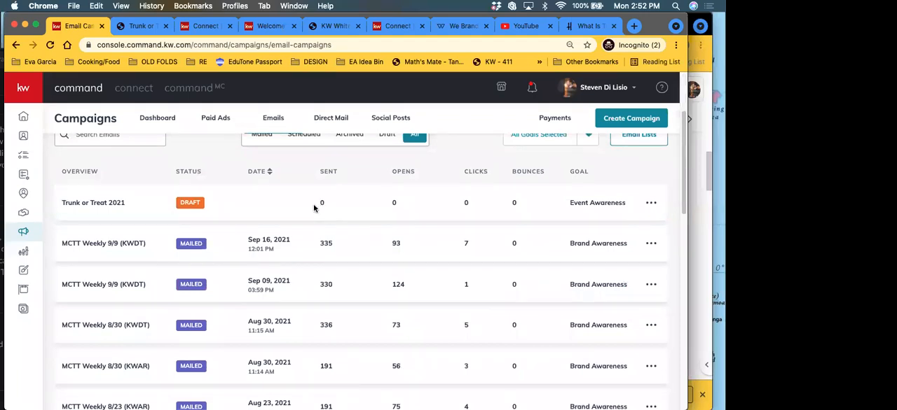
{"action": "double_click", "coordinate": [325, 243]}
{"action": "double_click", "coordinate": [396, 243]}
{"action": "double_click", "coordinate": [463, 243]}
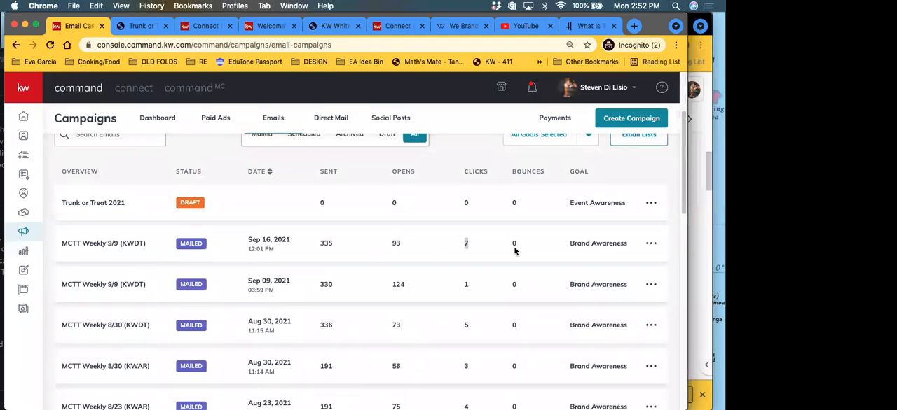
Step: Examine the Campaign Preview statistics of the email mailed Sep 16, 2021, especially the unsubscribed figure, and close them
{"action": "left_click", "coordinate": [650, 243]}
{"action": "left_click", "coordinate": [603, 234]}
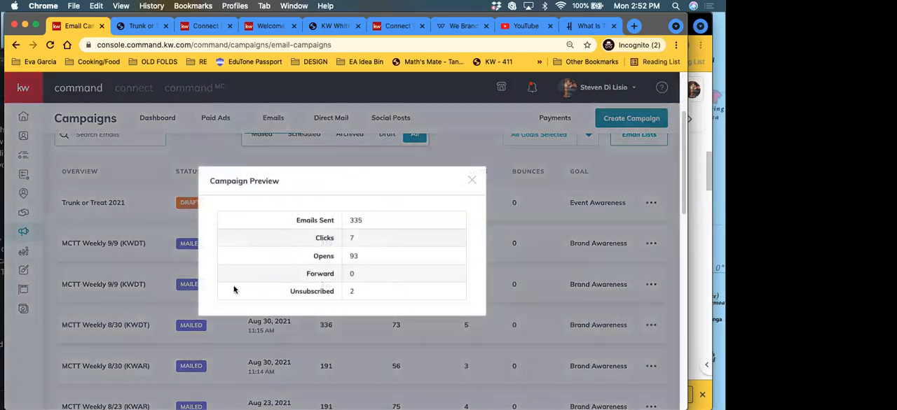
{"action": "left_click_drag", "start_coordinate": [354, 293], "coordinate": [290, 290]}
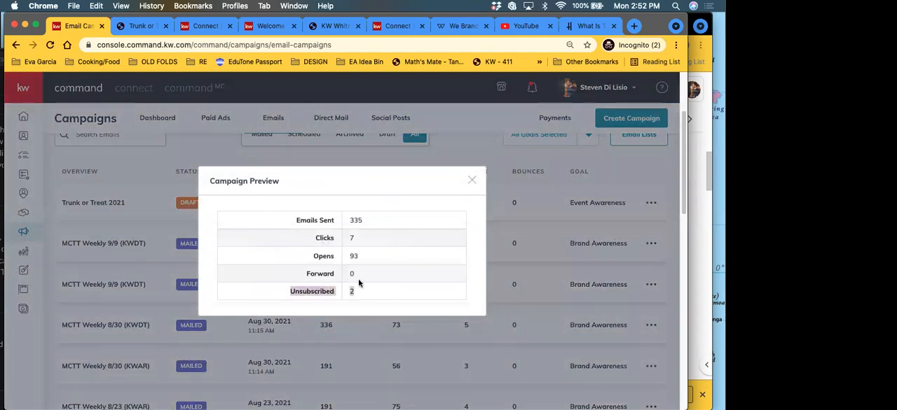
{"action": "left_click", "coordinate": [377, 297]}
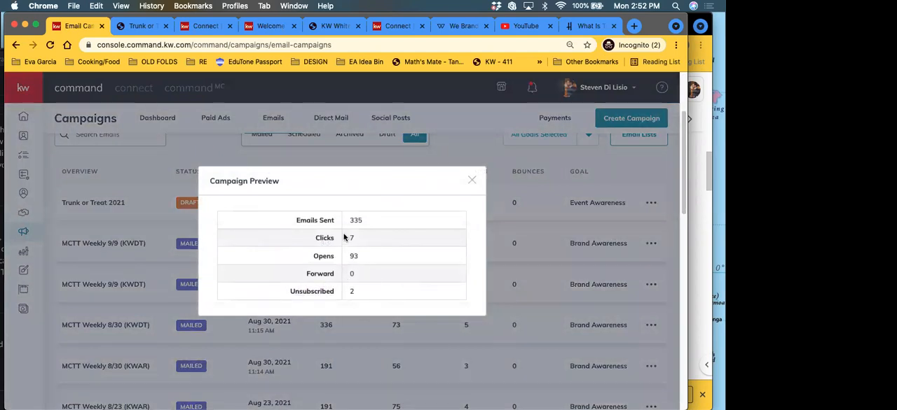
{"action": "left_click", "coordinate": [471, 182]}
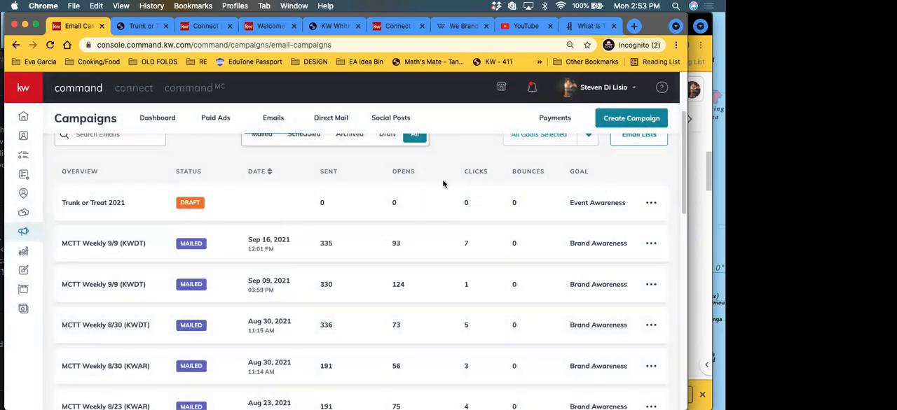
{"action": "scroll", "coordinate": [300, 217], "scroll_direction": "up", "scroll_amount": 3}
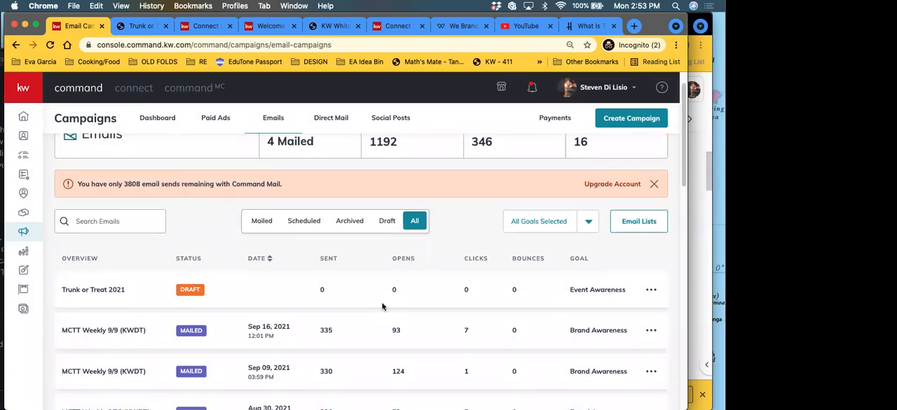
Step: Go from the email campaigns to Designs, open the design editor's site and display the brand assets' color palettes and fonts
{"action": "scroll", "coordinate": [214, 262], "scroll_direction": "down", "scroll_amount": 1}
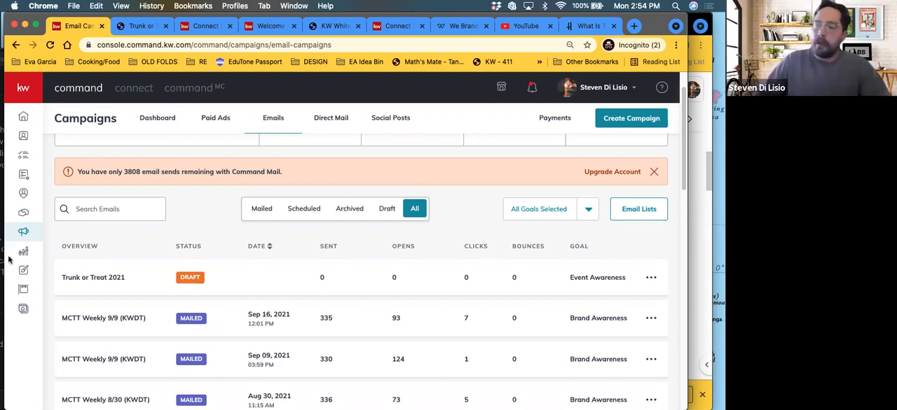
{"action": "left_click", "coordinate": [25, 274]}
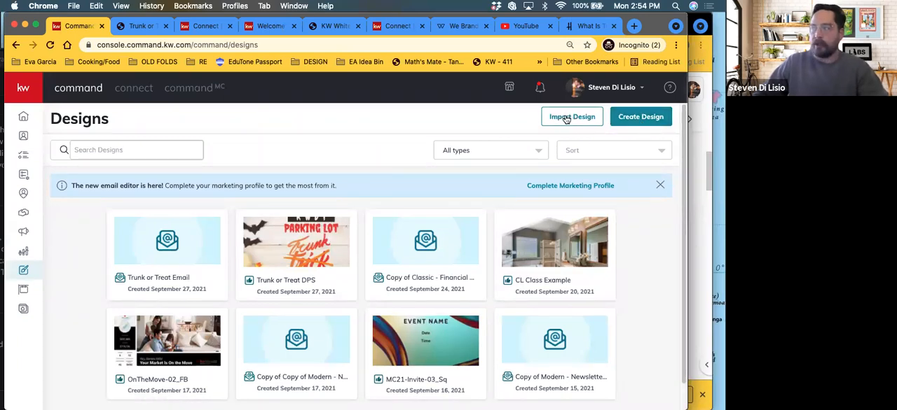
{"action": "left_click", "coordinate": [566, 119]}
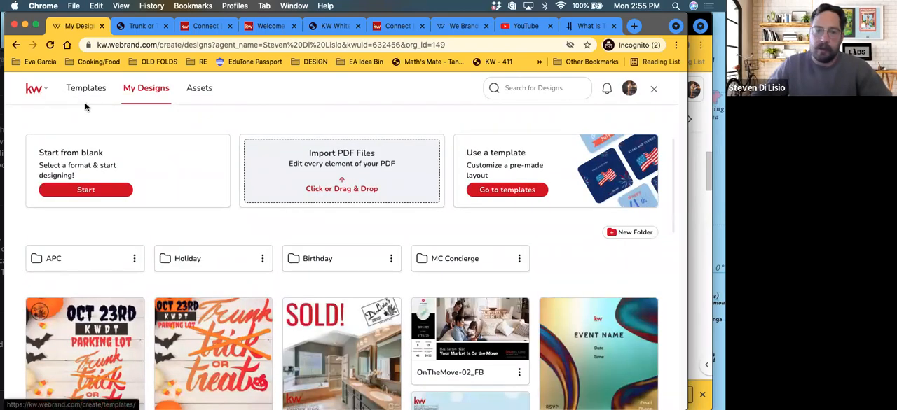
{"action": "left_click", "coordinate": [198, 92]}
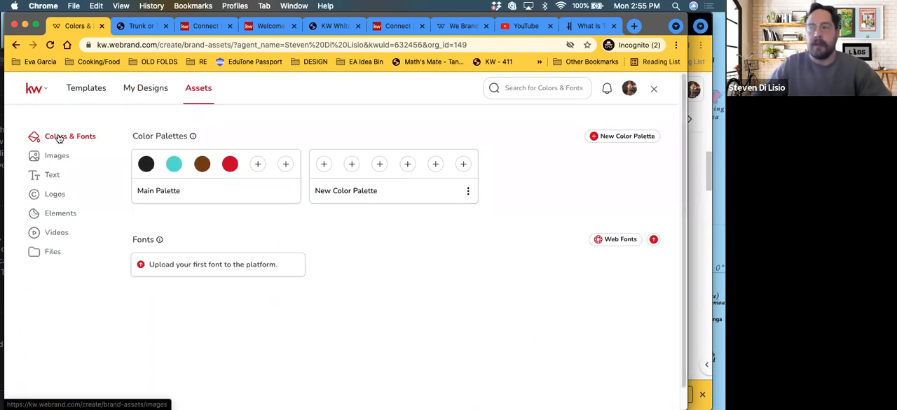
Step: Look through the images, text fields, logos and elements stored in the brand assets
{"action": "left_click", "coordinate": [57, 154]}
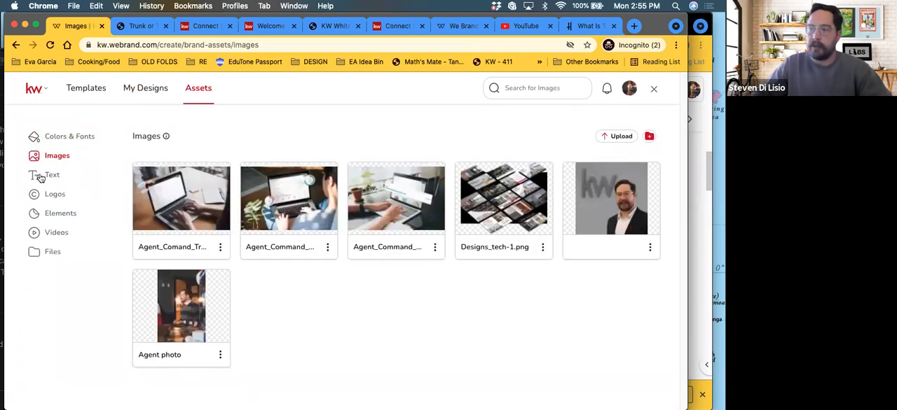
{"action": "left_click", "coordinate": [45, 177]}
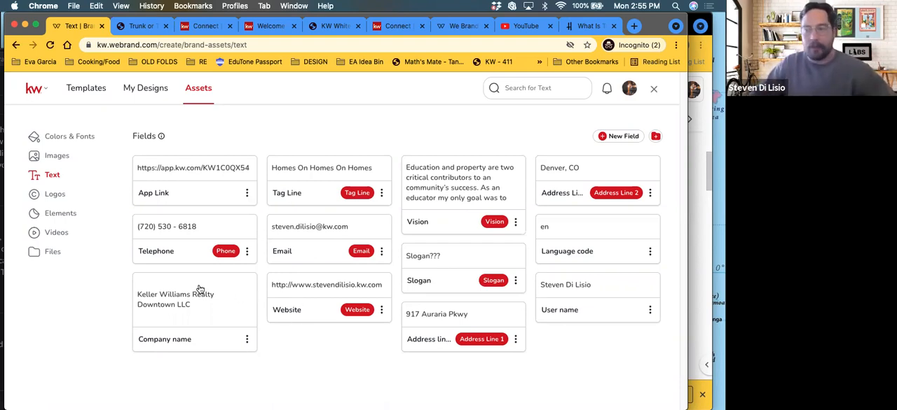
{"action": "left_click", "coordinate": [55, 195]}
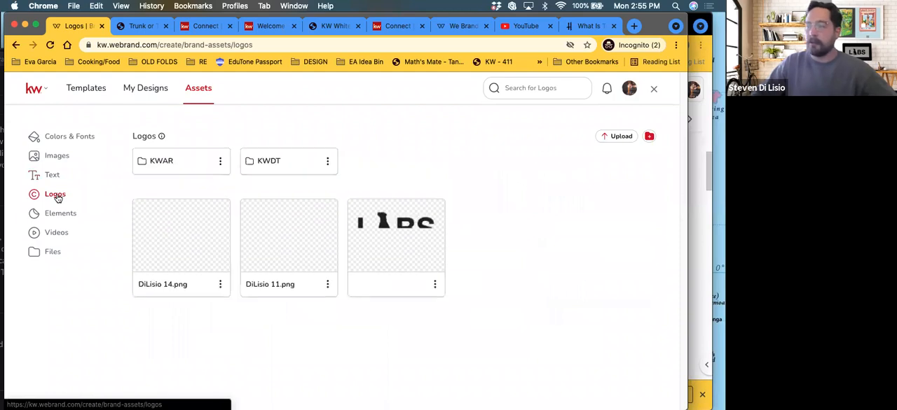
{"action": "left_click", "coordinate": [60, 215]}
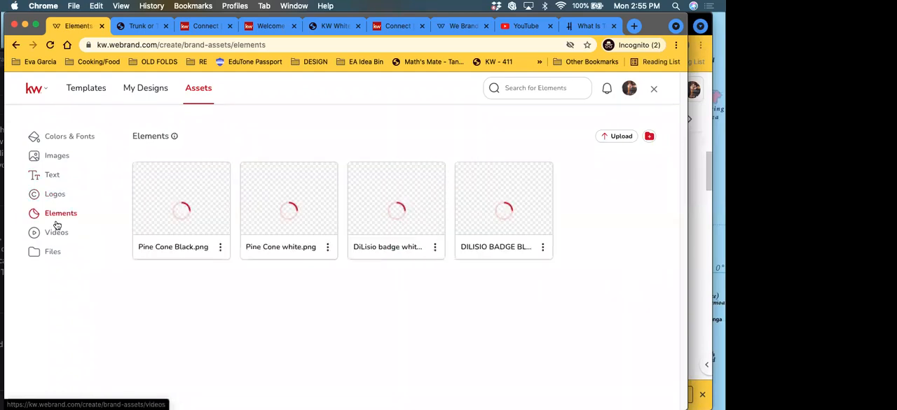